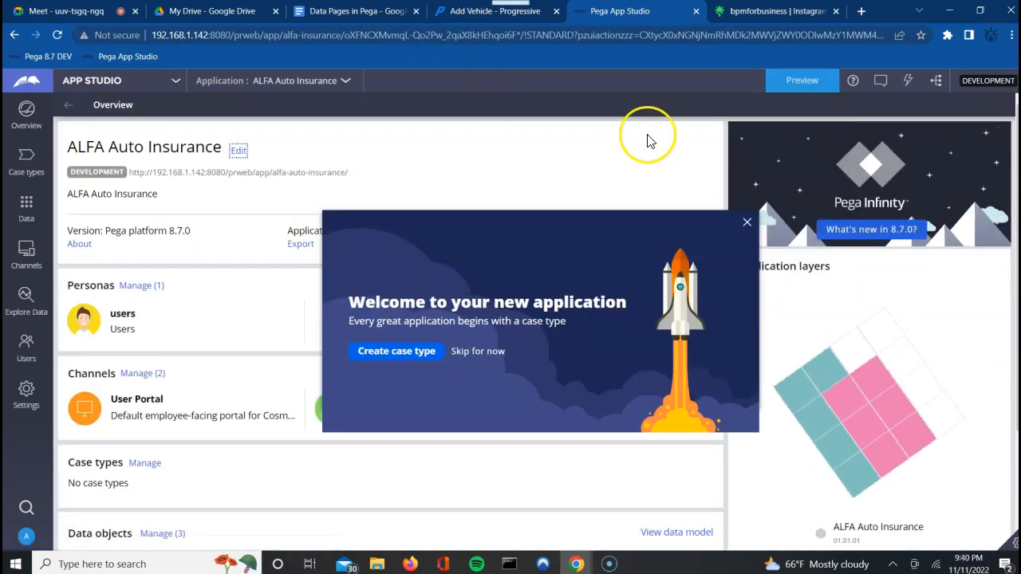
# Step: Dismiss the welcome message and switch the ALFA Auto Insurance application from App Studio to Dev Studio
pyautogui.click(745, 225)
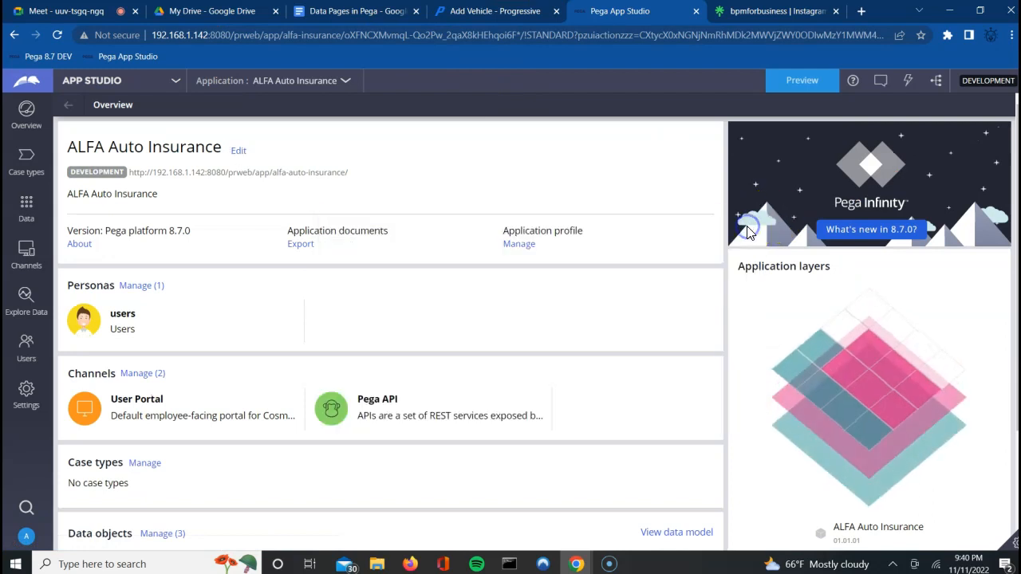
pyautogui.click(112, 83)
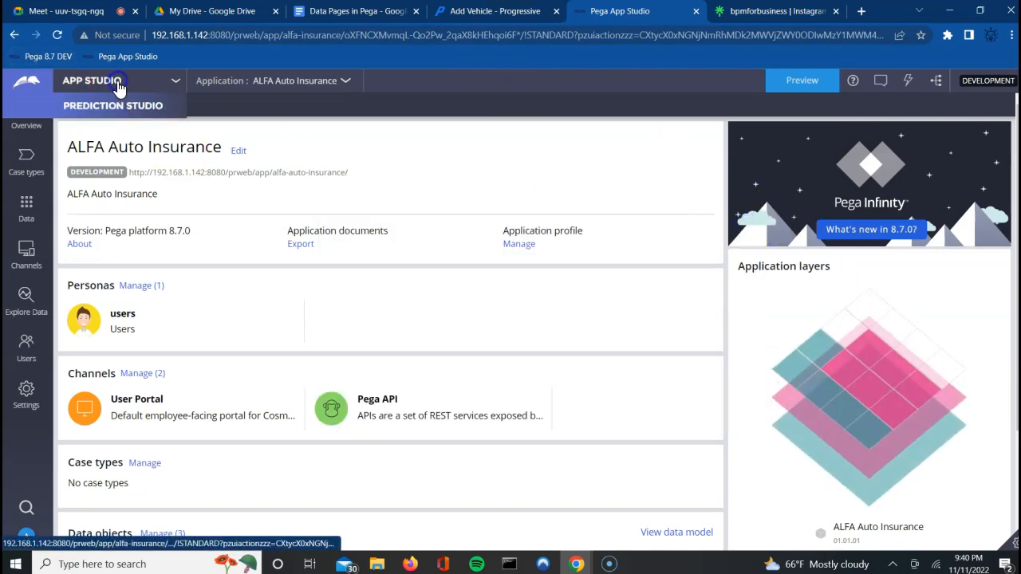
pyautogui.click(112, 128)
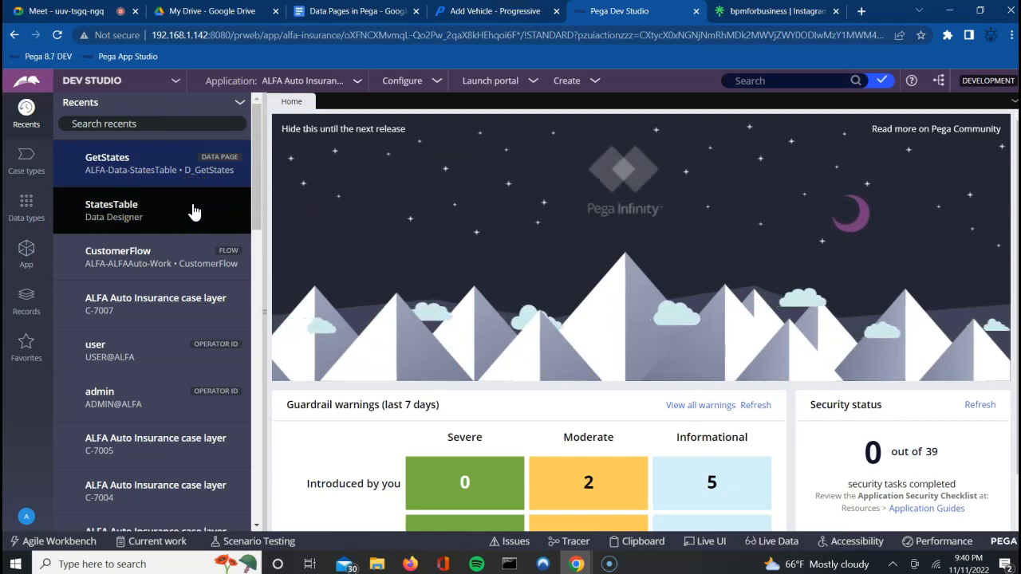
# Step: Open case C-7005 from Recents and briefly check the Pega server console
pyautogui.click(159, 453)
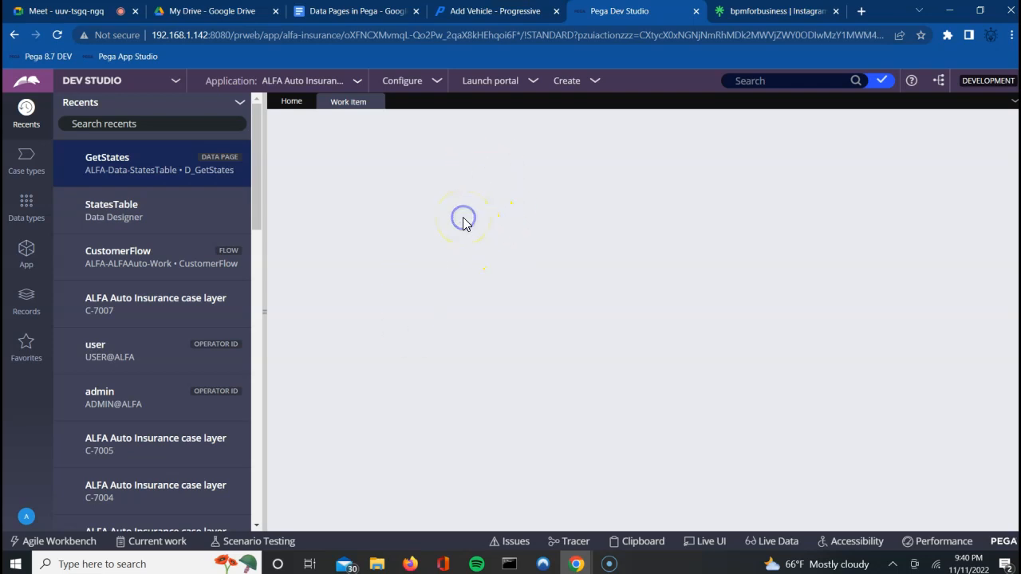
pyautogui.click(509, 565)
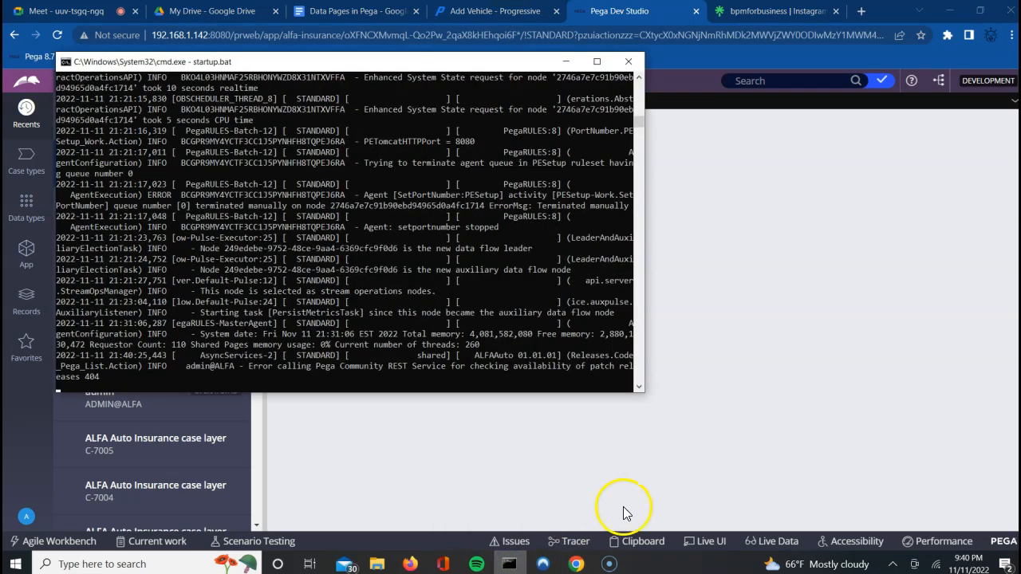
pyautogui.click(659, 488)
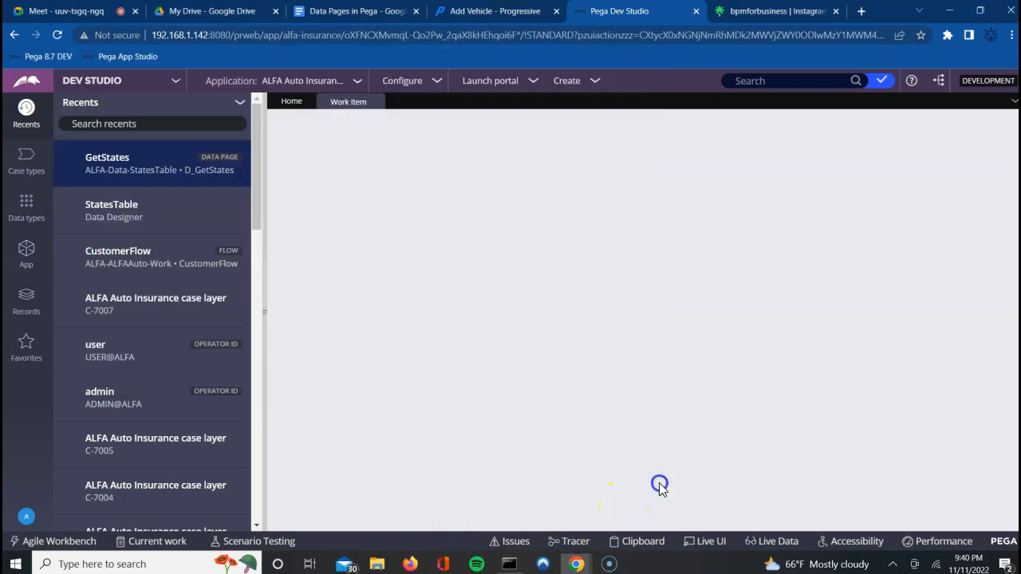
# Step: Change the Progressive vehicle Make from Fiat to Chevrolet, leaving Model unselected, then return to Pega
pyautogui.click(480, 12)
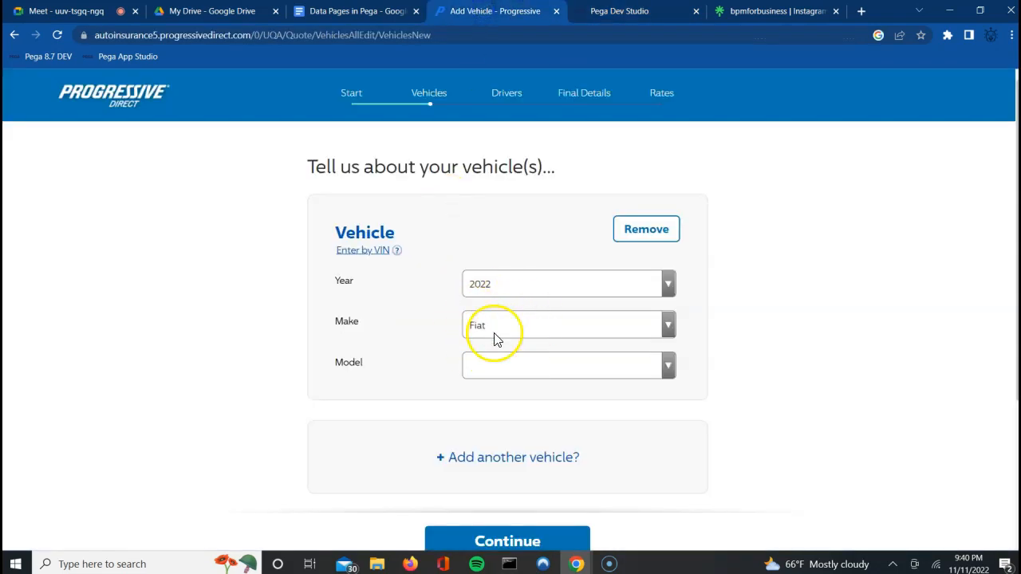
pyautogui.click(522, 327)
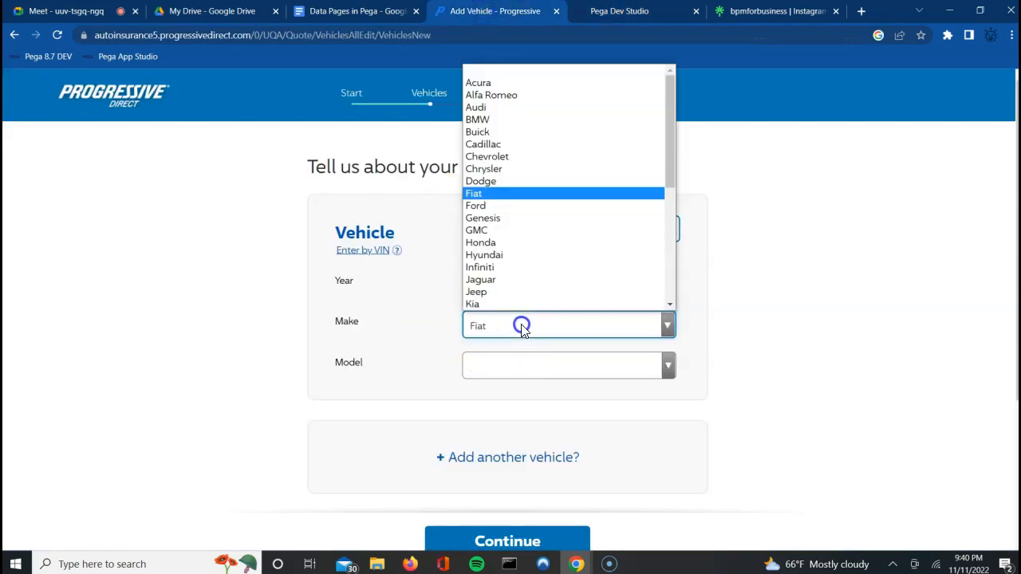
pyautogui.click(493, 156)
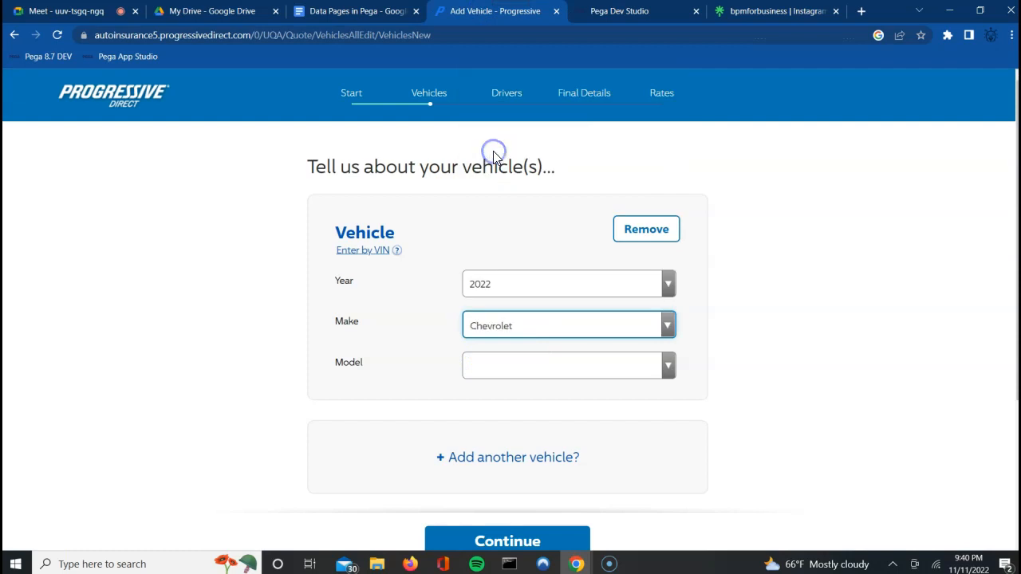
pyautogui.click(518, 365)
pyautogui.click(764, 312)
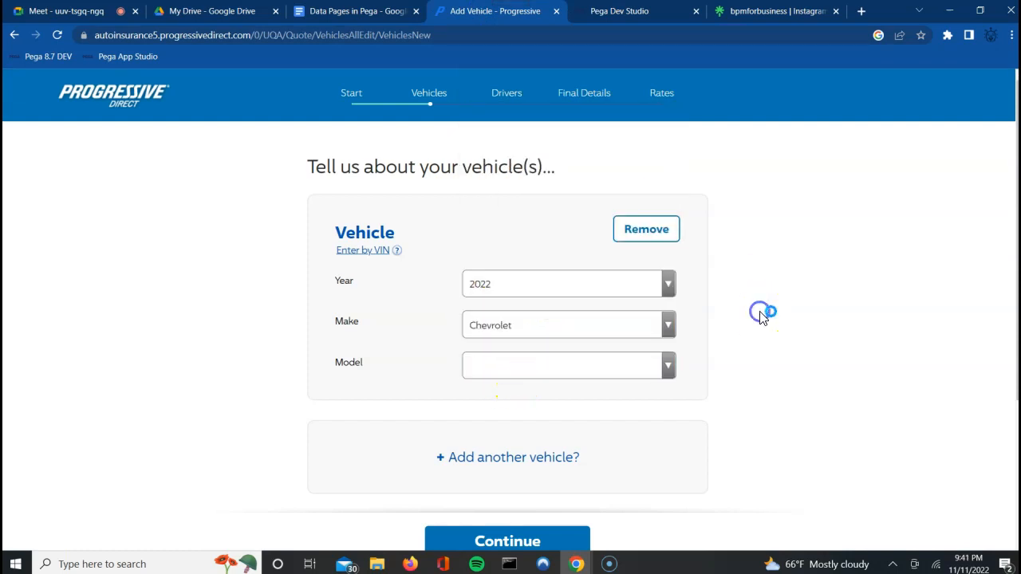
pyautogui.click(614, 11)
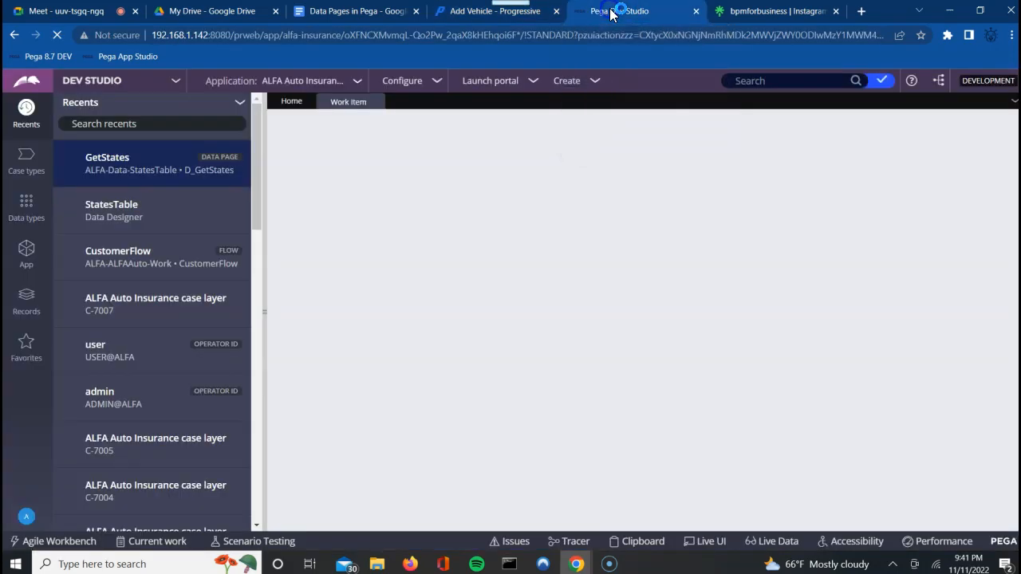
# Step: Check the server console, cancel the Personal Vehicle info form on C-7005, and open CustomerFlow
pyautogui.click(510, 564)
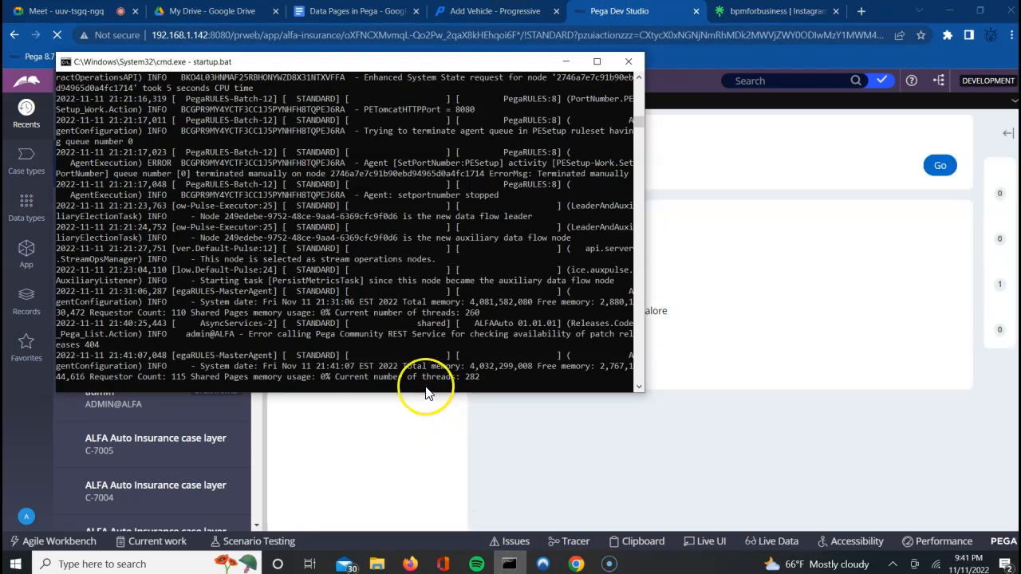
pyautogui.click(739, 431)
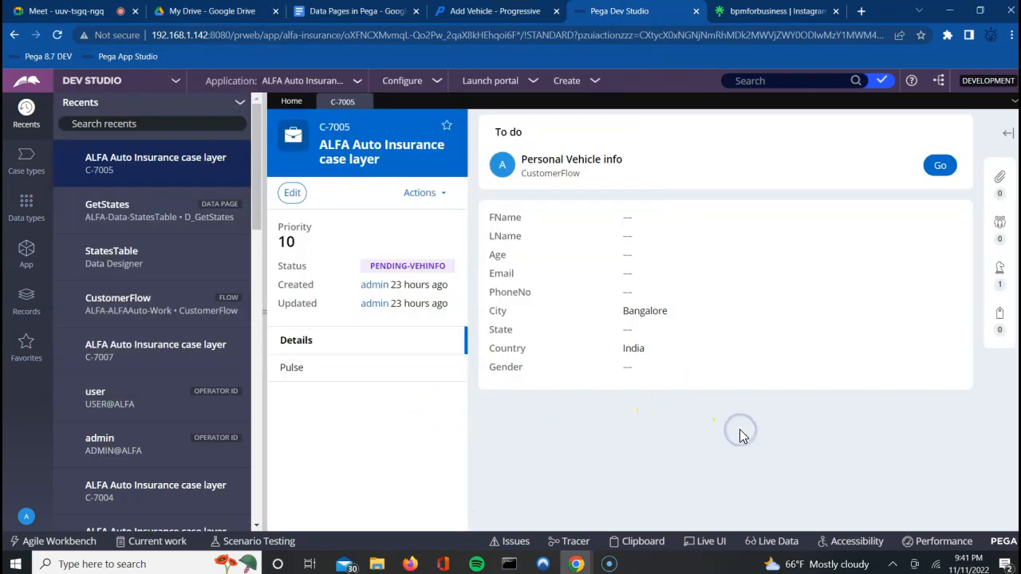
pyautogui.click(932, 172)
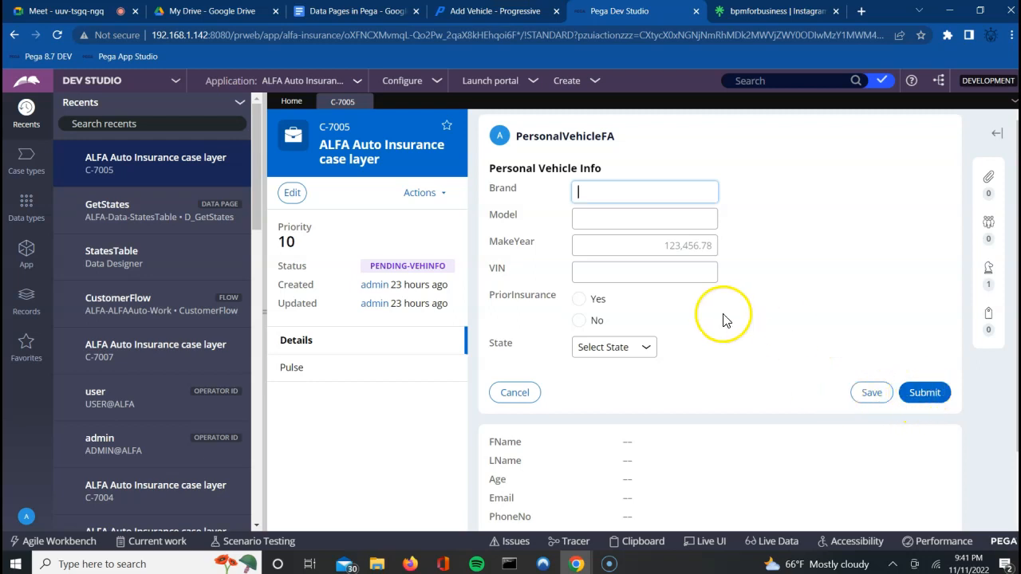
pyautogui.click(443, 198)
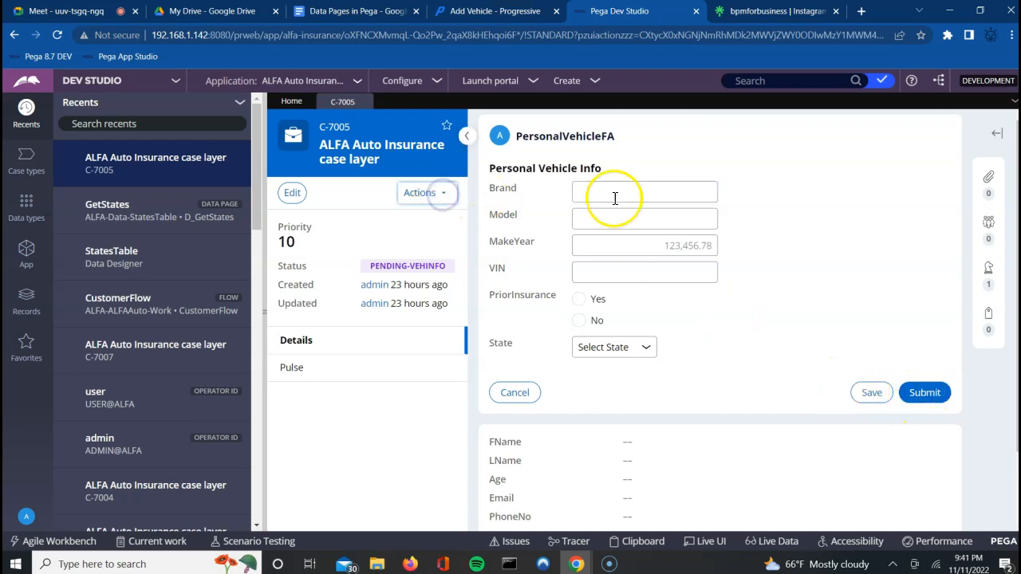
pyautogui.click(415, 199)
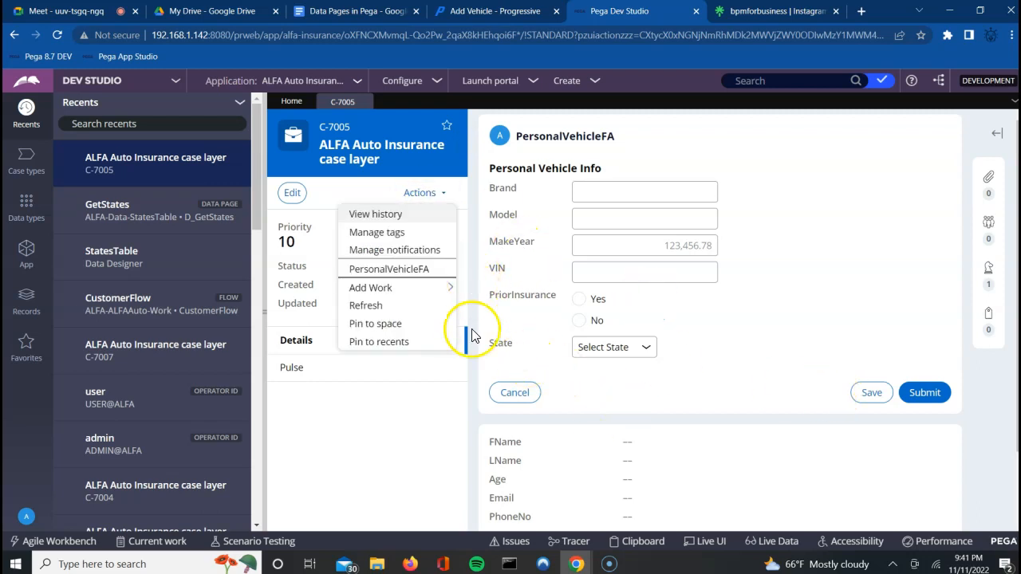
pyautogui.click(512, 402)
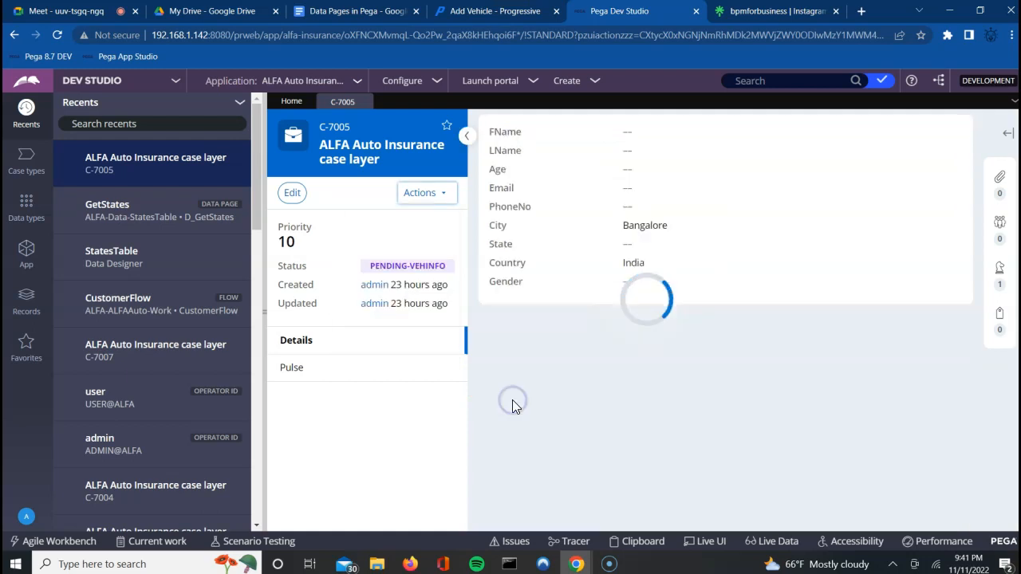
pyautogui.click(115, 307)
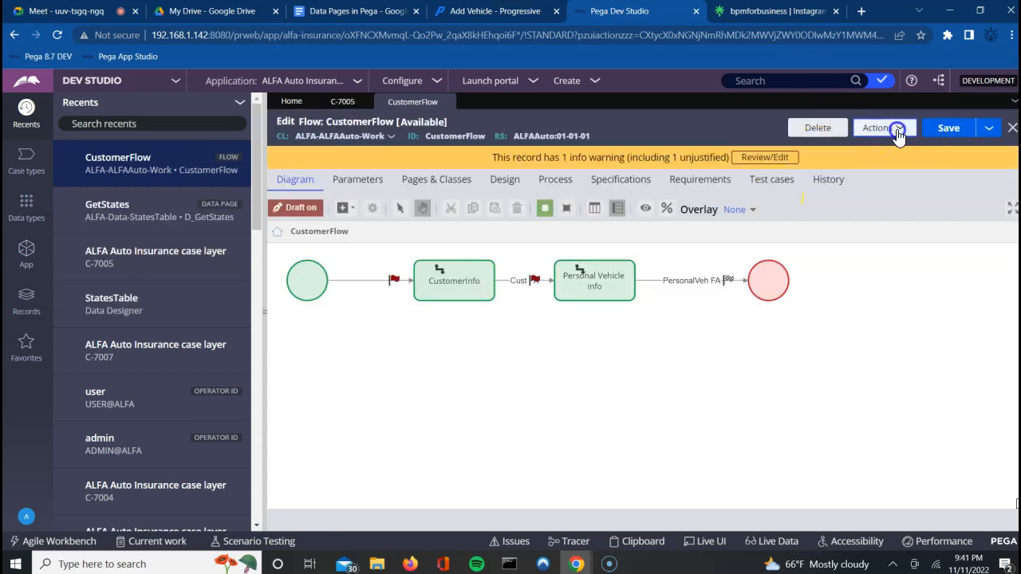
# Step: Run CustomerFlow to start new case C-8001
pyautogui.click(899, 130)
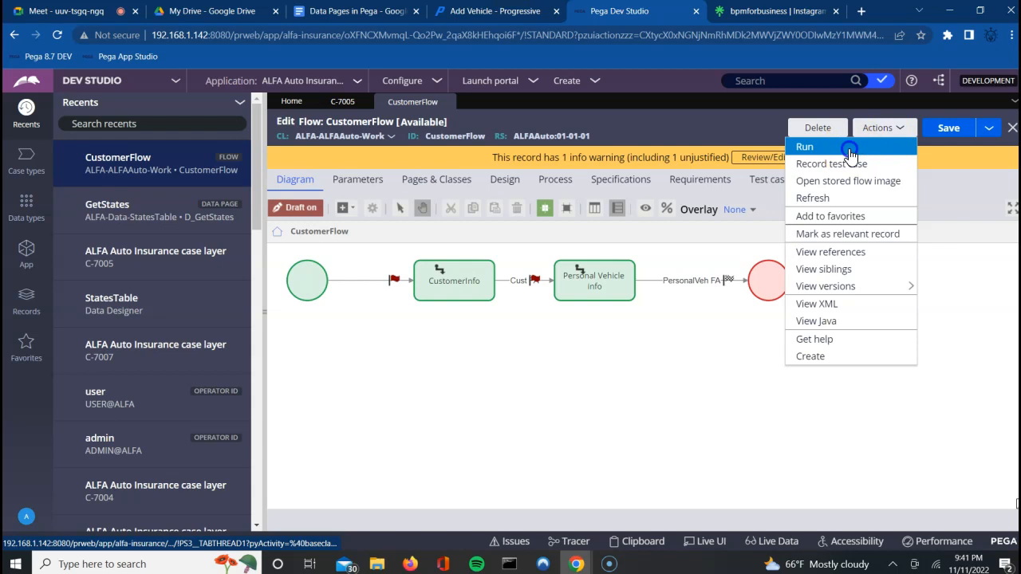
pyautogui.click(850, 150)
pyautogui.click(624, 299)
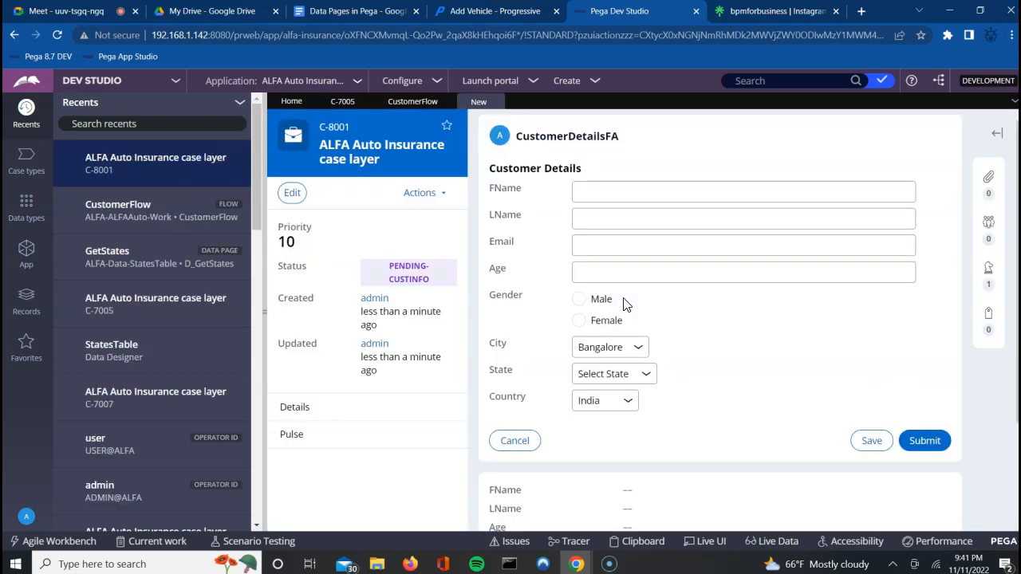
# Step: Set City to Hyderabad and State to Karnataka on the Customer Details form
pyautogui.click(614, 348)
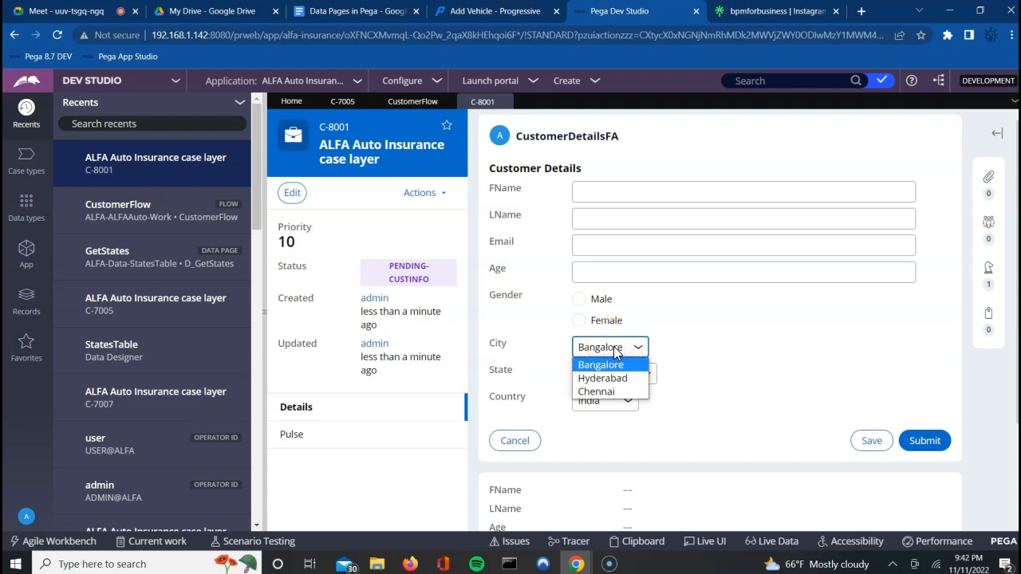
pyautogui.click(600, 381)
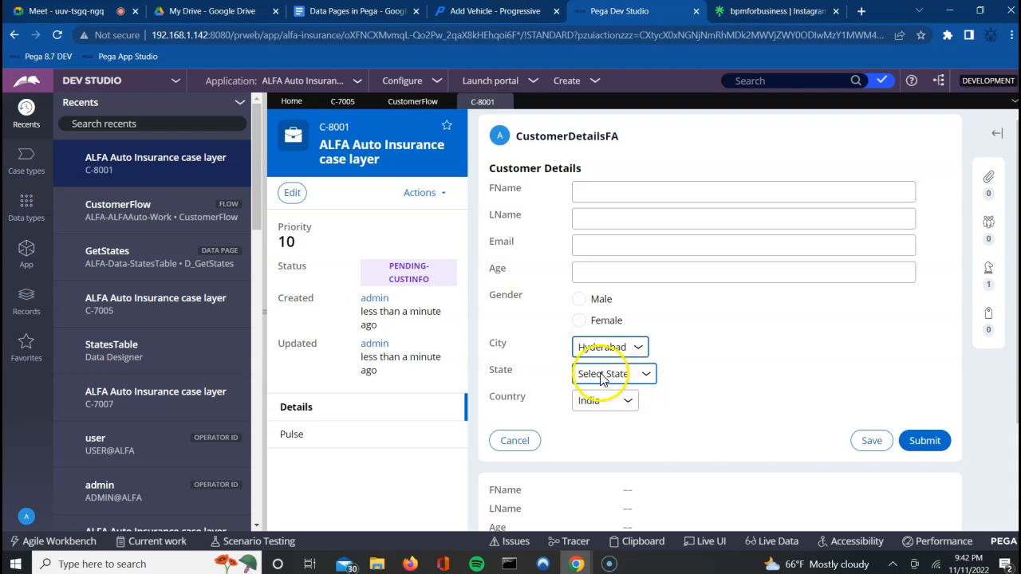
pyautogui.click(602, 377)
pyautogui.click(591, 405)
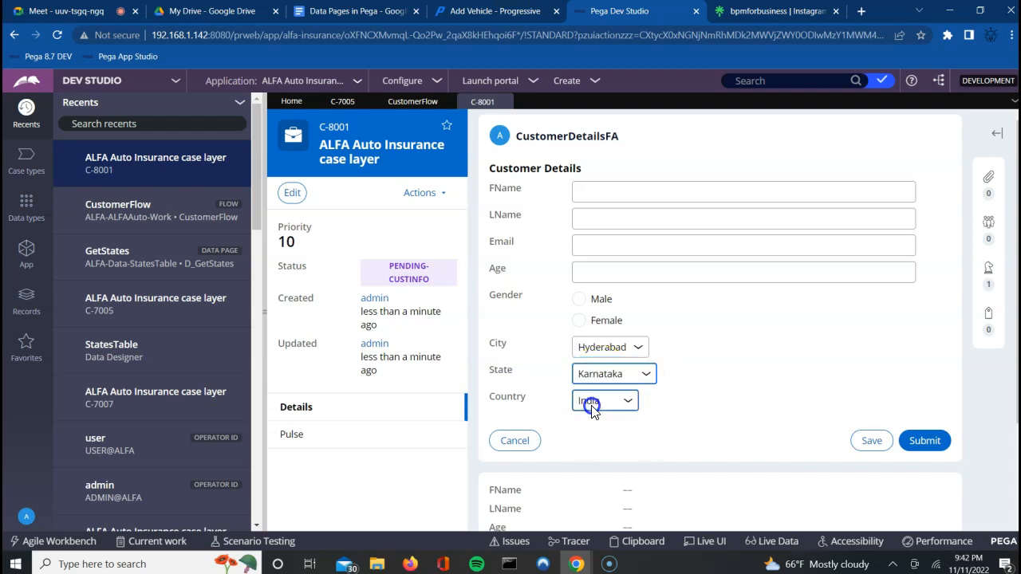
pyautogui.click(611, 351)
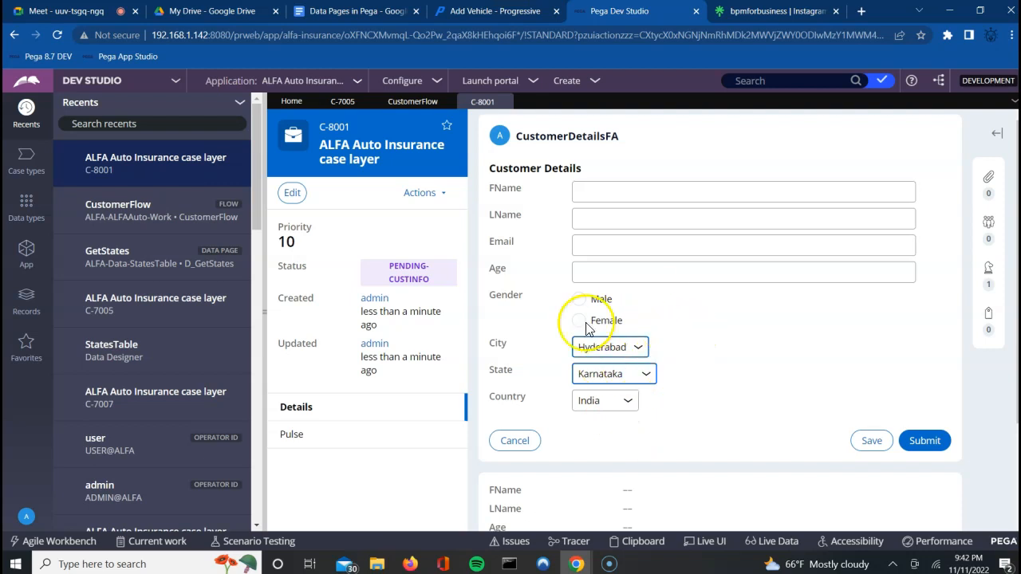
# Step: Inspect the State dropdown options while keeping Karnataka, then go to the Progressive page
pyautogui.click(630, 375)
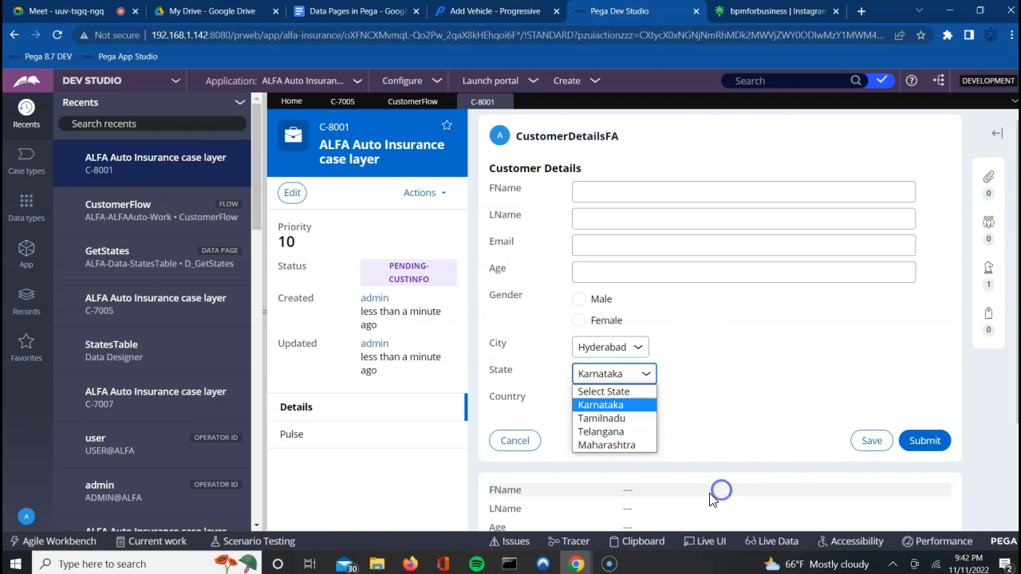
pyautogui.click(780, 358)
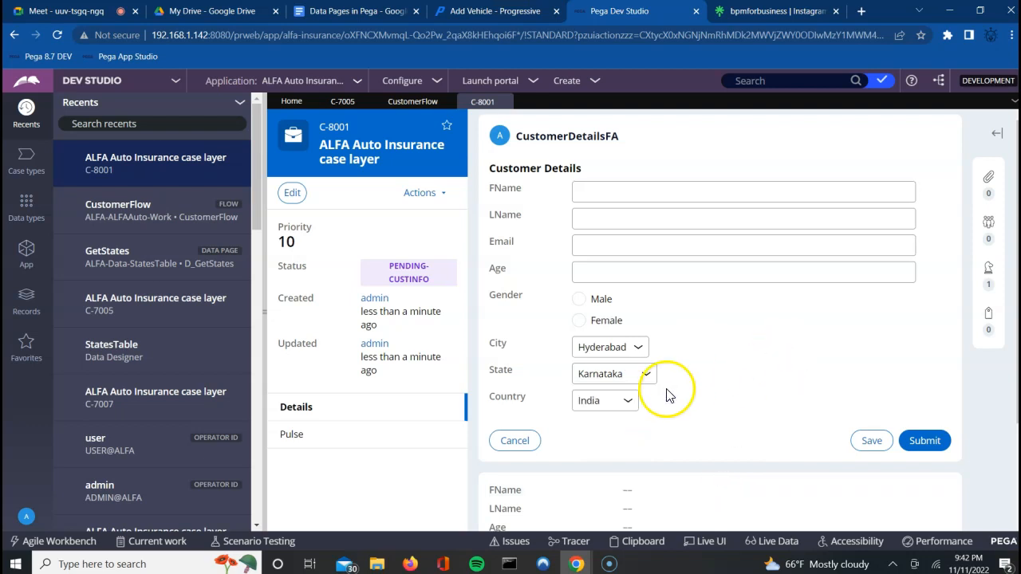
pyautogui.click(614, 384)
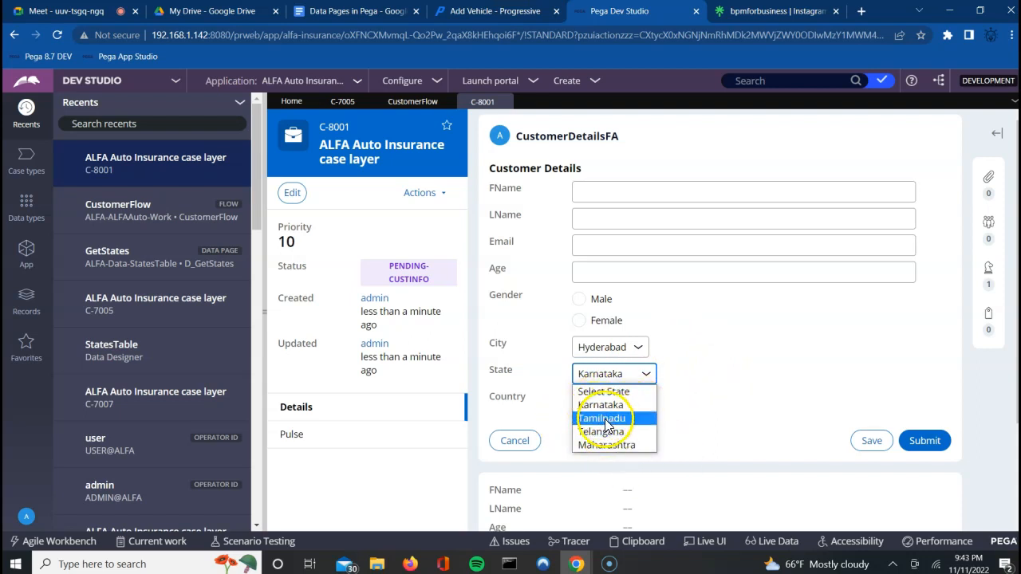
pyautogui.click(696, 417)
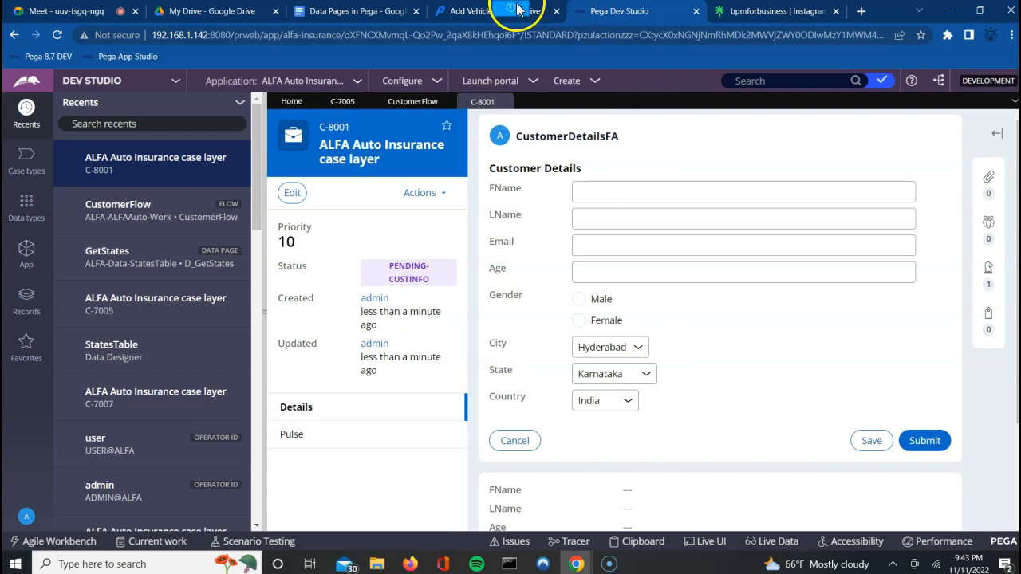
pyautogui.click(455, 16)
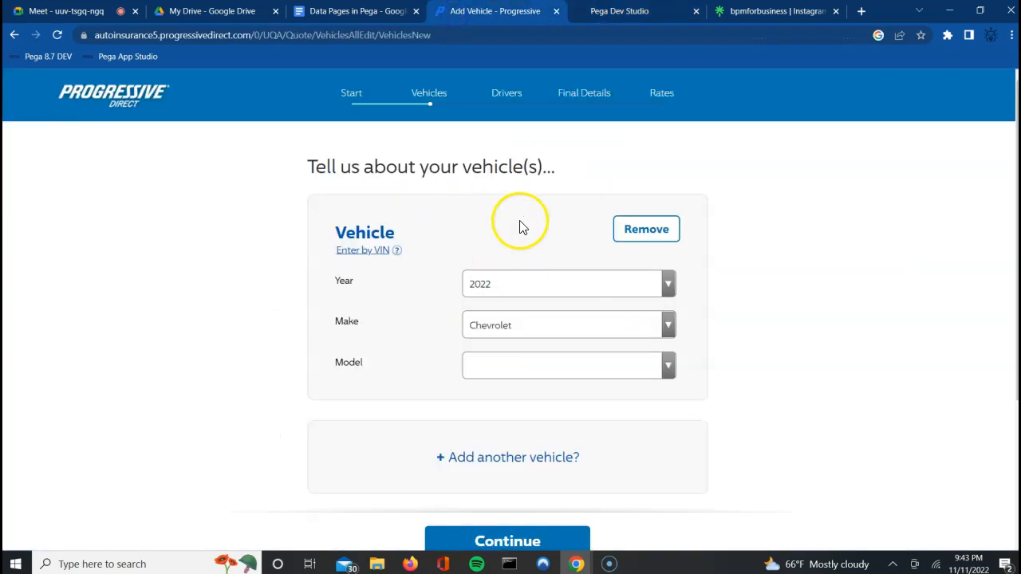
pyautogui.click(605, 16)
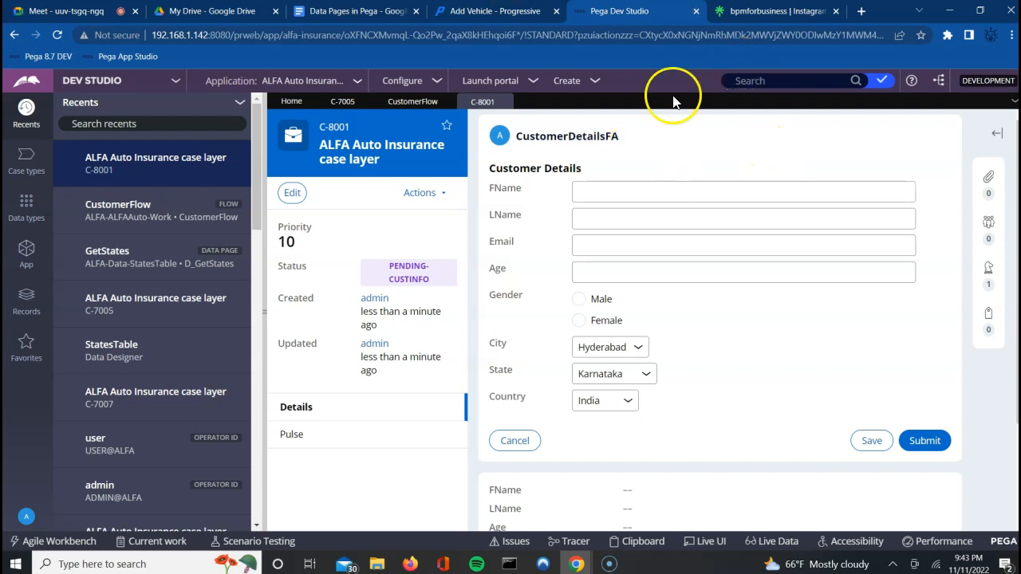
# Step: Close case C-8001 discarding its changes, and open CustomerDetailsSection from Recents
pyautogui.click(504, 103)
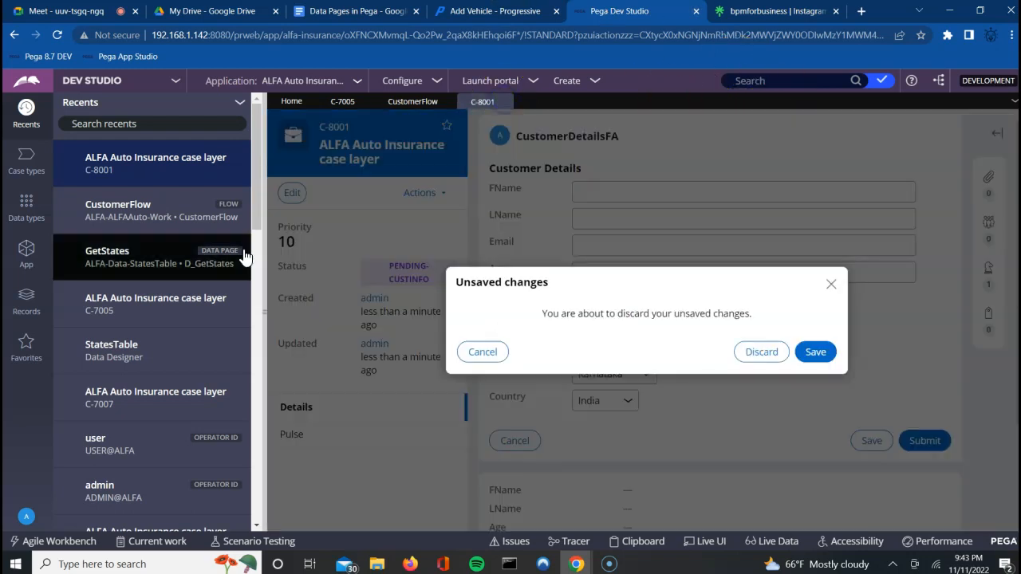
pyautogui.click(770, 353)
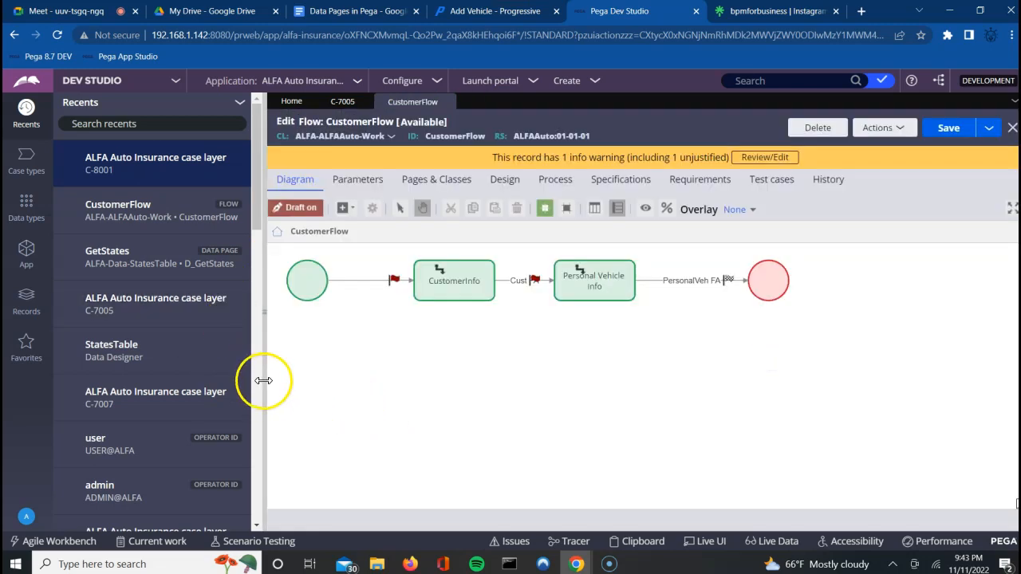
pyautogui.click(257, 386)
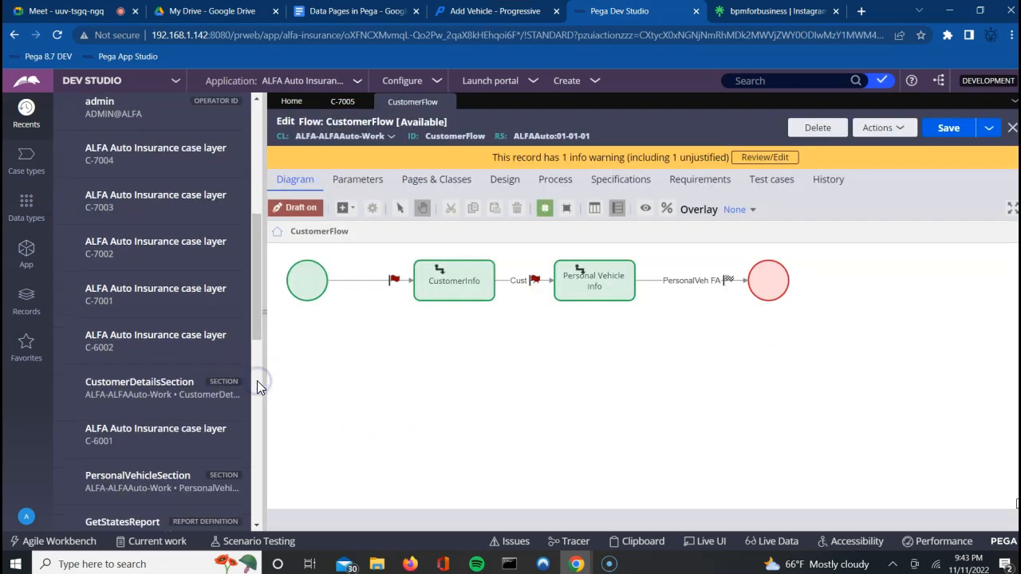
pyautogui.click(140, 394)
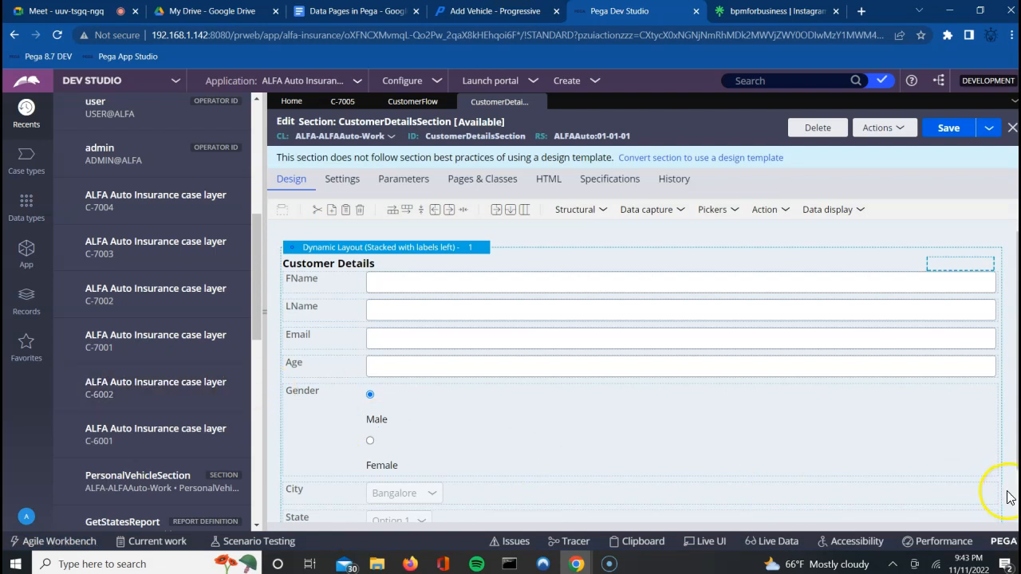
# Step: Open the cell properties of the City dropdown in the section layout
pyautogui.scroll(-1, 1008, 498)
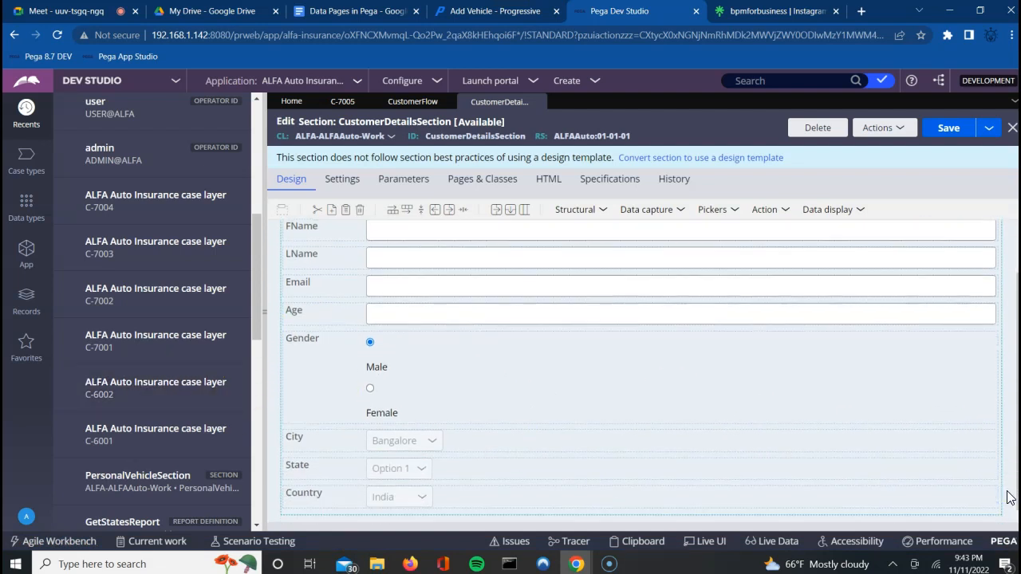
pyautogui.click(717, 448)
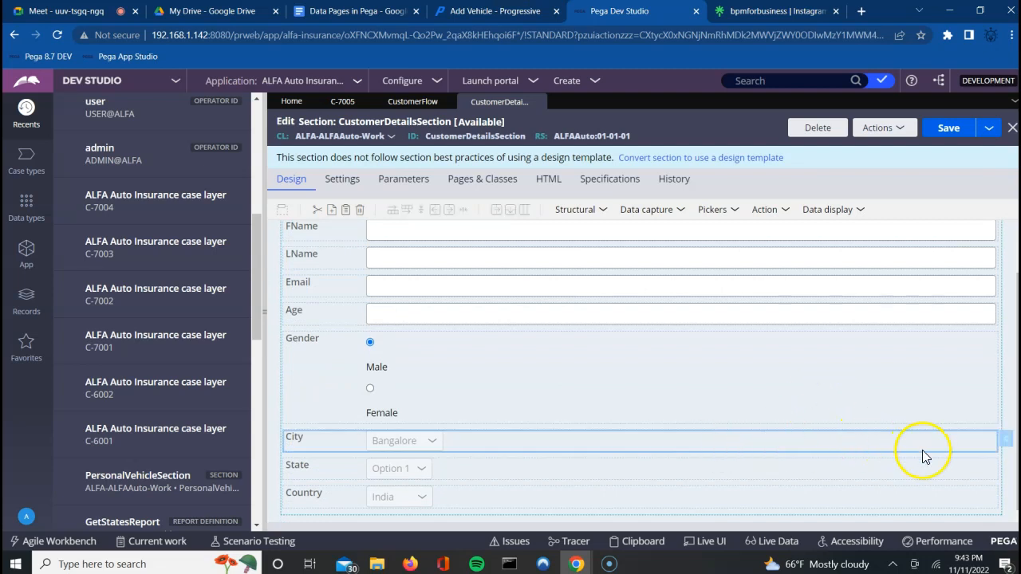
pyautogui.click(1009, 446)
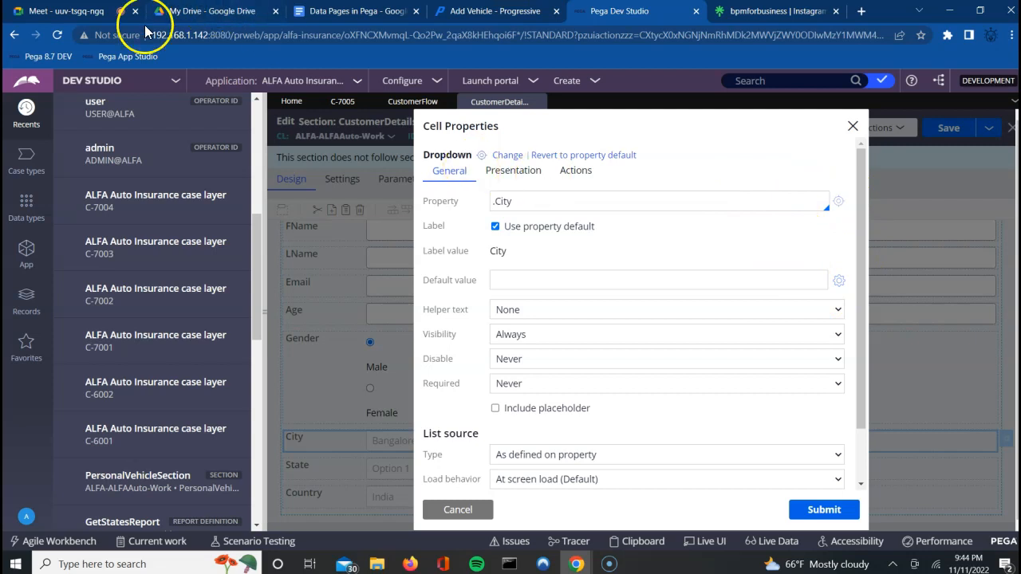
# Step: Admit the waiting participant to the video call and return to Pega
pyautogui.click(104, 12)
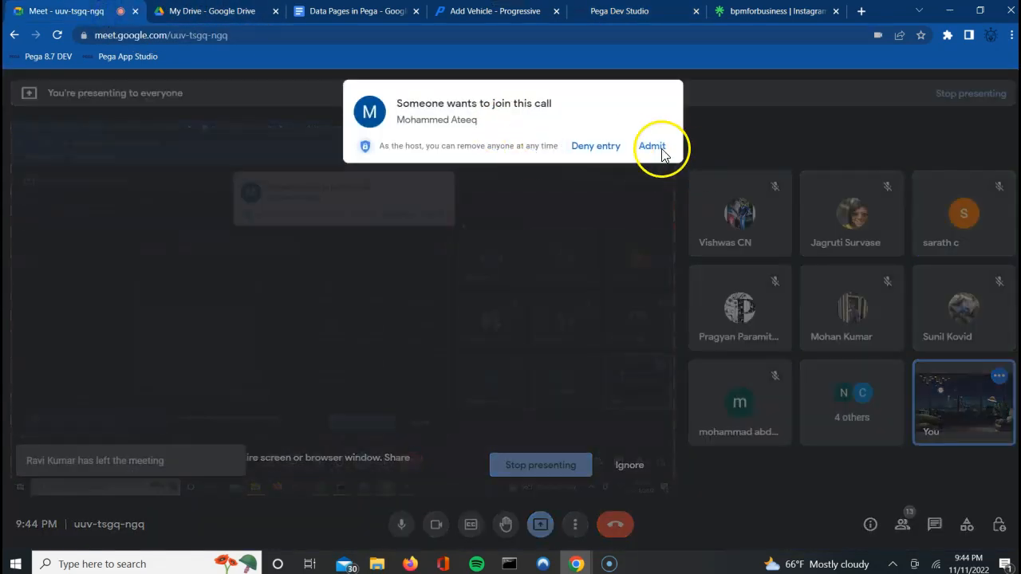
pyautogui.click(652, 149)
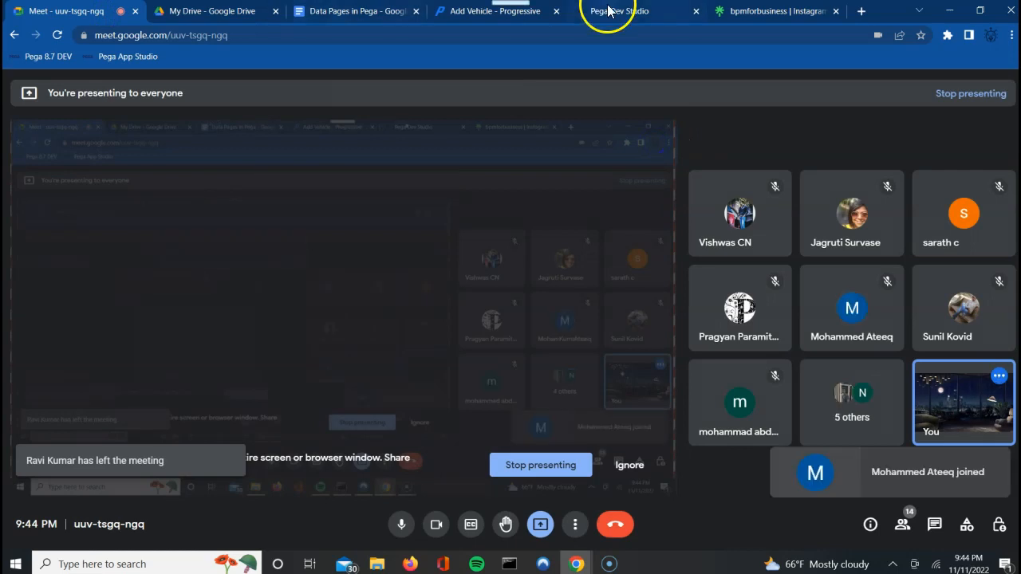
pyautogui.click(602, 9)
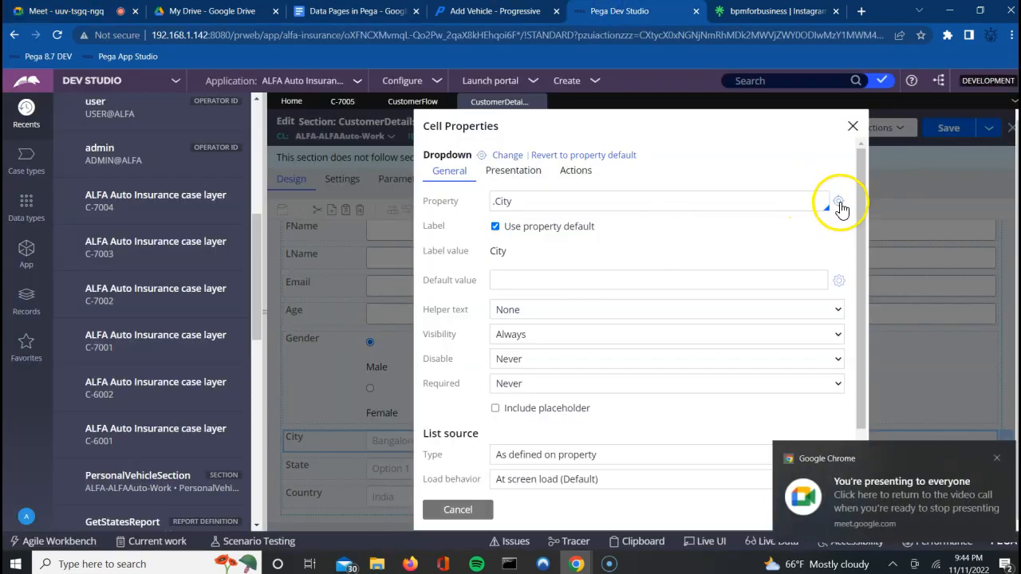
# Step: Remove City's Bangalore, Hyderabad and Chennai prompt values, set Table type to None, and save
pyautogui.click(838, 203)
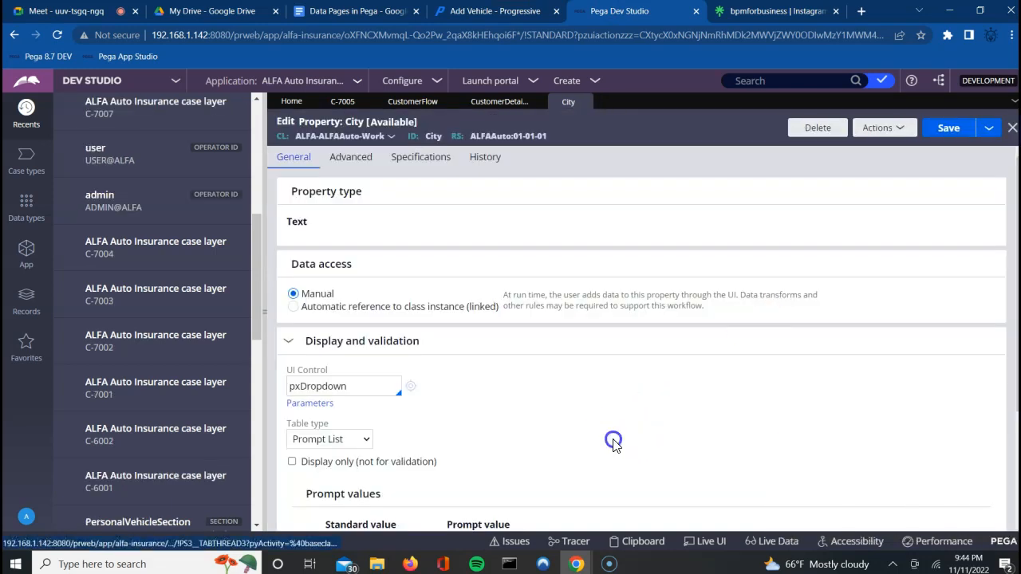
pyautogui.scroll(-2, 613, 443)
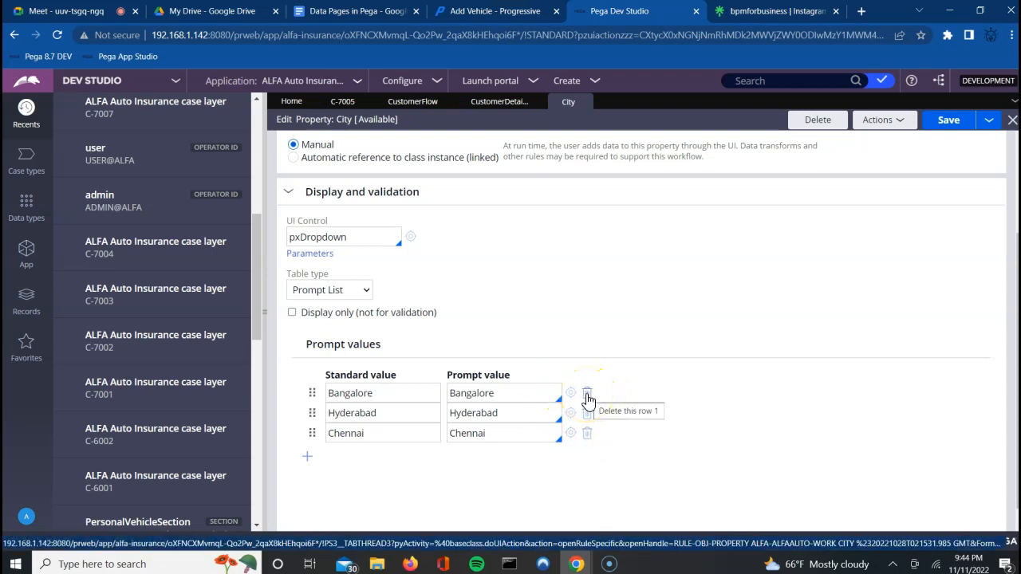
pyautogui.click(587, 394)
pyautogui.click(587, 395)
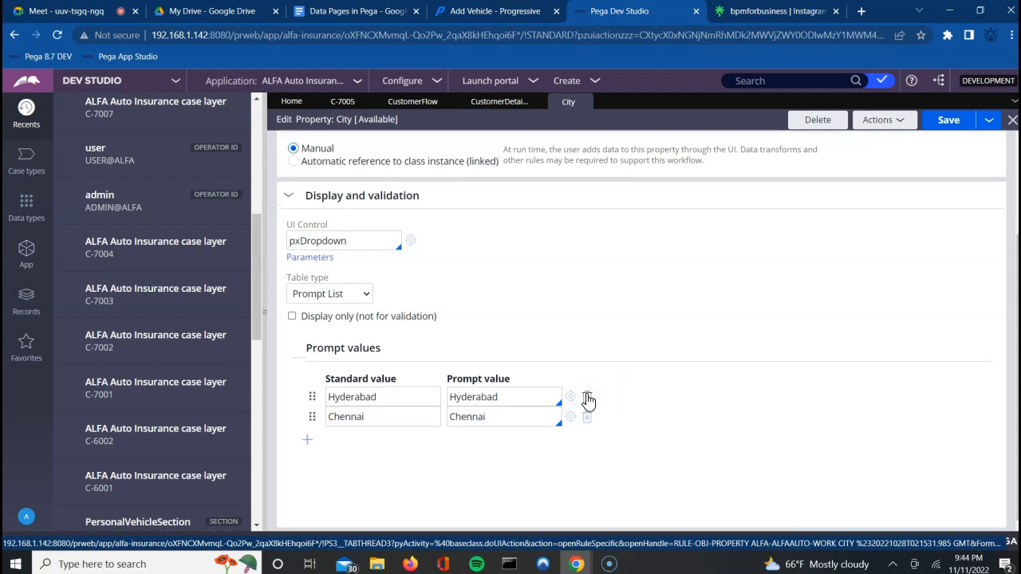
pyautogui.click(587, 417)
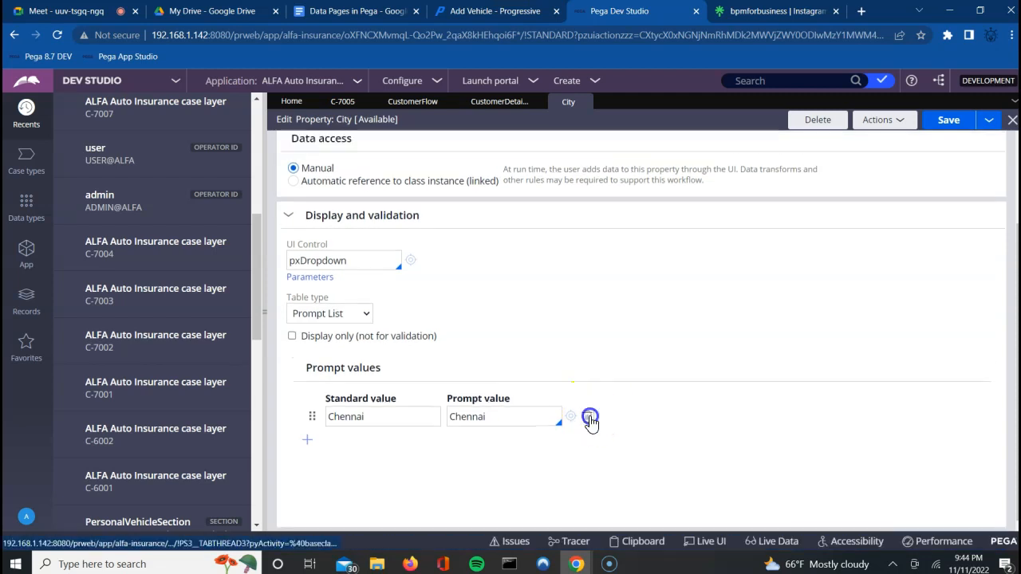
pyautogui.click(343, 315)
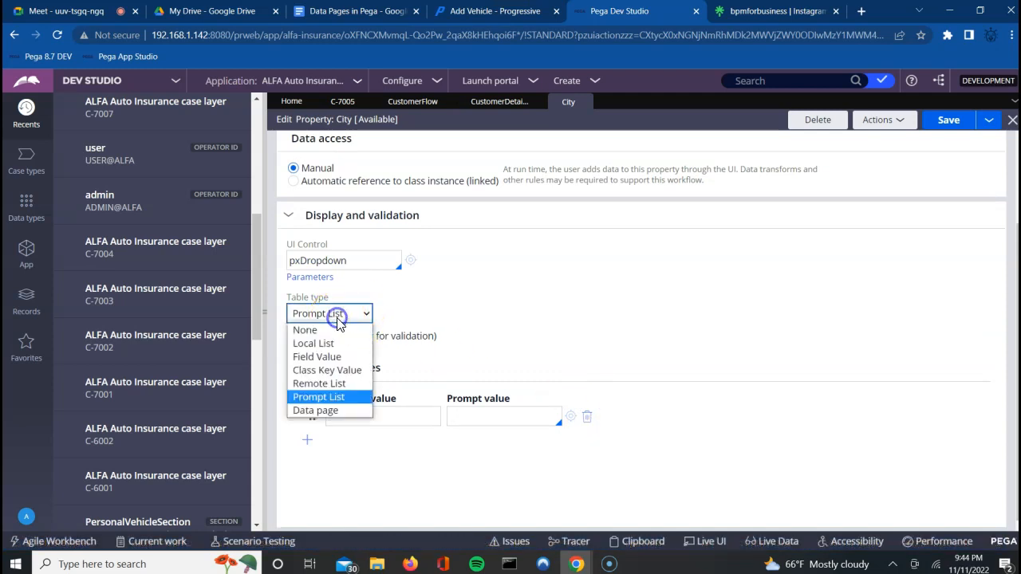
pyautogui.click(319, 333)
pyautogui.click(948, 130)
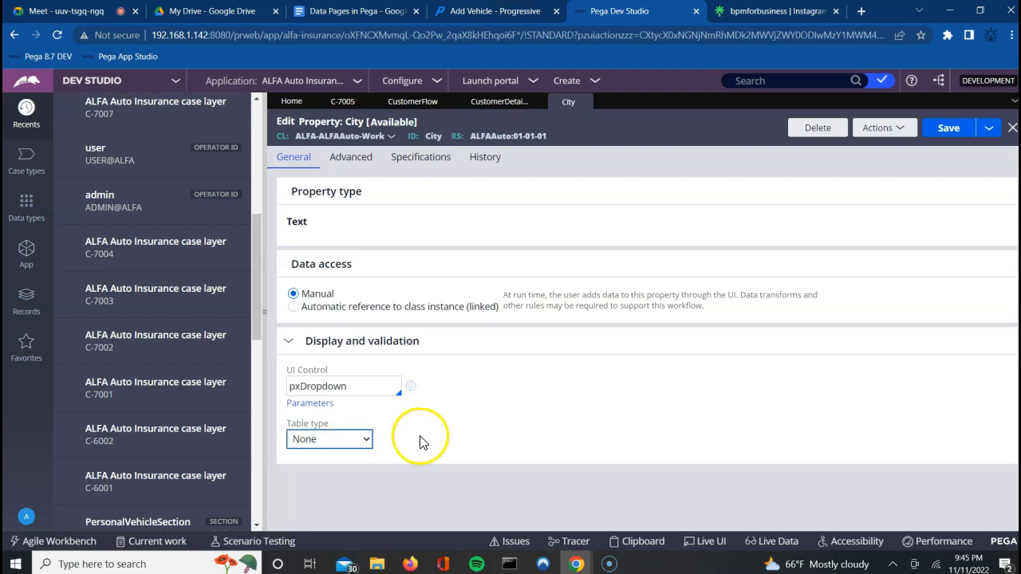
pyautogui.click(35, 205)
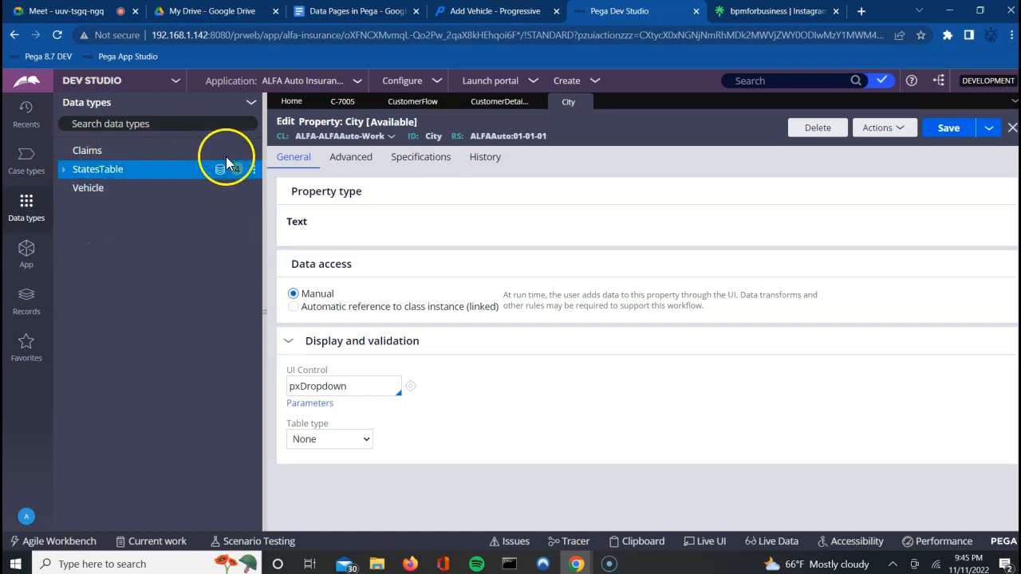
# Step: Add a new data type labelled CitiesTable, with its description filled from the label
pyautogui.click(22, 215)
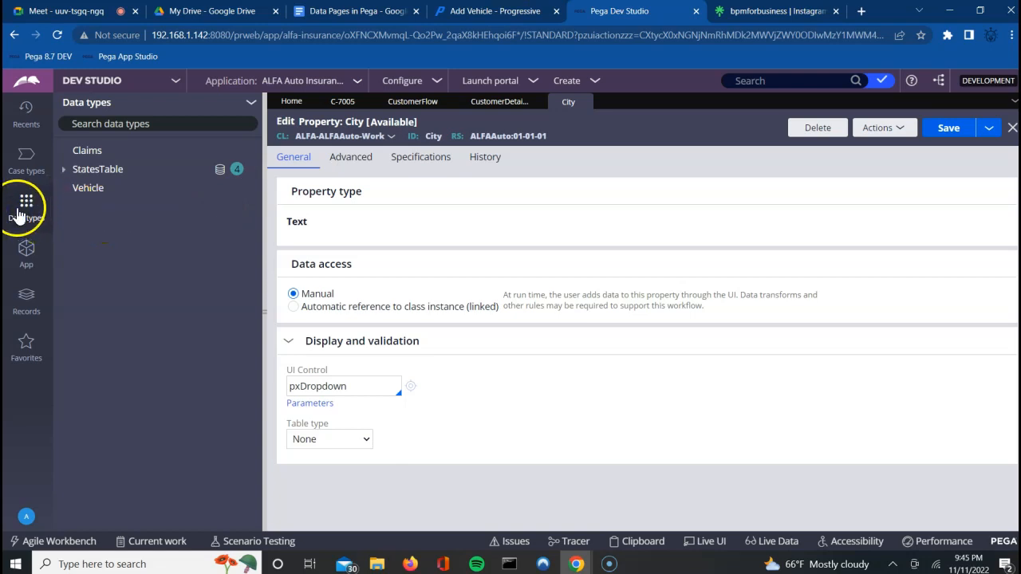
pyautogui.click(249, 105)
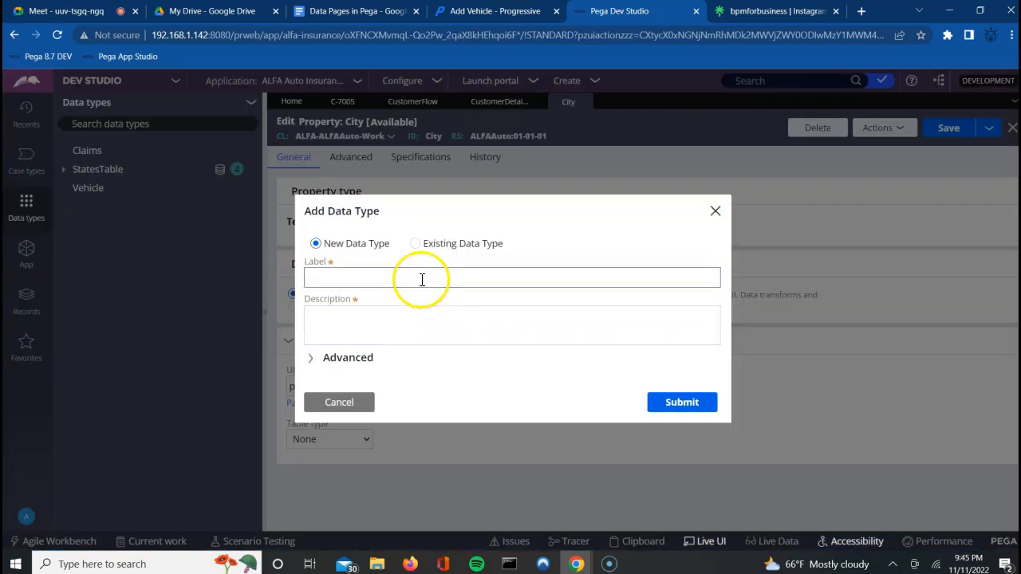
pyautogui.click(422, 278)
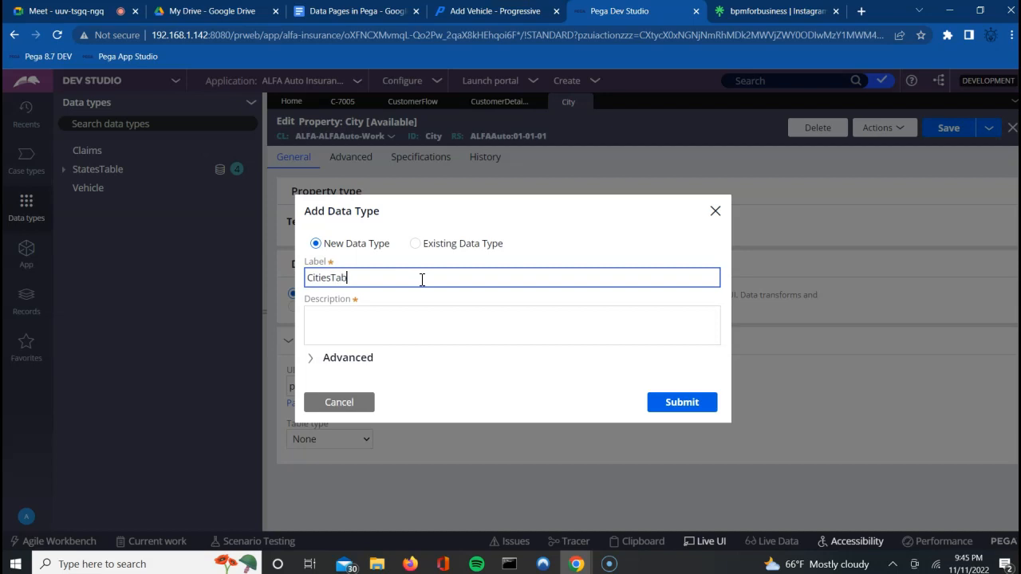
pyautogui.click(449, 332)
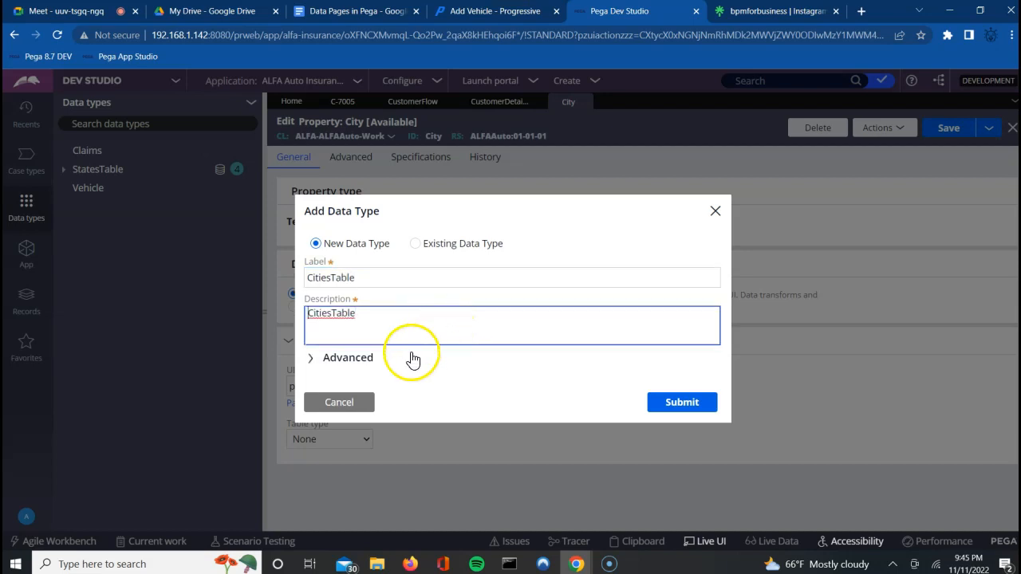
pyautogui.click(311, 358)
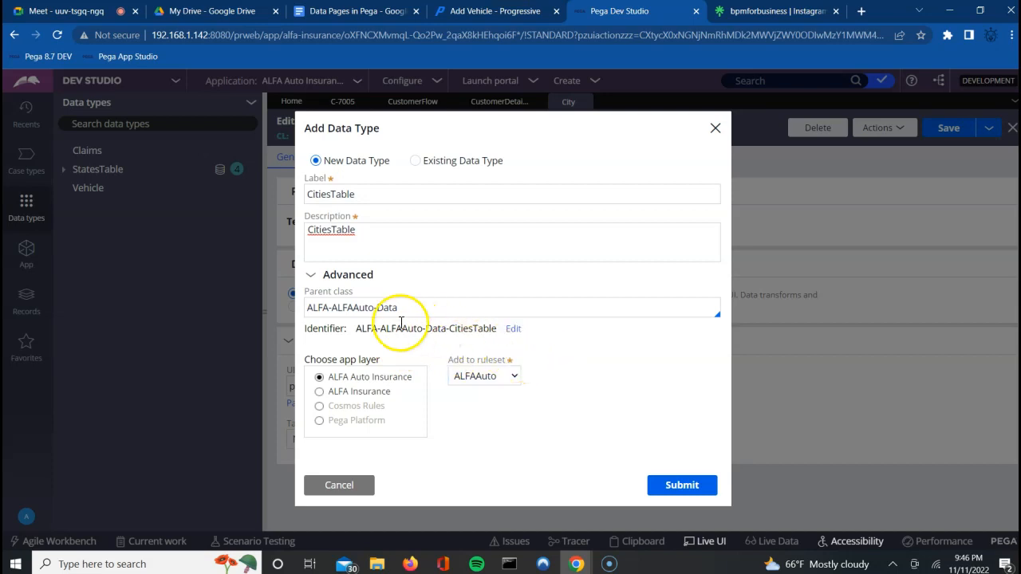
pyautogui.click(682, 493)
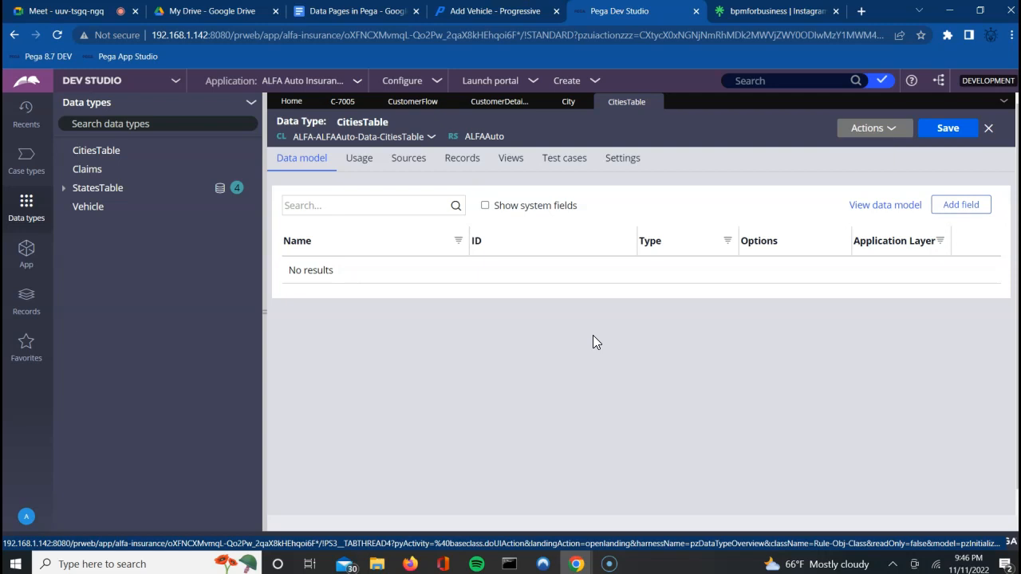
# Step: Show the CitiesTable class in App Explorer and open its class record
pyautogui.click(889, 131)
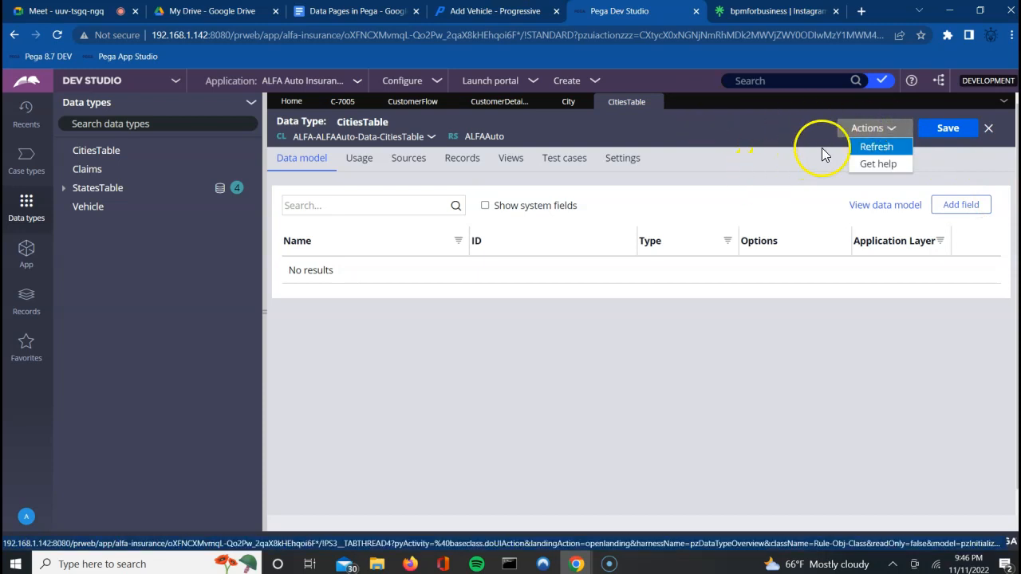
pyautogui.click(429, 139)
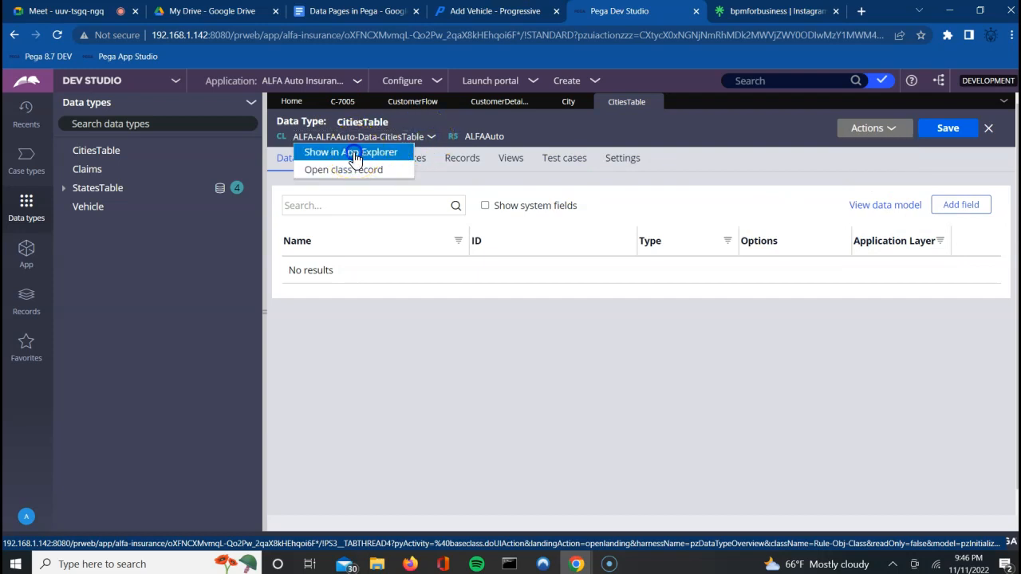
pyautogui.click(355, 153)
pyautogui.click(409, 138)
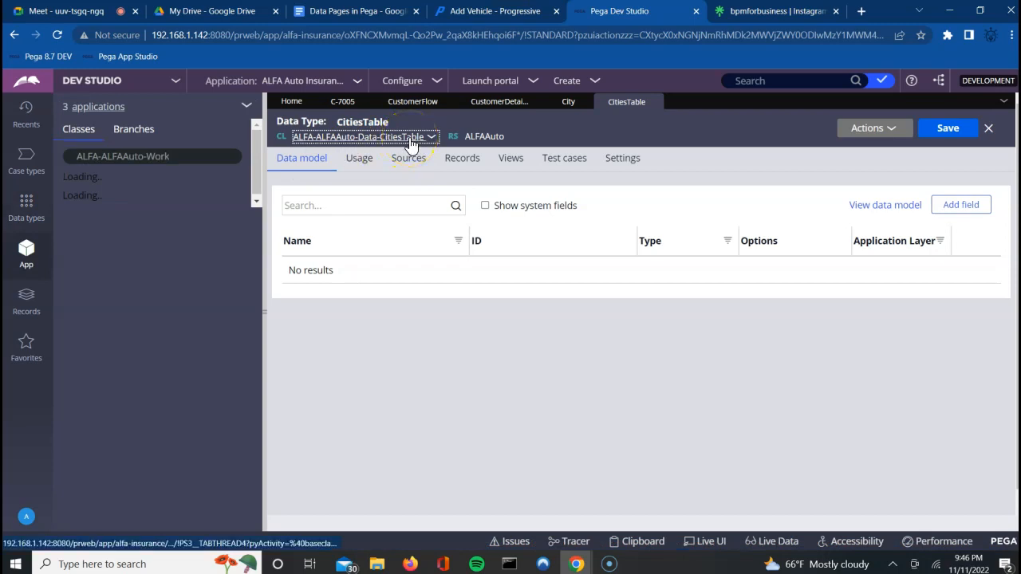
pyautogui.click(410, 140)
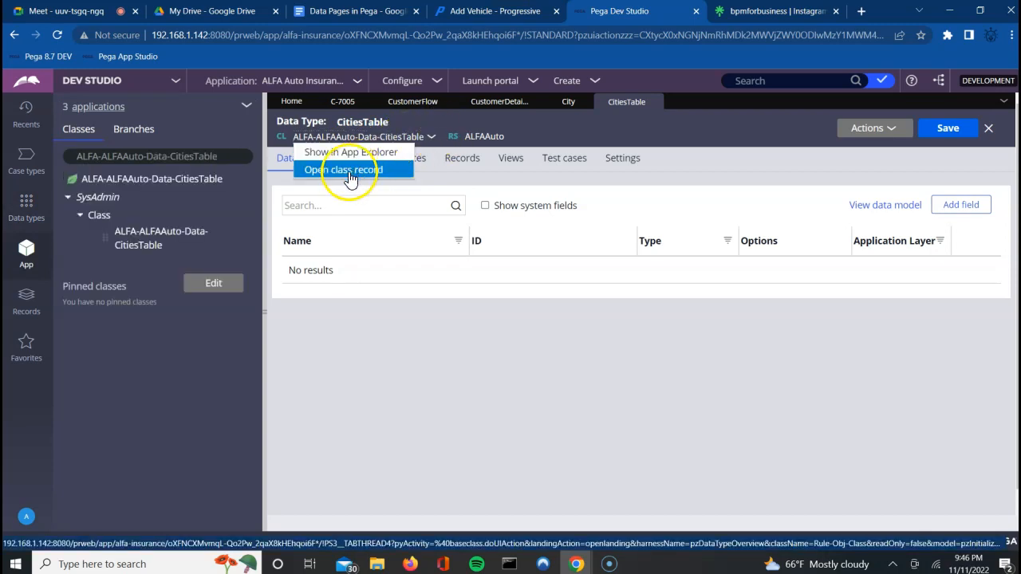
pyautogui.click(349, 171)
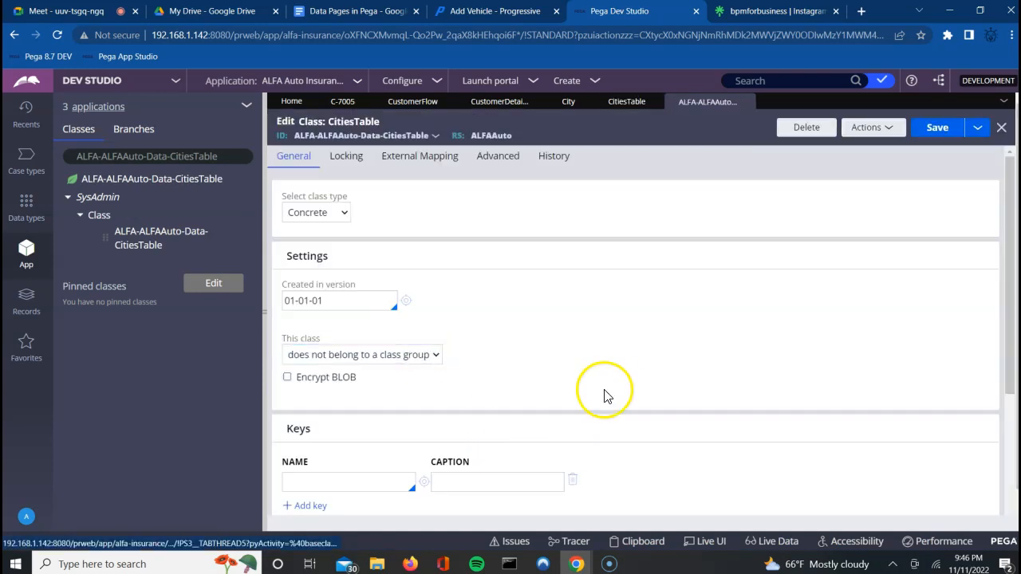
pyautogui.click(614, 384)
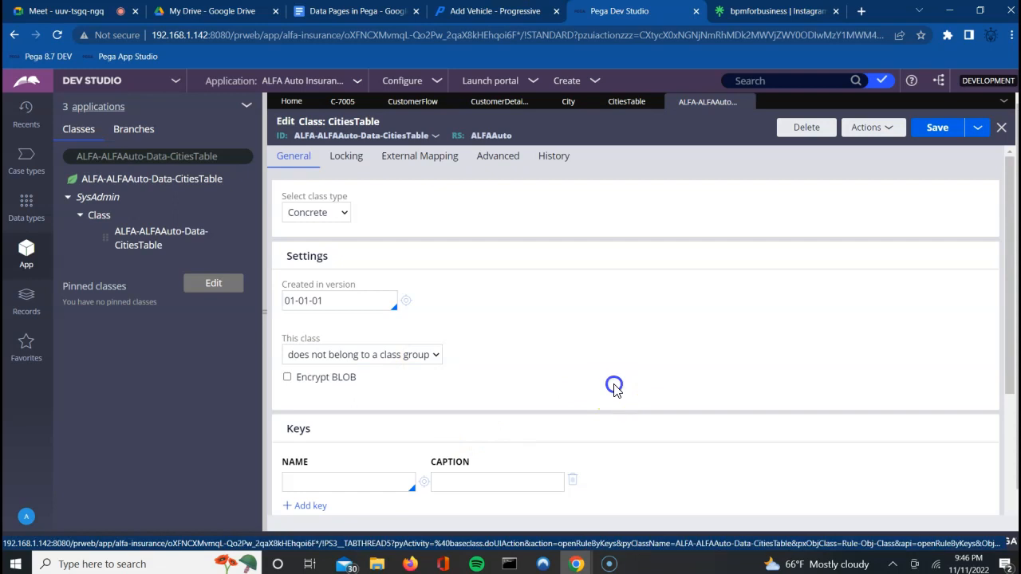
# Step: Change the CitiesTable class's parent class to ALFA-Data and save the class rule
pyautogui.scroll(-3, 613, 391)
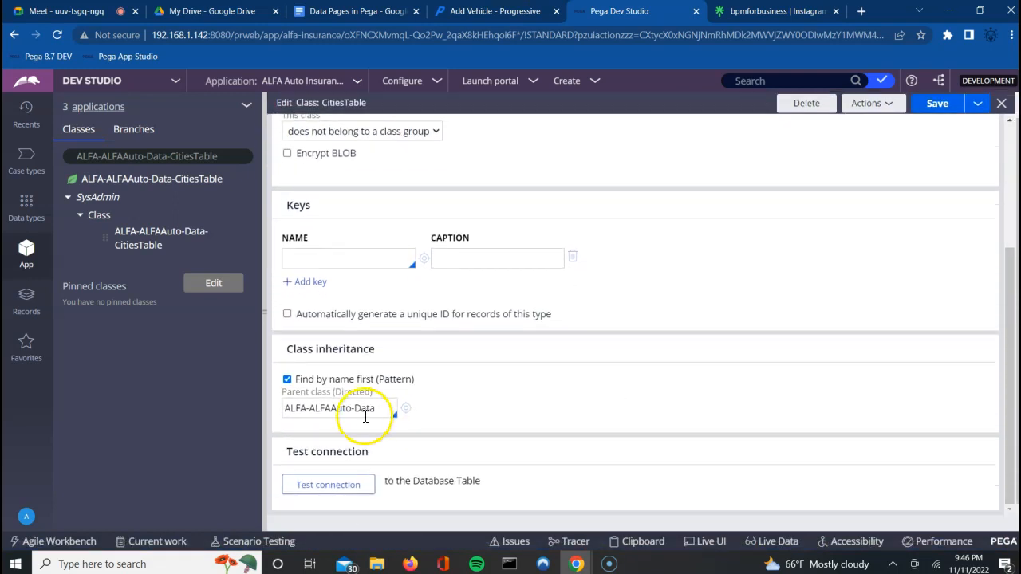
pyautogui.moveTo(353, 409); pyautogui.dragTo(593, 408)
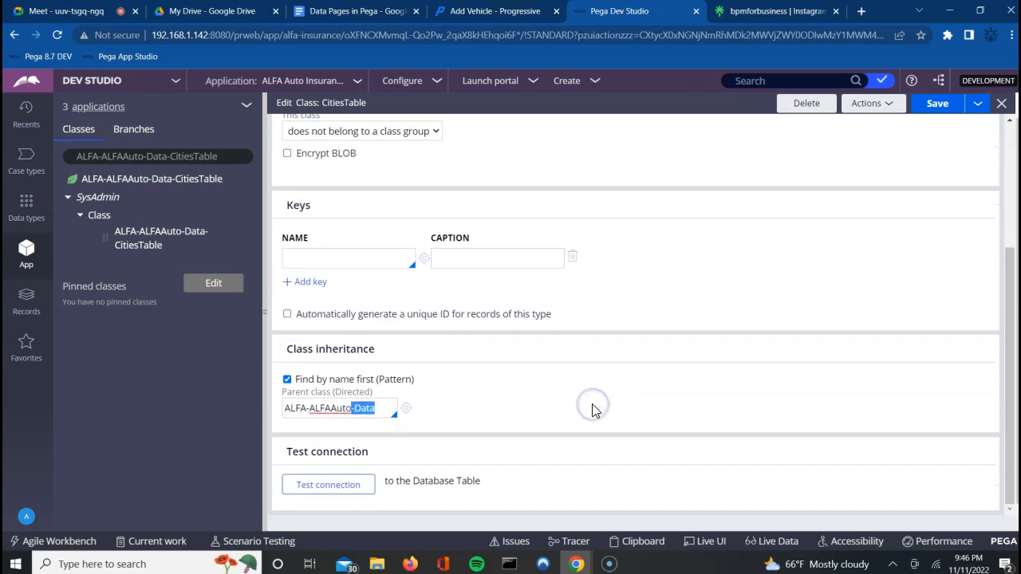
pyautogui.press('Left')
pyautogui.press('BackSpace')
pyautogui.press('BackSpace')
pyautogui.press('BackSpace')
pyautogui.press('BackSpace')
pyautogui.press('BackSpace')
pyautogui.press('BackSpace')
pyautogui.press('BackSpace')
pyautogui.press('BackSpace')
pyautogui.press('BackSpace')
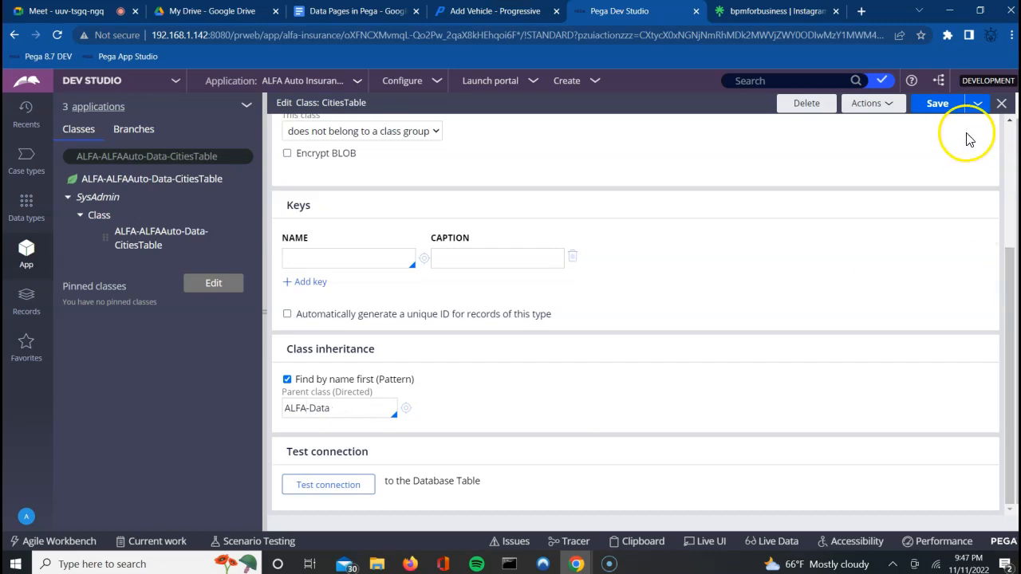
pyautogui.click(936, 105)
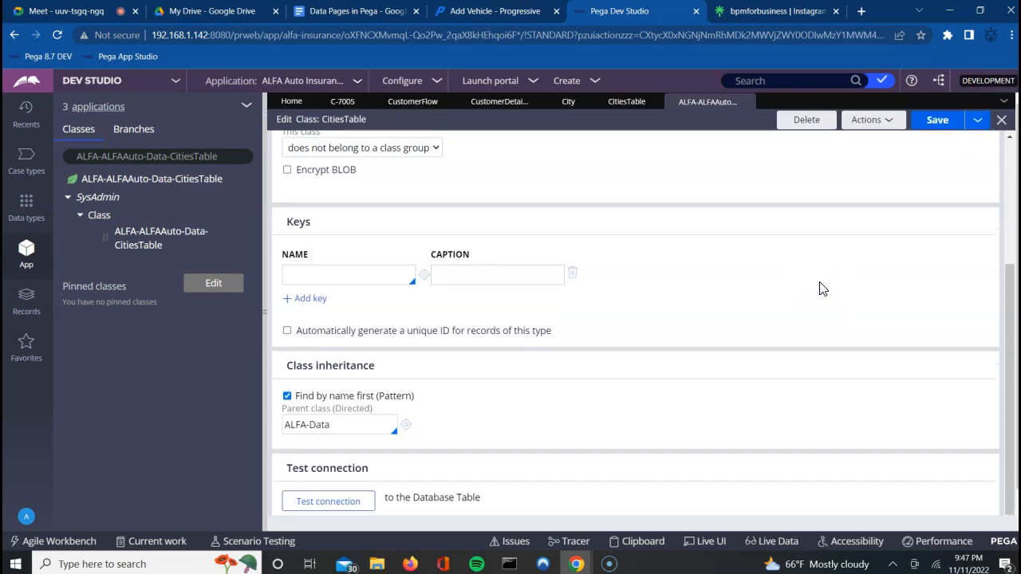
pyautogui.click(1010, 200)
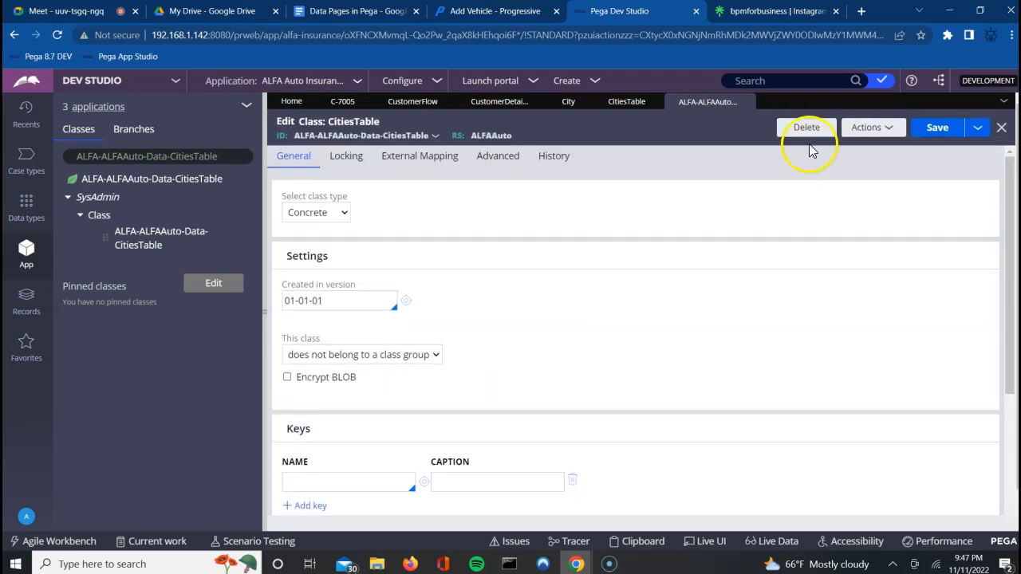
pyautogui.click(805, 131)
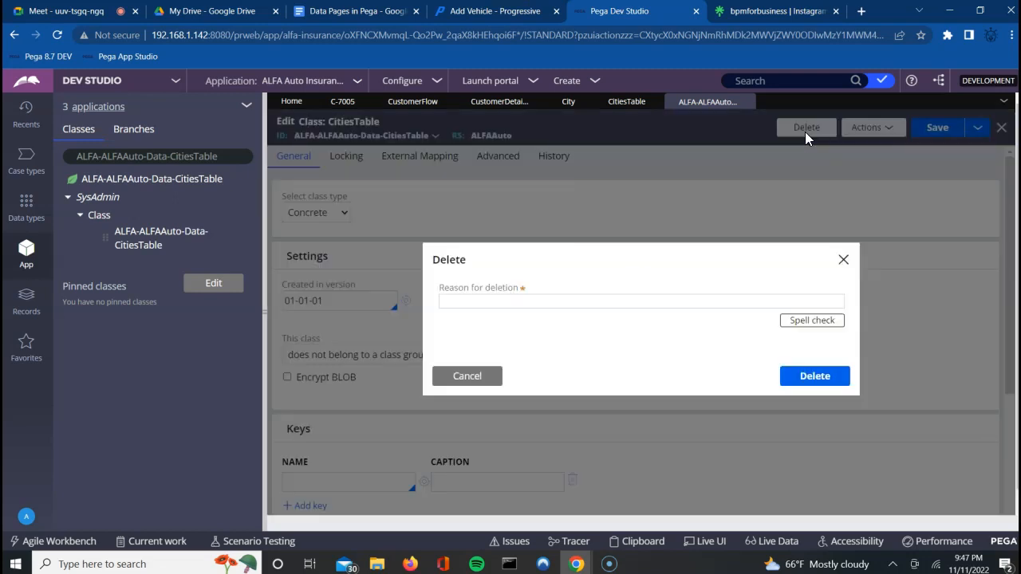
pyautogui.click(574, 304)
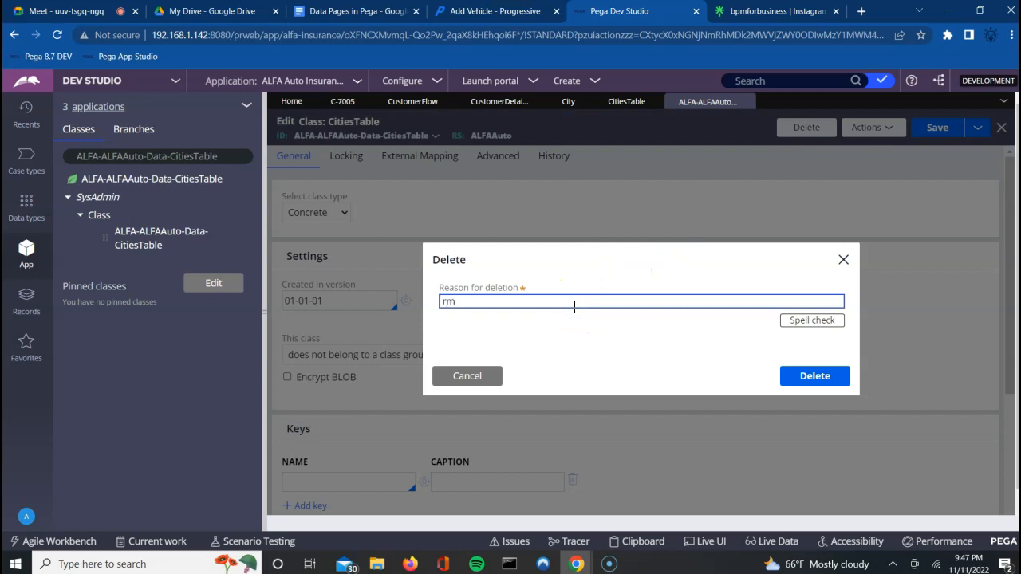
pyautogui.write('rm')
pyautogui.press('Return')
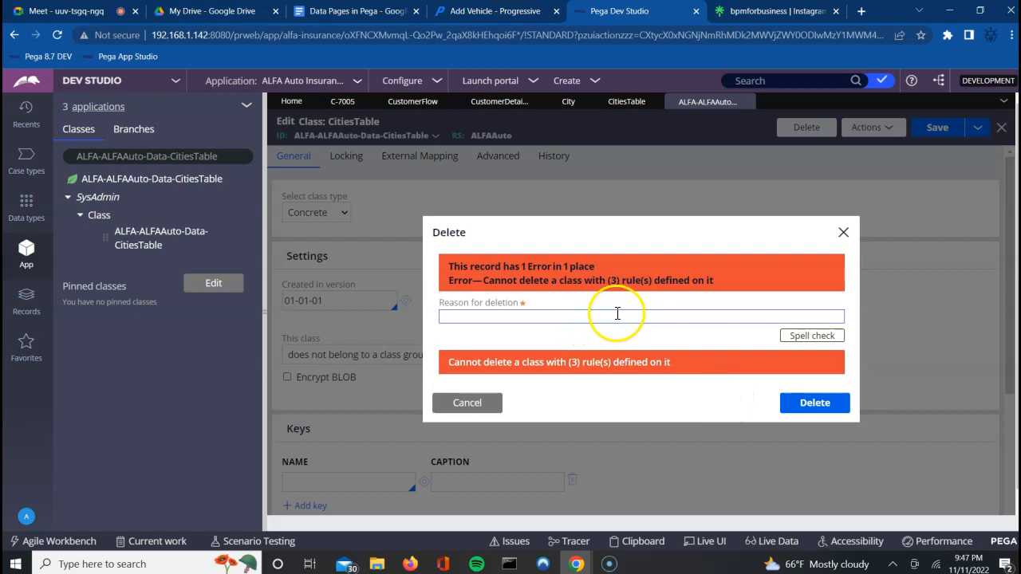
pyautogui.click(842, 233)
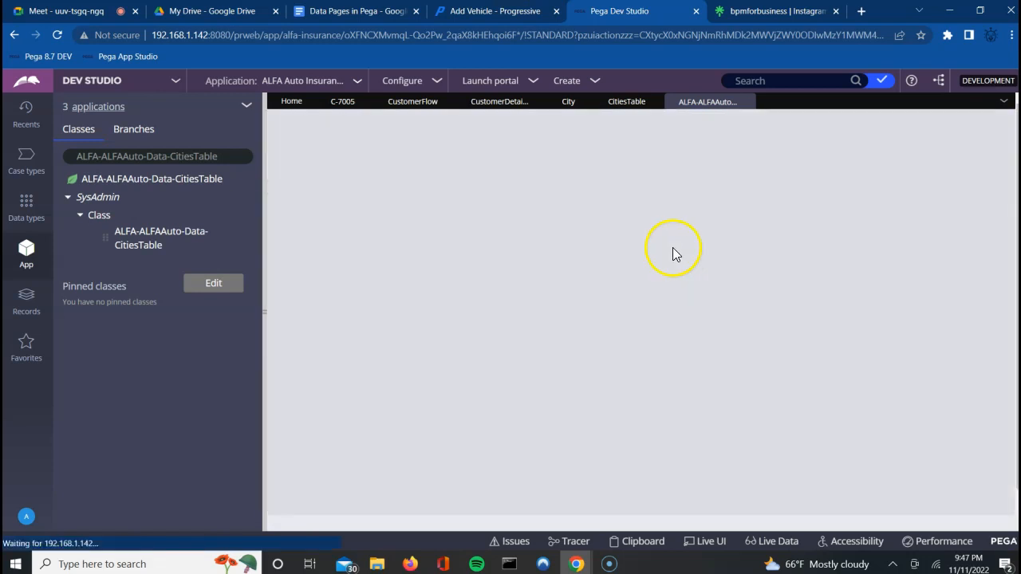
# Step: Check where the CitiesTable data type is used, via its options menu in Data types
pyautogui.click(28, 204)
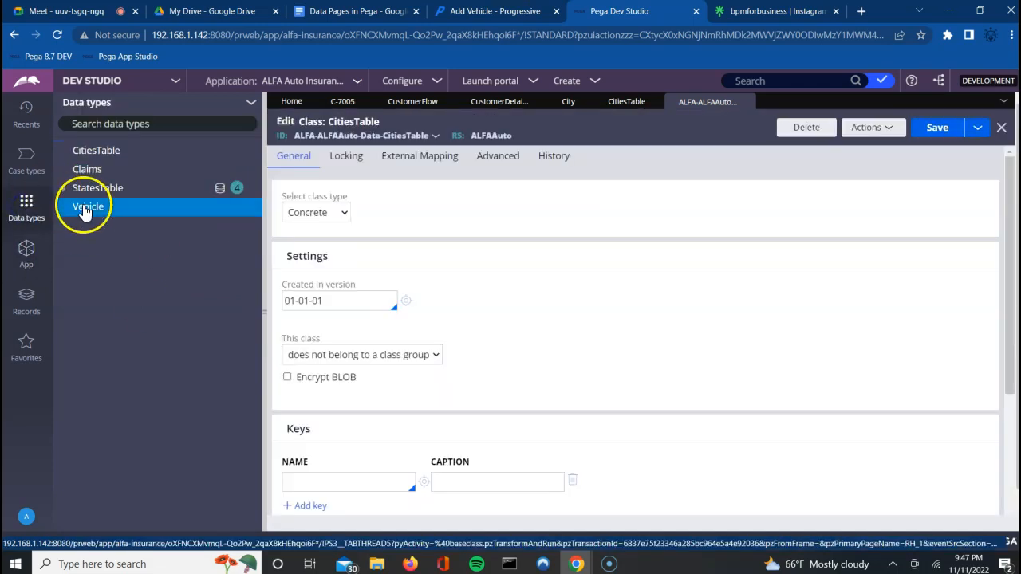
pyautogui.click(88, 152)
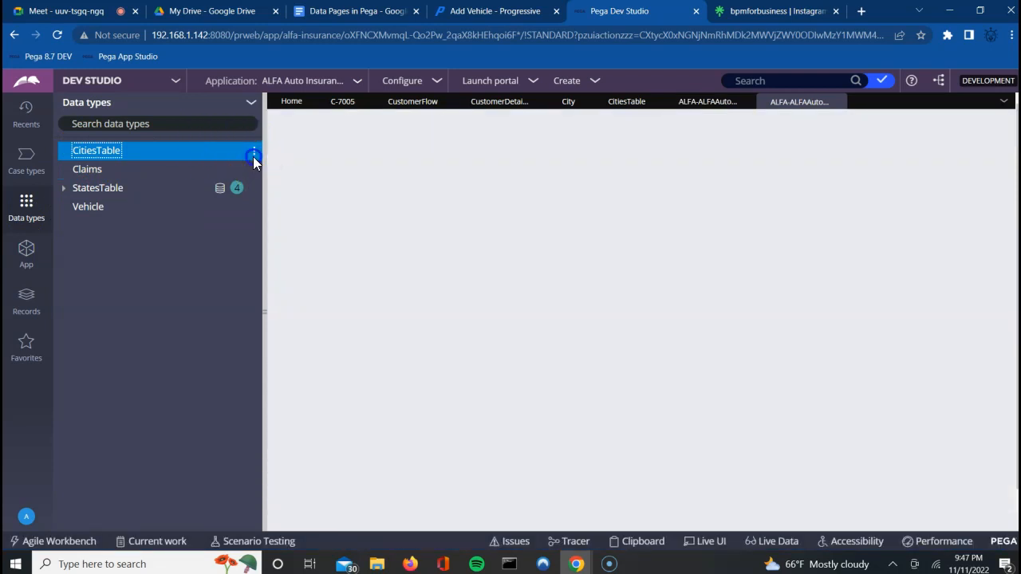
pyautogui.click(253, 156)
pyautogui.click(253, 153)
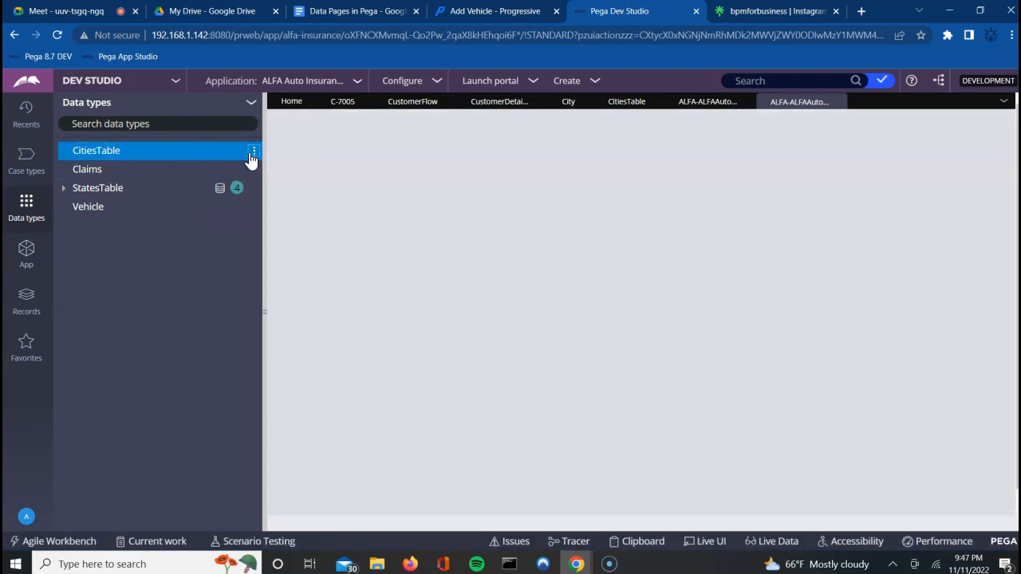
pyautogui.click(252, 158)
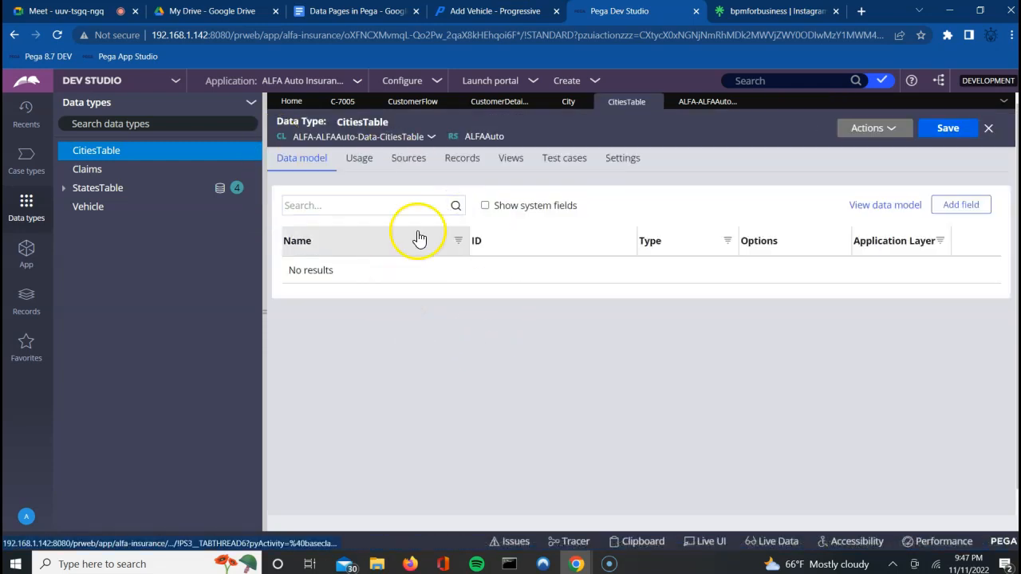
pyautogui.click(356, 162)
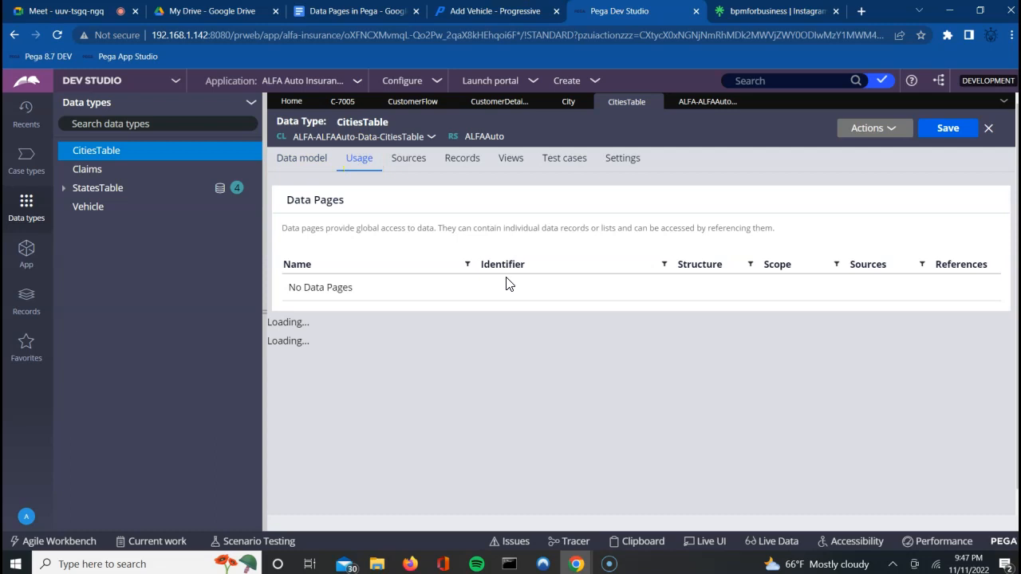
# Step: Save the CitiesTable class record, then return to the data type's empty field list
pyautogui.click(707, 103)
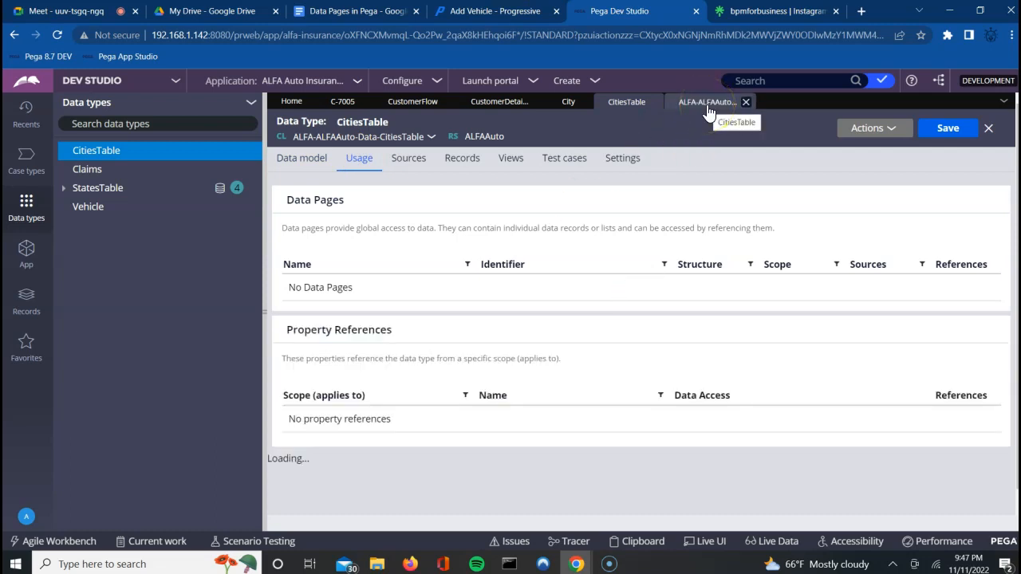
pyautogui.click(708, 106)
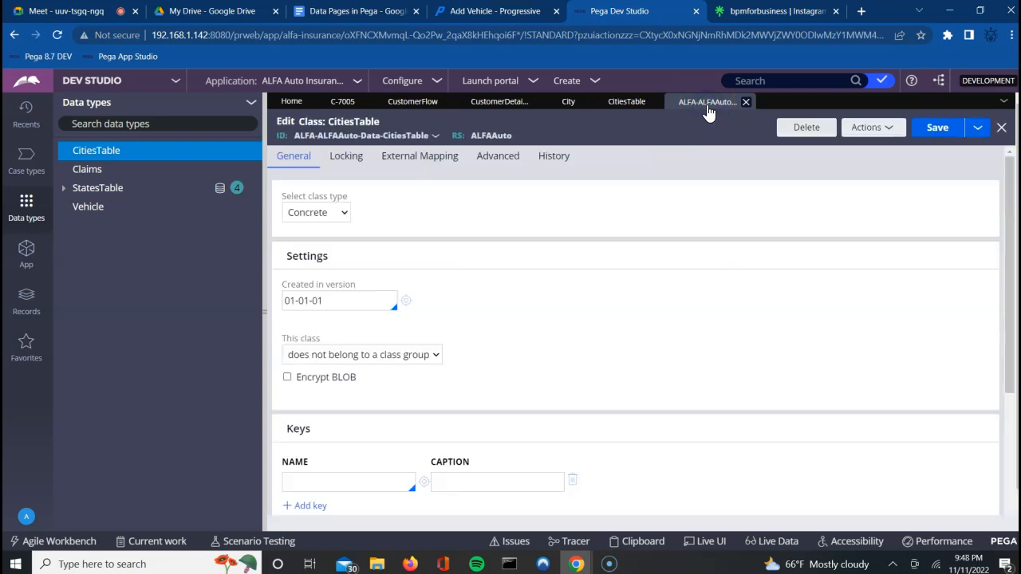
pyautogui.press('Down')
pyautogui.press('Down')
pyautogui.press('Down')
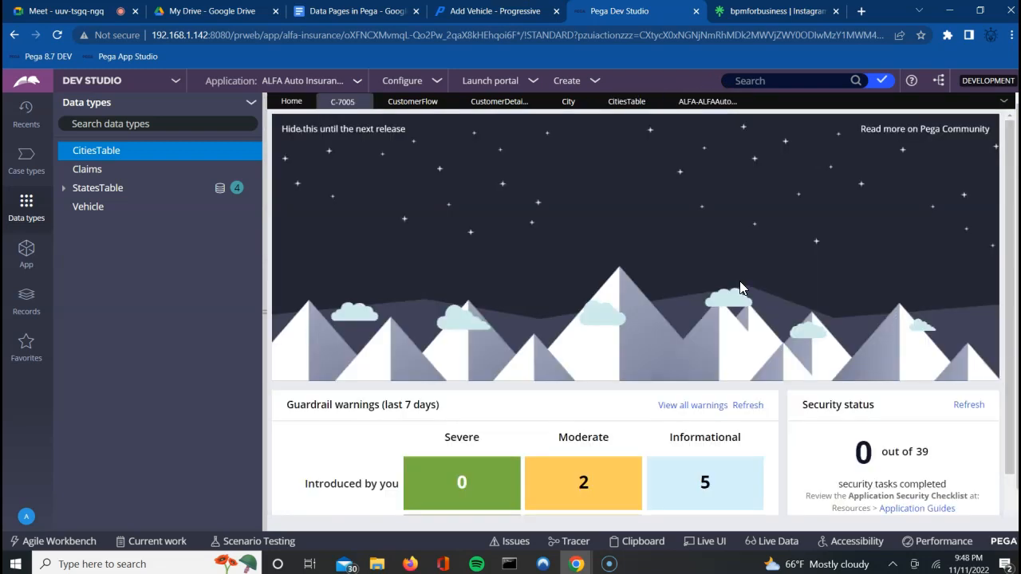
pyautogui.click(706, 102)
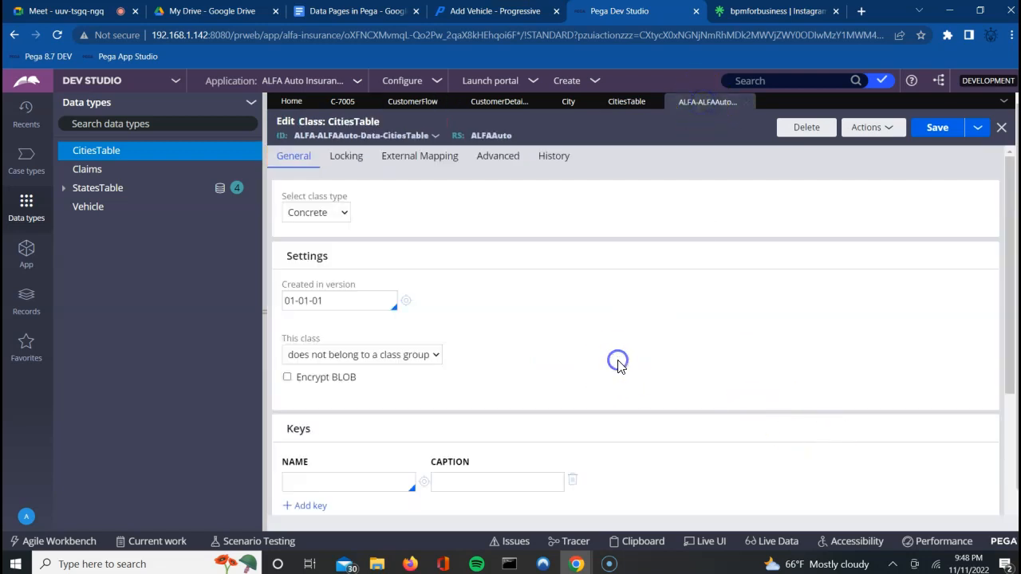
pyautogui.scroll(-1, 620, 367)
pyautogui.scroll(-3, 620, 366)
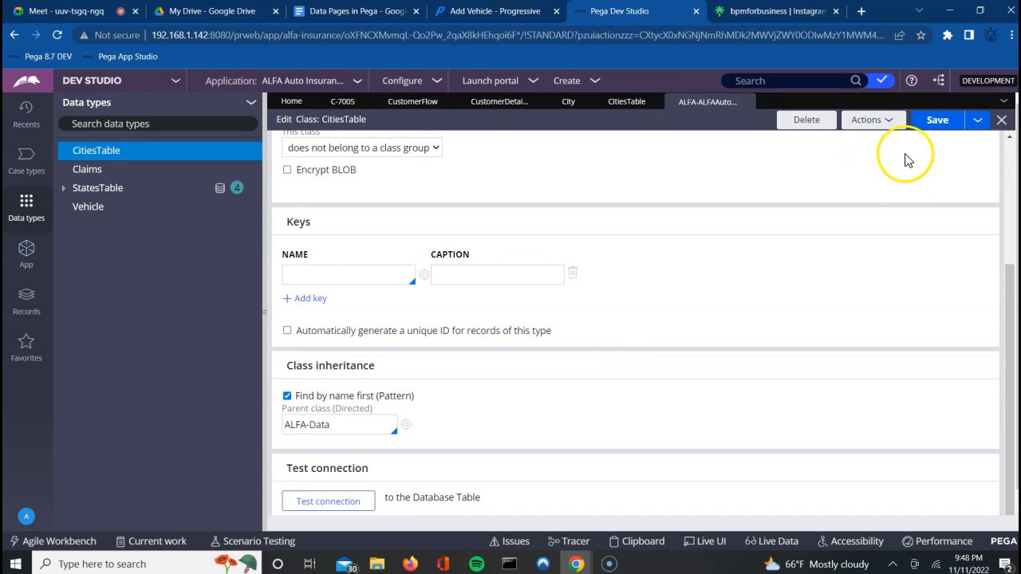
pyautogui.click(938, 123)
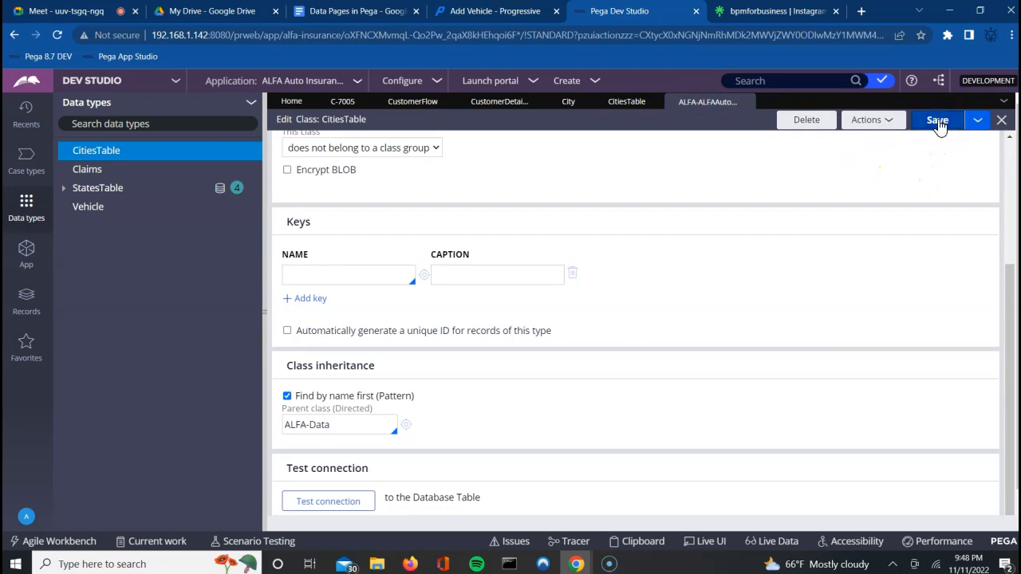
pyautogui.click(624, 102)
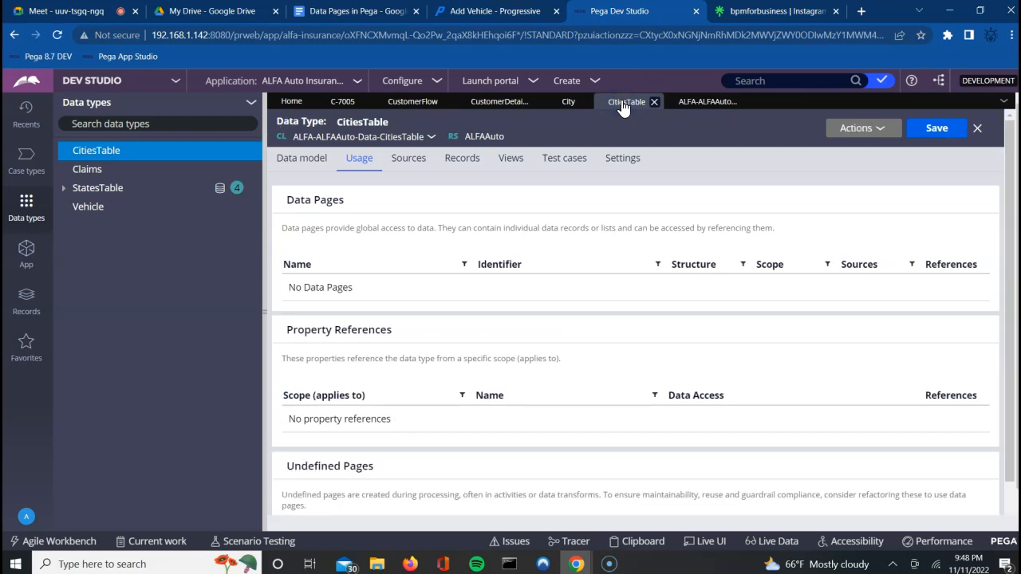
pyautogui.click(292, 161)
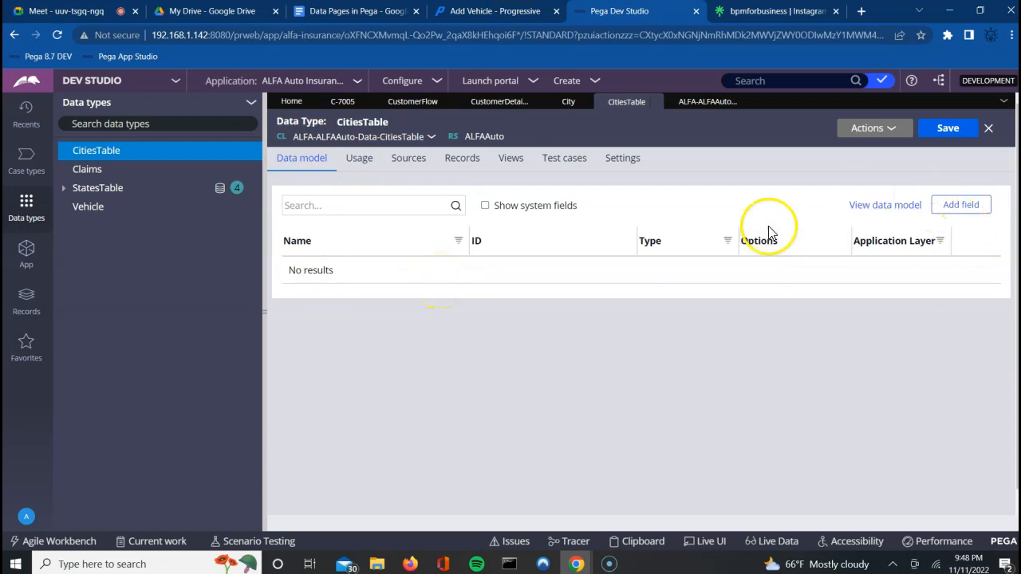
# Step: Add CityCode, CityName and StateCode single-line text fields to CitiesTable and save it
pyautogui.click(962, 207)
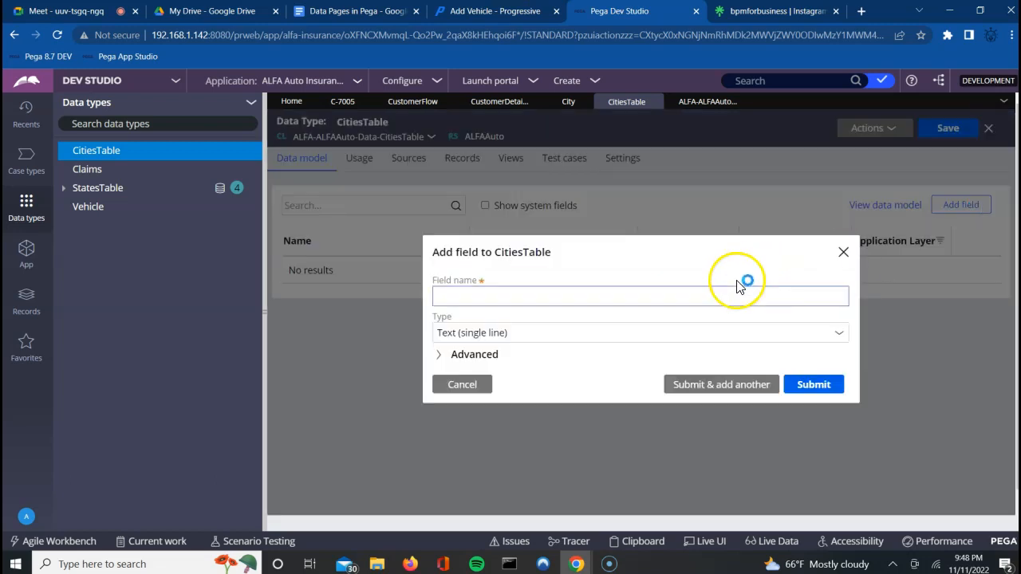
pyautogui.click(726, 297)
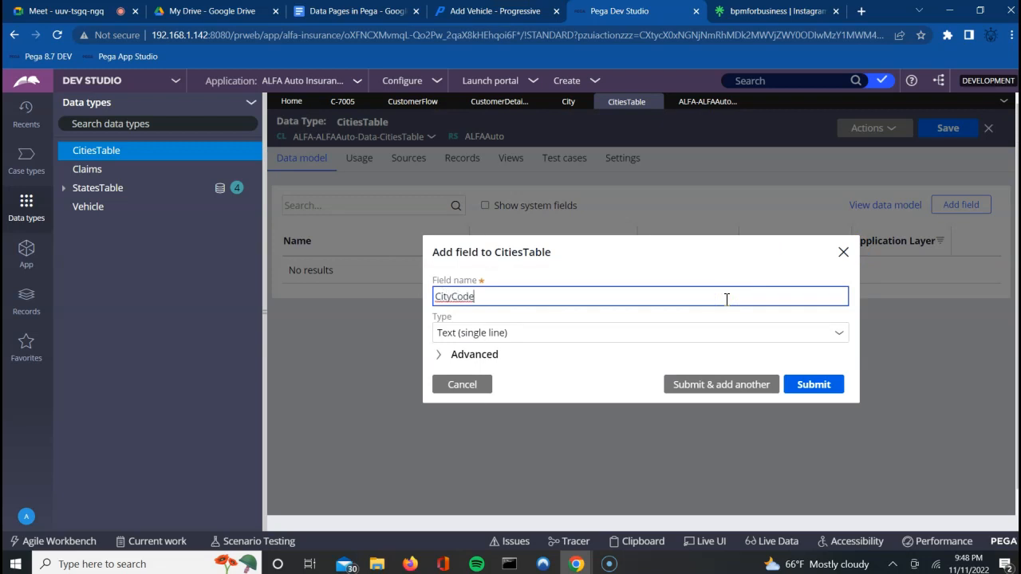
pyautogui.click(734, 390)
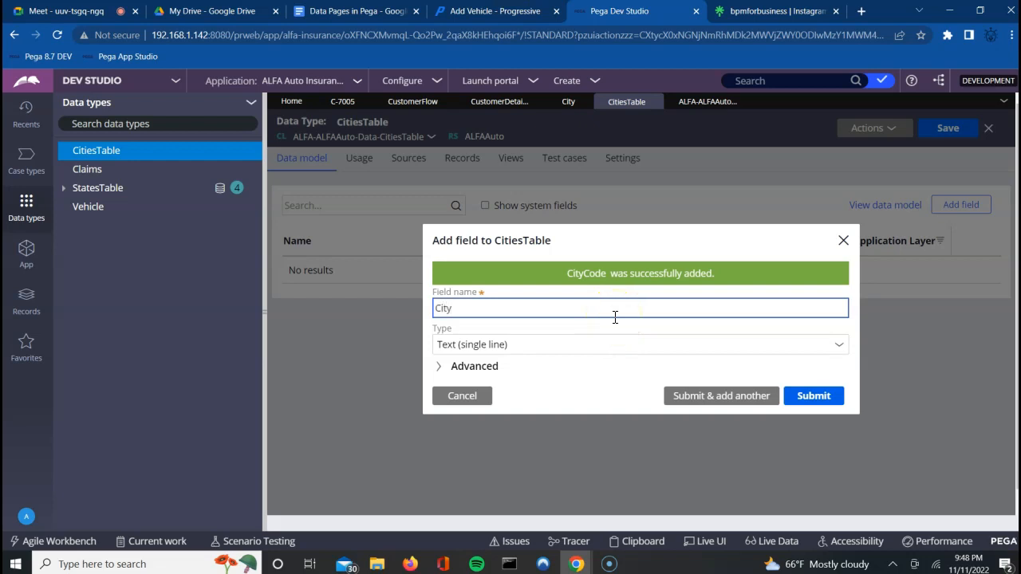
pyautogui.click(685, 401)
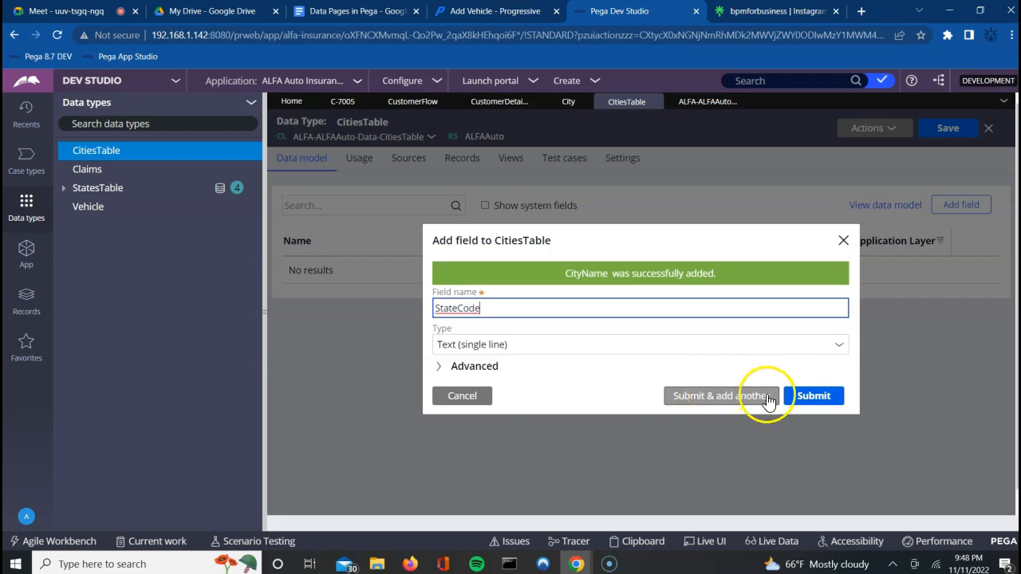
pyautogui.click(821, 402)
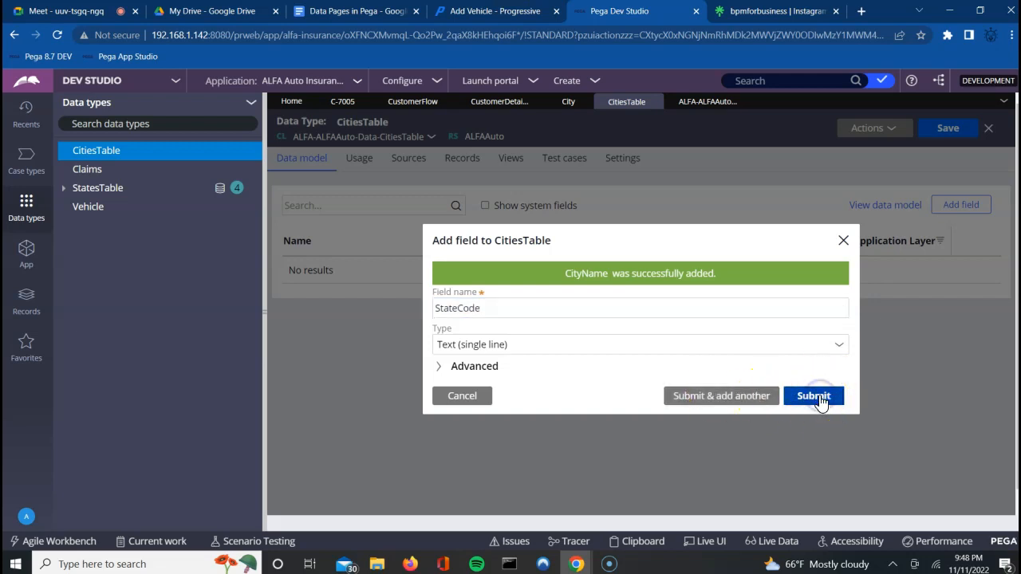
pyautogui.click(945, 127)
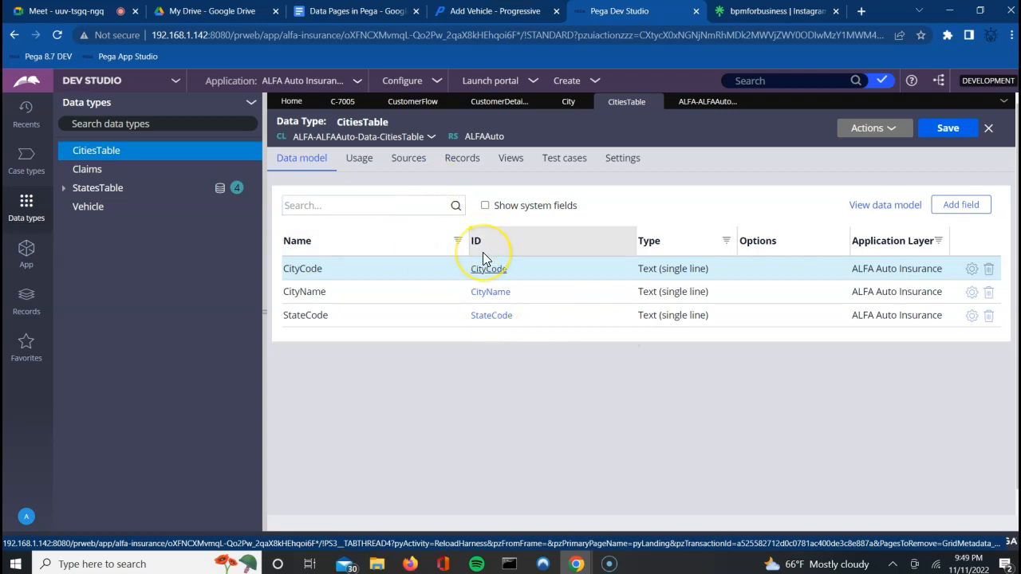
pyautogui.click(468, 158)
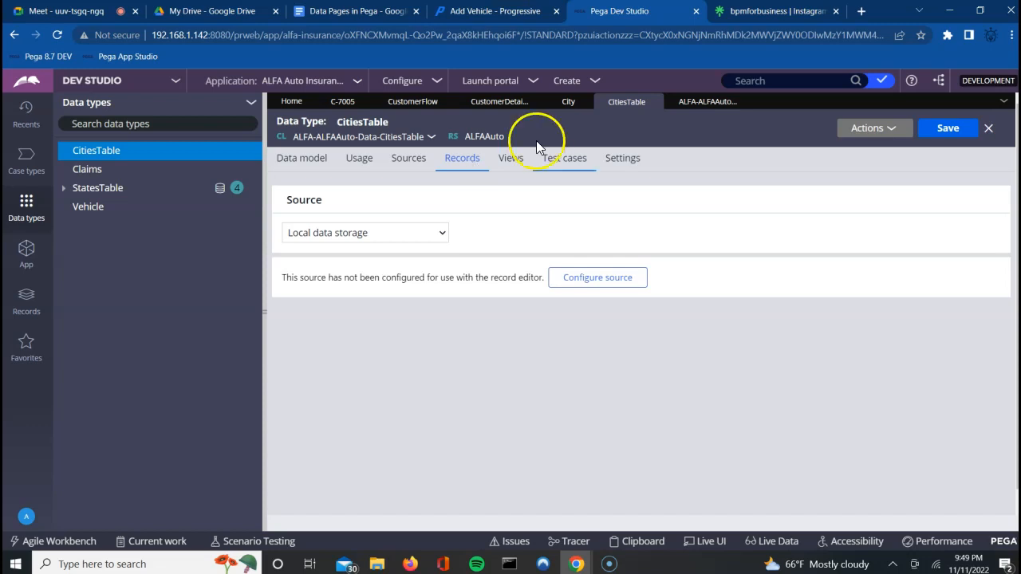
# Step: Configure CitiesTable's local data storage for record editing, using CityCode as the key
pyautogui.click(587, 279)
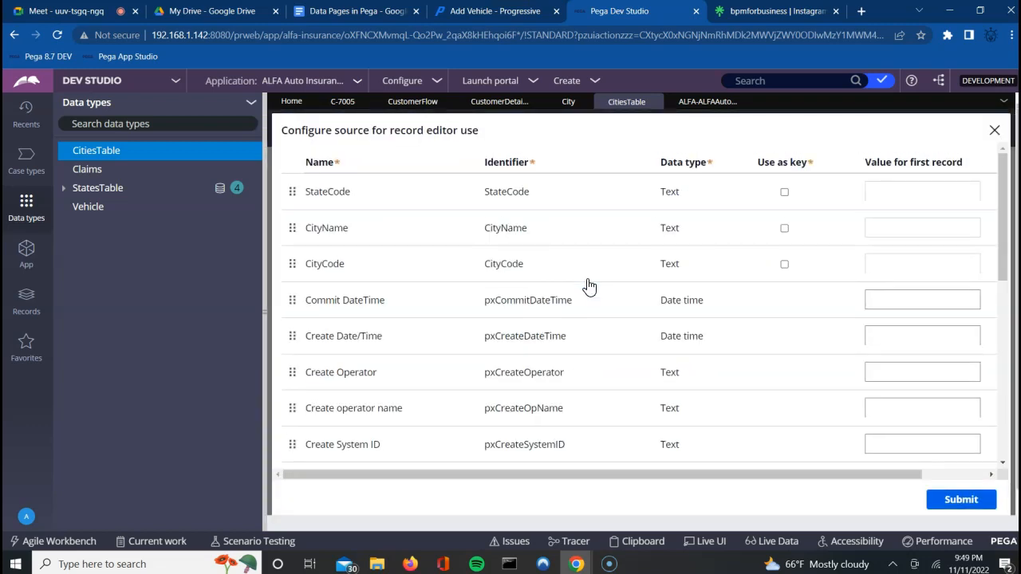
pyautogui.click(698, 259)
pyautogui.click(784, 264)
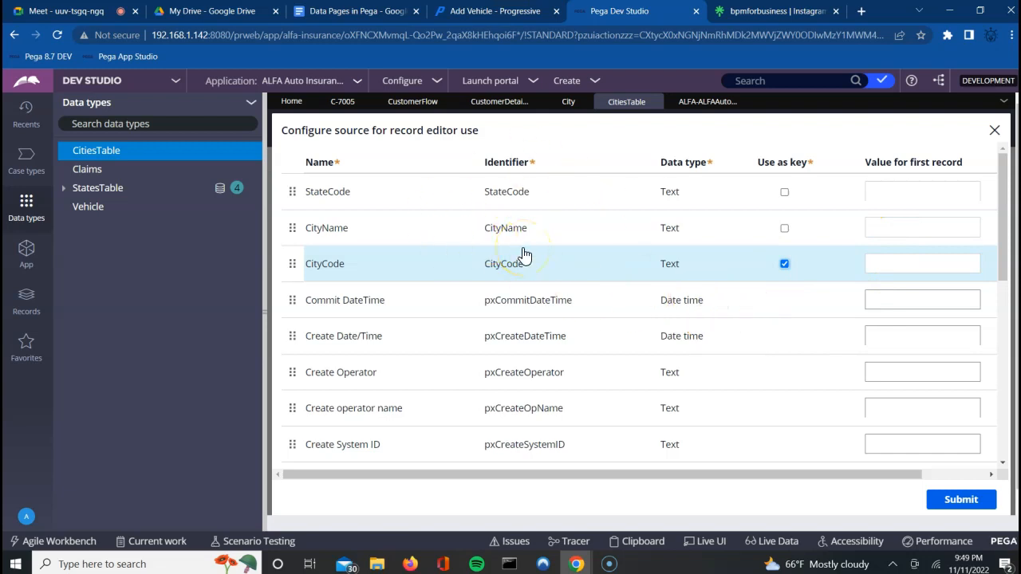
pyautogui.click(963, 506)
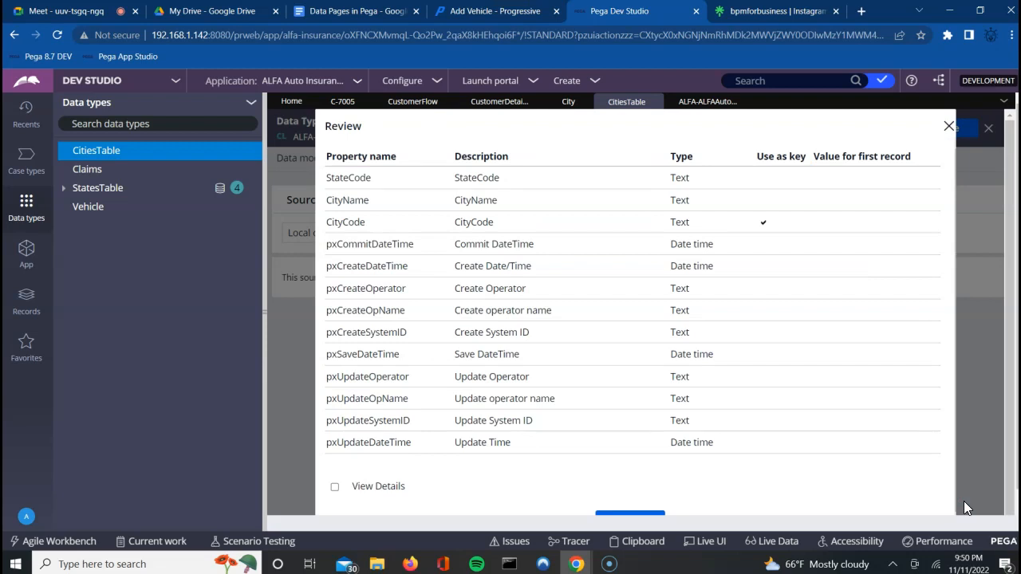
pyautogui.click(931, 490)
pyautogui.scroll(-1, 930, 493)
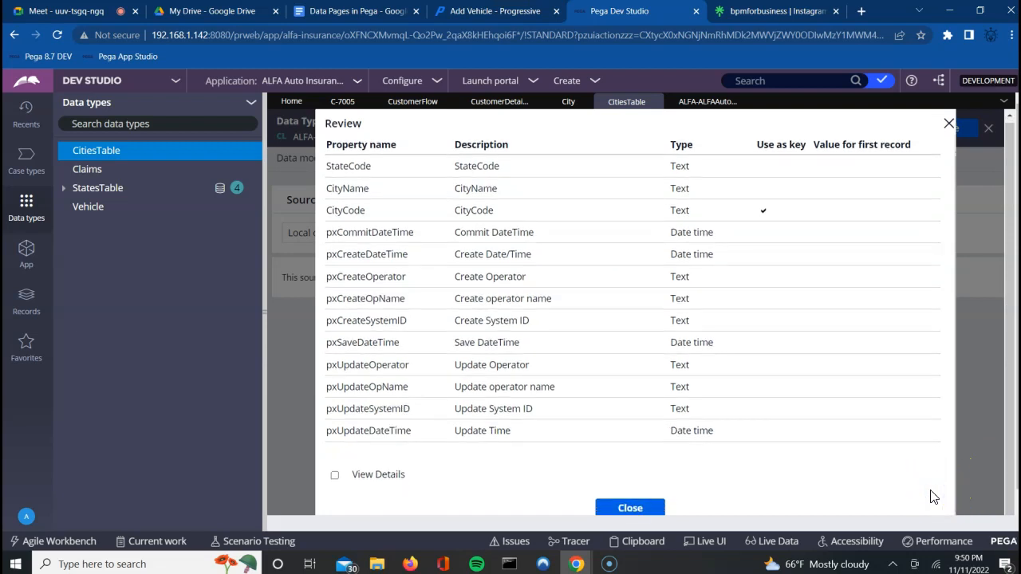
pyautogui.click(611, 508)
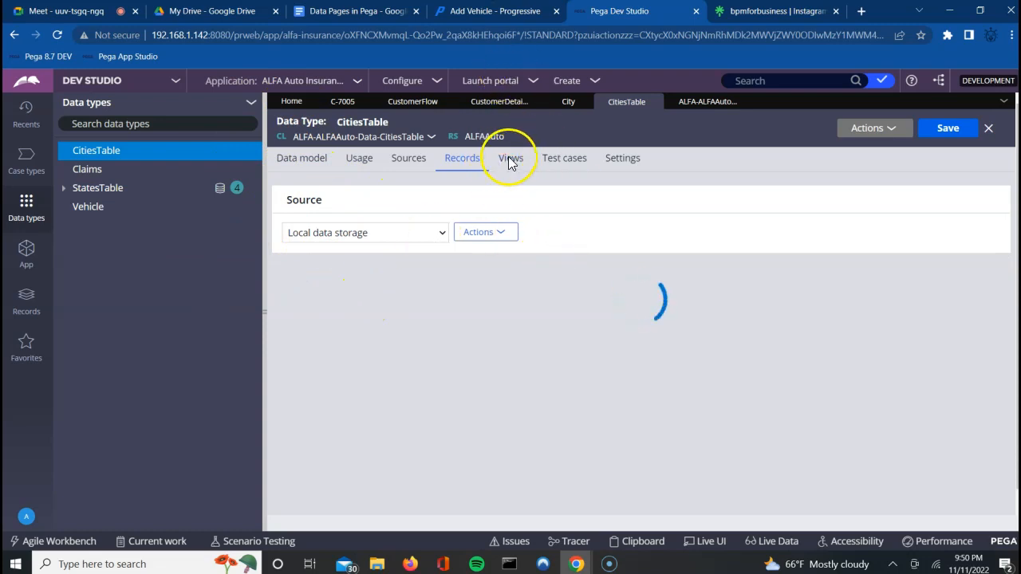
# Step: Reorder the CitiesTable columns to CityCode, CityName, StateCode and save the data type
pyautogui.click(485, 239)
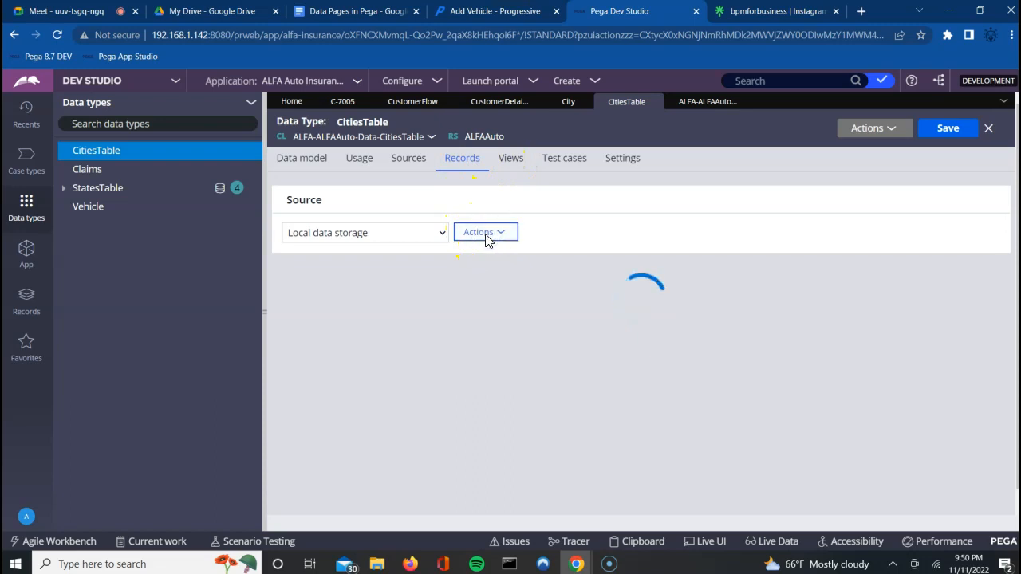
pyautogui.click(485, 235)
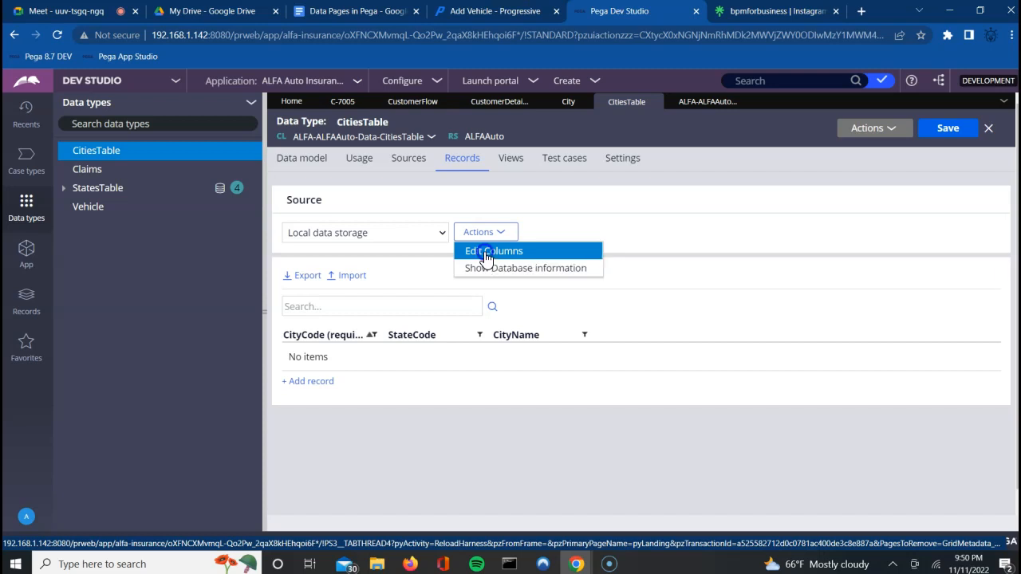
pyautogui.click(485, 253)
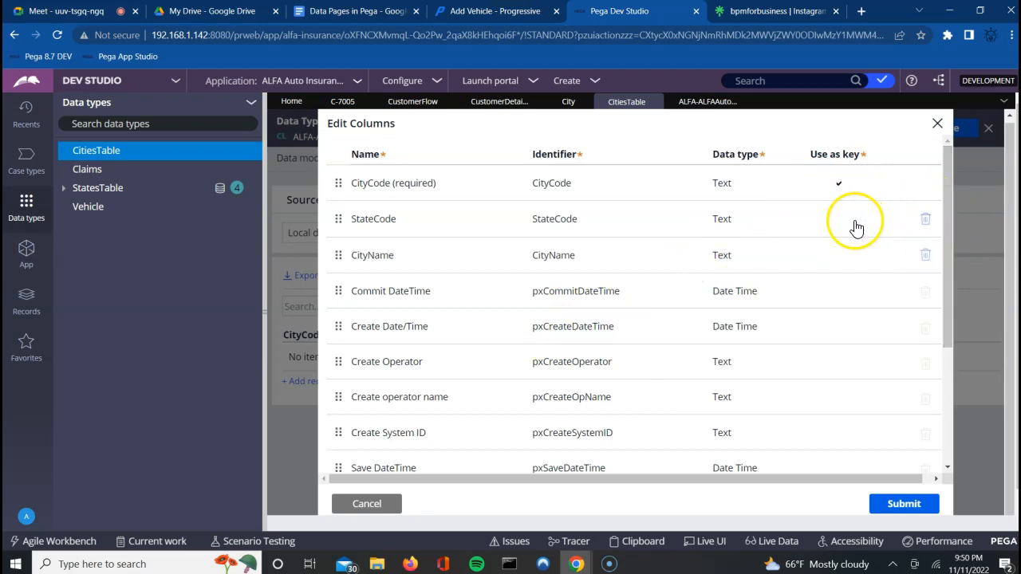
pyautogui.click(335, 221)
pyautogui.moveTo(335, 221); pyautogui.dragTo(333, 263)
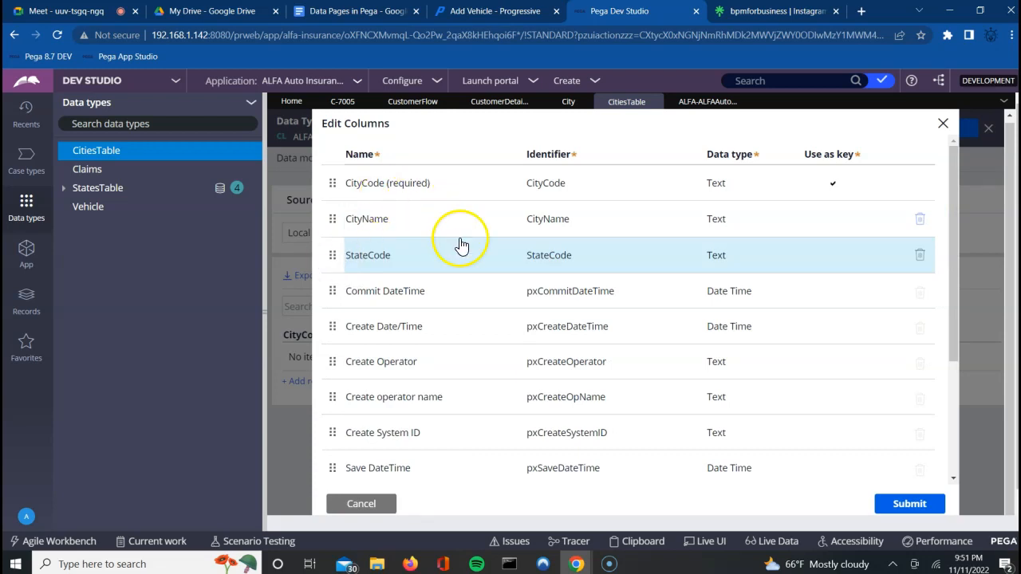
pyautogui.click(912, 507)
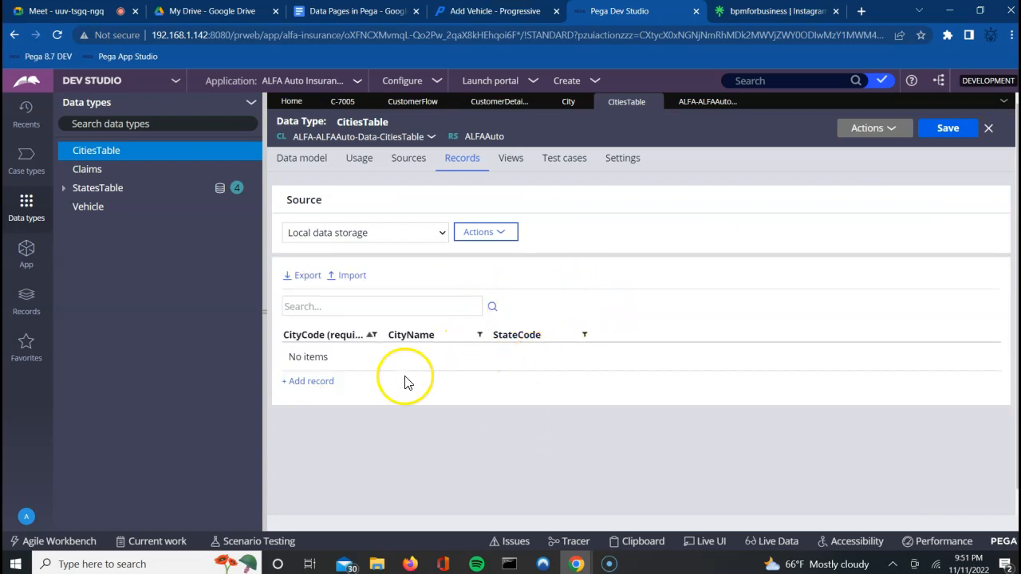
pyautogui.click(953, 129)
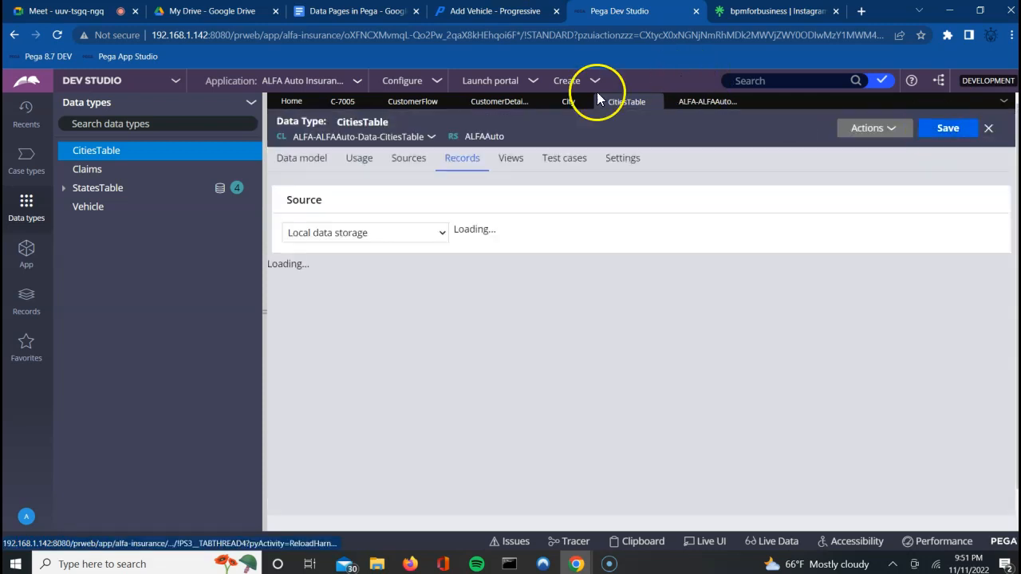
# Step: Close the CitiesTable class rule tab and go back to the CitiesTable records grid
pyautogui.click(567, 102)
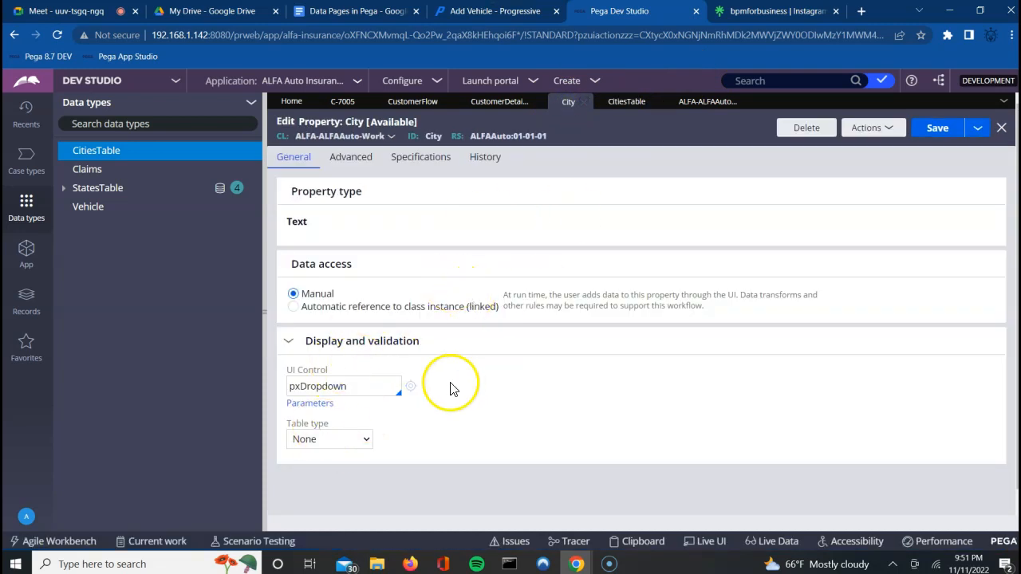
pyautogui.click(700, 107)
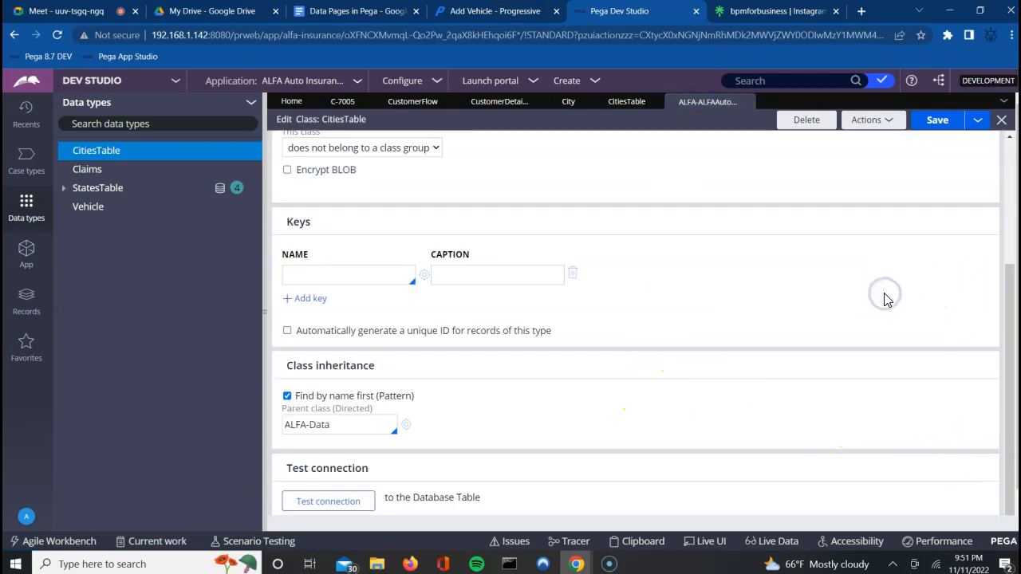
pyautogui.click(743, 102)
pyautogui.click(612, 104)
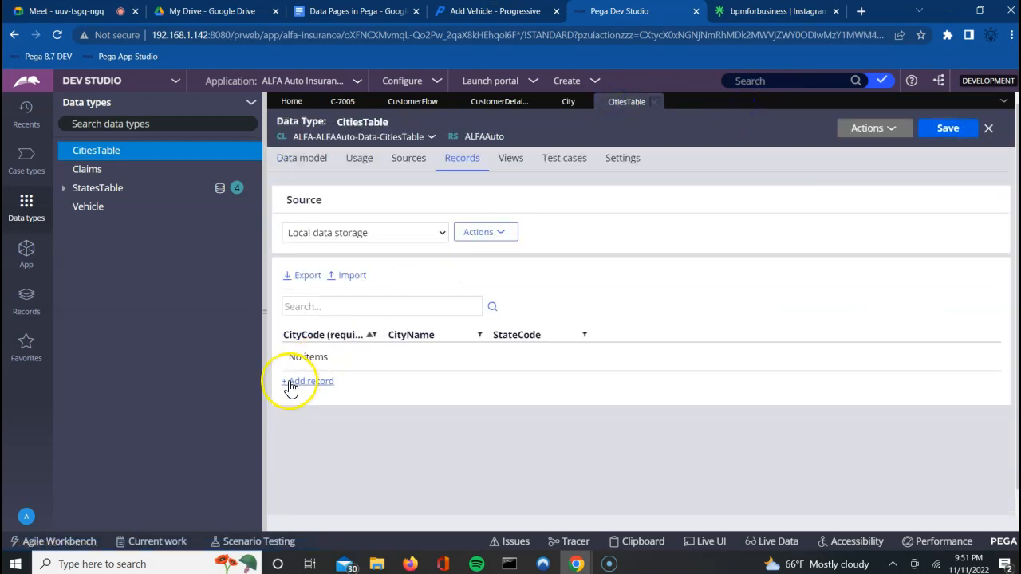
# Step: Add city records HYD Hyderabad TS, Secunderabad TS, MYS Mysore KA and Bangalore KA
pyautogui.click(290, 386)
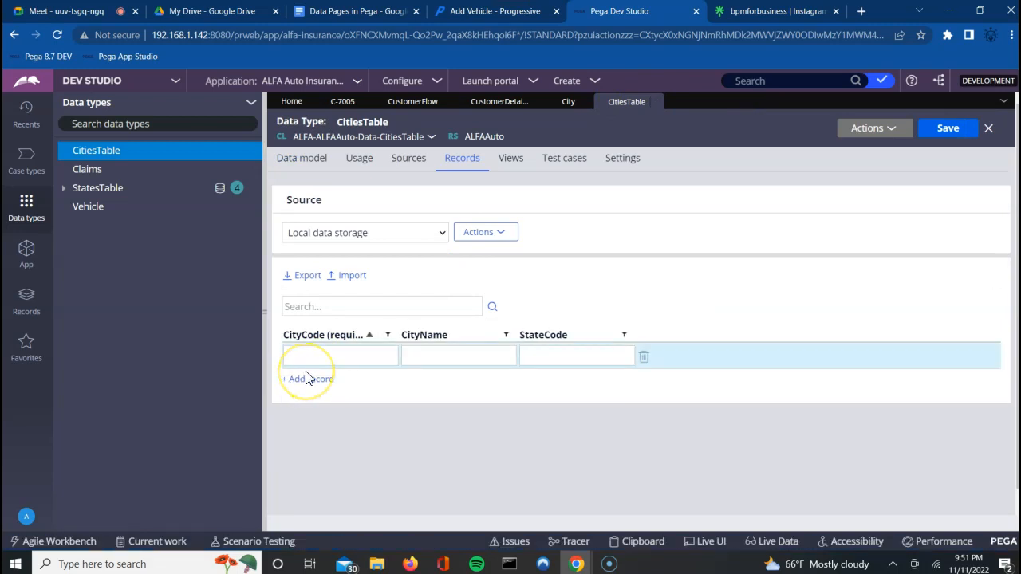
pyautogui.write('HYD')
pyautogui.write('Hyderaba')
pyautogui.write('d')
pyautogui.press('Tab')
pyautogui.write('TS')
pyautogui.click(293, 388)
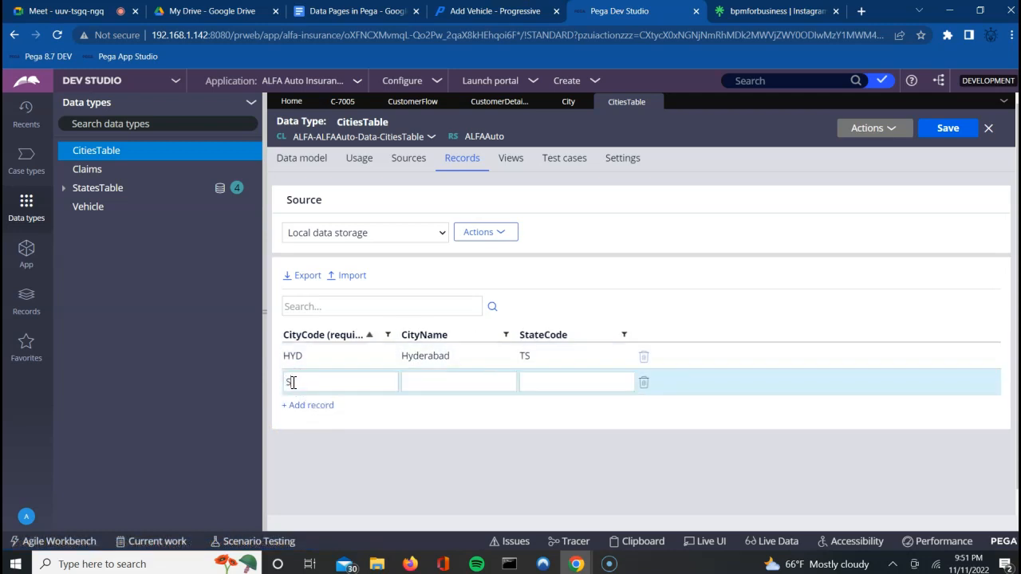
pyautogui.write('Secund')
pyautogui.write('er')
pyautogui.write('abas')
pyautogui.write('TS')
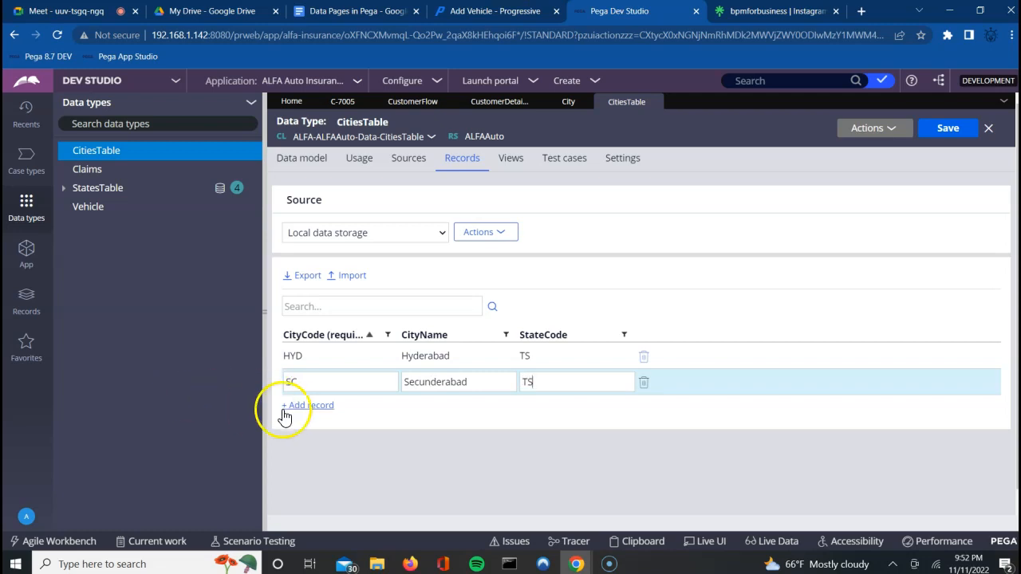
pyautogui.click(292, 406)
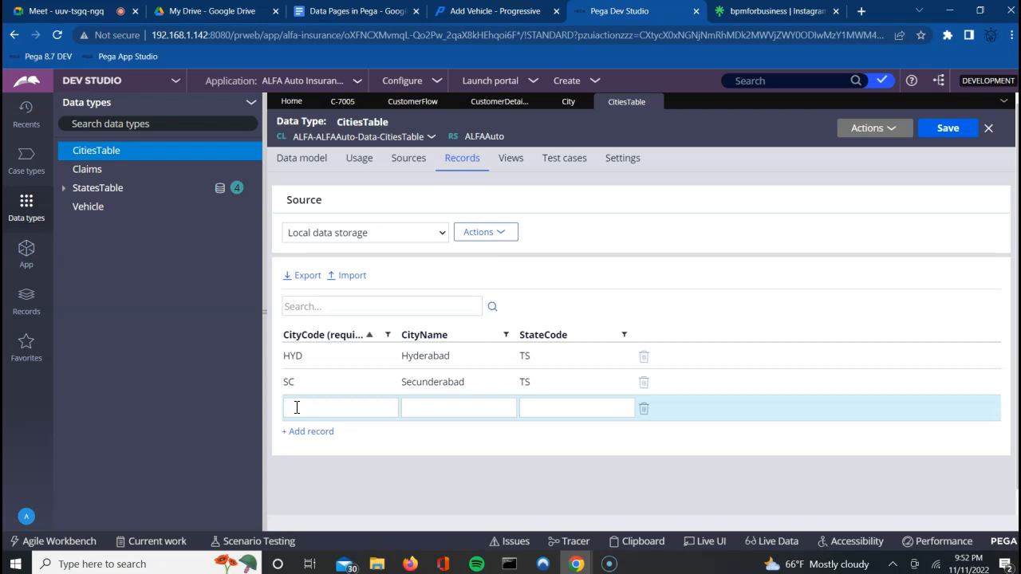
pyautogui.write('MYS')
pyautogui.press('Tab')
pyautogui.write('Mysore')
pyautogui.write('KA')
pyautogui.click(293, 432)
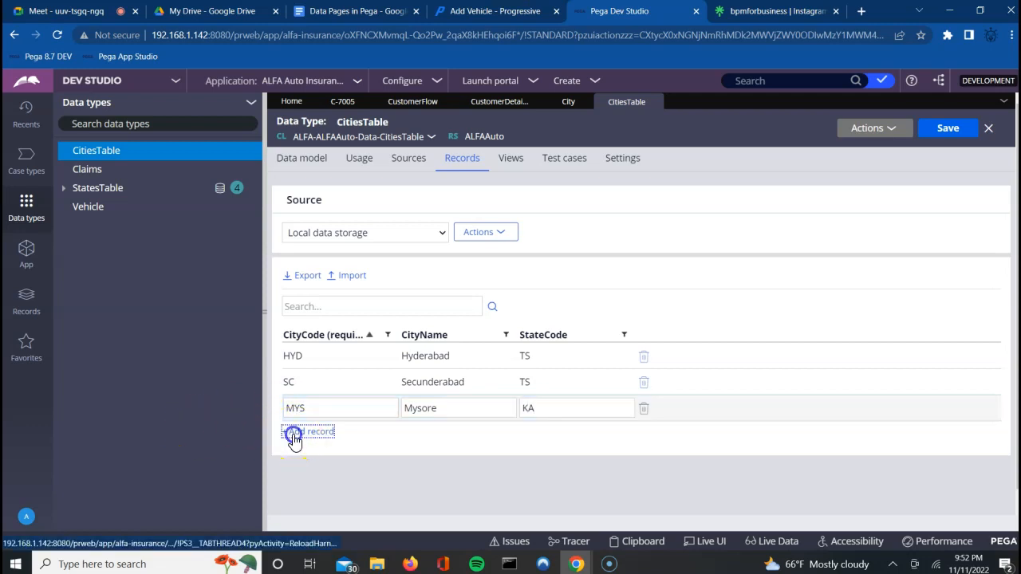
pyautogui.click(317, 433)
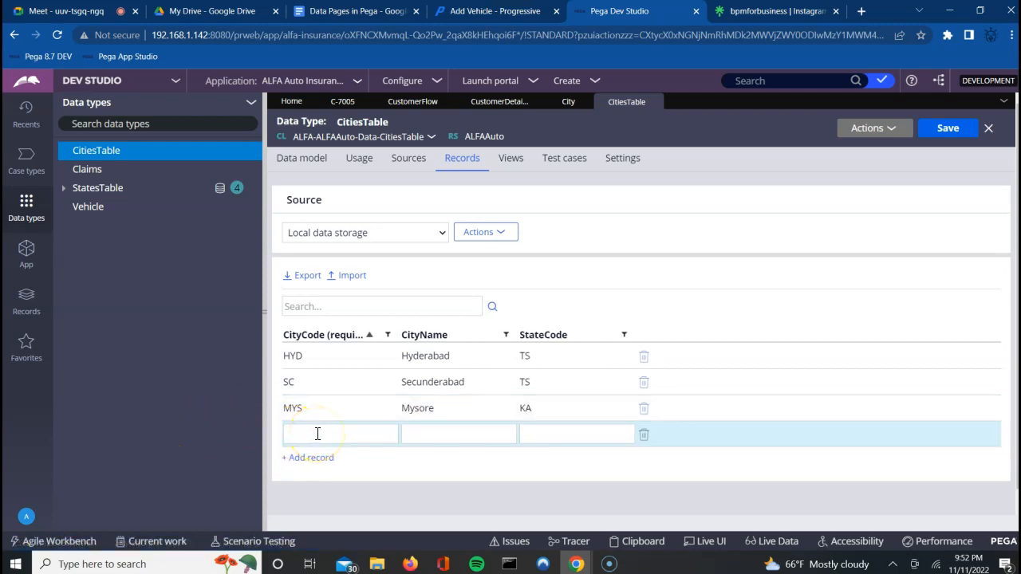
pyautogui.write('BAM')
pyautogui.write('N')
pyautogui.write('Bangl')
pyautogui.write('ore')
pyautogui.write('KA')
# Step: Add city records CHN Chennai TN and MN Madurai TN, correcting the Madurai spelling
pyautogui.click(300, 460)
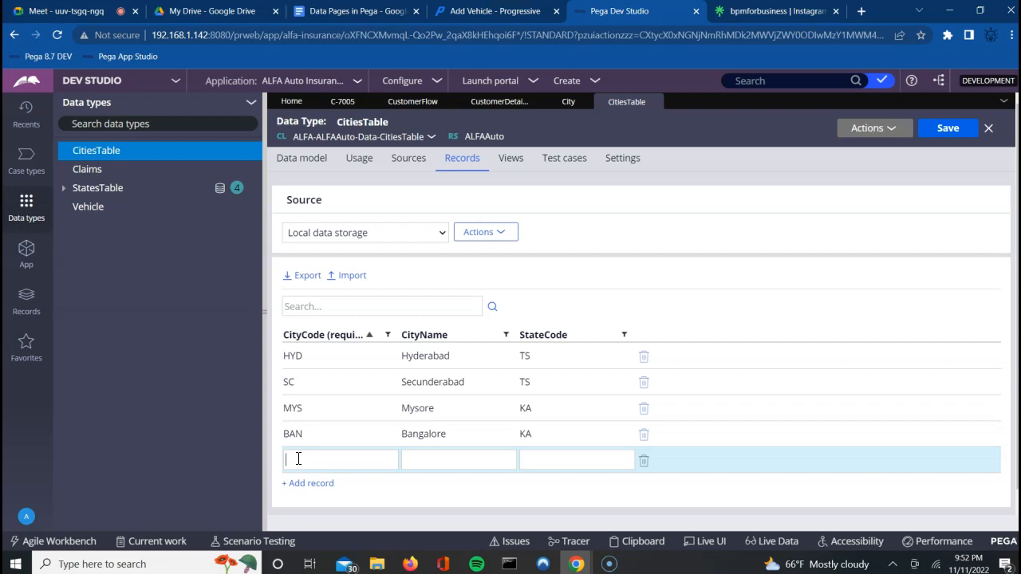
pyautogui.write('CHN')
pyautogui.press('Tab')
pyautogui.write('Chenna')
pyautogui.write('TN')
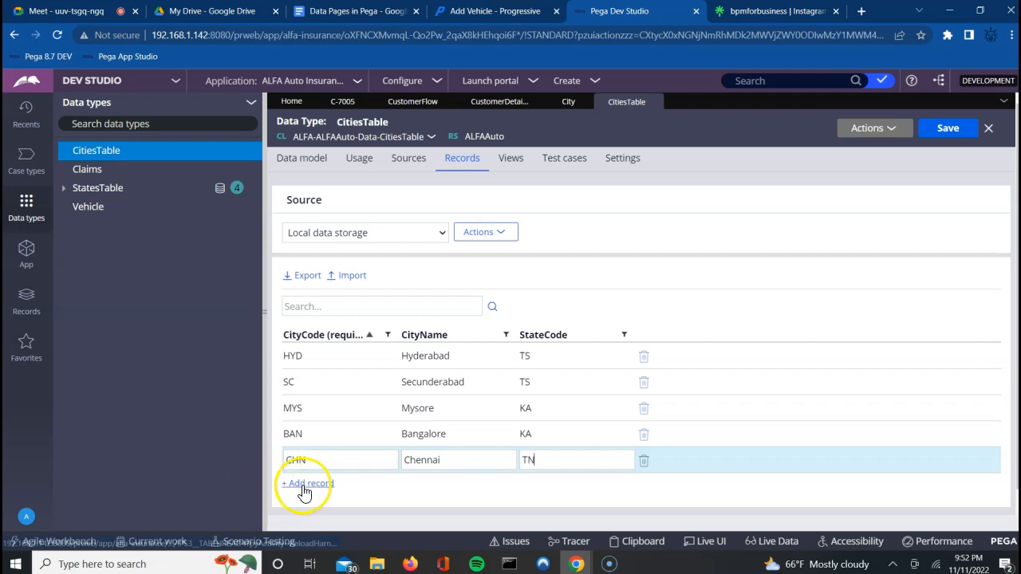
pyautogui.click(304, 483)
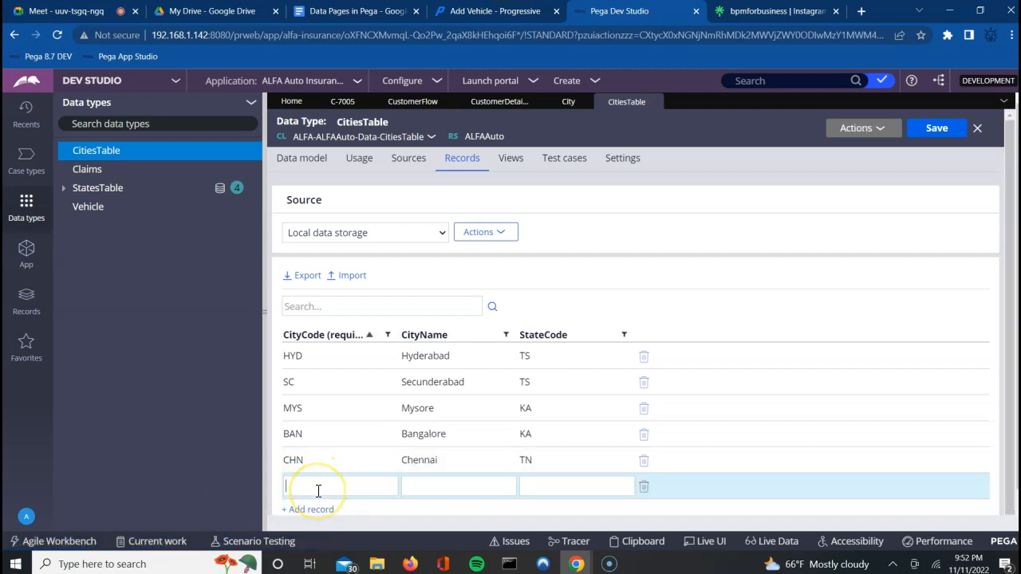
pyautogui.write('MN')
pyautogui.press('Tab')
pyautogui.write('Maduria')
pyautogui.press('BackSpace')
pyautogui.press('BackSpace')
pyautogui.write('ai')
pyautogui.press('Tab')
pyautogui.write('TN')
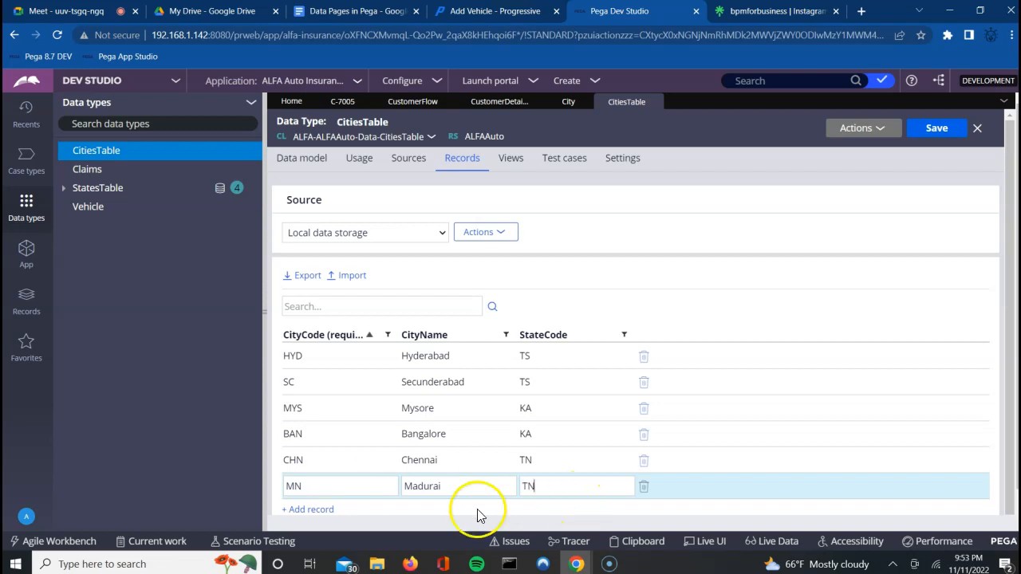
pyautogui.click(314, 513)
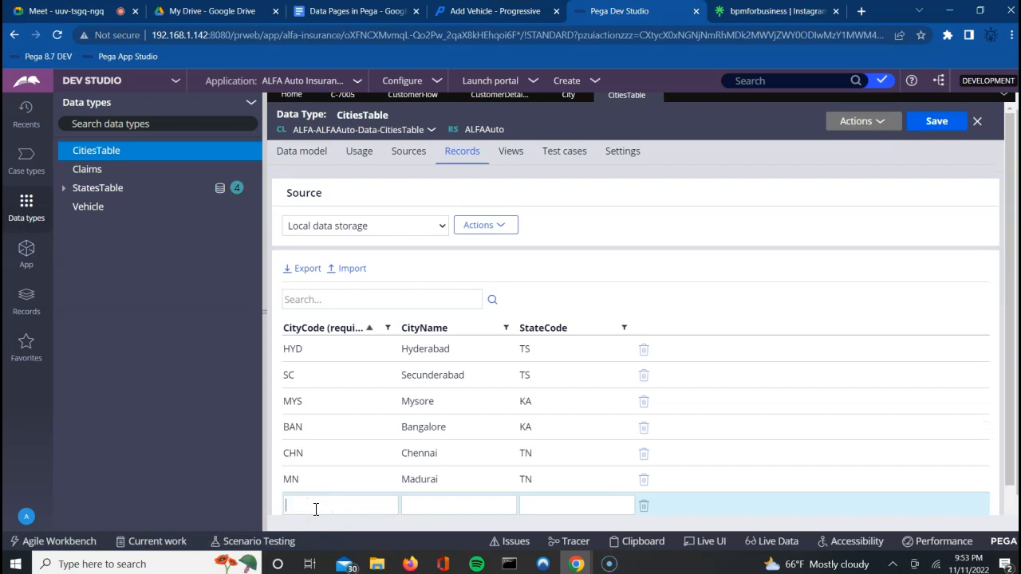
# Step: Add city records PN Pune MH and MU Mumbai MH, then save all records
pyautogui.write('PN')
pyautogui.press('Tab')
pyautogui.write('Ooty')
pyautogui.press('BackSpace')
pyautogui.press('BackSpace')
pyautogui.press('BackSpace')
pyautogui.press('BackSpace')
pyautogui.write('O')
pyautogui.press('BackSpace')
pyautogui.write('Pune')
pyautogui.write('MH')
pyautogui.press('Tab')
pyautogui.press('Tab')
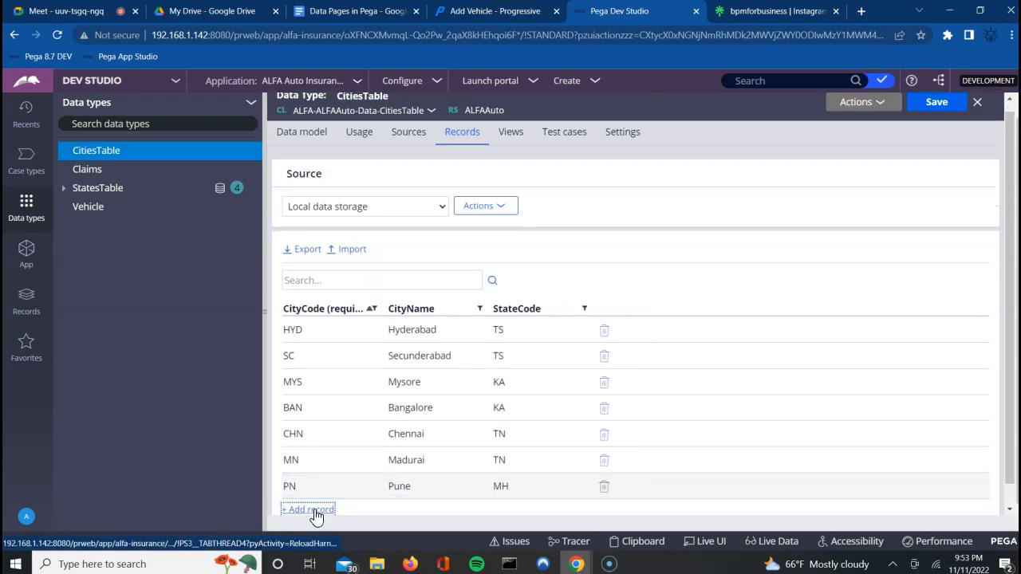
pyautogui.click(316, 517)
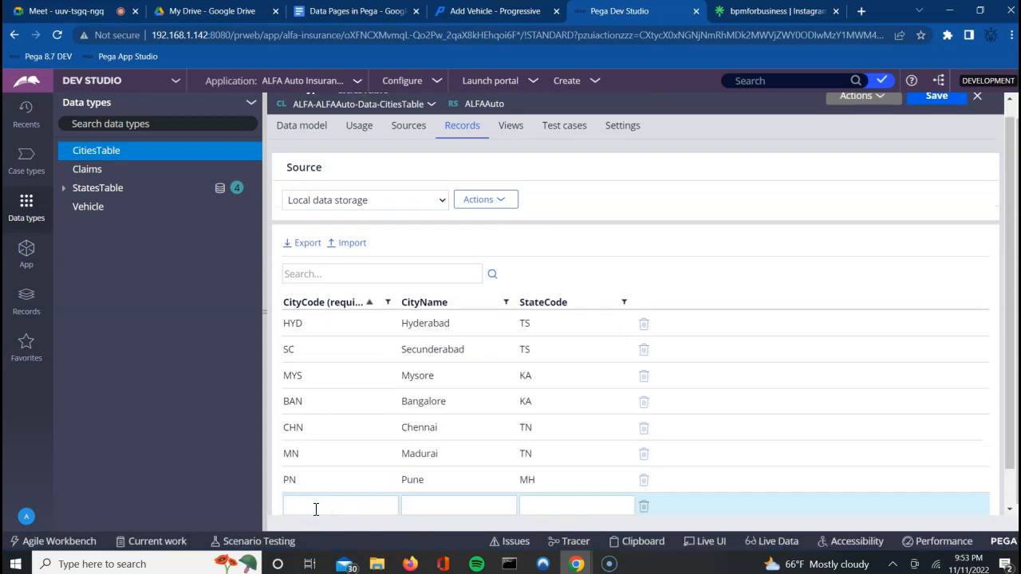
pyautogui.write('MU')
pyautogui.write('Mumbai')
pyautogui.press('Tab')
pyautogui.write('MH')
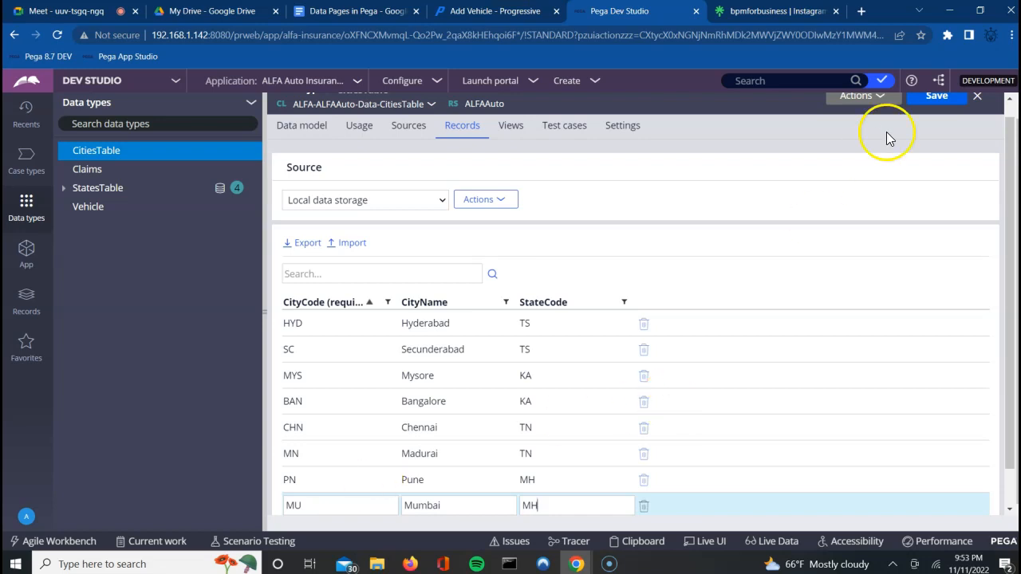
pyautogui.click(938, 98)
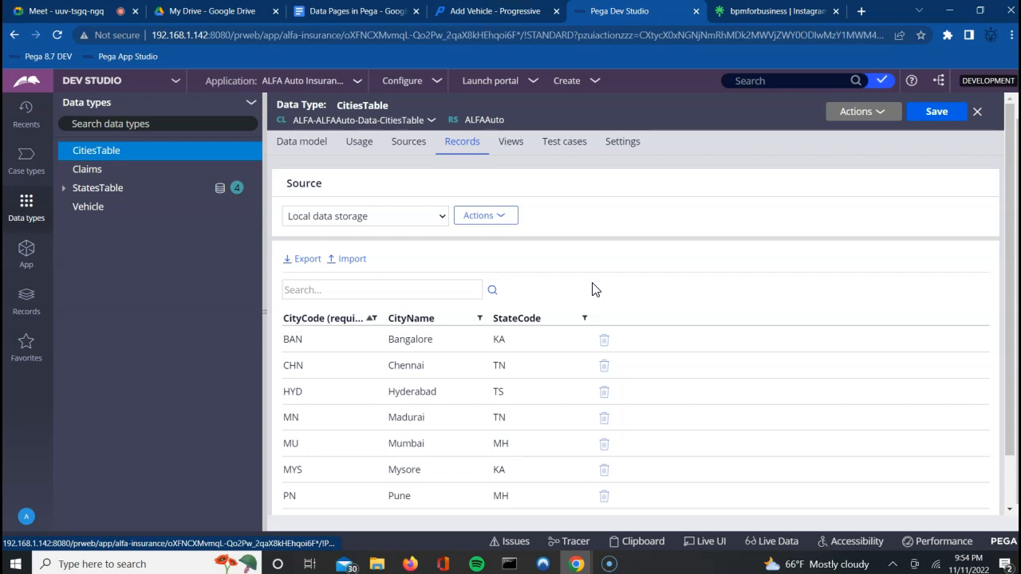
# Step: Admit the waiting participant in Google Meet, then go back to Pega Dev Studio
pyautogui.click(69, 11)
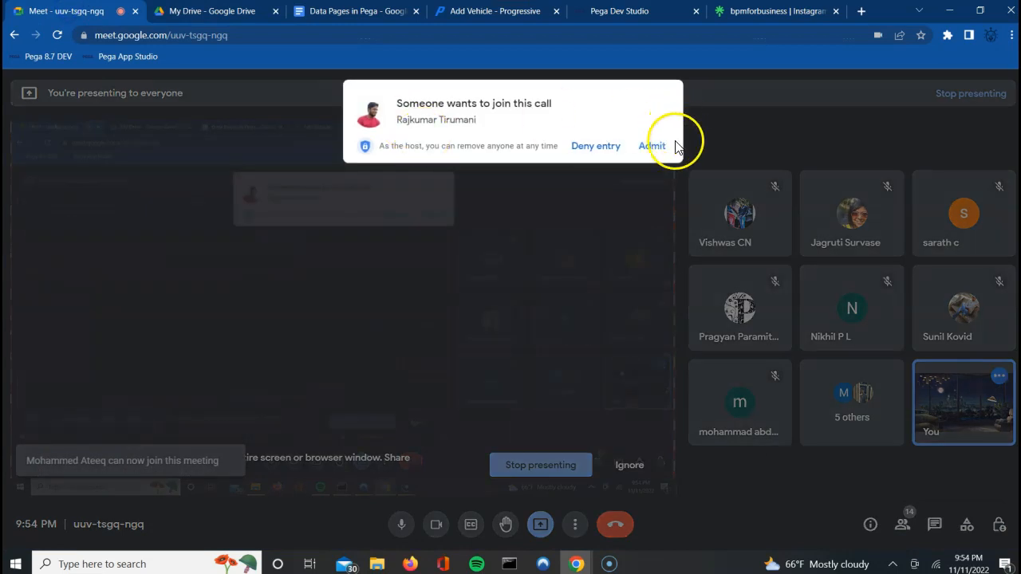
pyautogui.click(654, 148)
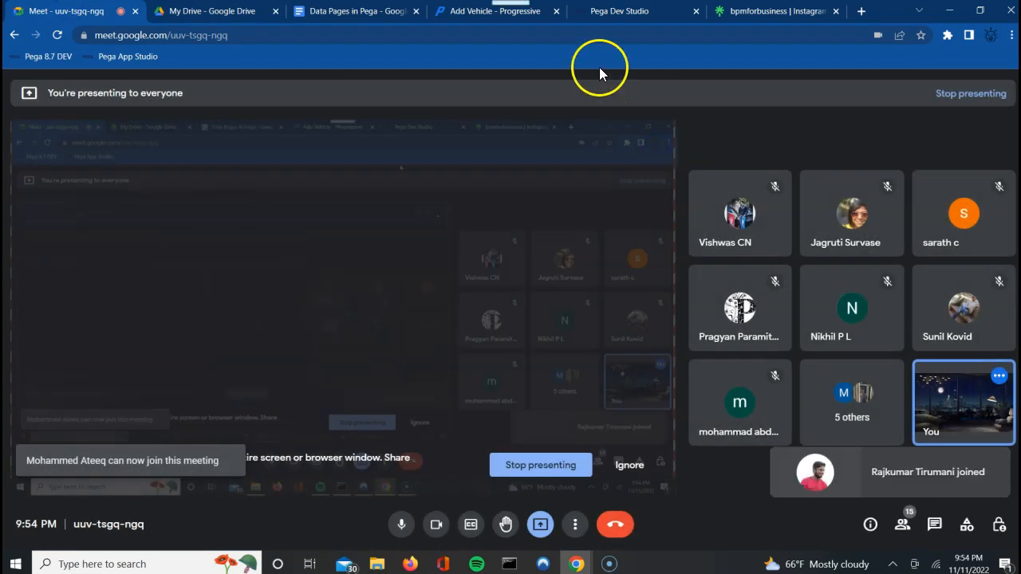
pyautogui.click(621, 11)
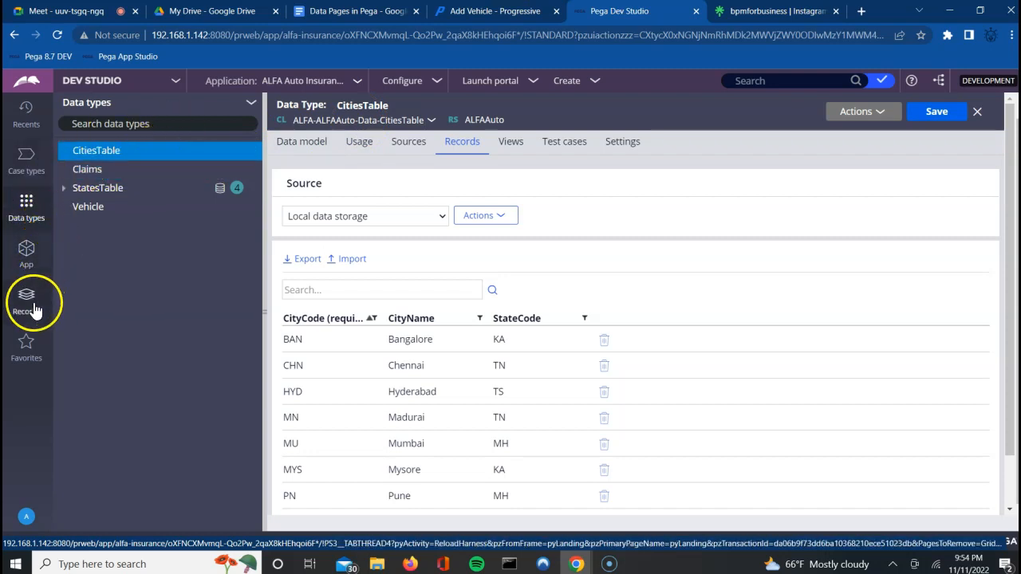
# Step: Start a new report definition on the ALFA-ALFAAuto-Data-CitiesTable class from App Explorer
pyautogui.click(26, 253)
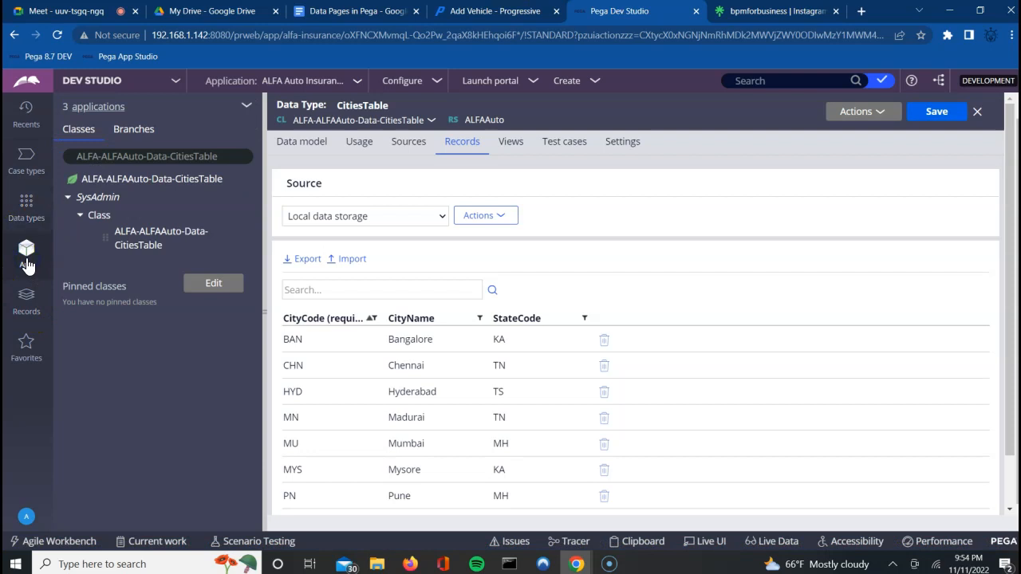
pyautogui.click(160, 182)
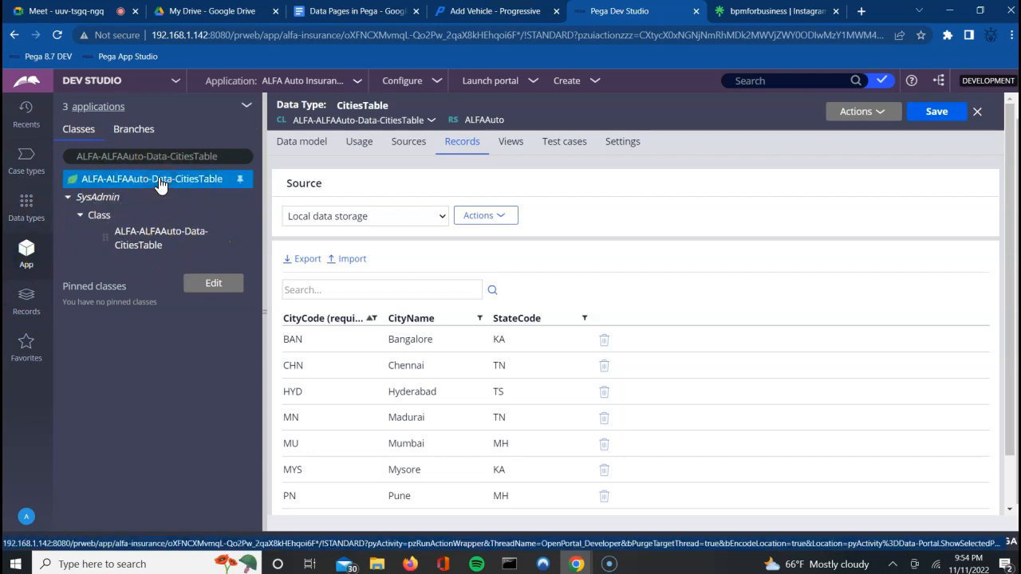
pyautogui.rightClick(161, 184)
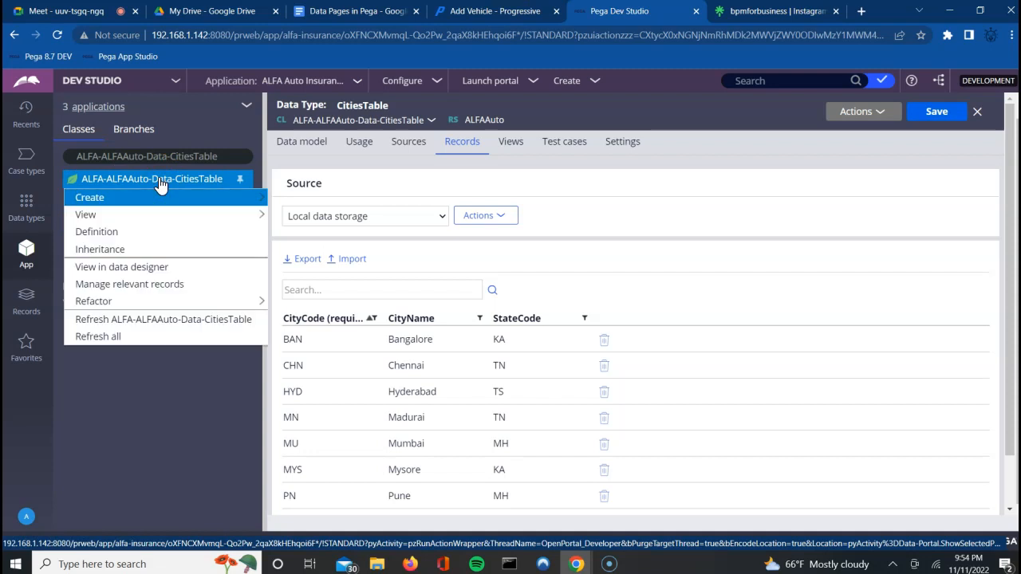
pyautogui.moveTo(238, 198)
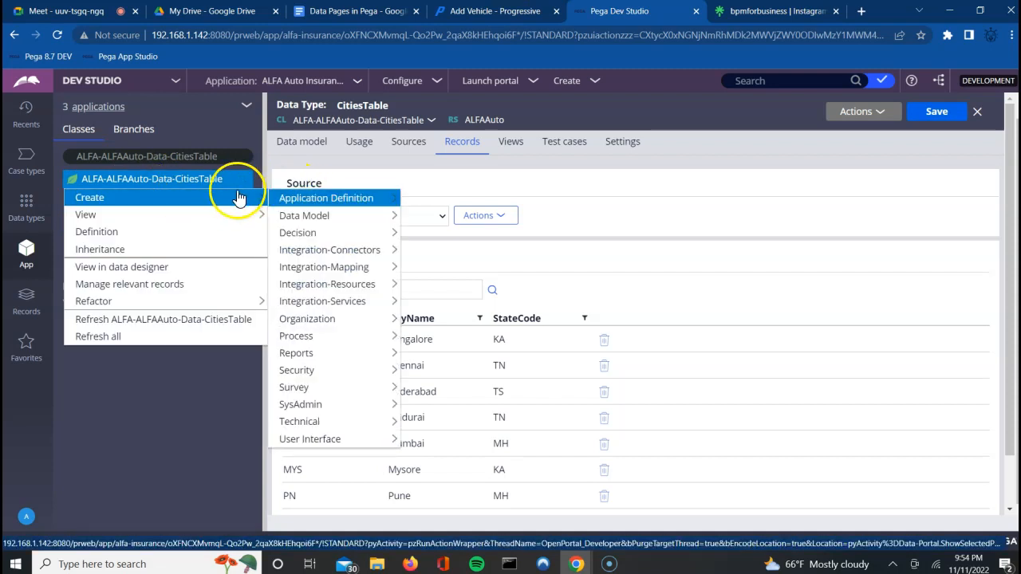
pyautogui.moveTo(326, 353)
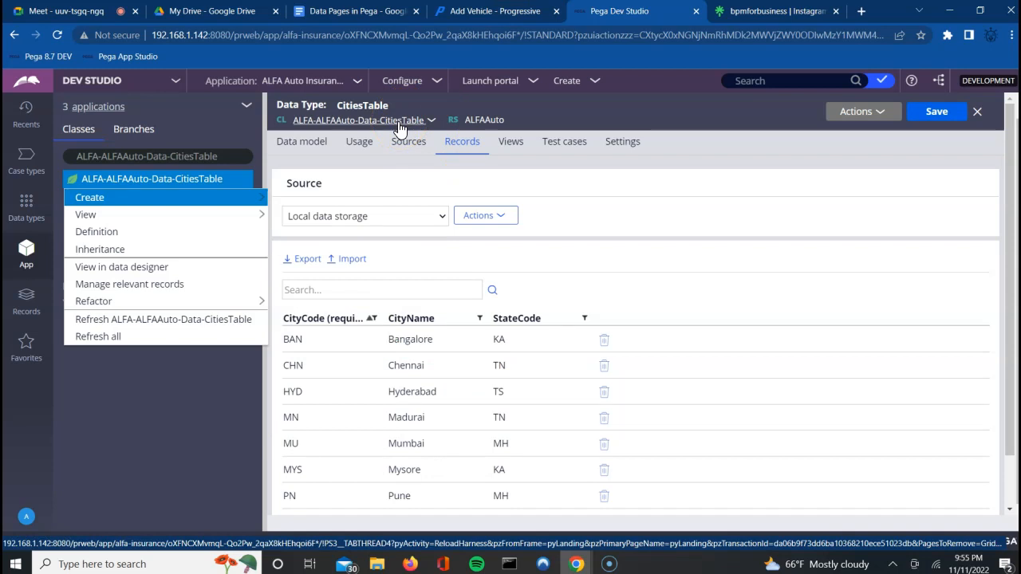
pyautogui.click(228, 198)
pyautogui.click(323, 198)
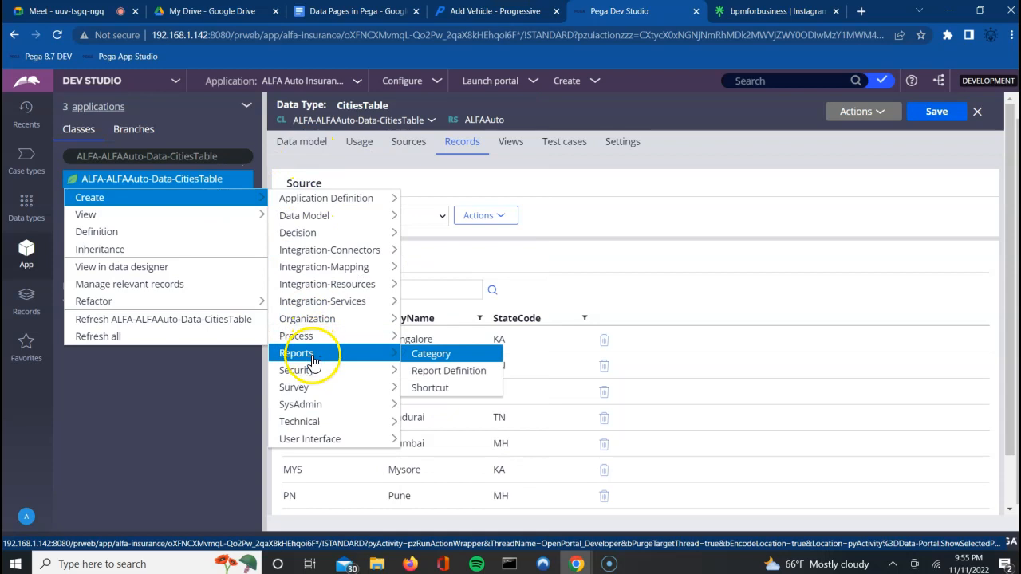
pyautogui.click(451, 372)
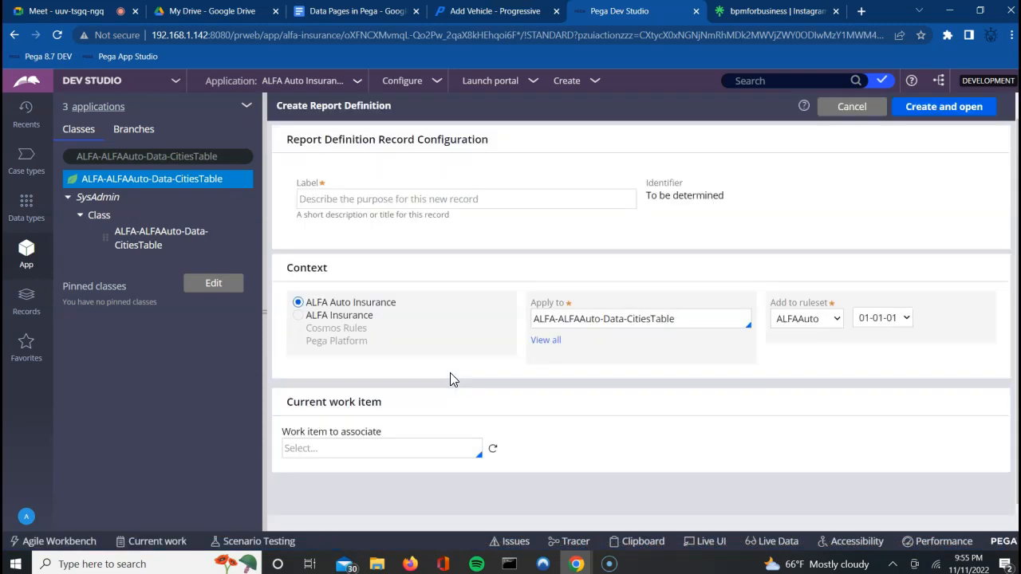
# Step: Label the new report definition GetCities, then create and open it
pyautogui.click(347, 201)
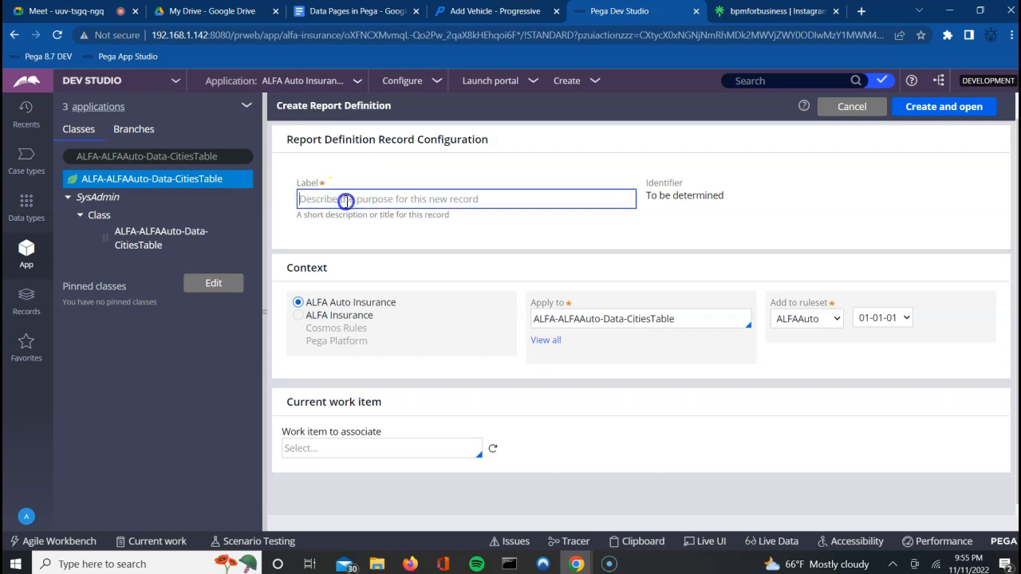
pyautogui.write('GetCities')
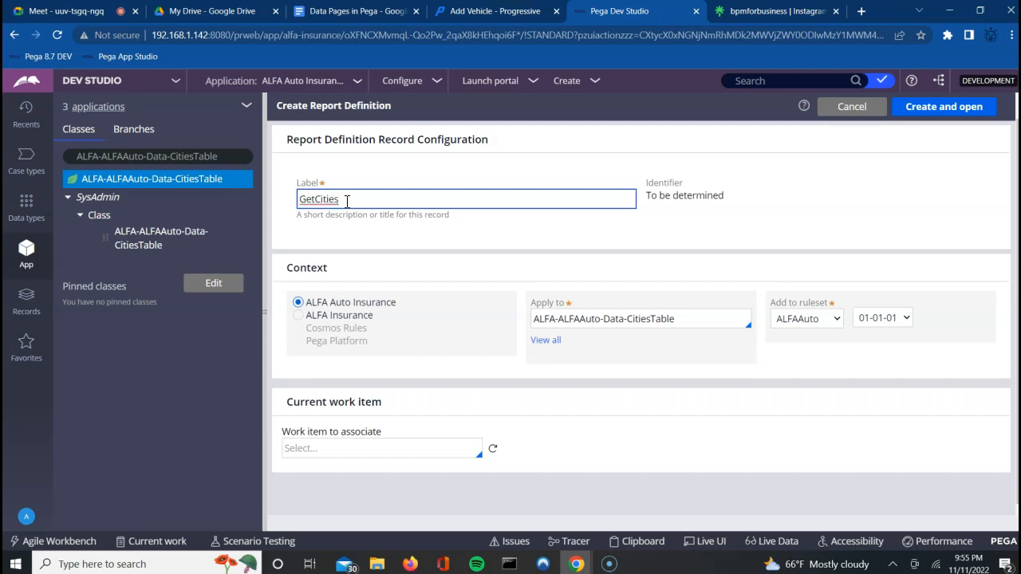
pyautogui.press('Tab')
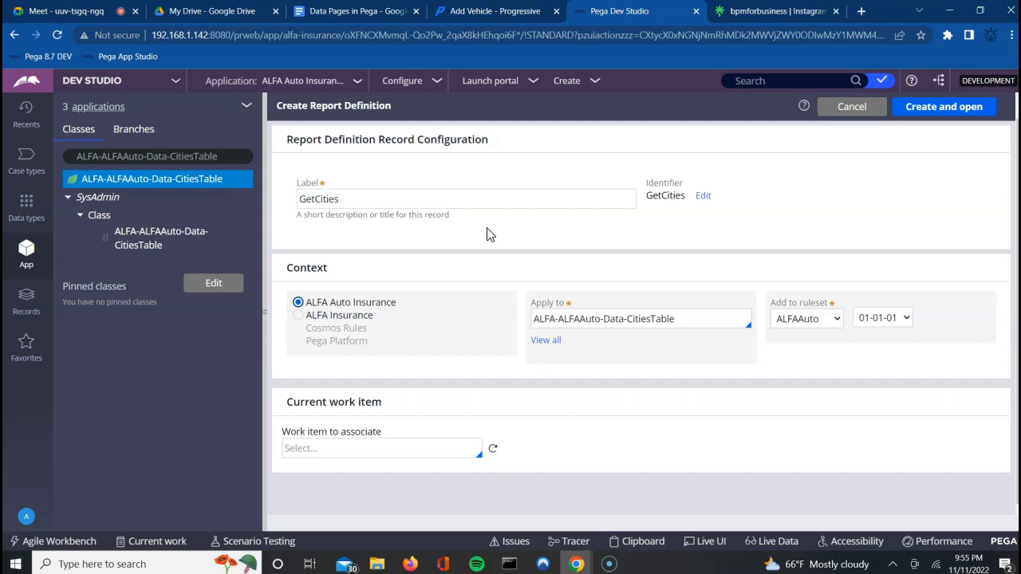
pyautogui.click(948, 112)
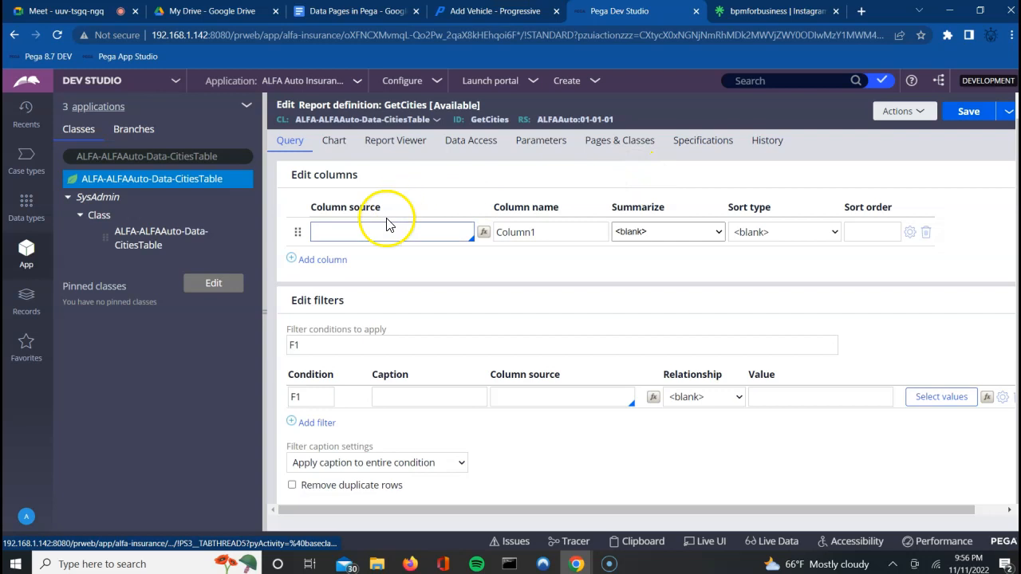
# Step: Set the GetCities query columns to .CityName and .CityCode, then save the report
pyautogui.click(363, 231)
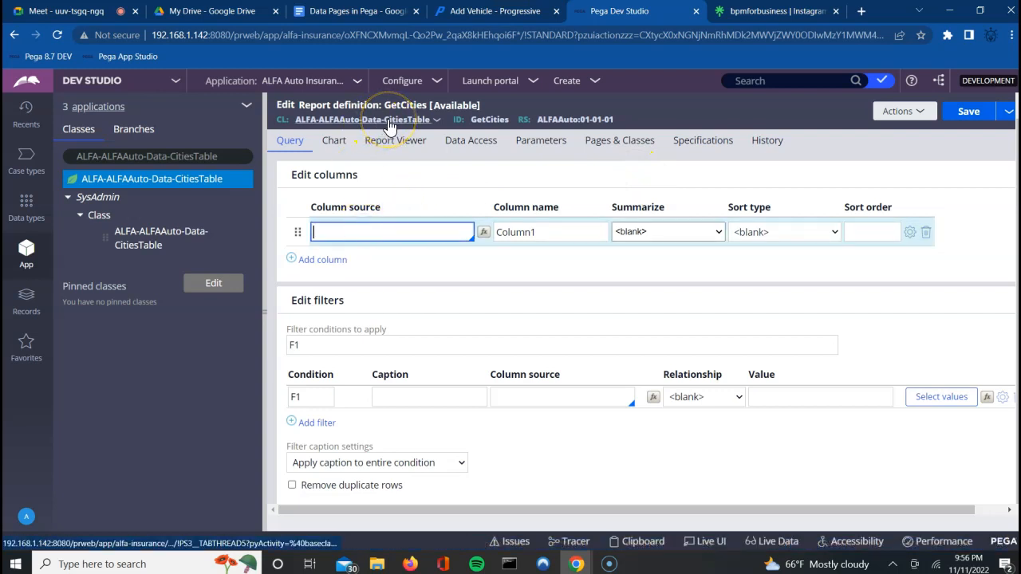
pyautogui.click(356, 221)
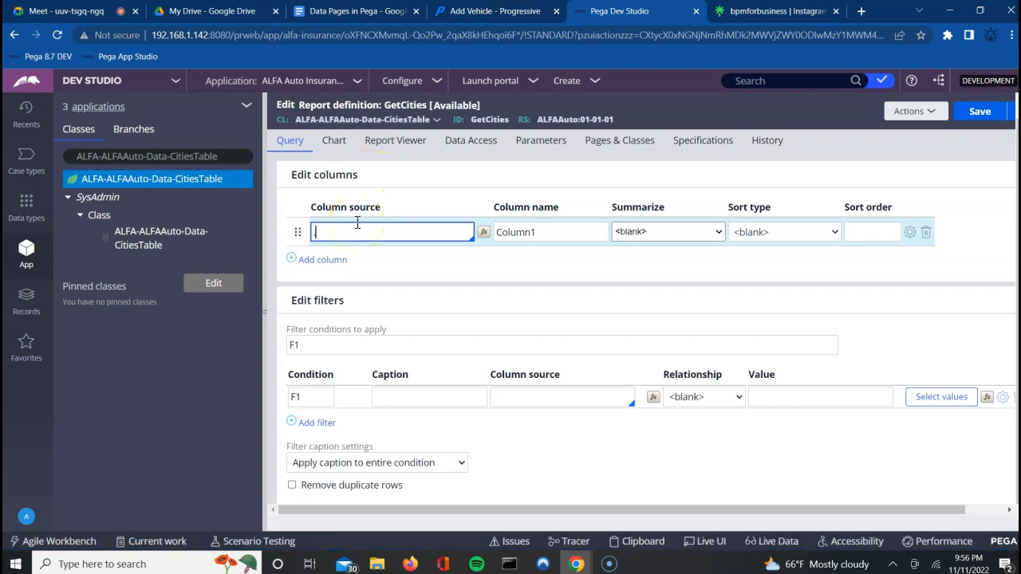
pyautogui.press('Down')
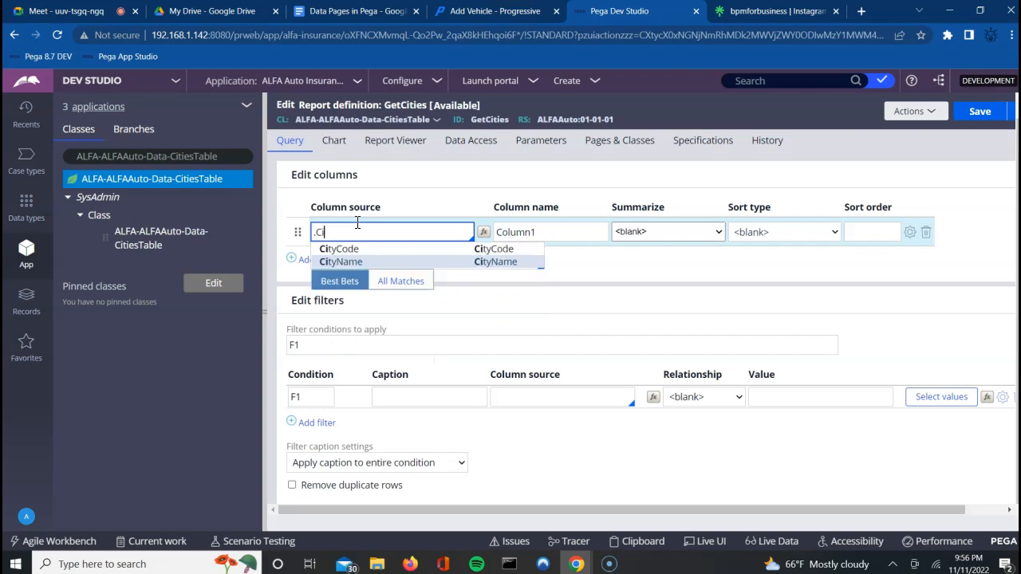
pyautogui.press('Return')
pyautogui.click(313, 262)
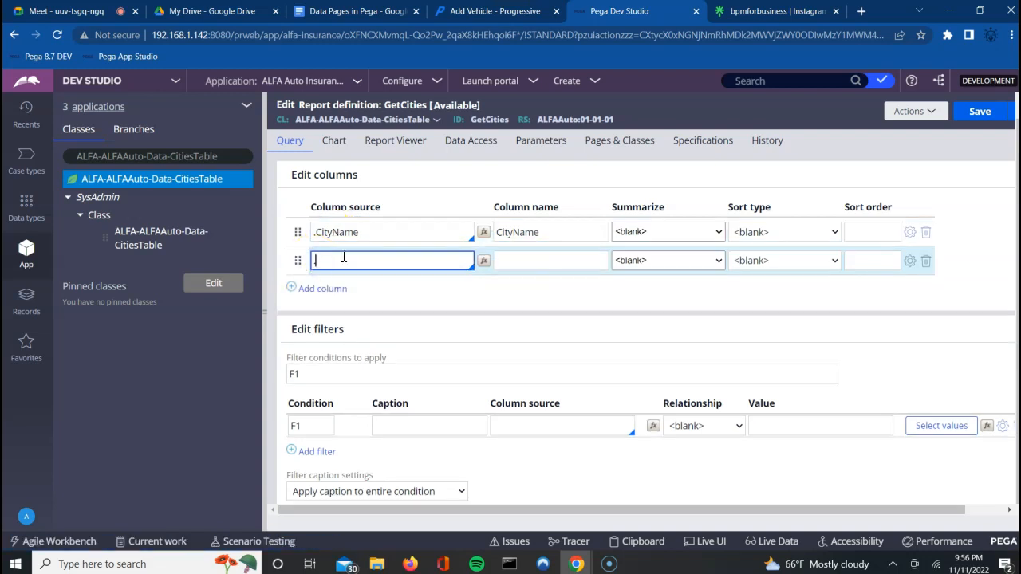
pyautogui.write('.CityCode')
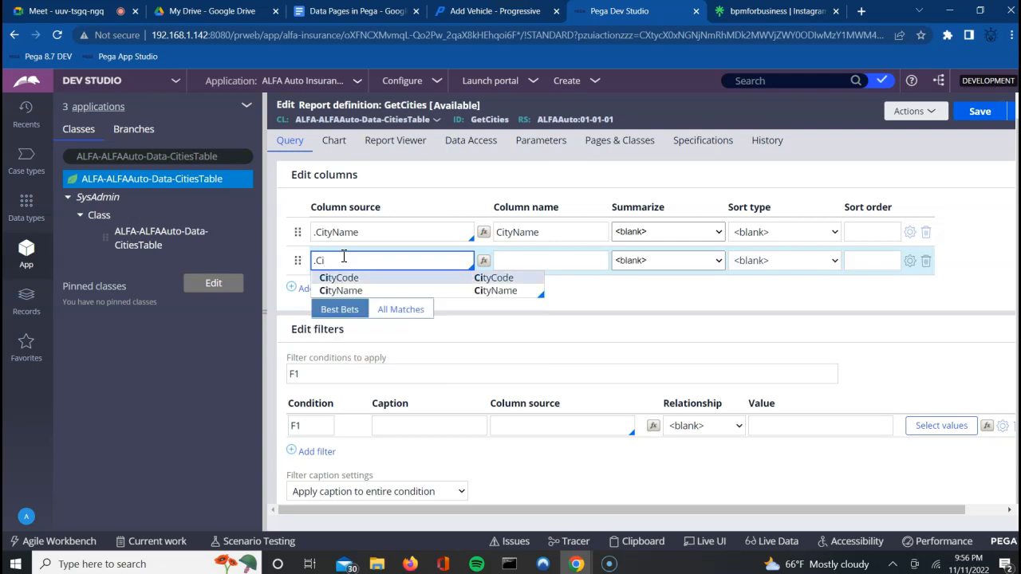
pyautogui.click(338, 278)
pyautogui.click(503, 261)
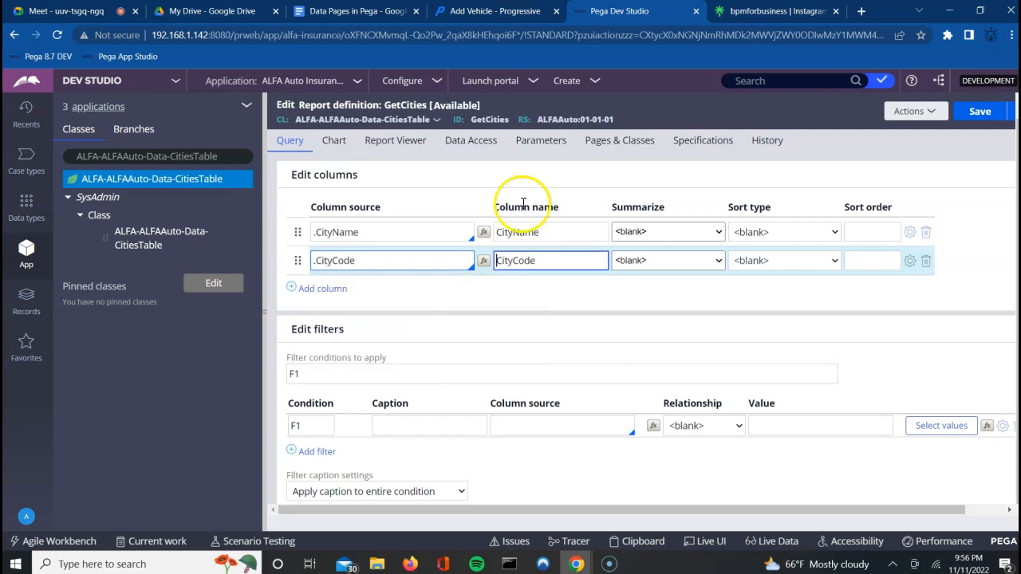
pyautogui.click(979, 111)
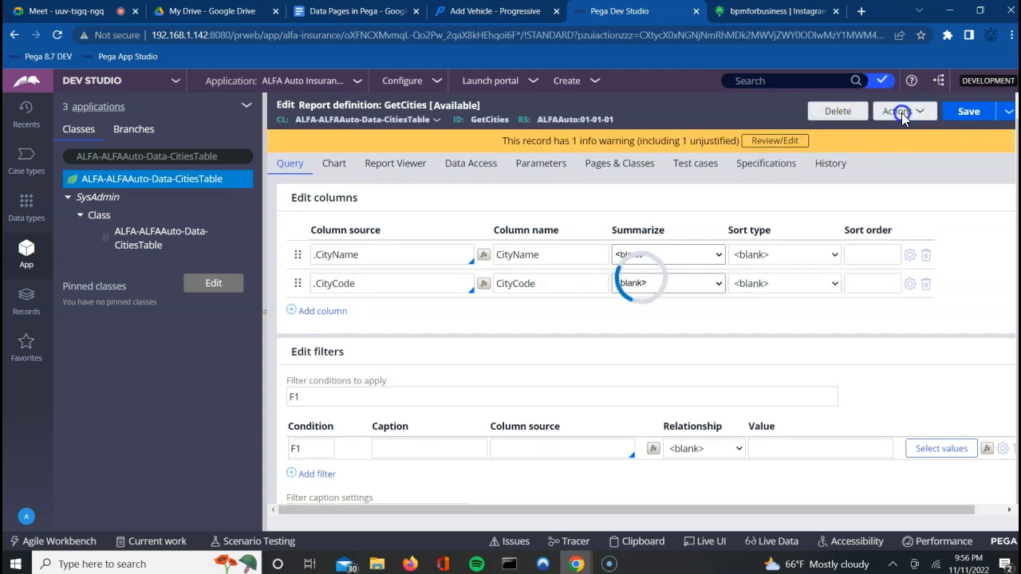
# Step: Run GetCities to preview its eight city records, then go to its Parameters tab
pyautogui.click(901, 113)
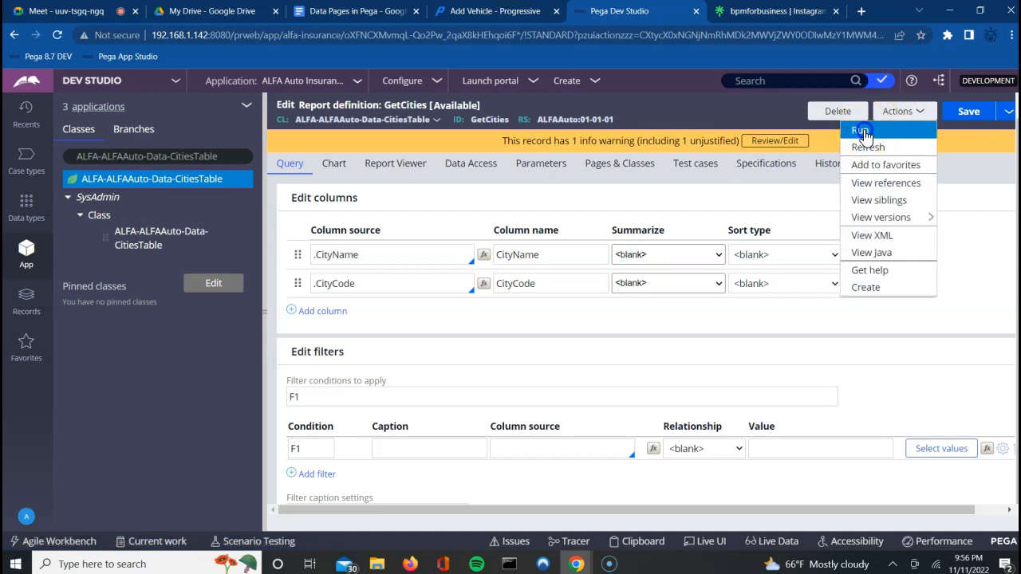
pyautogui.click(860, 131)
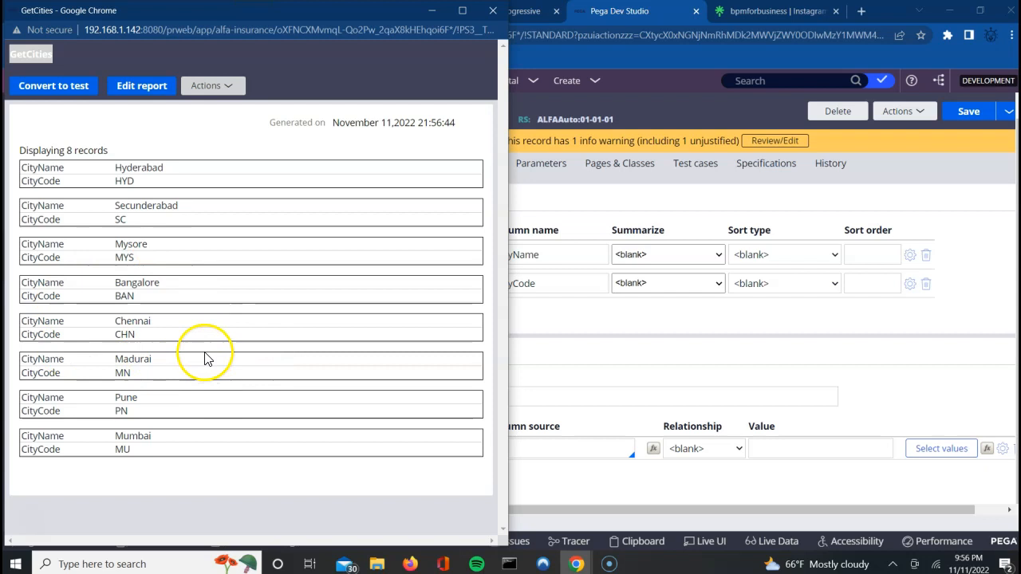
pyautogui.click(492, 11)
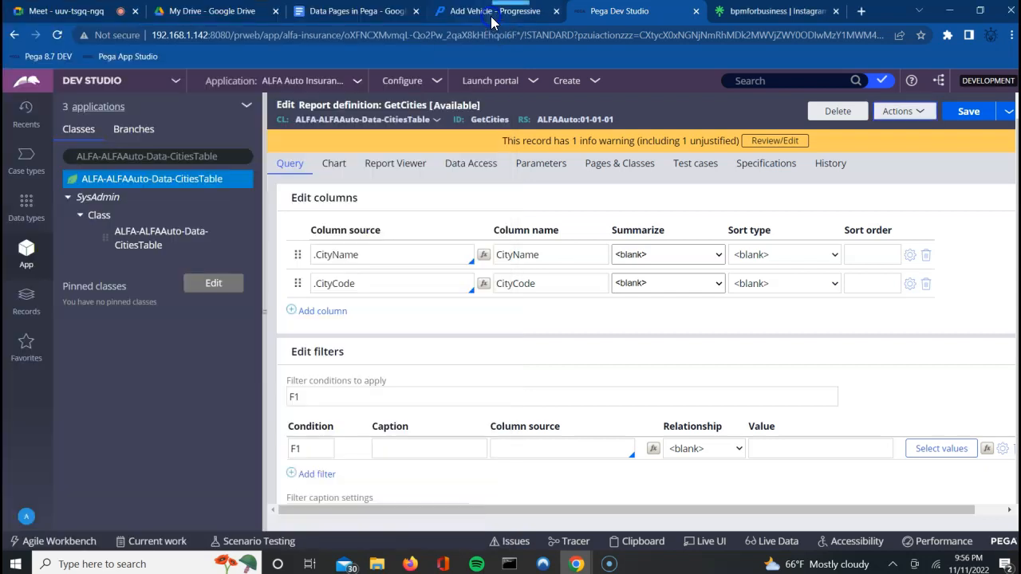
pyautogui.moveTo(492, 21)
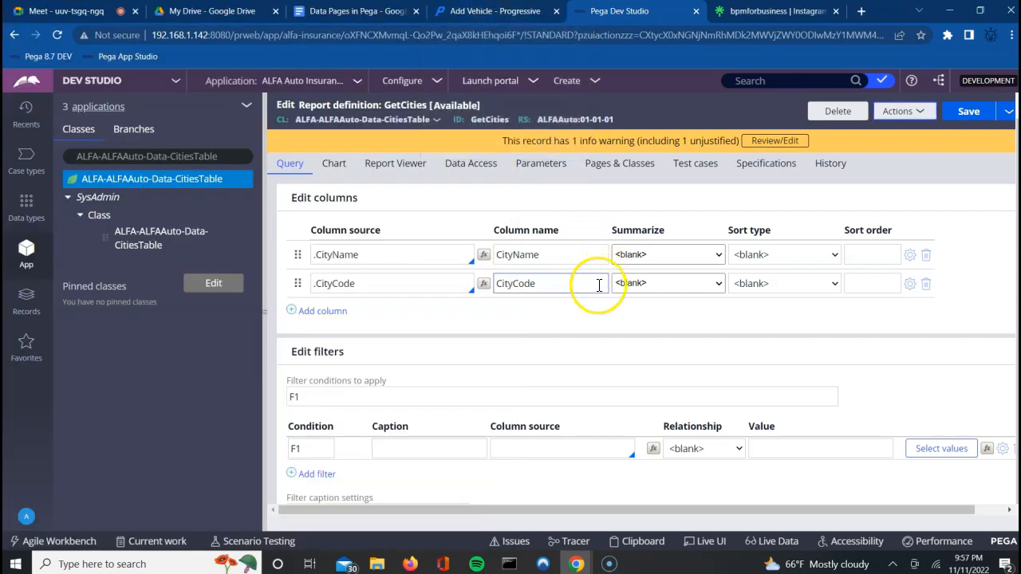
pyautogui.click(548, 170)
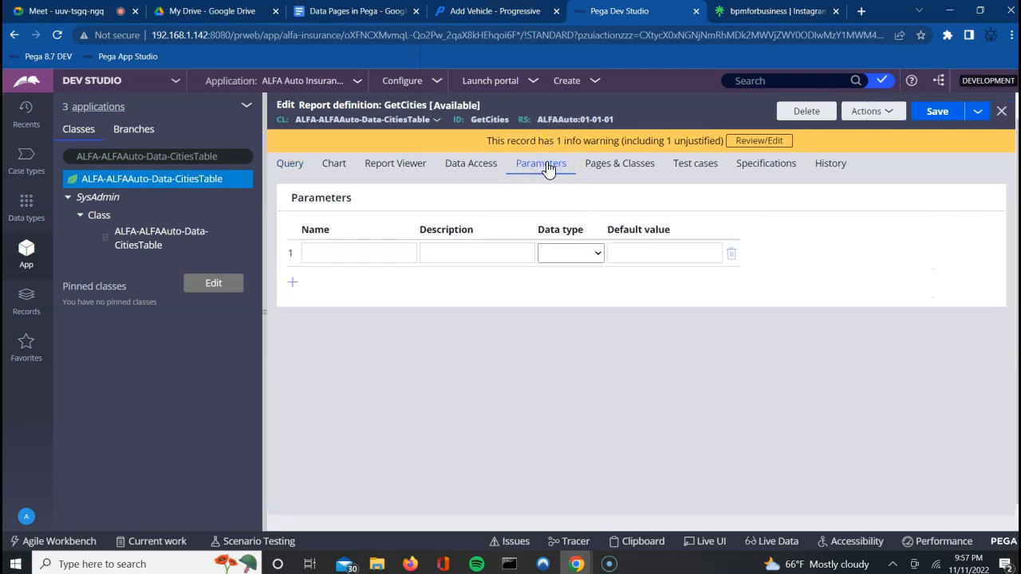
# Step: Add a Text parameter named StateCD to GetCities and save the report
pyautogui.click(361, 248)
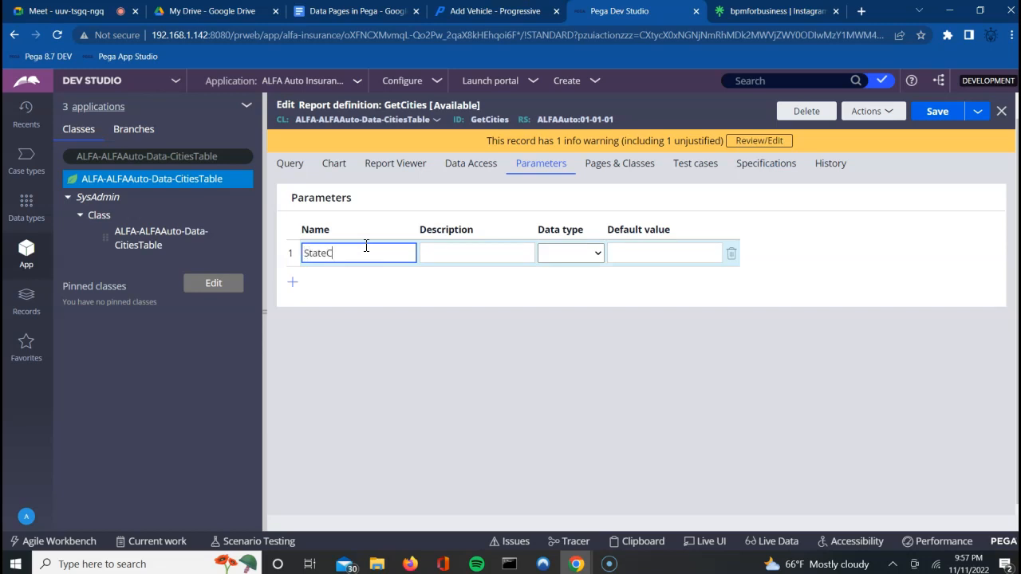
pyautogui.press('Tab')
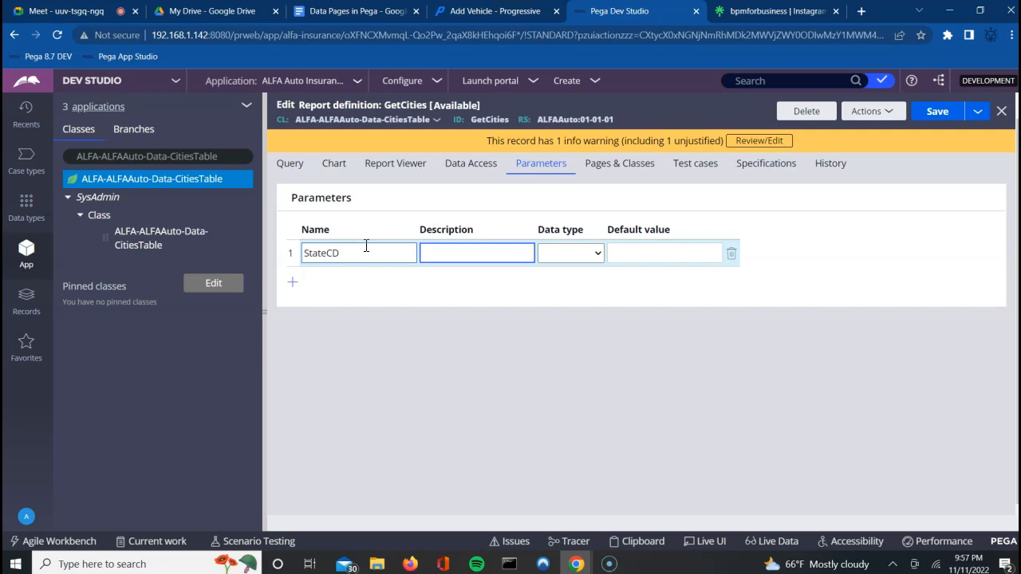
pyautogui.click(594, 253)
pyautogui.click(550, 282)
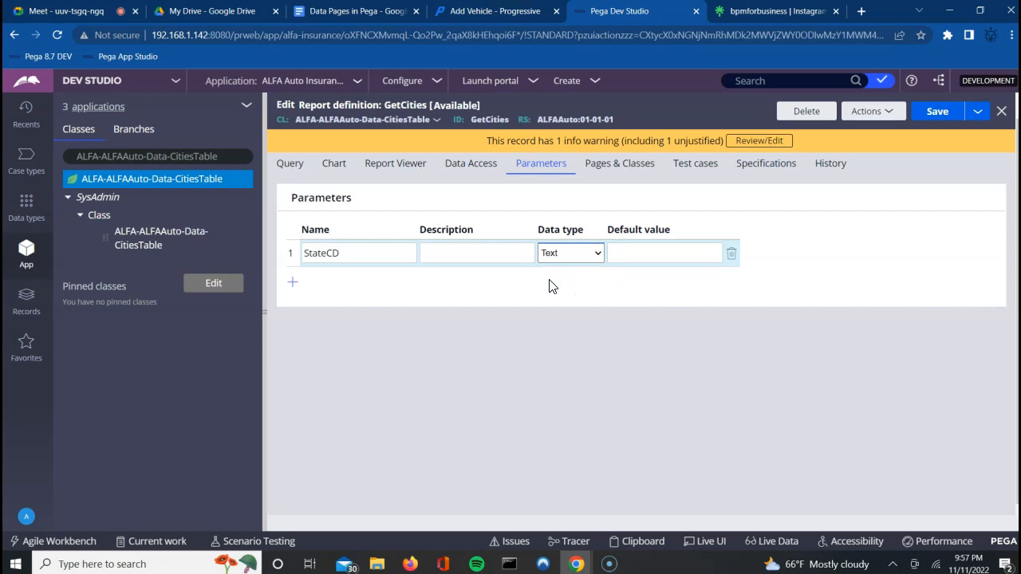
pyautogui.click(937, 115)
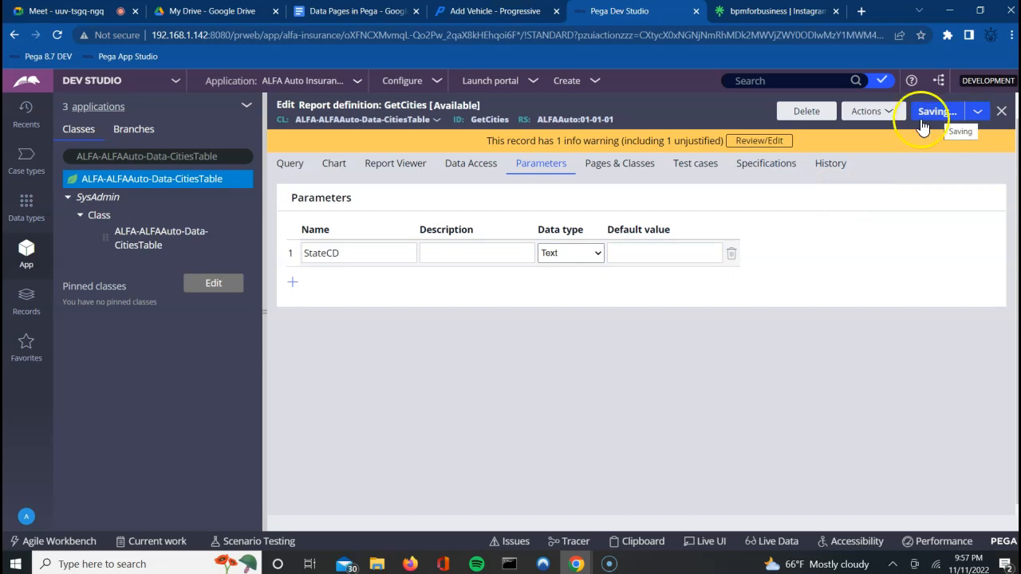
# Step: Check the vehicle make list on the Progressive quote page, then return to GetCities
pyautogui.click(289, 168)
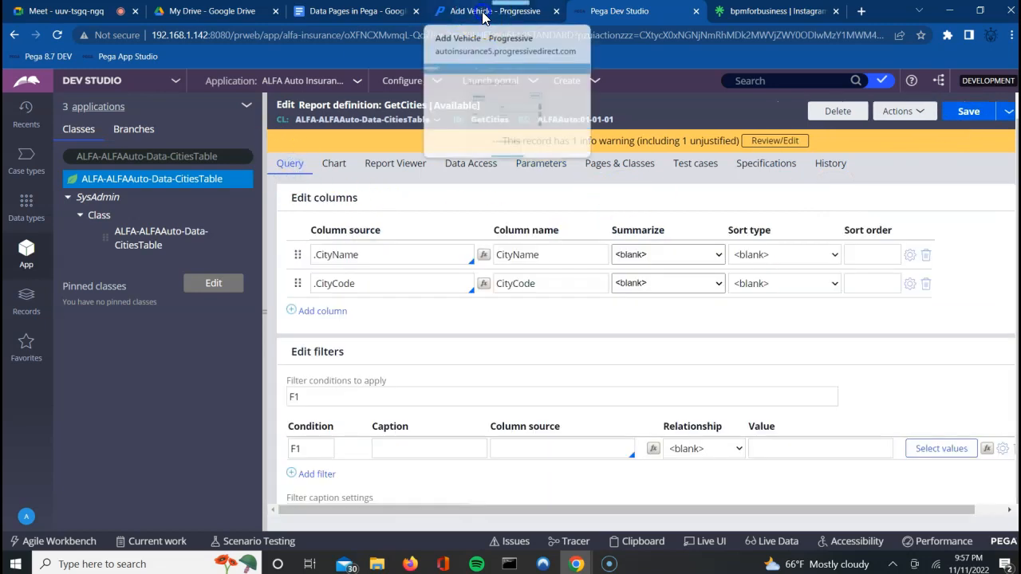
pyautogui.click(483, 12)
pyautogui.click(483, 327)
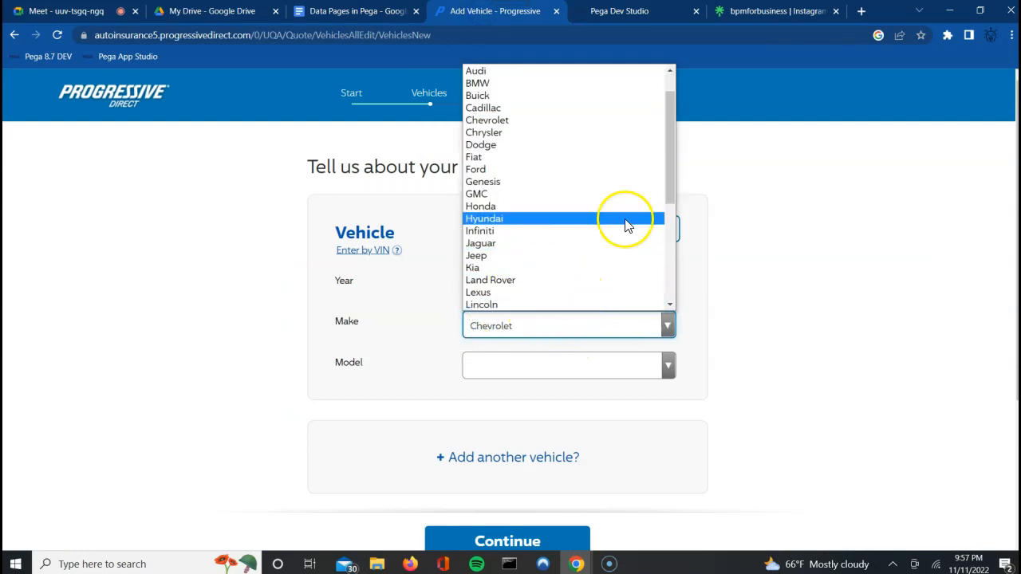
pyautogui.click(915, 289)
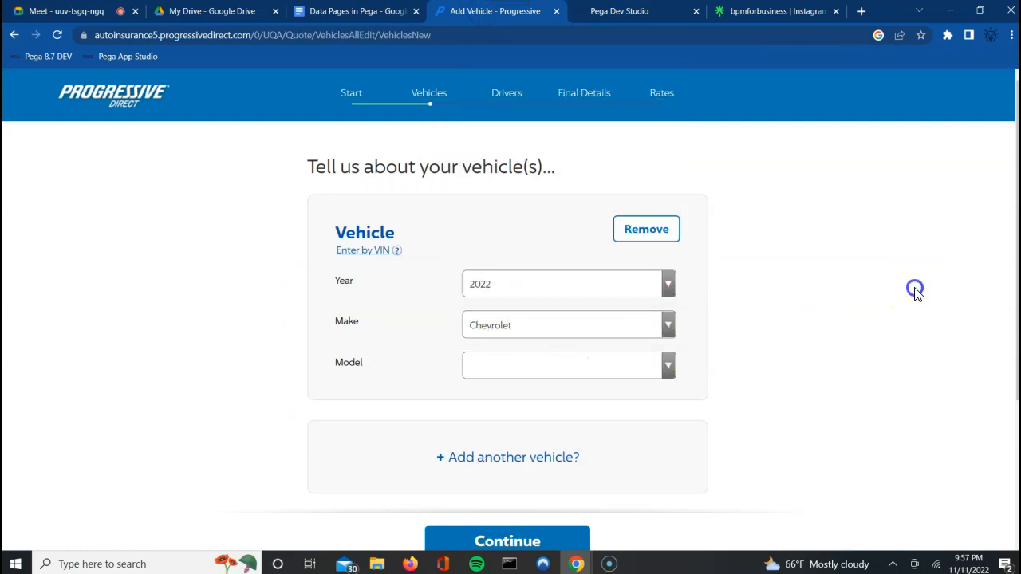
pyautogui.click(622, 12)
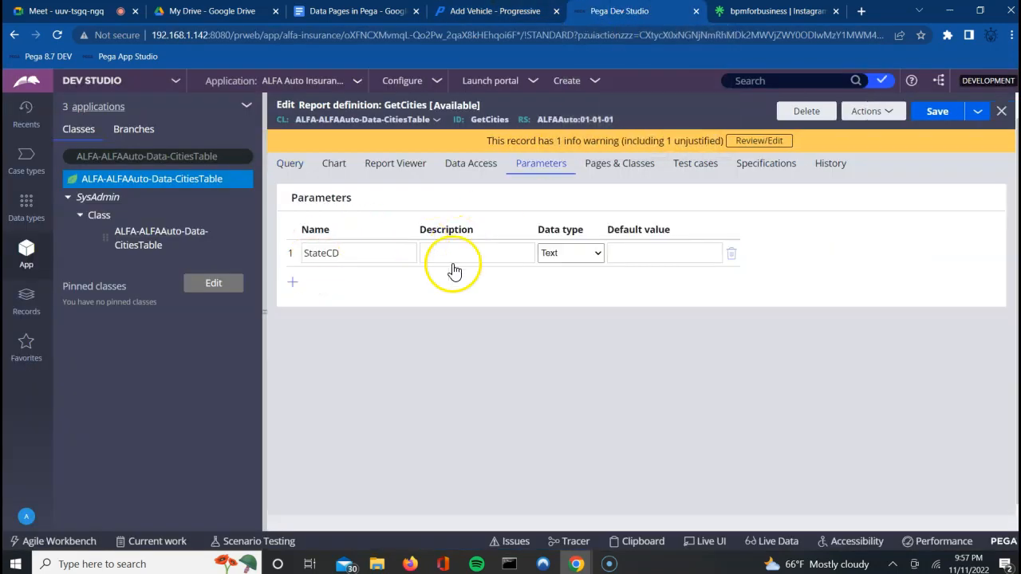
# Step: Start the F1 filter's value as a parameter reference by typing Pa
pyautogui.click(340, 253)
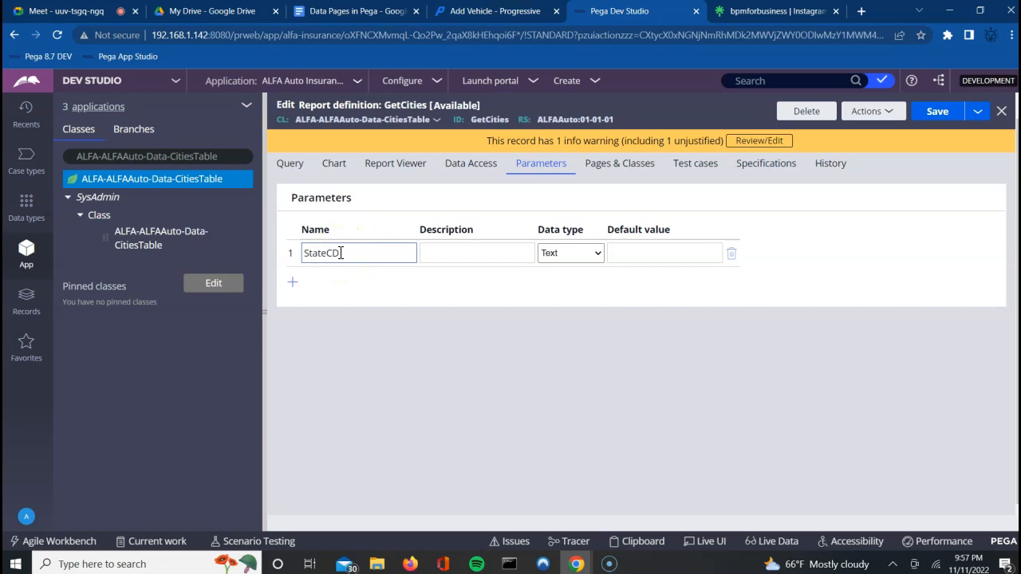
pyautogui.click(296, 165)
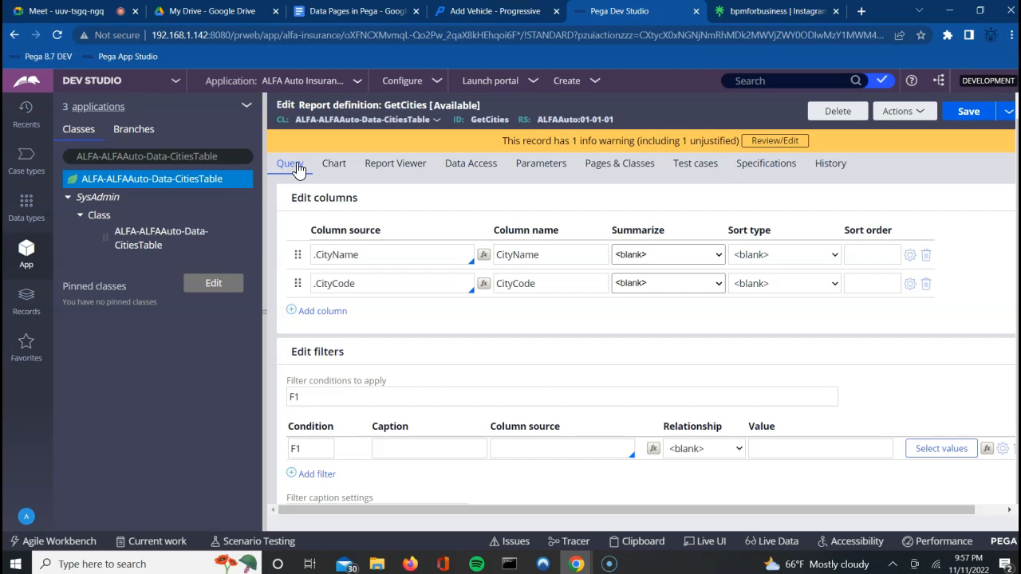
pyautogui.click(762, 448)
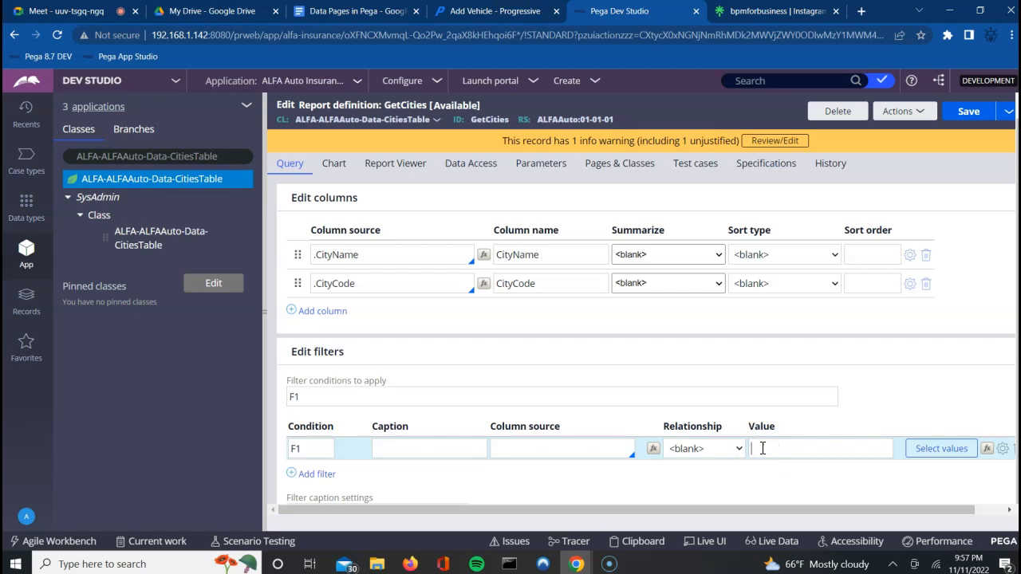
pyautogui.write('Param.')
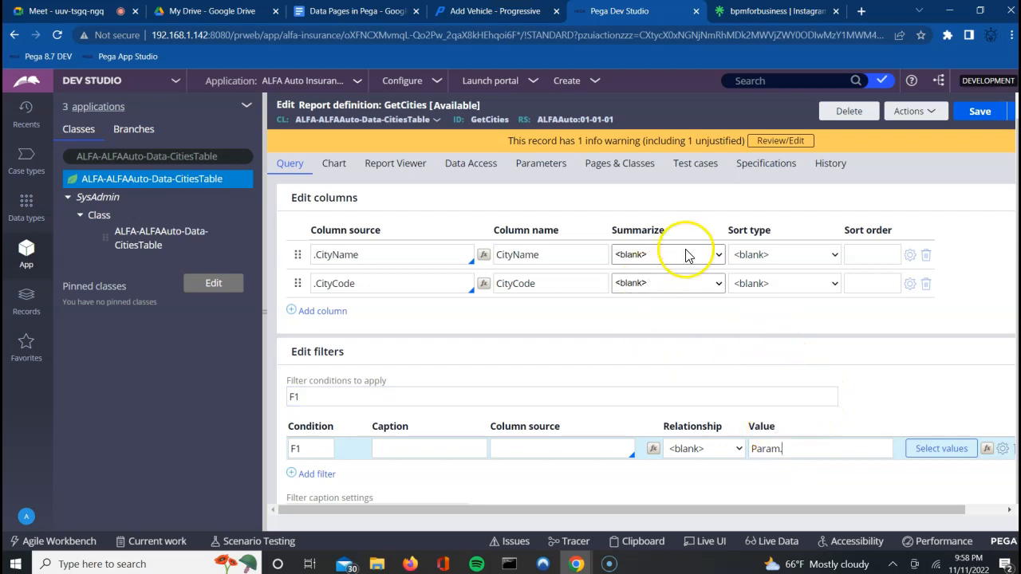
# Step: Confirm StateCD's Text data type and save the GetCities report definition
pyautogui.click(539, 165)
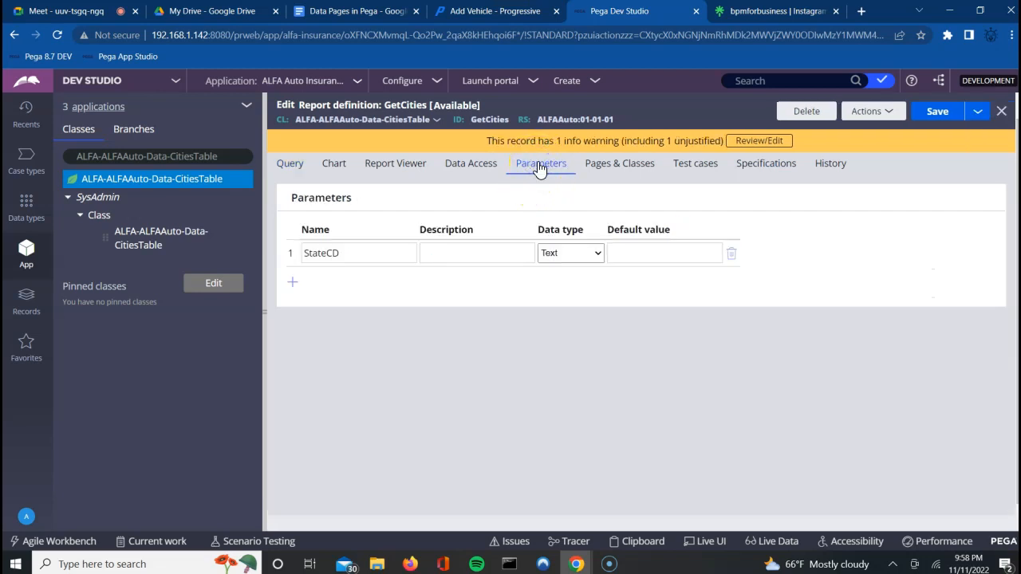
pyautogui.click(579, 255)
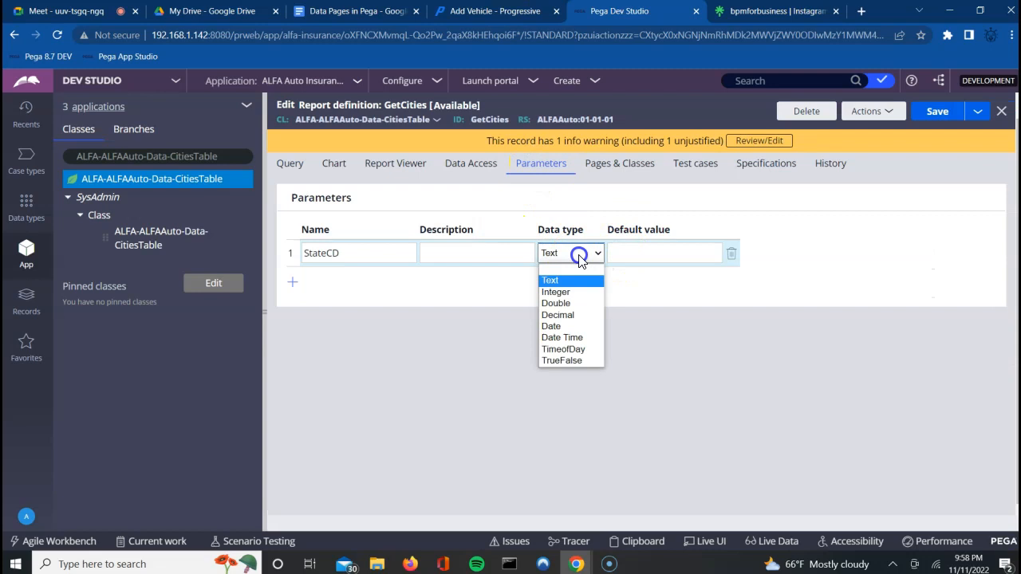
pyautogui.click(550, 280)
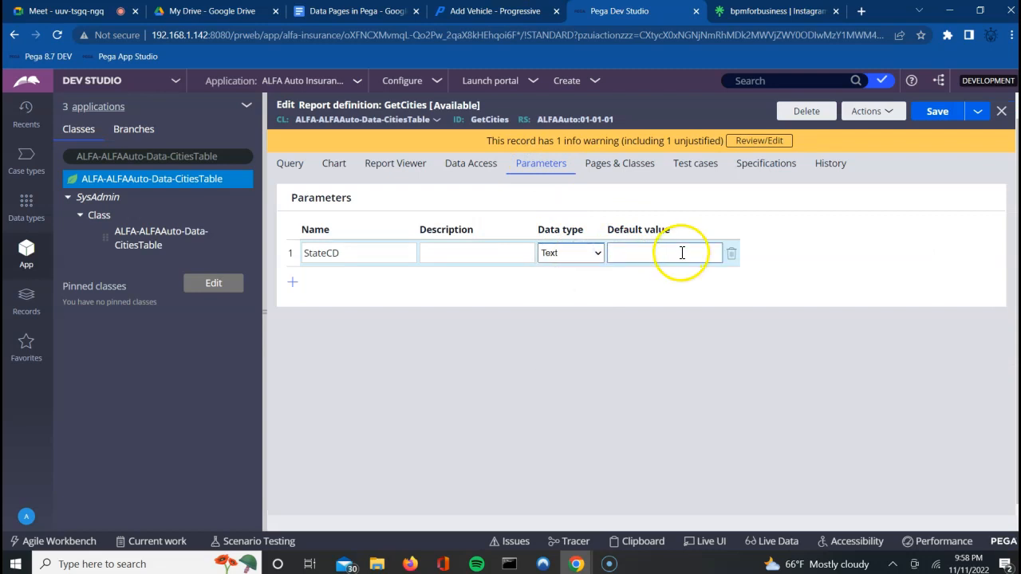
pyautogui.click(935, 111)
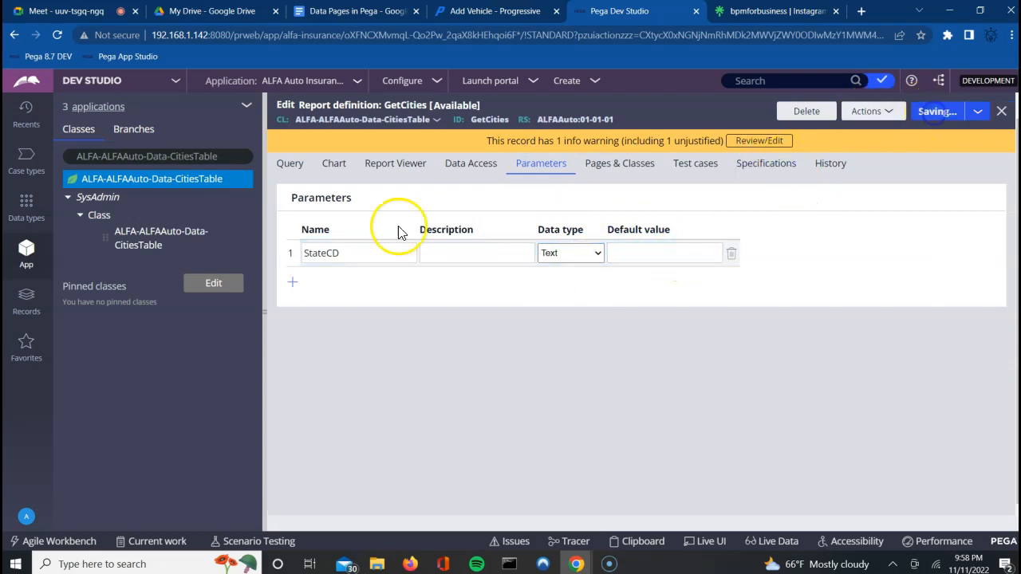
# Step: Copy the StateCD parameter name and return to the query columns and filters
pyautogui.click(312, 252)
pyautogui.doubleClick(313, 256)
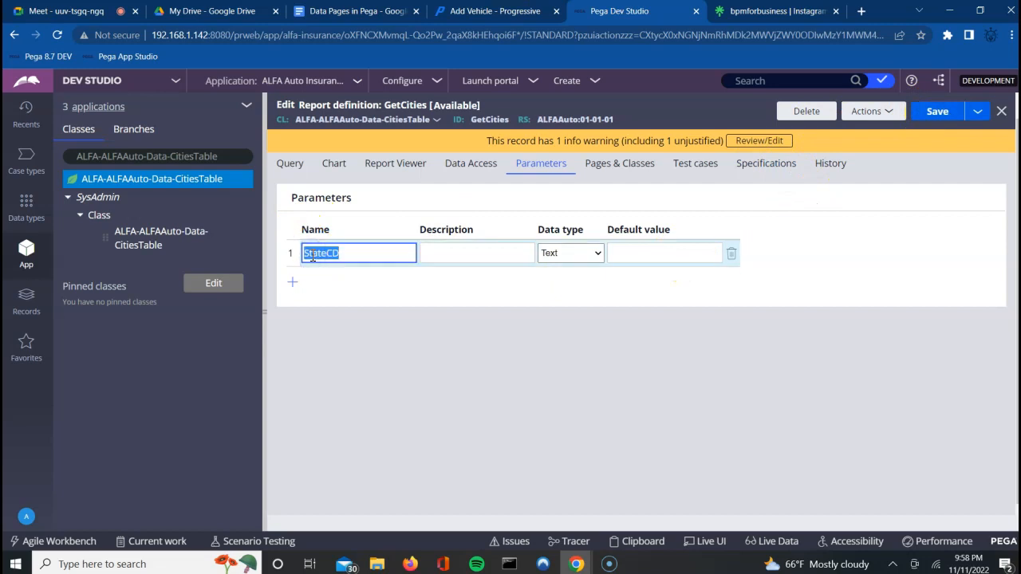
pyautogui.click(311, 254)
pyautogui.click(292, 176)
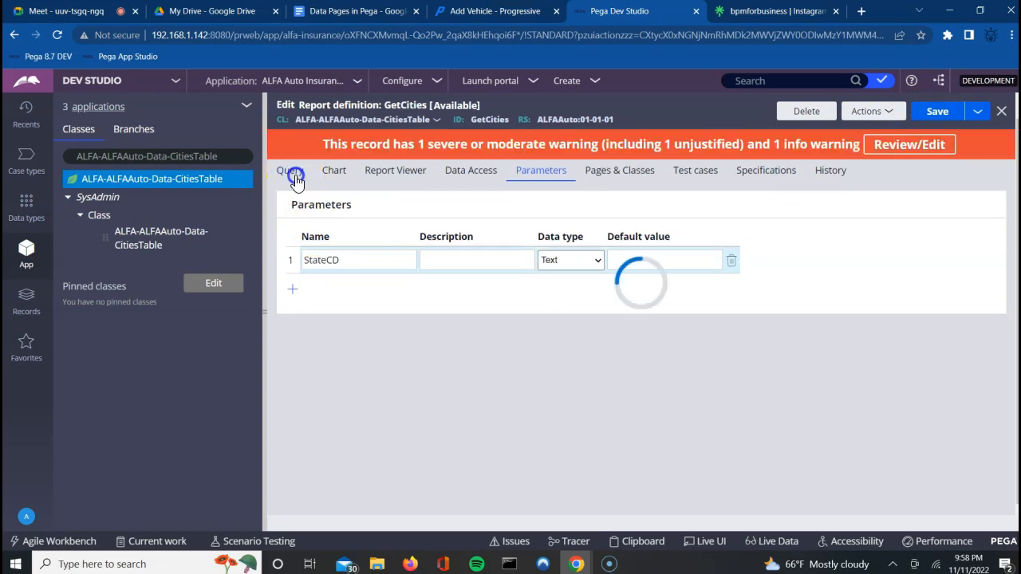
pyautogui.click(292, 176)
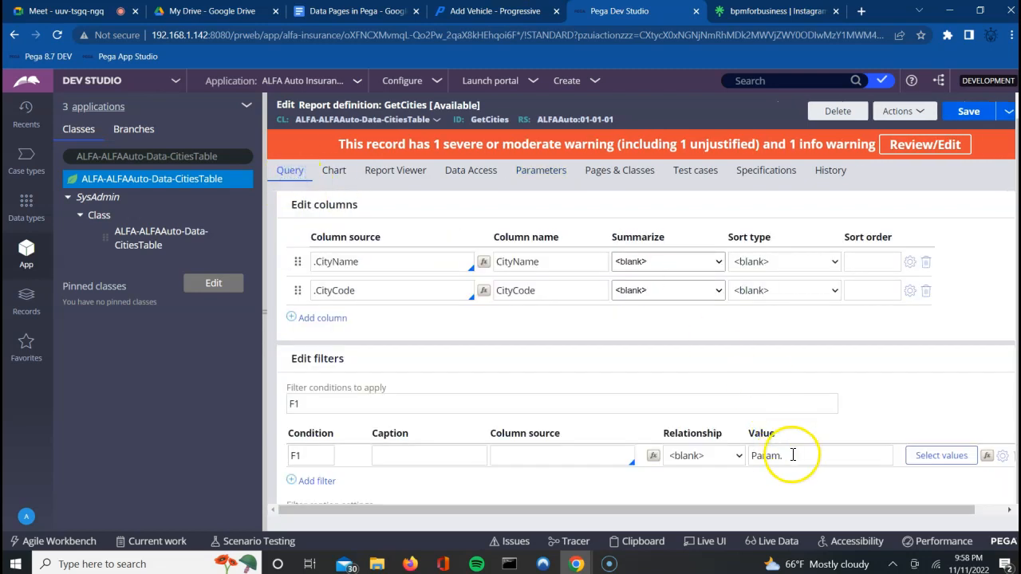
# Step: Make filter F1 compare .StateCode is equal to Param.StateCD
pyautogui.click(793, 455)
pyautogui.press('BackSpace')
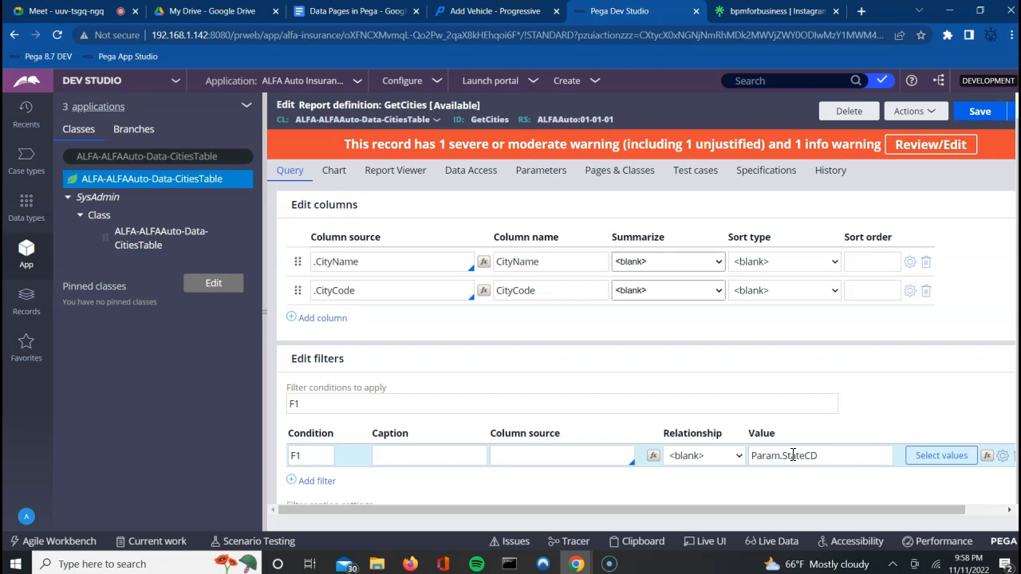
pyautogui.click(840, 429)
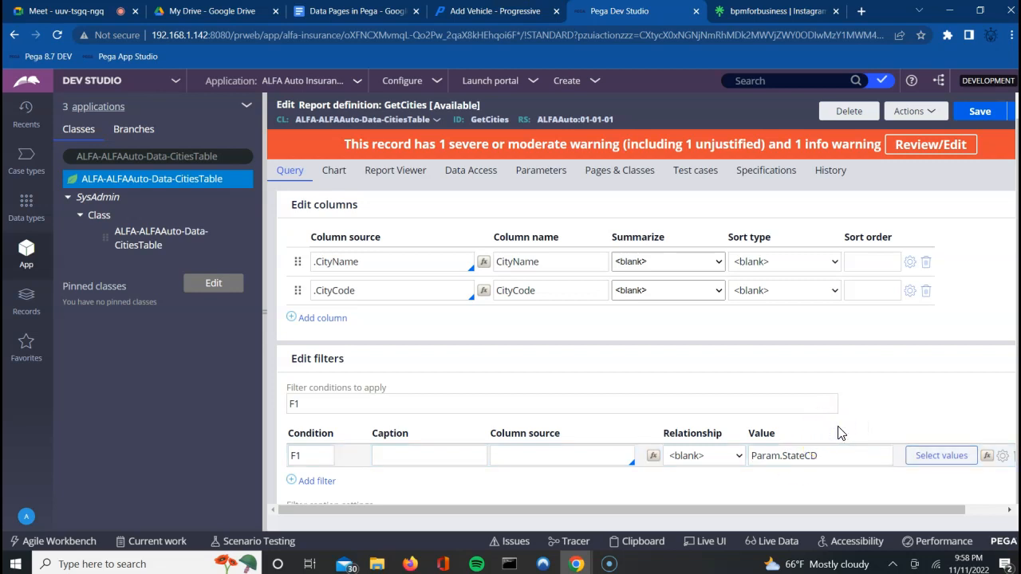
pyautogui.click(565, 455)
pyautogui.write('.')
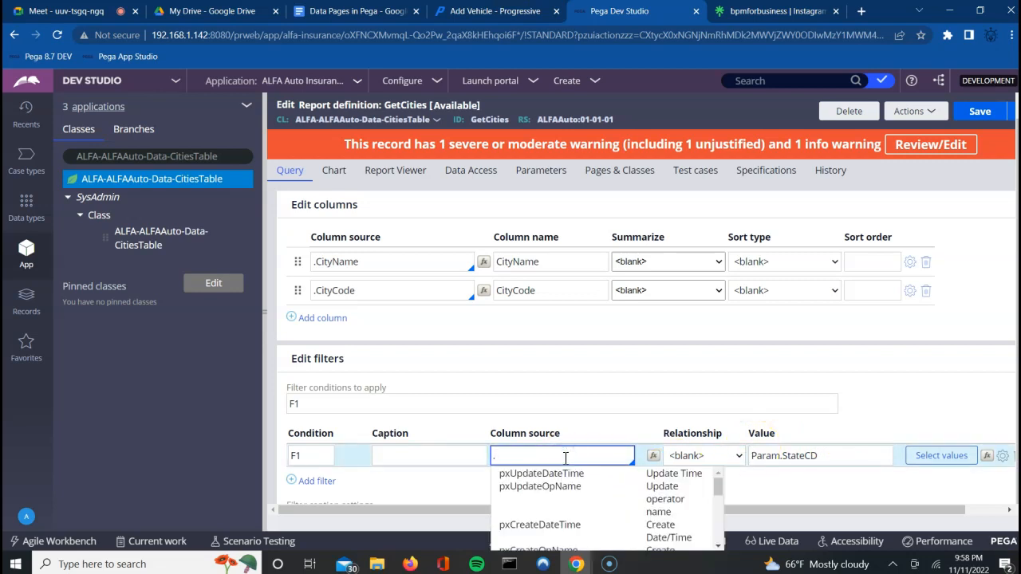
pyautogui.write('Sta')
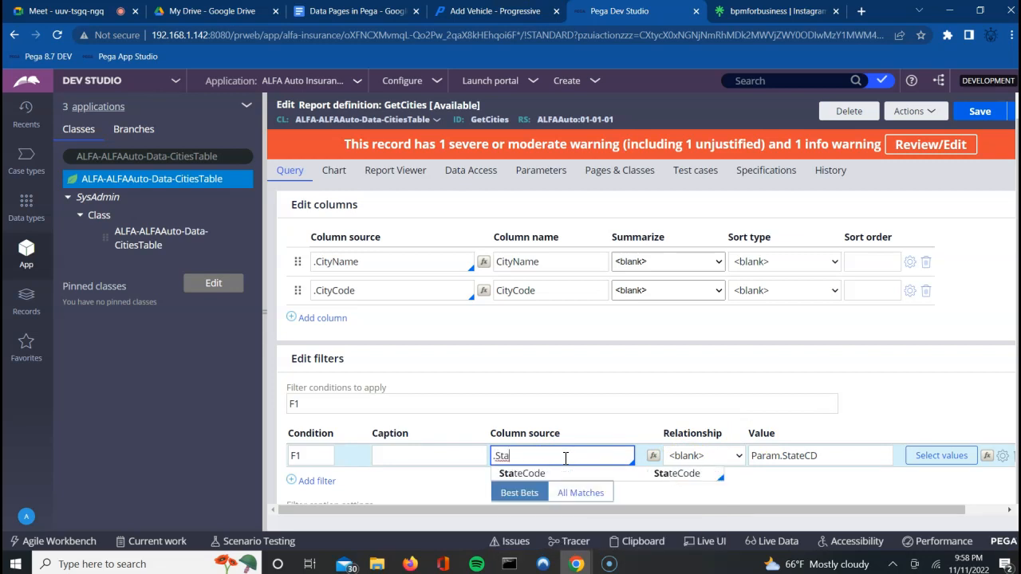
pyautogui.click(549, 473)
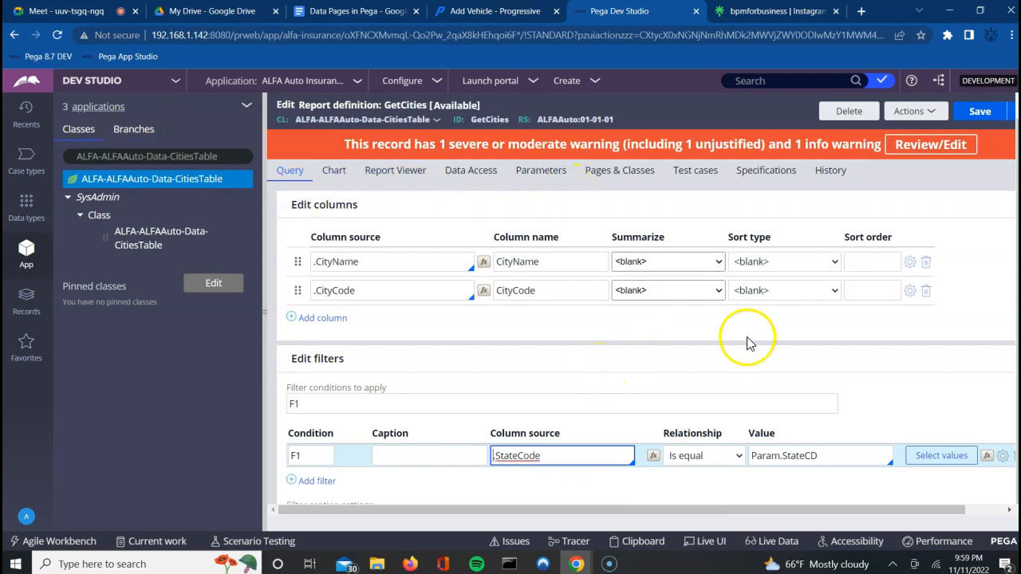
pyautogui.moveTo(1018, 319); pyautogui.dragTo(1018, 300)
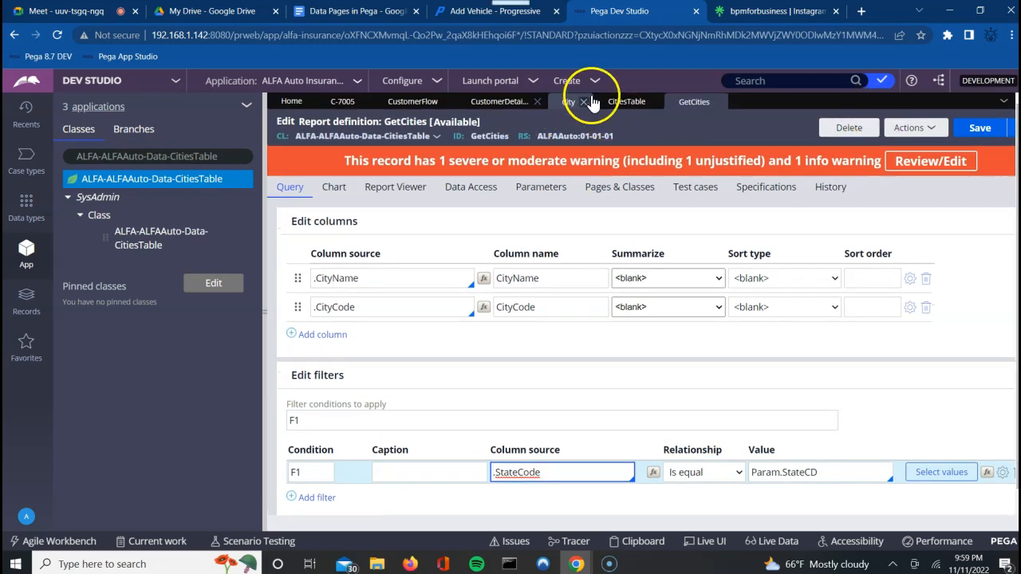
pyautogui.click(618, 104)
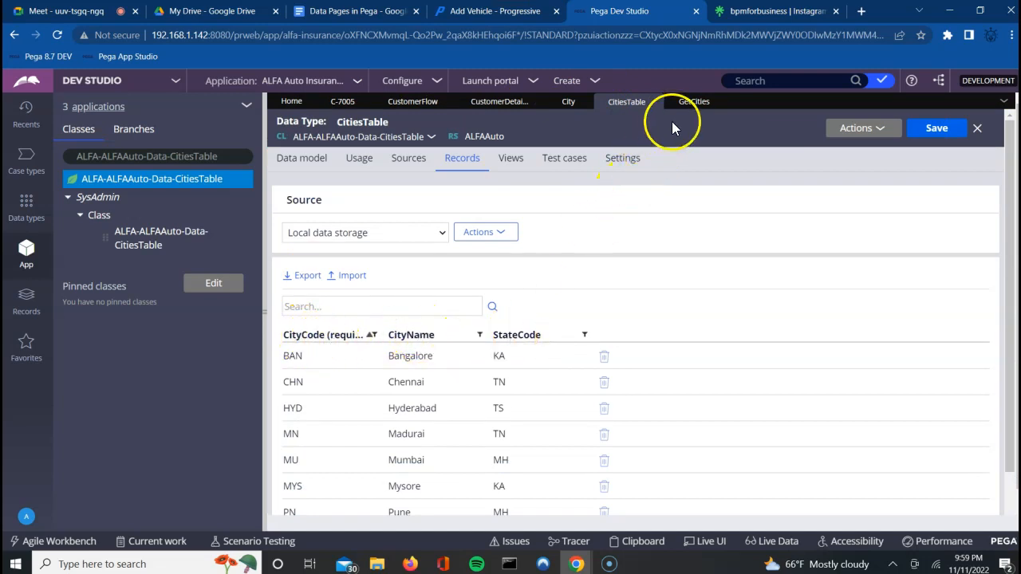
pyautogui.click(687, 106)
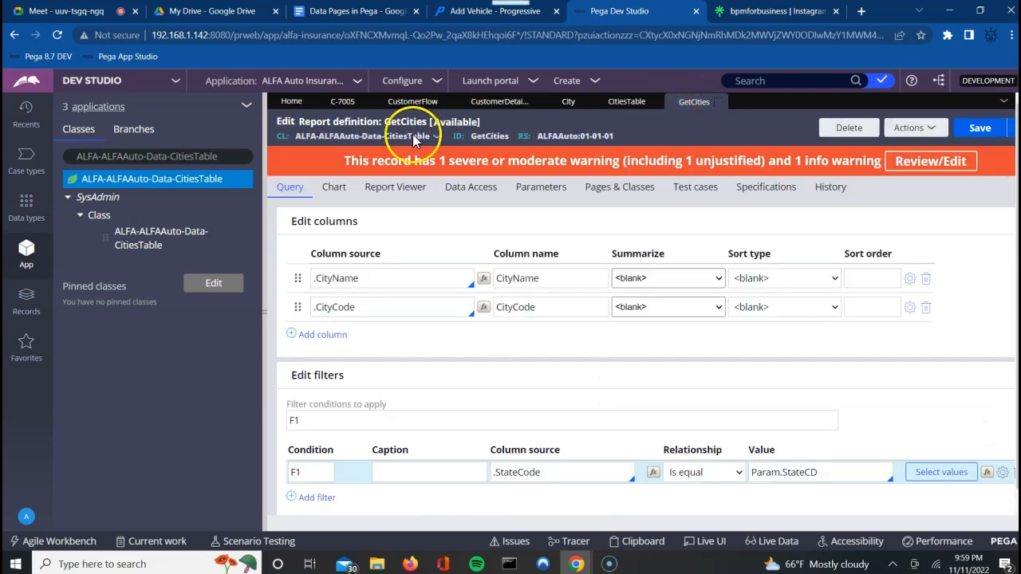
pyautogui.click(526, 479)
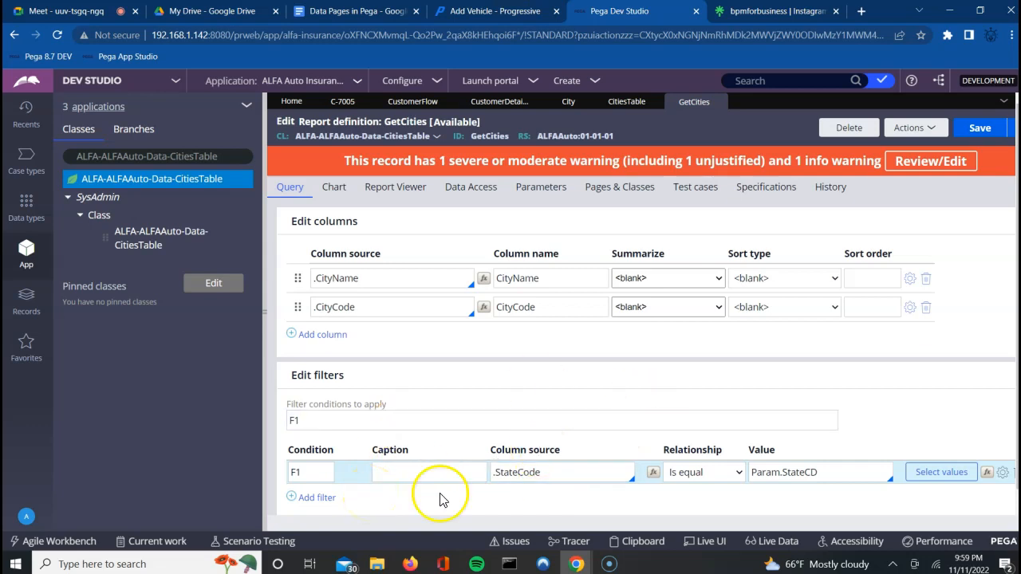
pyautogui.click(927, 476)
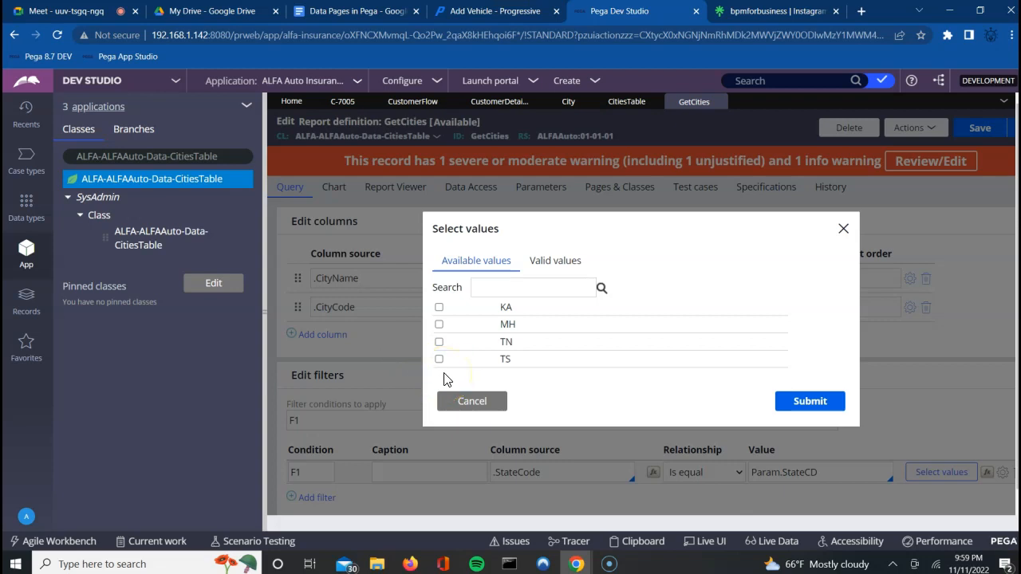
pyautogui.click(461, 402)
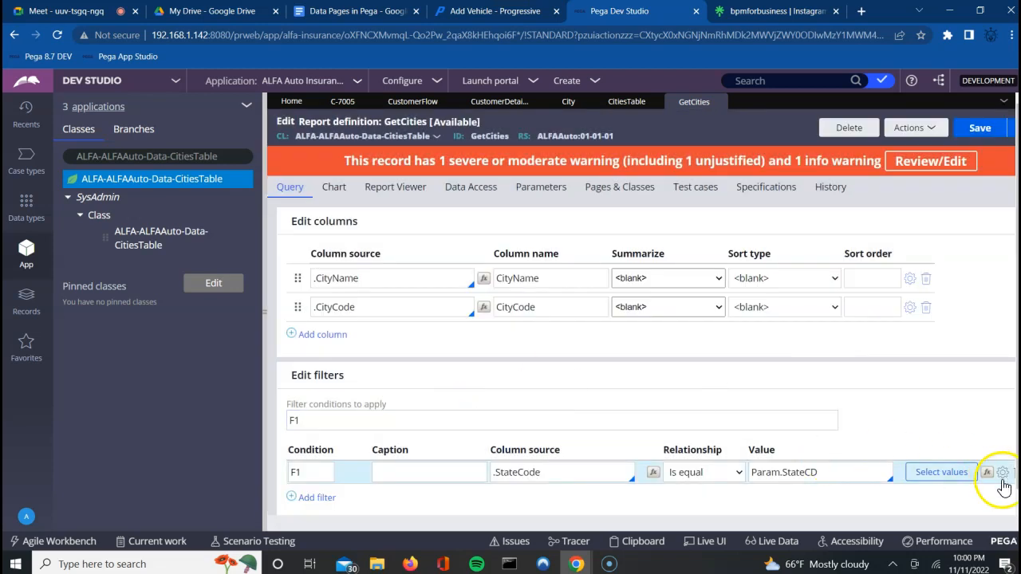
# Step: Enable Use null if empty on the F1 StateCode filter and submit the options
pyautogui.click(1003, 474)
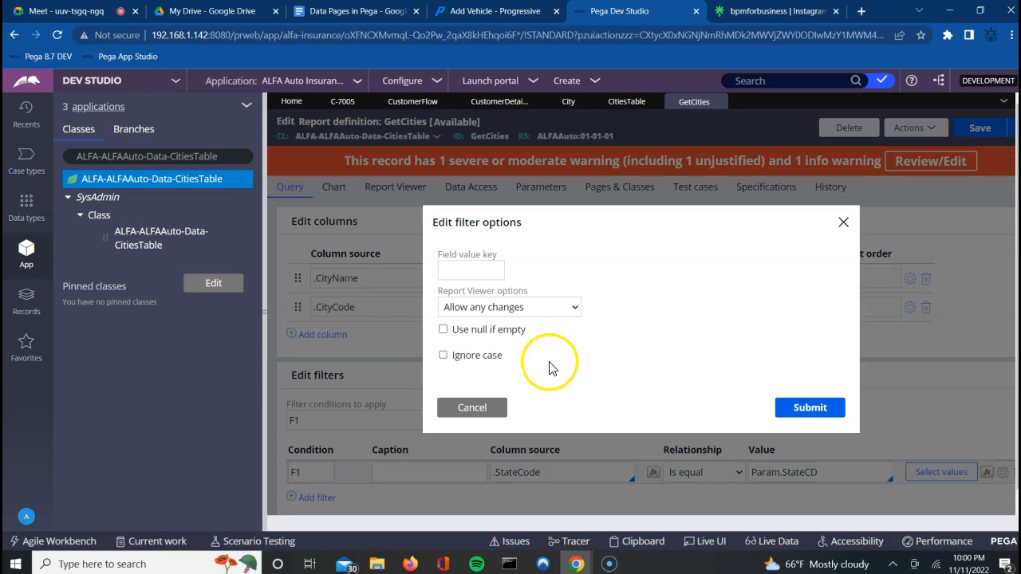
pyautogui.click(443, 330)
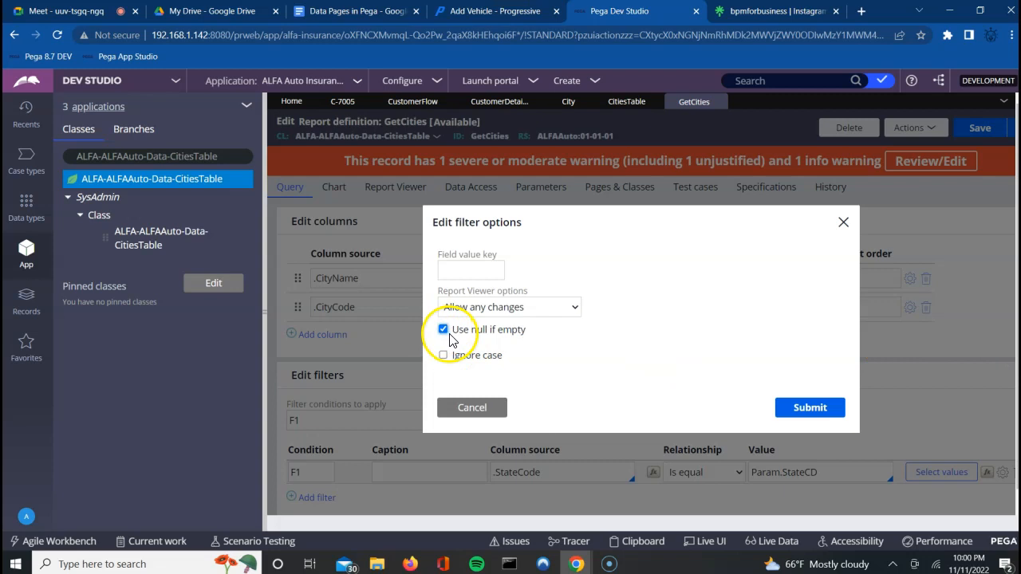
pyautogui.click(801, 411)
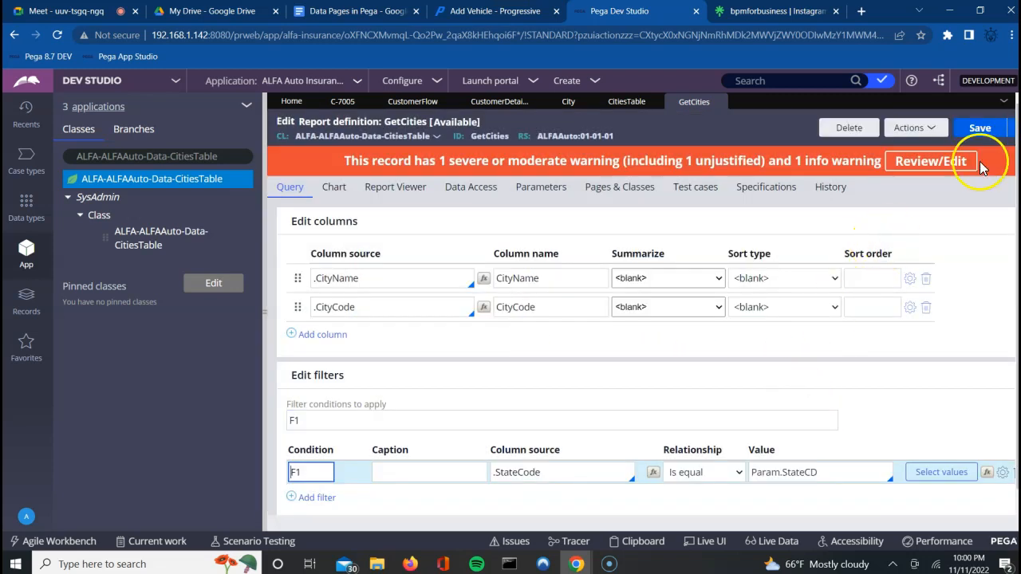
# Step: Save GetCities and test-run it filtered to StateCode MH, returning Pune and Mumbai
pyautogui.click(924, 130)
pyautogui.click(979, 128)
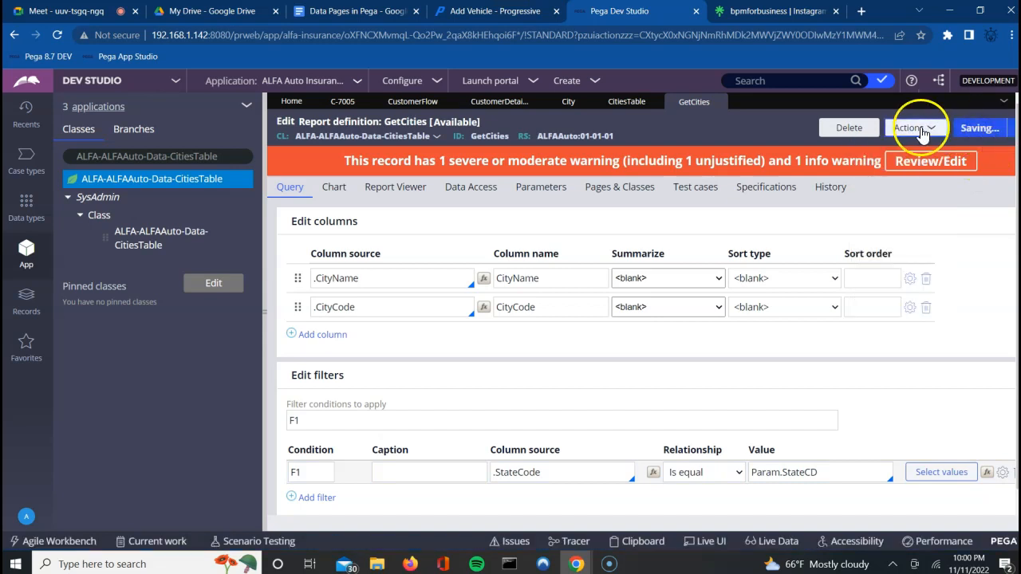
pyautogui.click(907, 129)
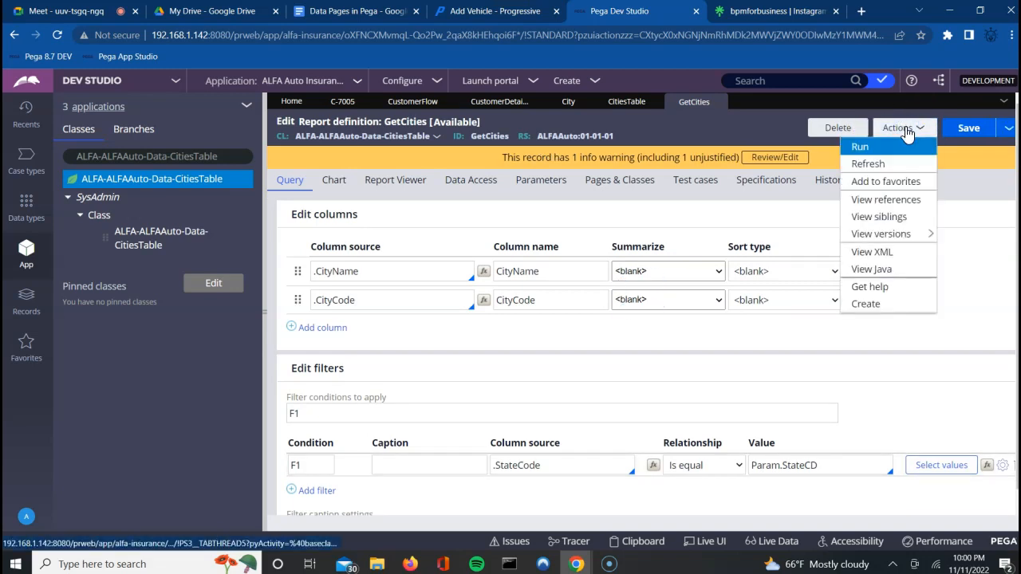
pyautogui.click(867, 146)
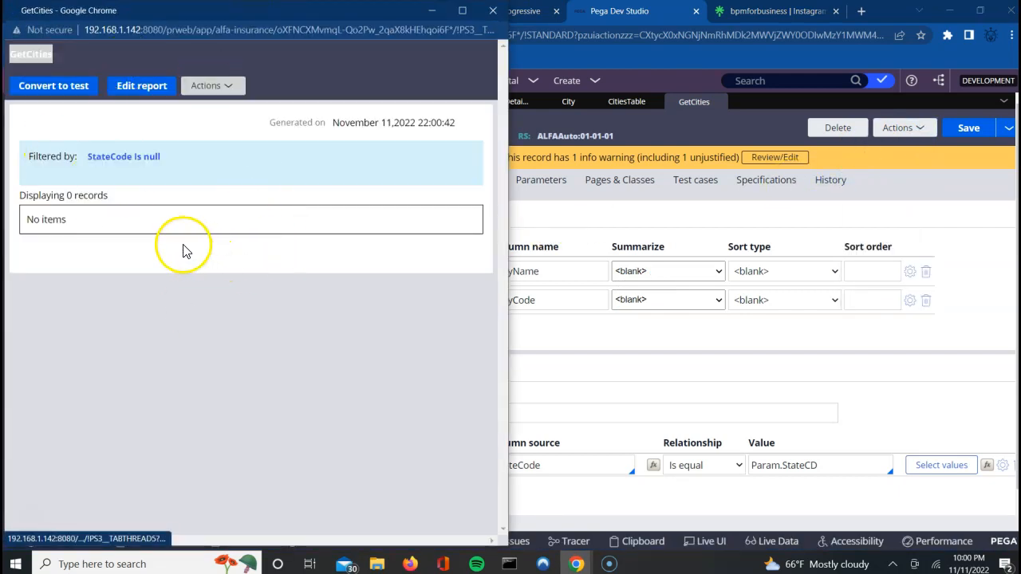
pyautogui.click(155, 162)
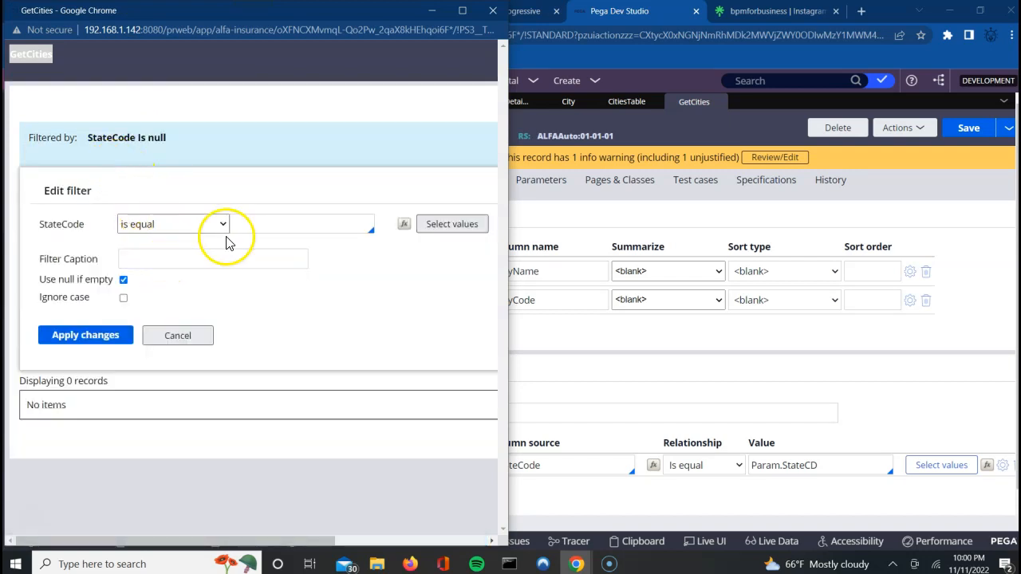
pyautogui.click(279, 225)
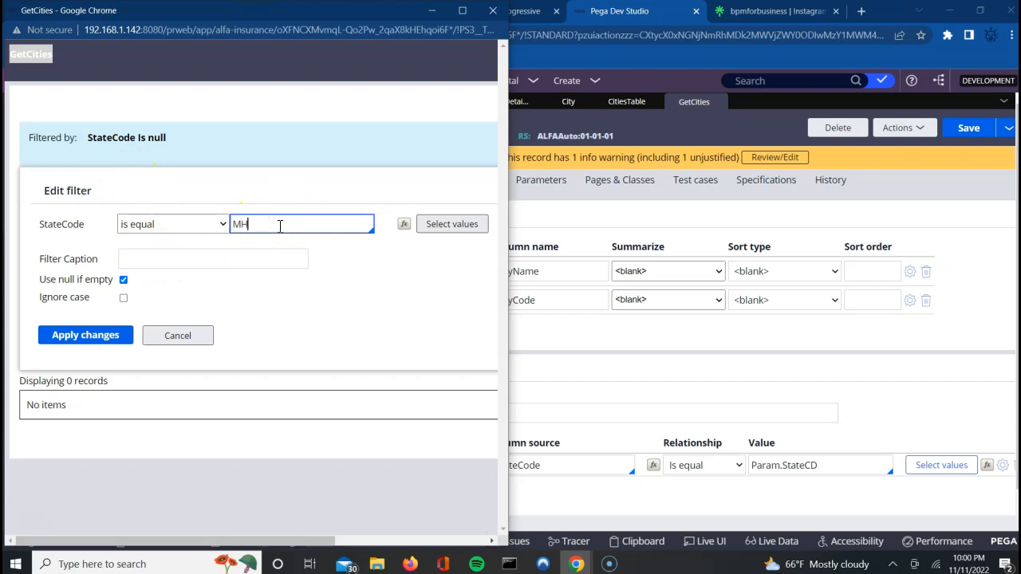
pyautogui.click(88, 340)
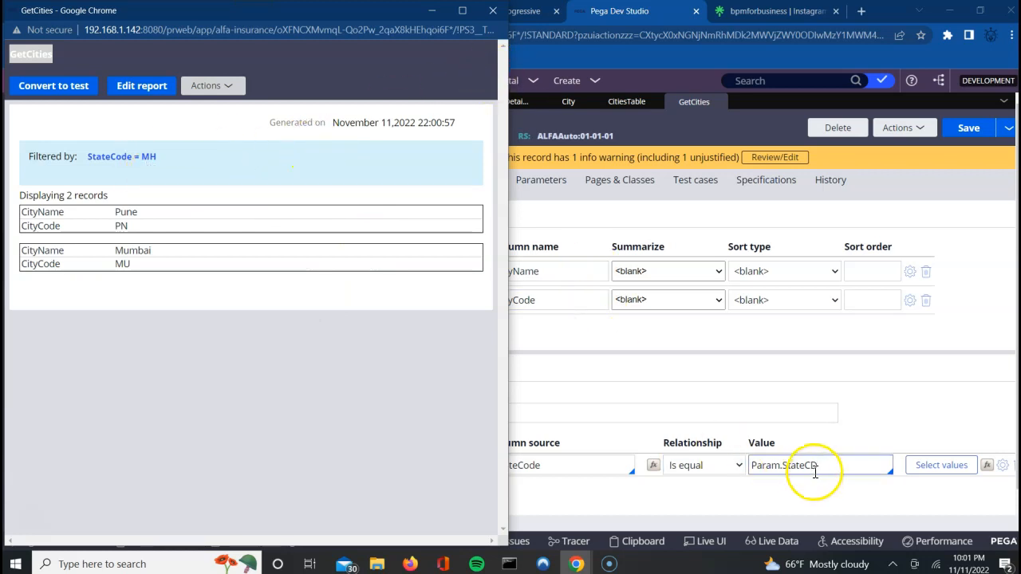
pyautogui.click(491, 10)
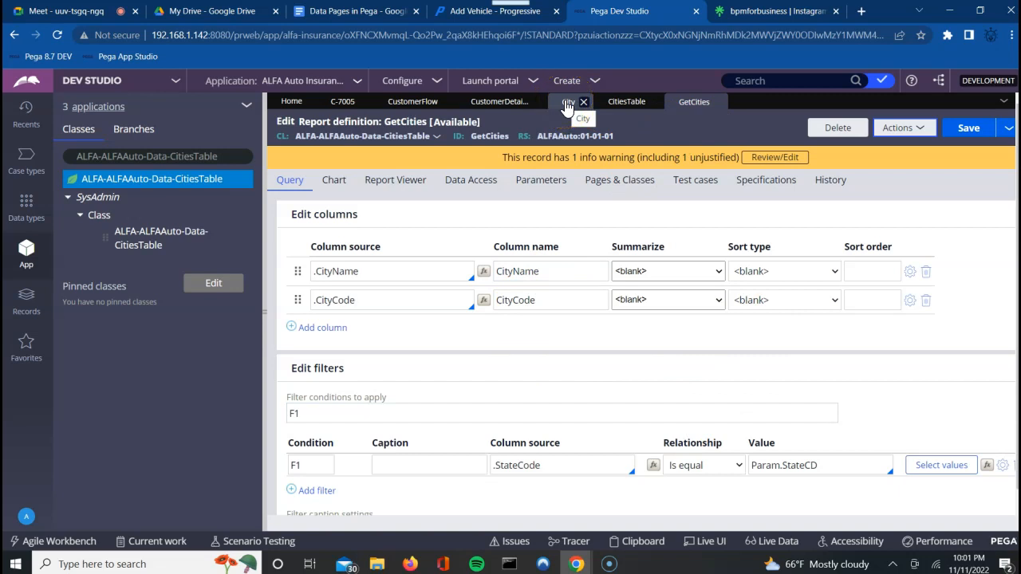
# Step: Reorder CustomerDetailsSection so Country sits above State with City below, and save it
pyautogui.click(482, 104)
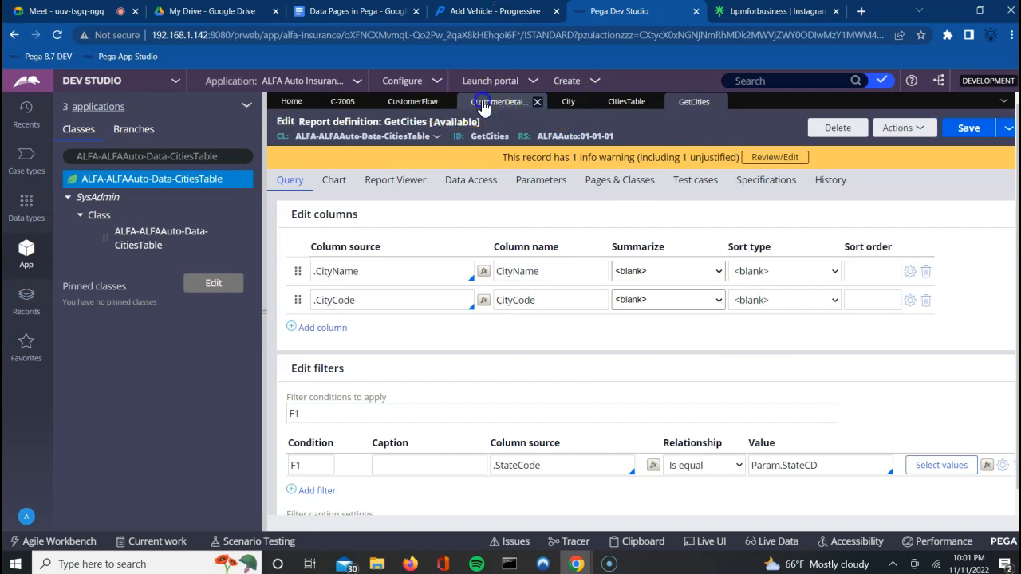
pyautogui.click(847, 126)
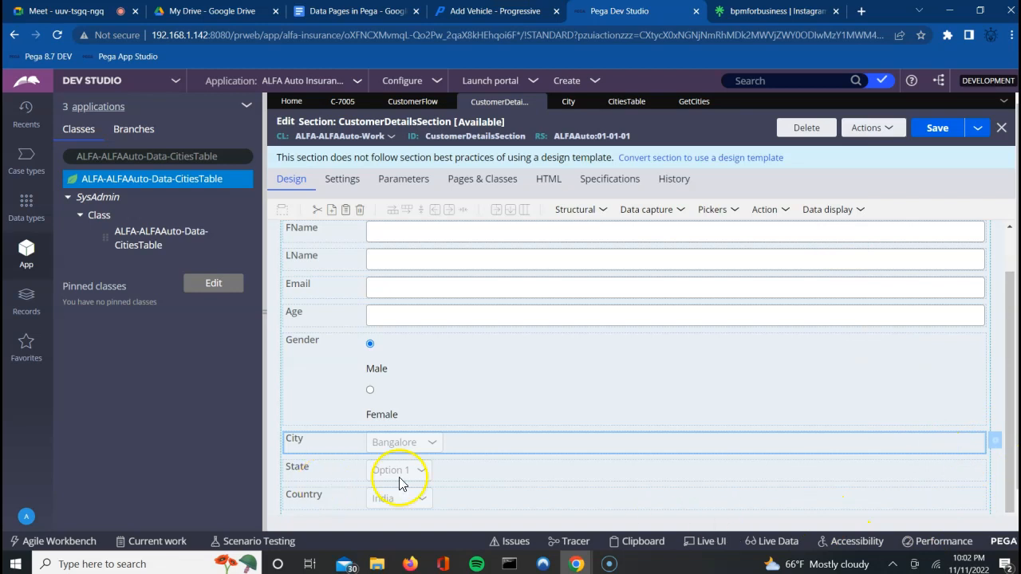
pyautogui.click(996, 442)
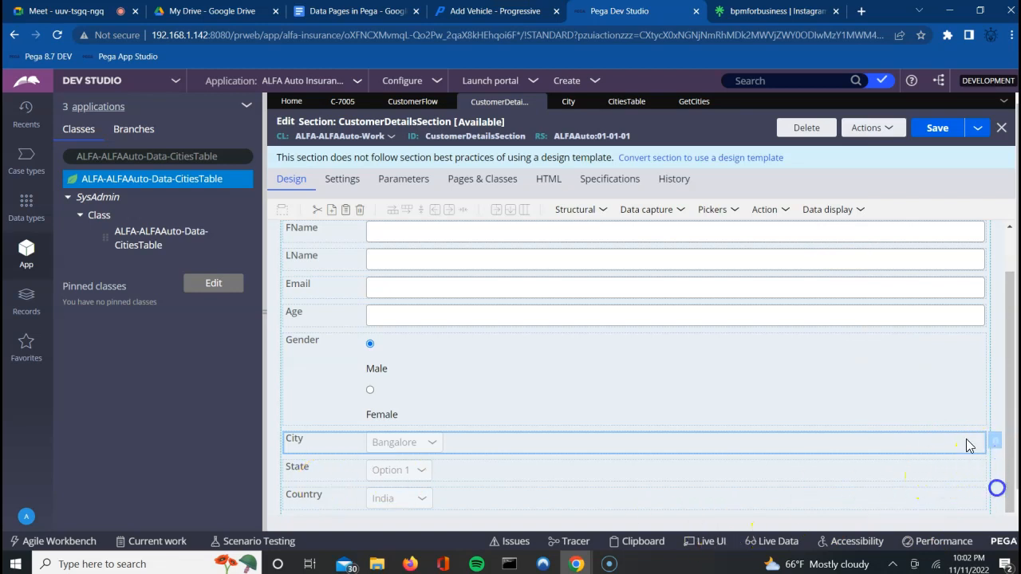
pyautogui.moveTo(963, 442); pyautogui.dragTo(964, 483)
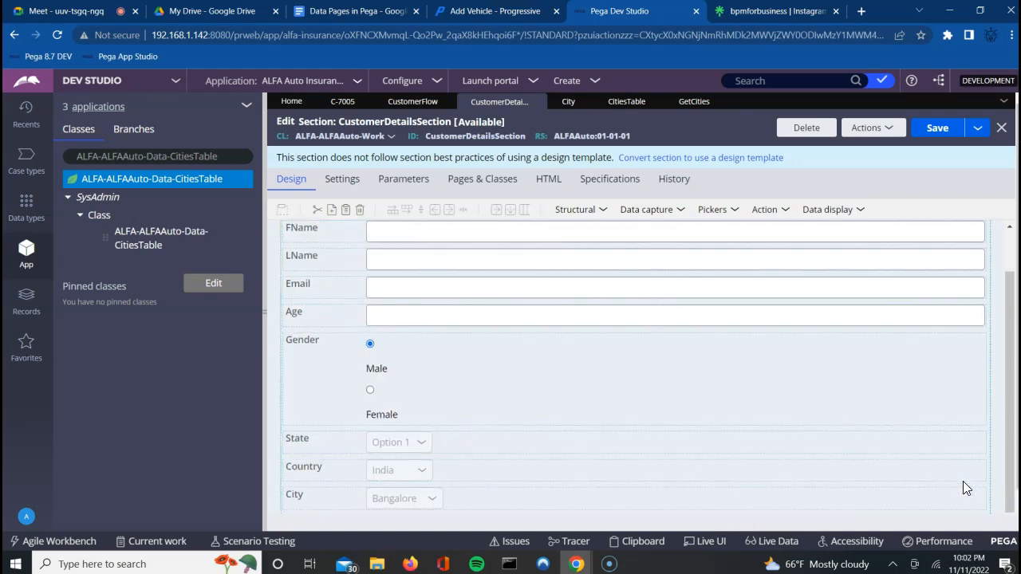
pyautogui.moveTo(752, 477); pyautogui.dragTo(765, 444)
pyautogui.click(772, 471)
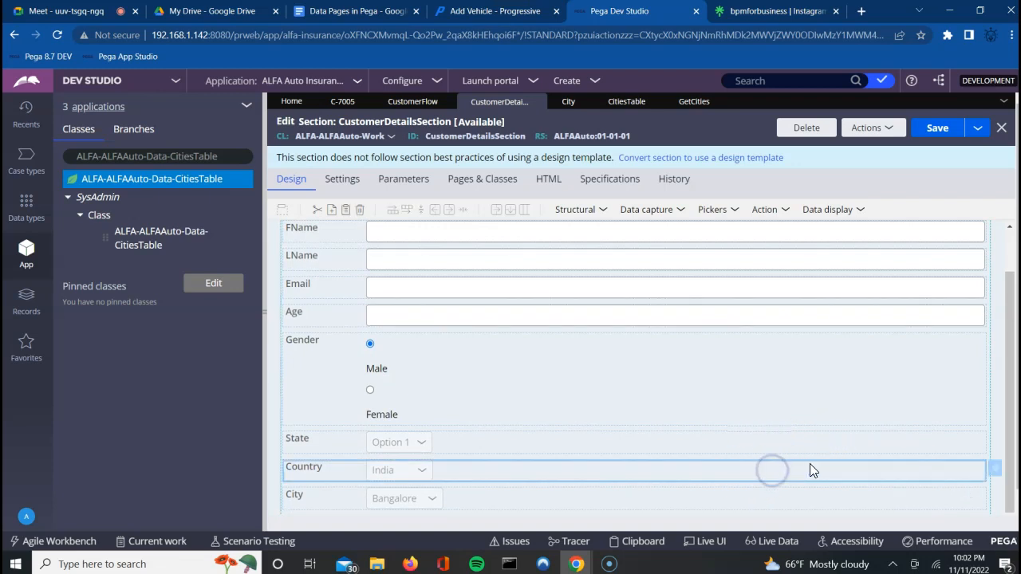
pyautogui.moveTo(910, 470); pyautogui.dragTo(921, 434)
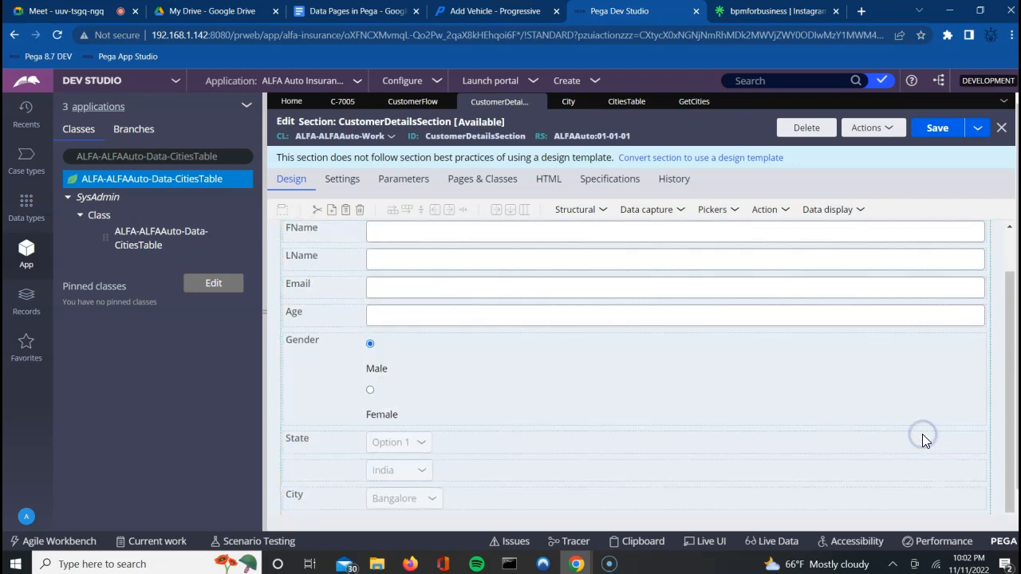
pyautogui.moveTo(784, 468); pyautogui.dragTo(787, 447)
pyautogui.click(779, 471)
pyautogui.moveTo(780, 471)
pyautogui.mouseDown()
pyautogui.moveTo(782, 431)
pyautogui.moveTo(787, 467)
pyautogui.moveTo(762, 423)
pyautogui.mouseUp()
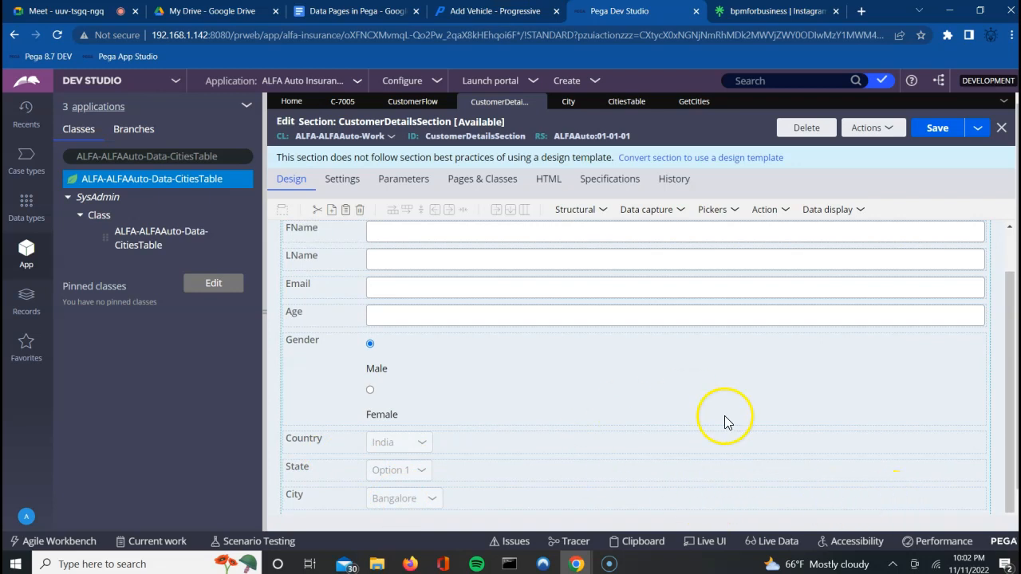
pyautogui.click(938, 132)
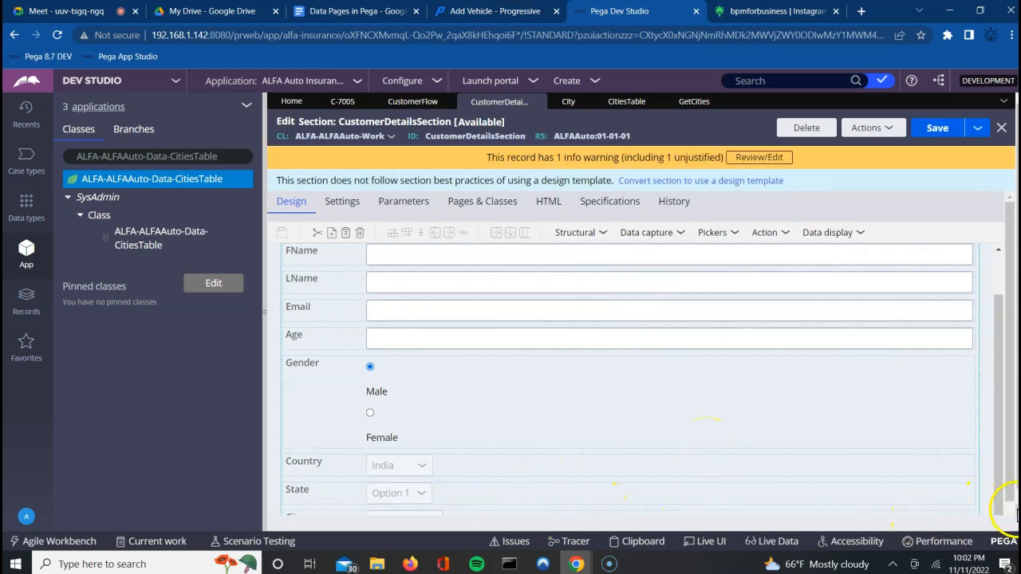
# Step: Scroll down to the City row and select its dropdown cell
pyautogui.scroll(-1, 1006, 511)
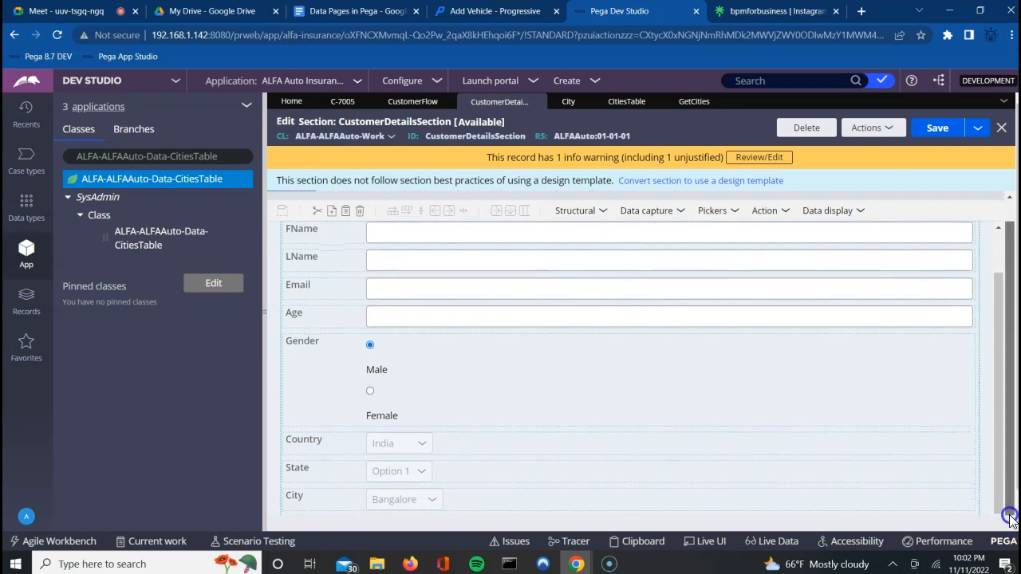
pyautogui.rightClick(774, 500)
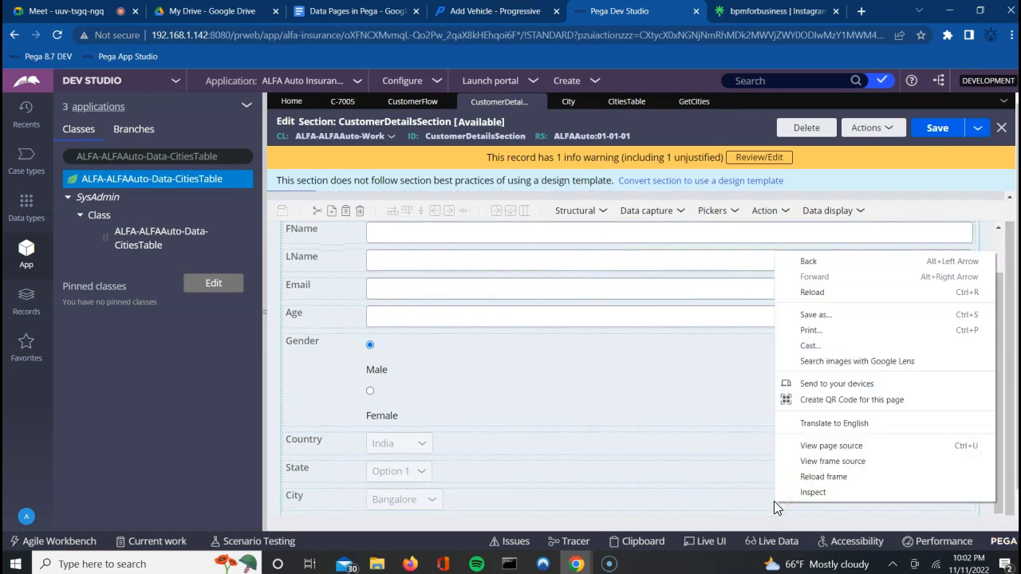
pyautogui.click(672, 501)
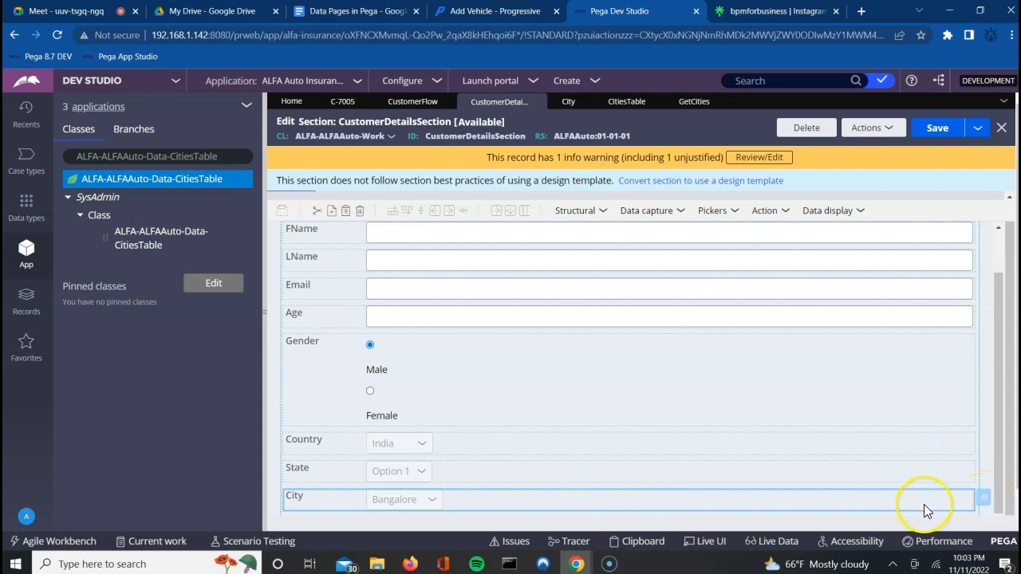
# Step: Give the City dropdown the placeholder 'Select City' and a Report definition list source
pyautogui.click(985, 503)
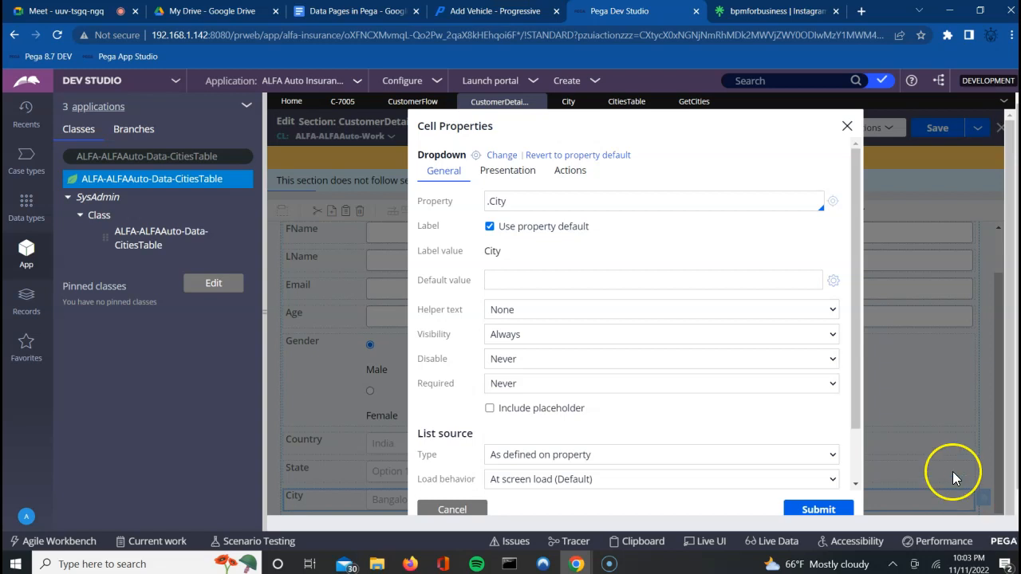
pyautogui.click(855, 483)
pyautogui.click(857, 483)
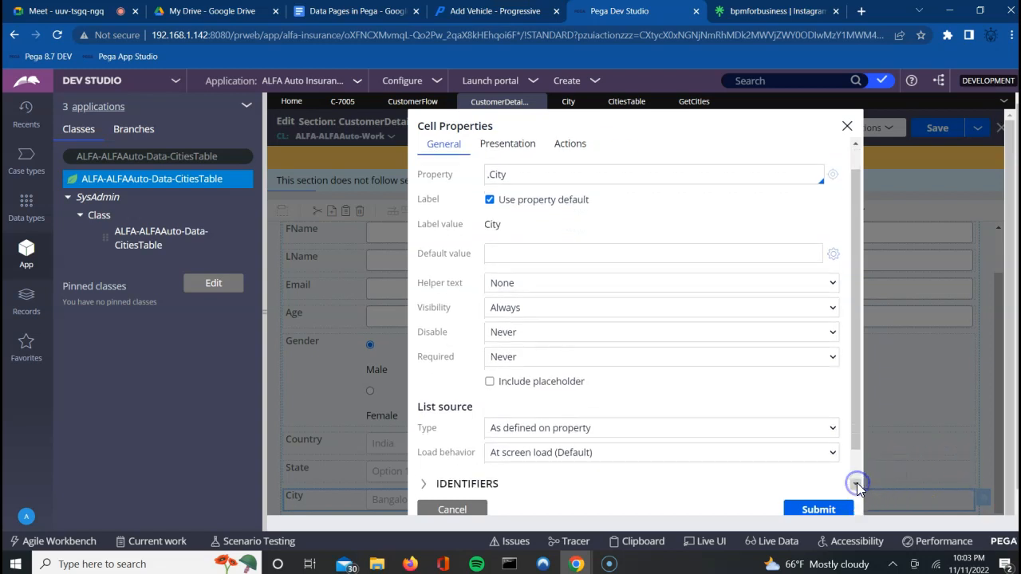
pyautogui.click(857, 483)
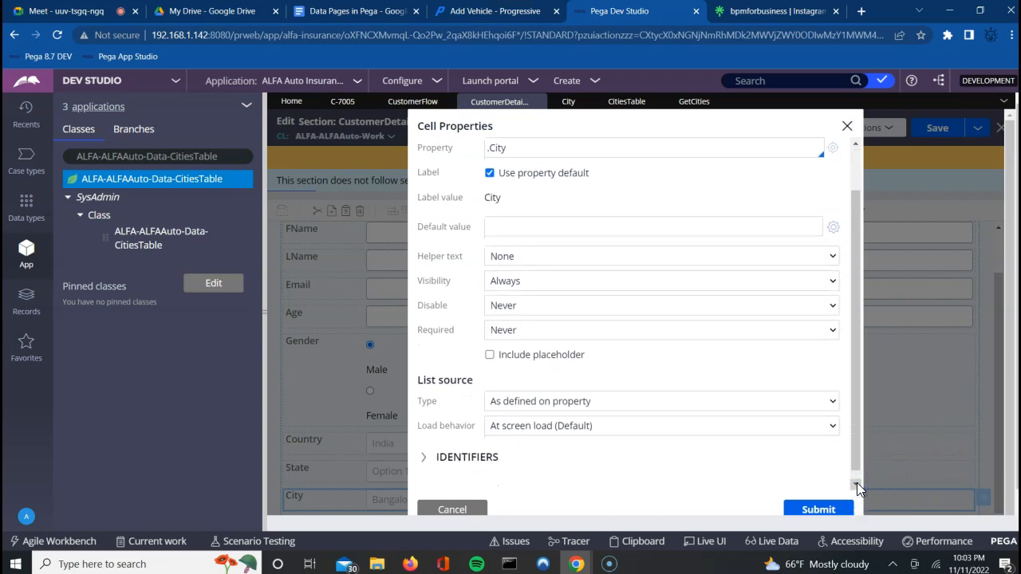
pyautogui.click(622, 409)
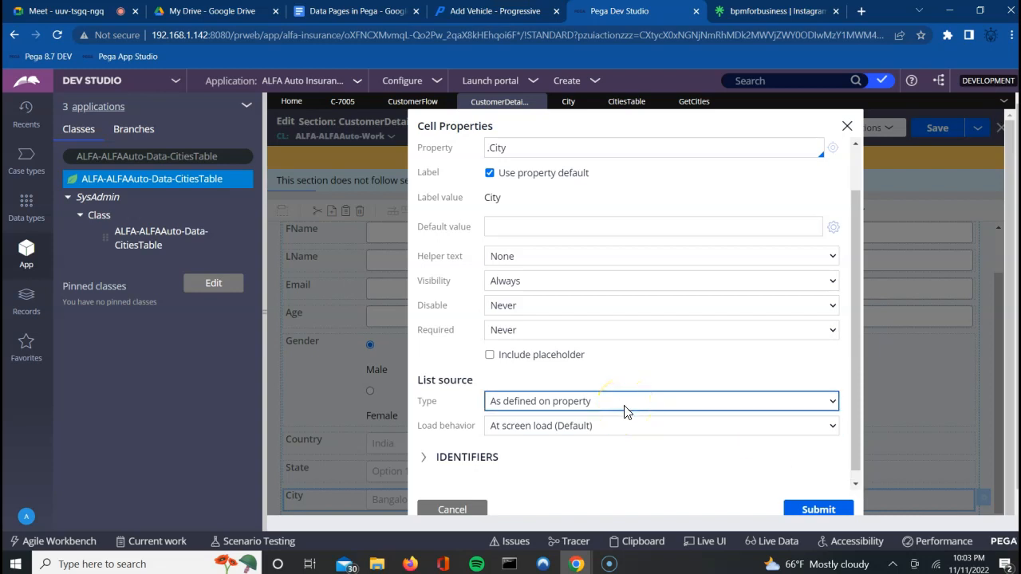
pyautogui.click(325, 319)
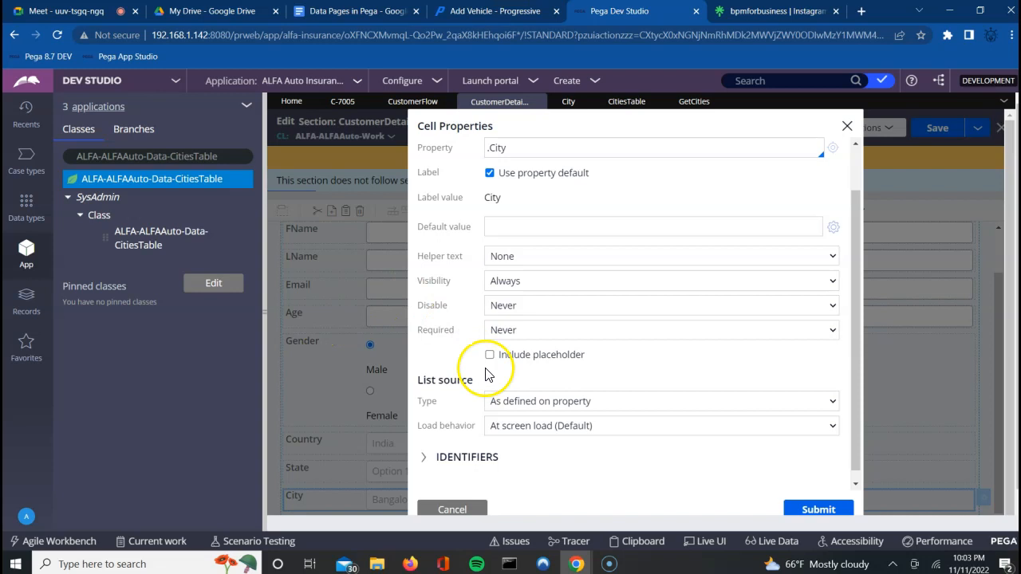
pyautogui.click(490, 356)
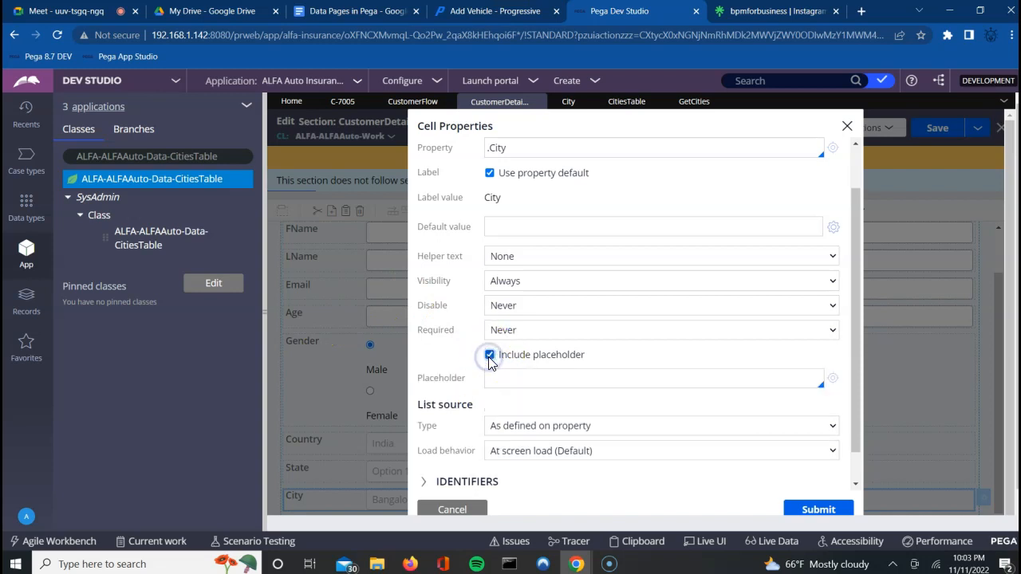
pyautogui.click(492, 382)
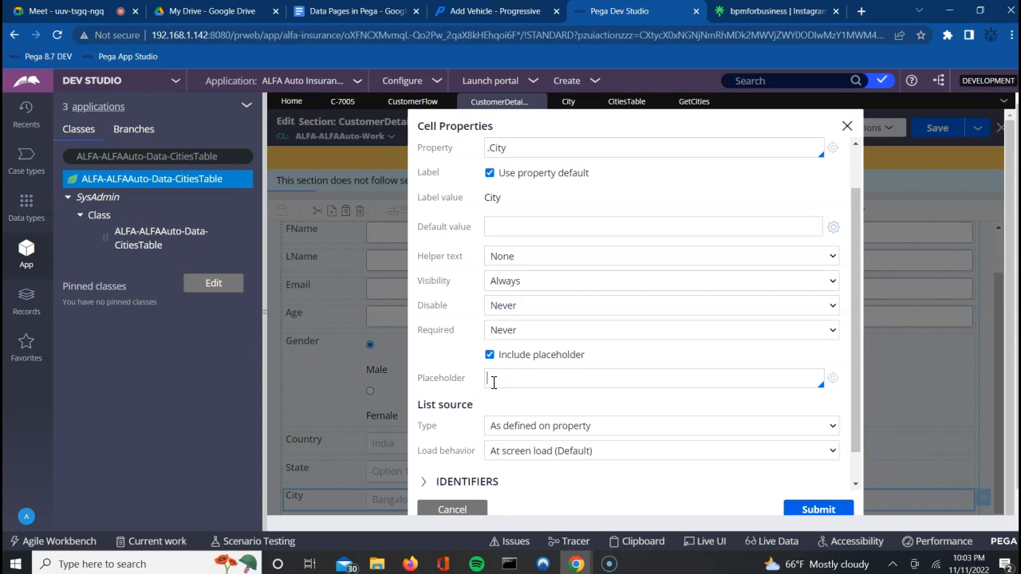
pyautogui.write('Select City')
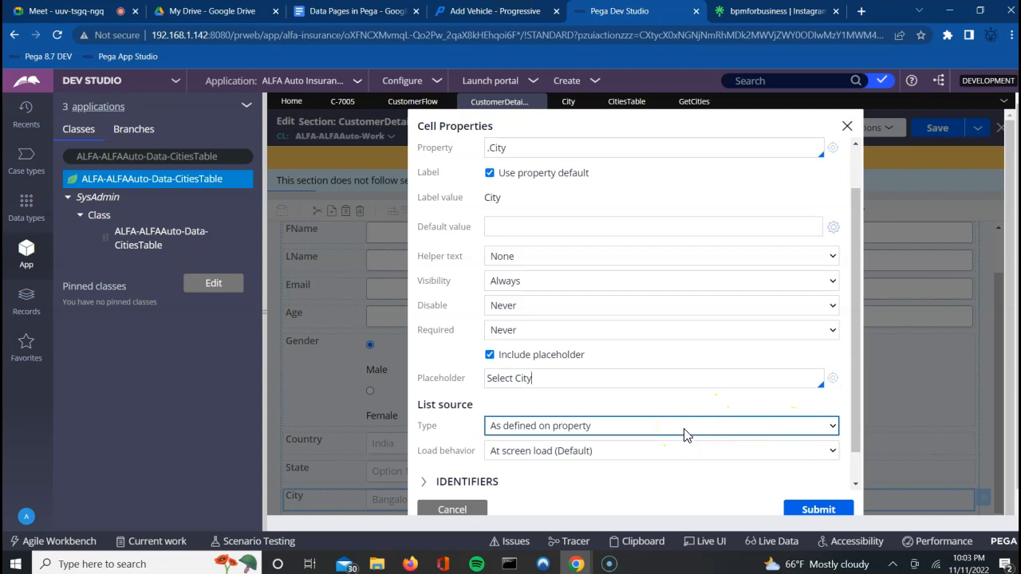
pyautogui.click(736, 425)
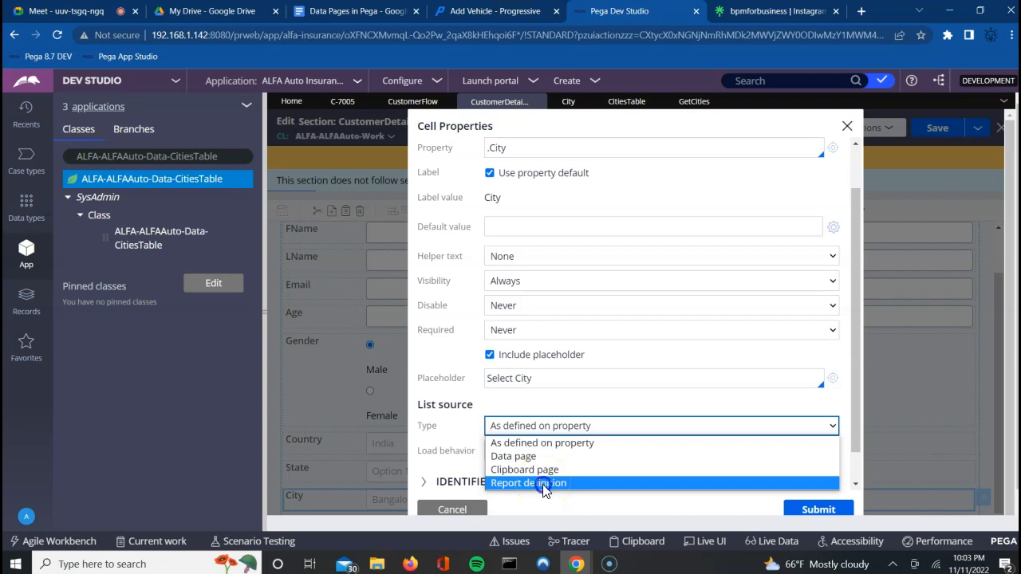
pyautogui.click(543, 482)
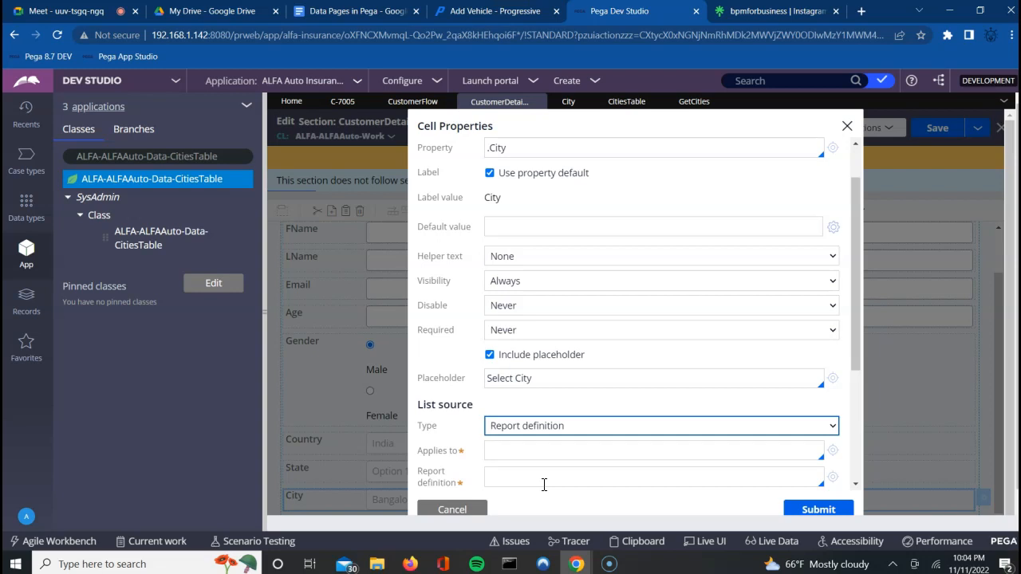
# Step: Set the City dropdown's Applies to class to ALFA-ALFAAuto-Data-CitiesTable
pyautogui.click(548, 452)
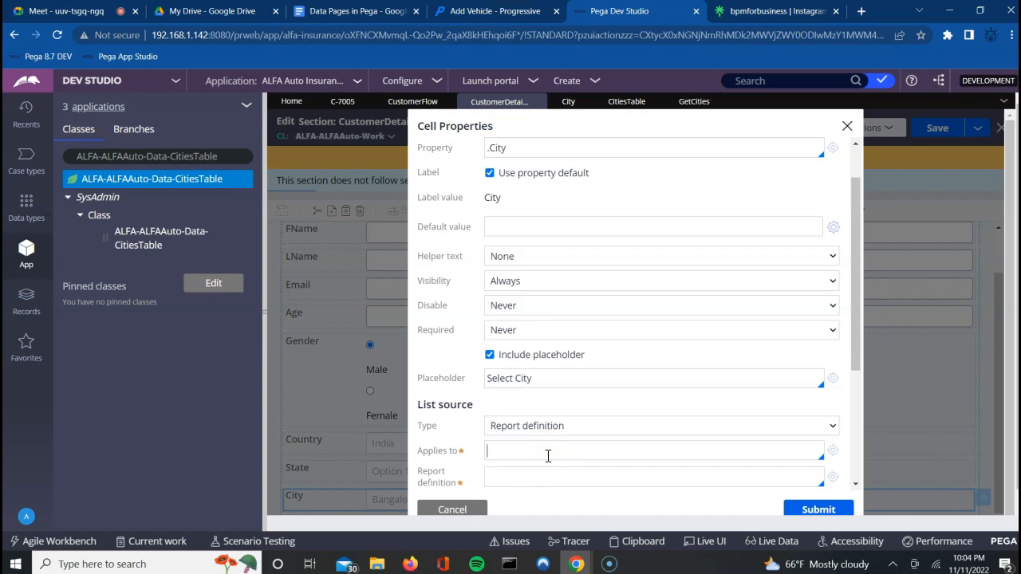
pyautogui.press('Down')
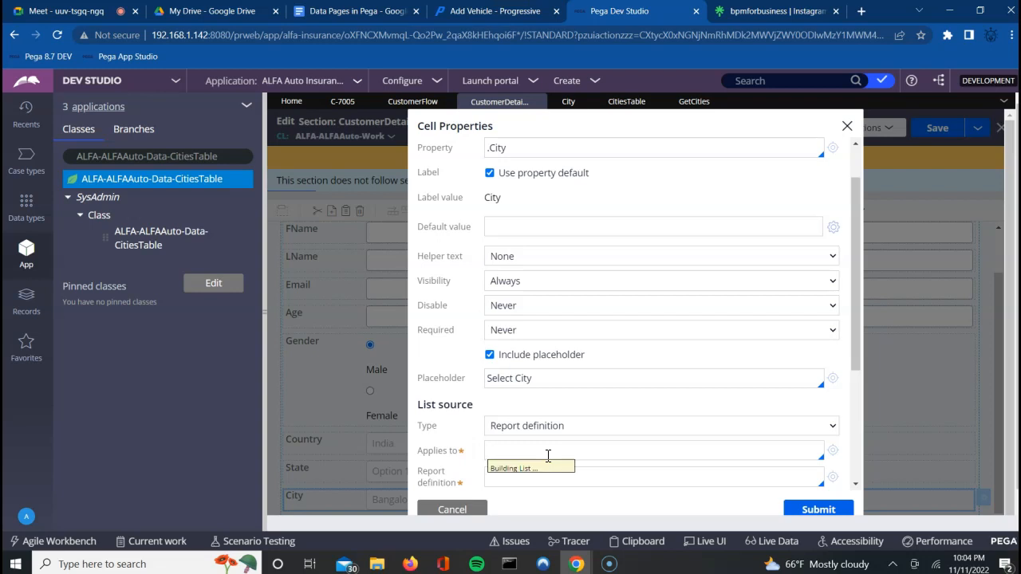
pyautogui.press('Down')
pyautogui.press('Down')
pyautogui.press('Down')
pyautogui.press('Down')
pyautogui.press('Down')
pyautogui.press('Down')
pyautogui.press('Down')
pyautogui.press('Down')
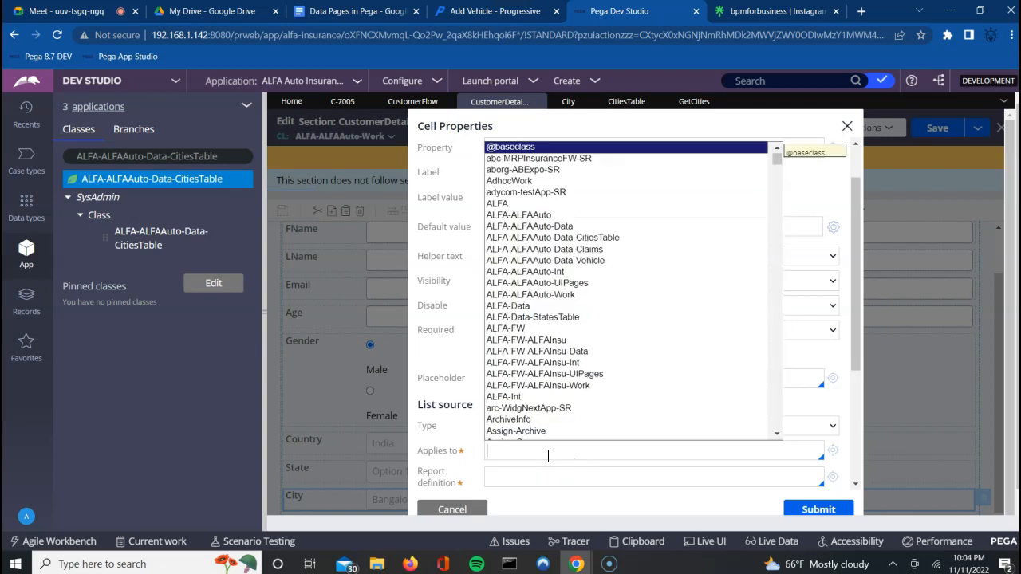
pyautogui.press('Down')
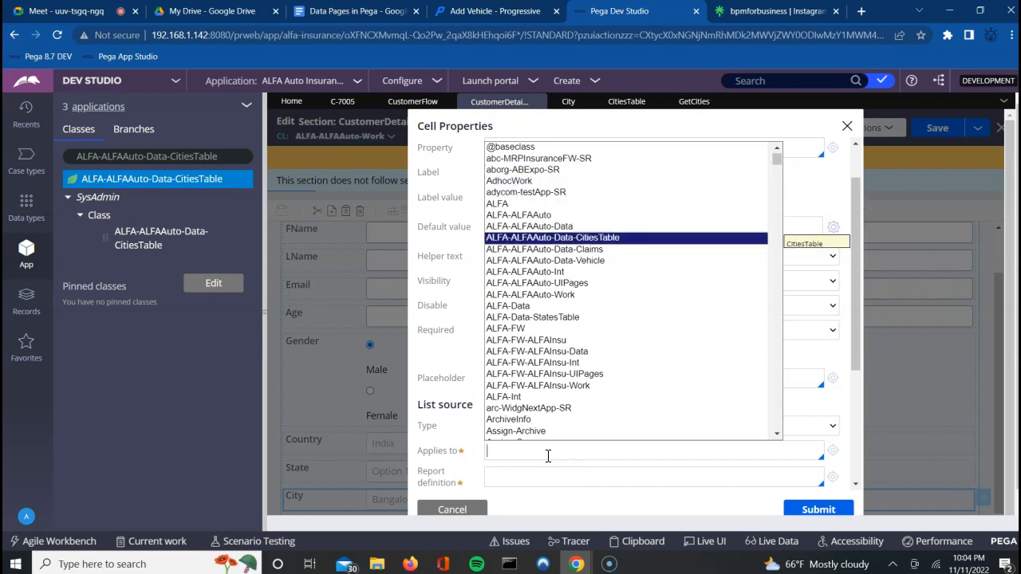
pyautogui.press('Return')
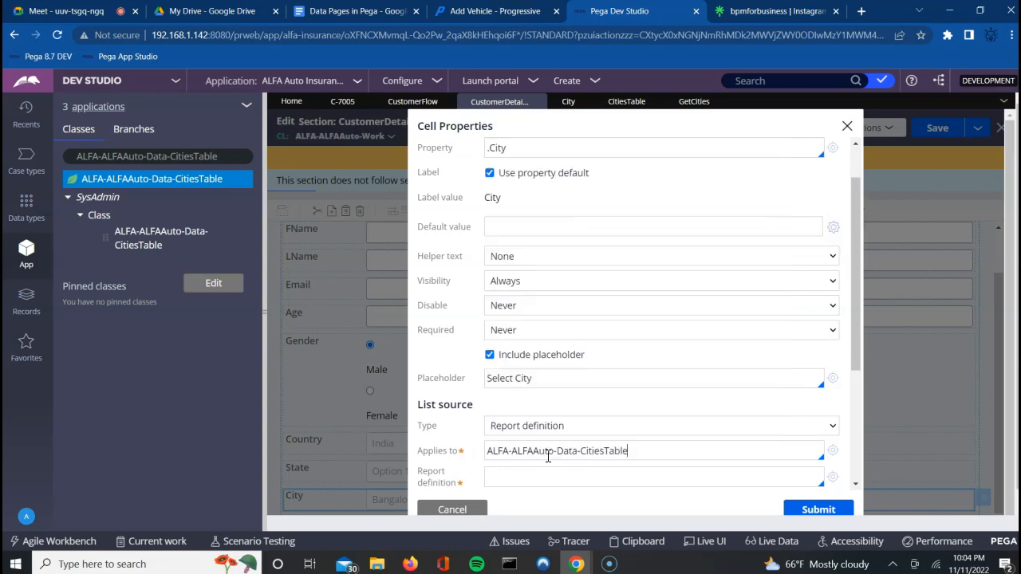
pyautogui.click(854, 483)
# Step: Choose GetCities as the report definition for the City list
pyautogui.click(682, 425)
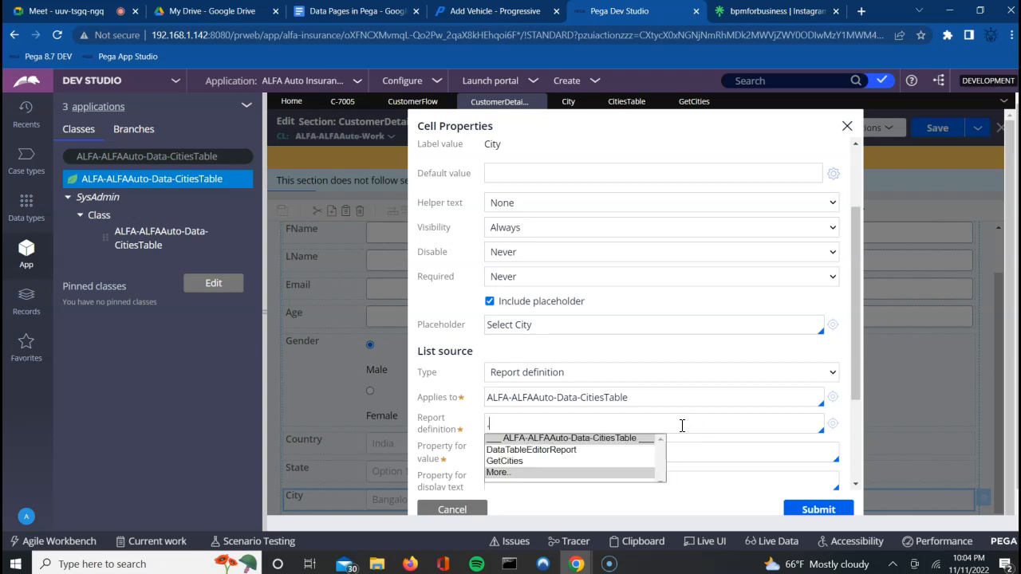
pyautogui.press('Down')
pyautogui.press('Down')
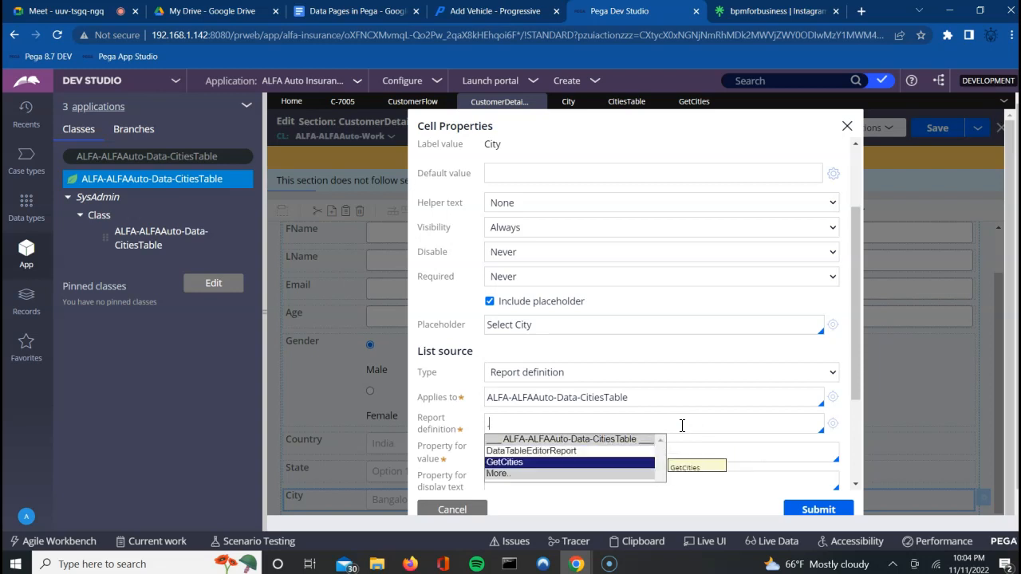
pyautogui.press('Return')
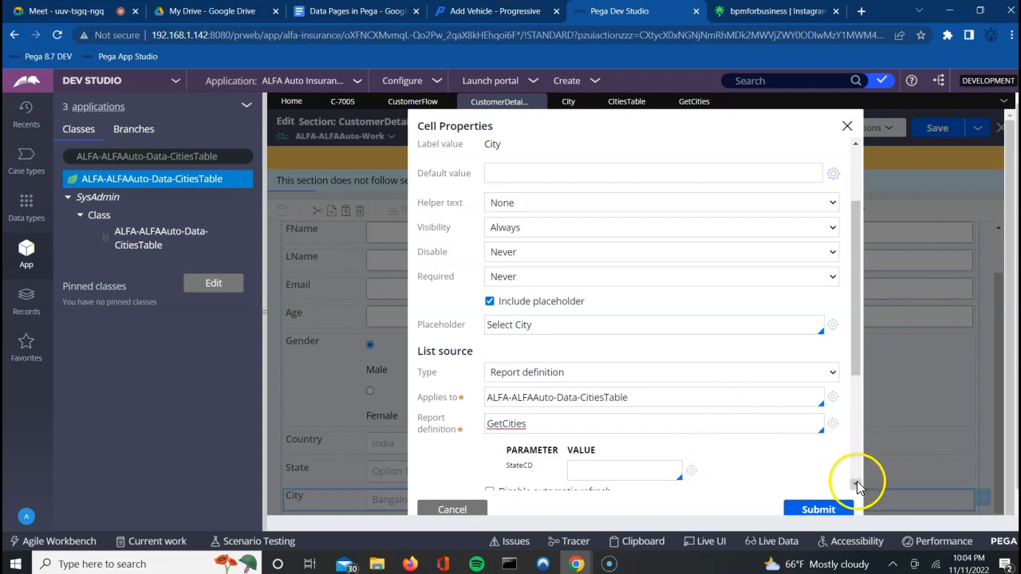
pyautogui.click(857, 483)
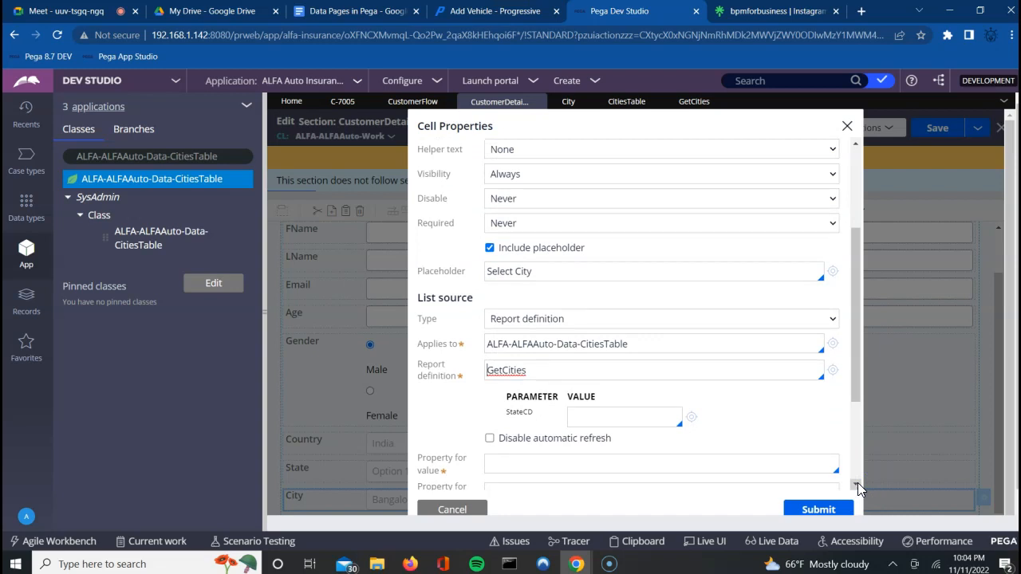
# Step: Pass .State as the value of the StateCD report parameter
pyautogui.click(607, 423)
pyautogui.write('.')
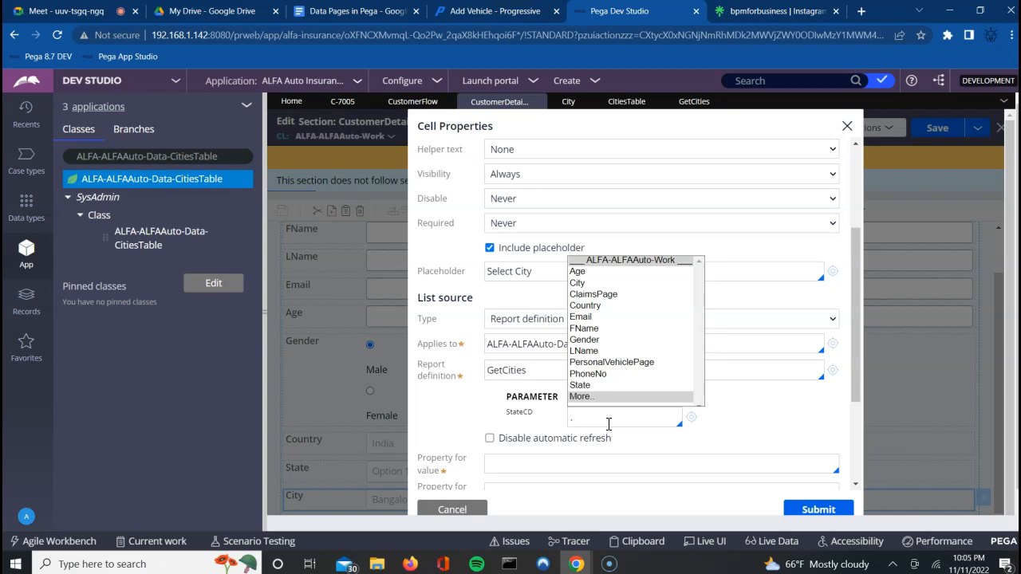
pyautogui.press('Down')
pyautogui.press('Down')
pyautogui.press('Down')
pyautogui.press('Down')
pyautogui.press('Down')
pyautogui.press('Down')
pyautogui.press('Down')
pyautogui.press('Down')
pyautogui.press('Down')
pyautogui.press('Down')
pyautogui.press('Down')
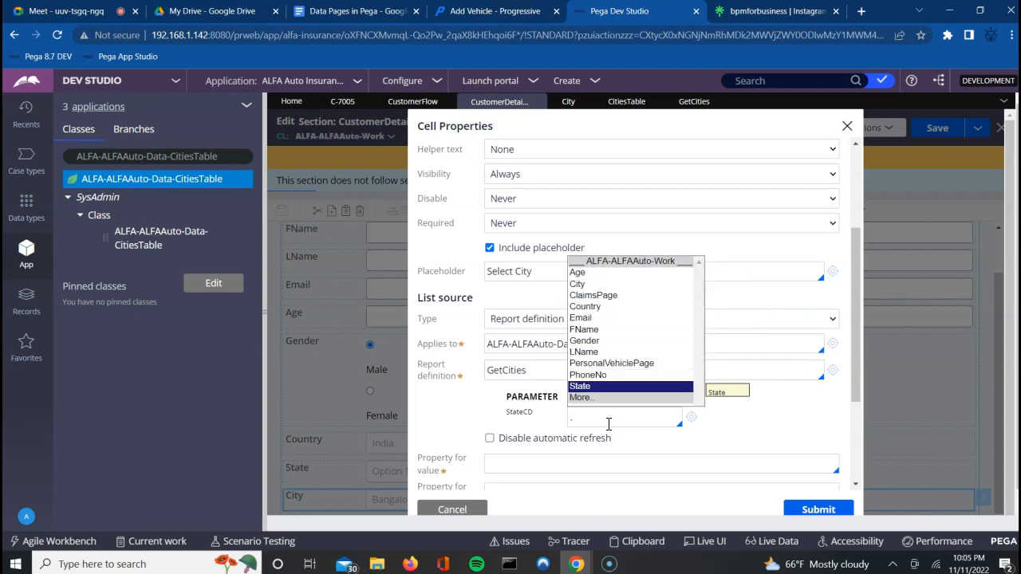
pyautogui.press('Return')
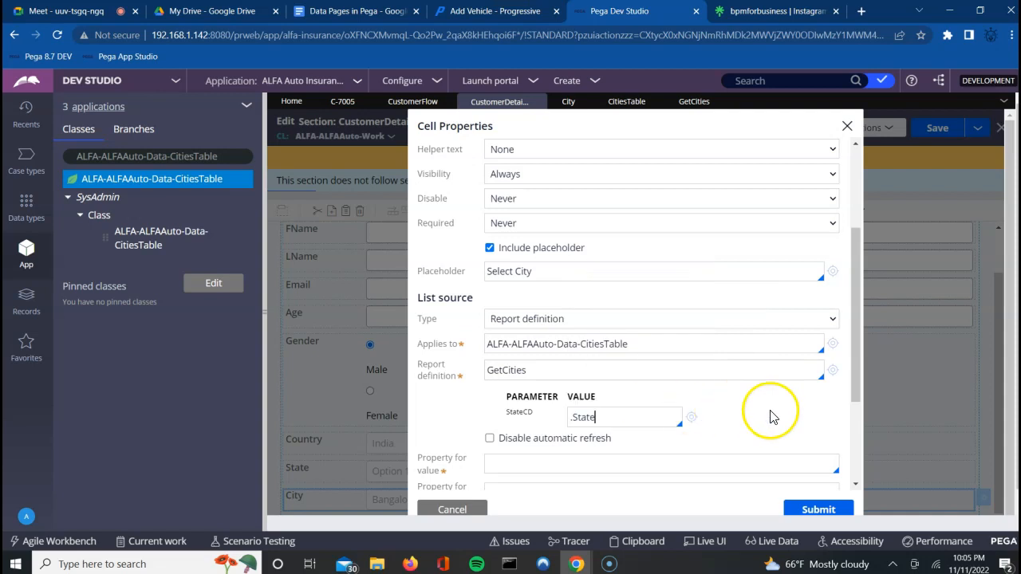
pyautogui.scroll(-2, 857, 483)
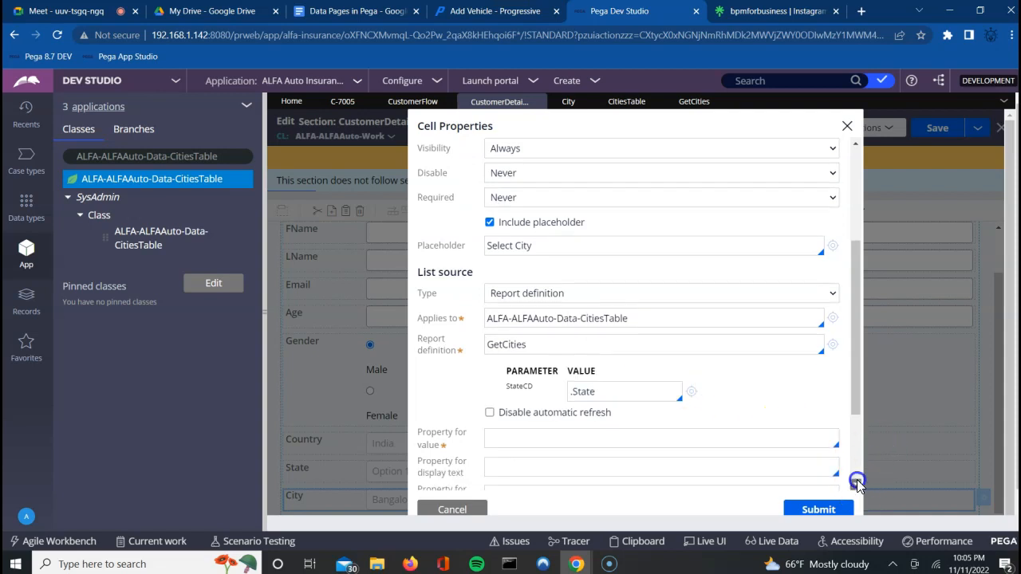
pyautogui.scroll(-2, 857, 483)
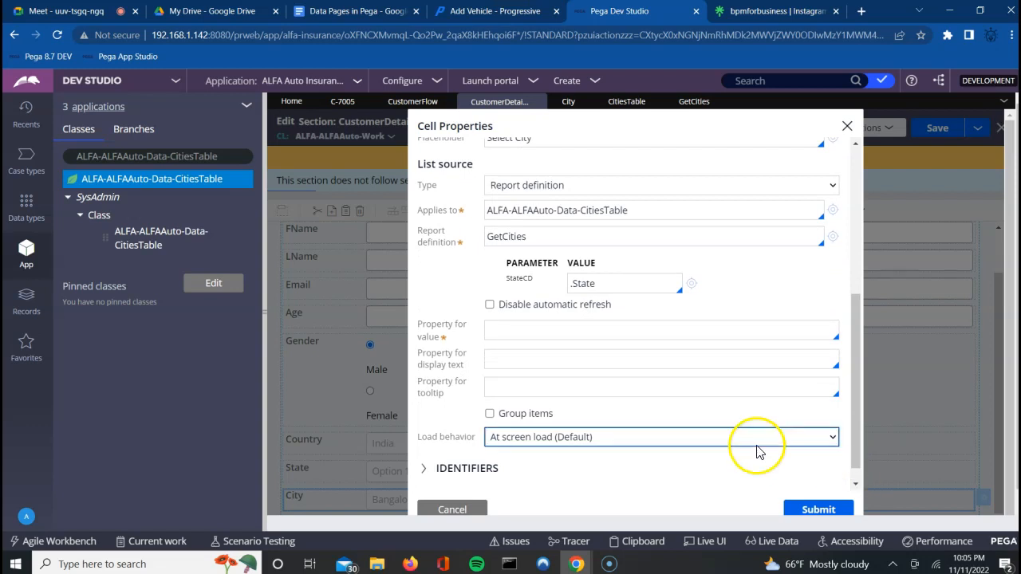
# Step: Use .CityCode as option value and .CityName as display text, submit, and save CustomerDetailsSection
pyautogui.click(567, 330)
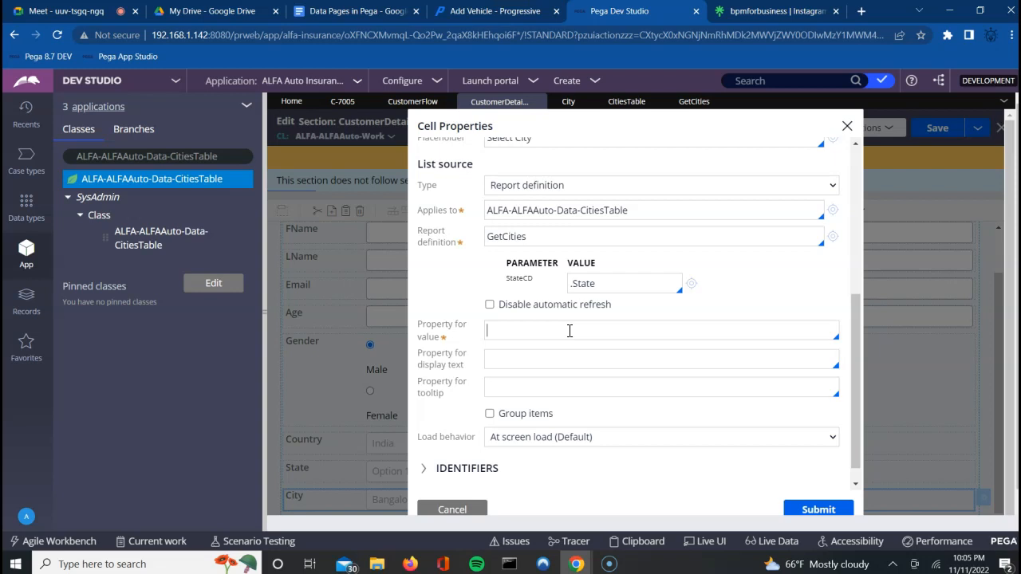
pyautogui.write('.')
pyautogui.press('Down')
pyautogui.press('Down')
pyautogui.press('Return')
pyautogui.click(528, 359)
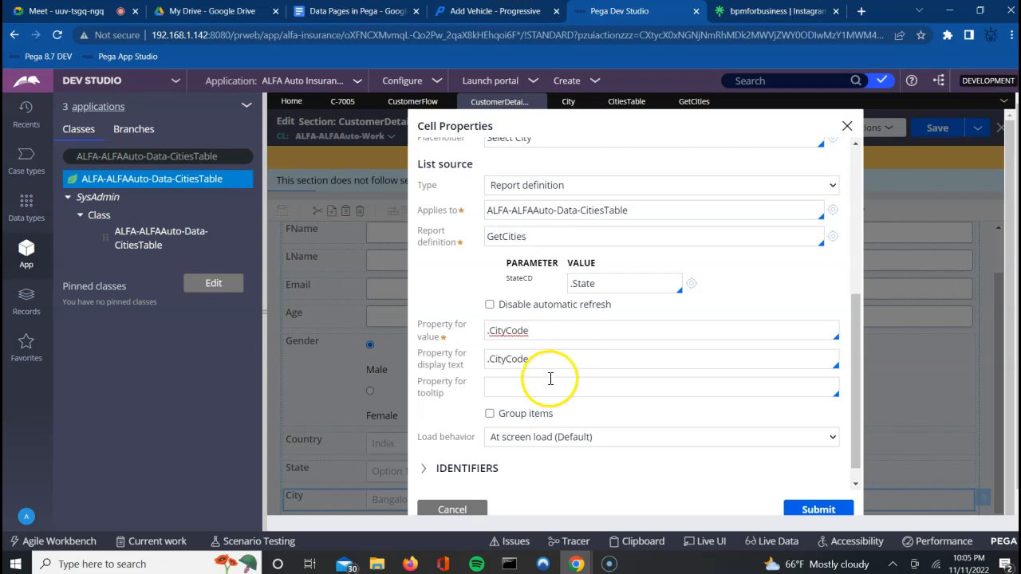
pyautogui.press('BackSpace')
pyautogui.press('BackSpace')
pyautogui.press('BackSpace')
pyautogui.press('BackSpace')
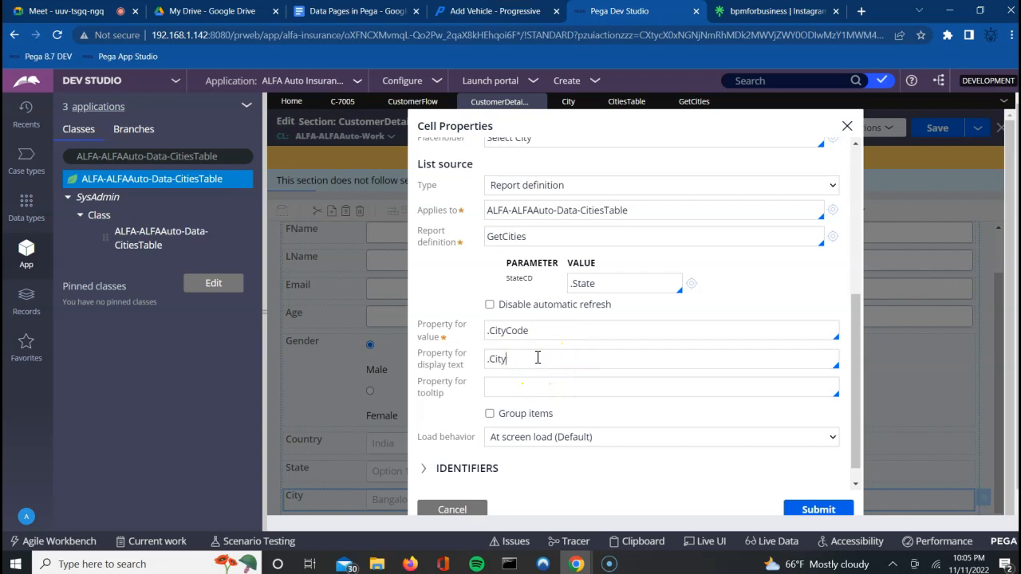
pyautogui.press('Return')
pyautogui.click(587, 378)
pyautogui.click(817, 511)
pyautogui.click(935, 129)
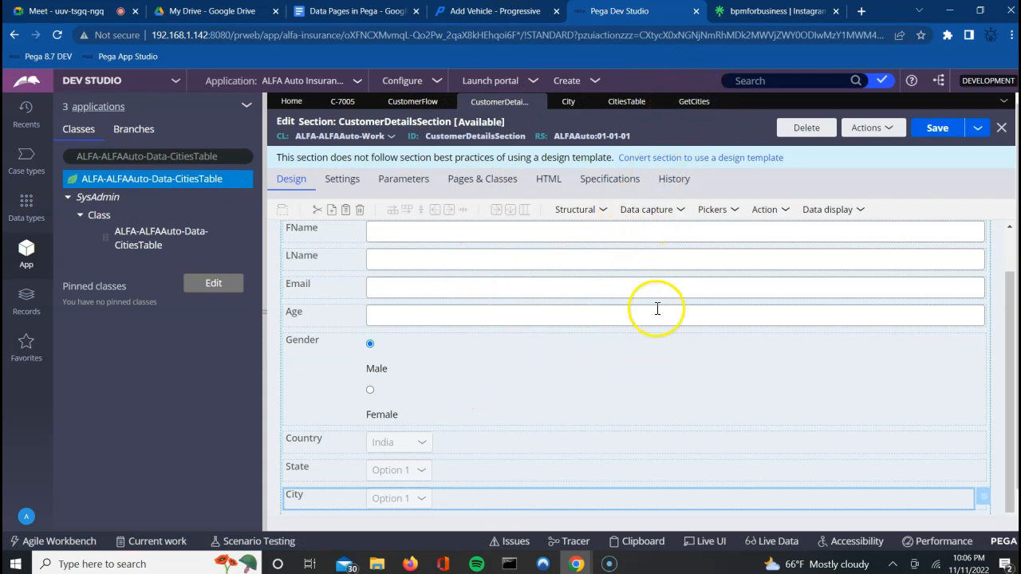
pyautogui.click(876, 134)
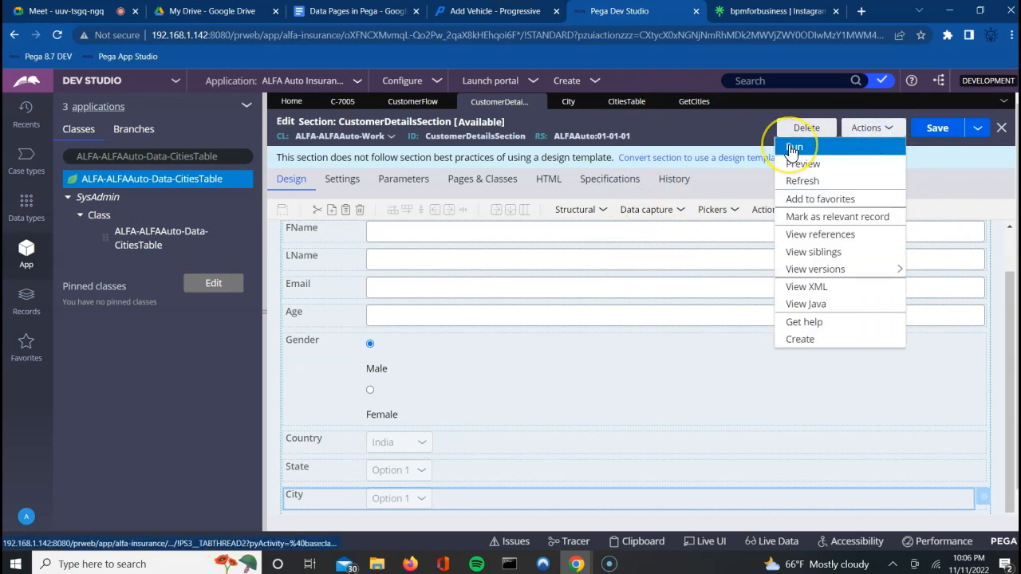
pyautogui.click(792, 150)
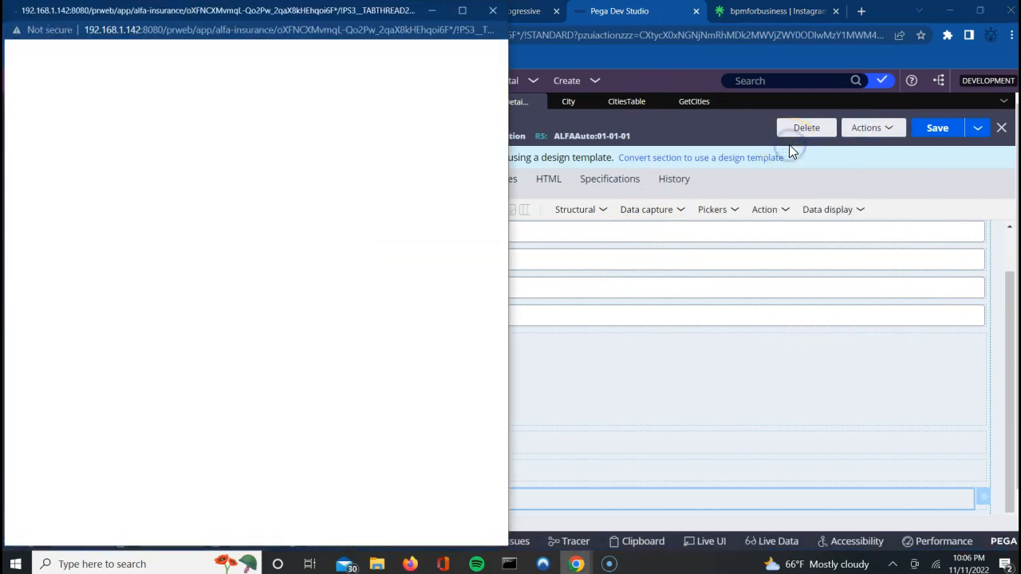
pyautogui.click(492, 11)
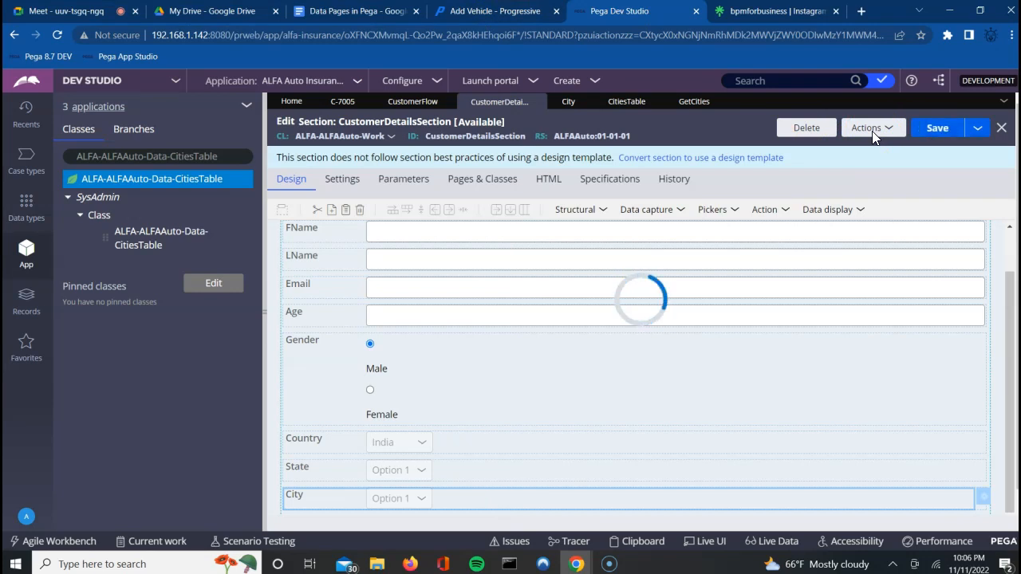
pyautogui.click(872, 134)
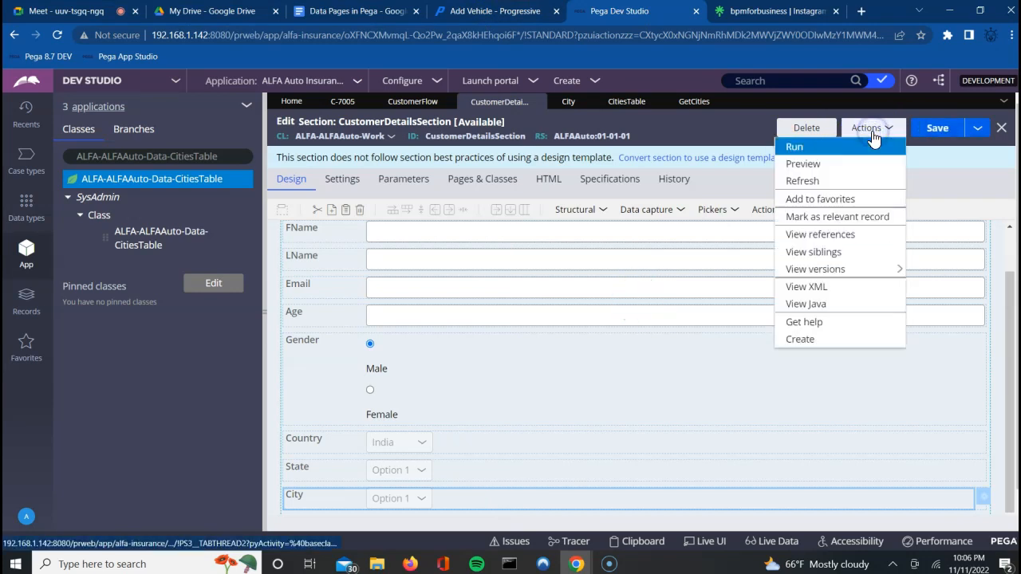
pyautogui.click(815, 147)
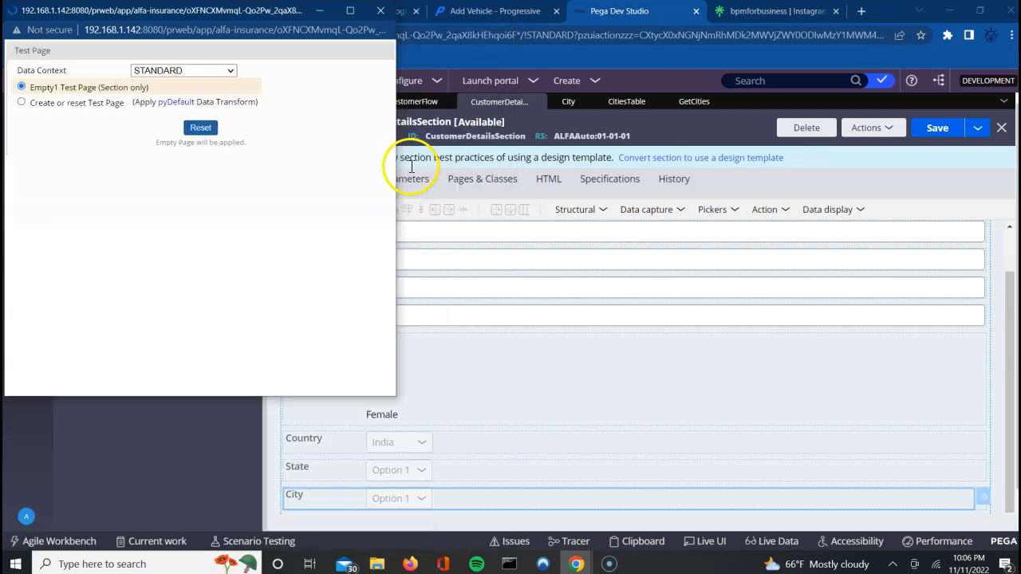
pyautogui.click(200, 315)
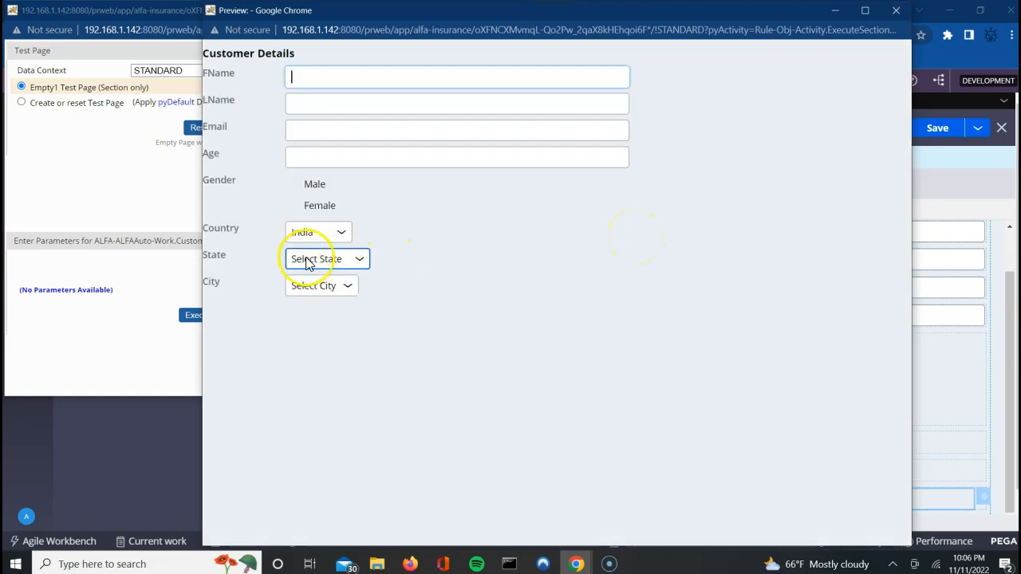
pyautogui.click(895, 10)
pyautogui.click(380, 11)
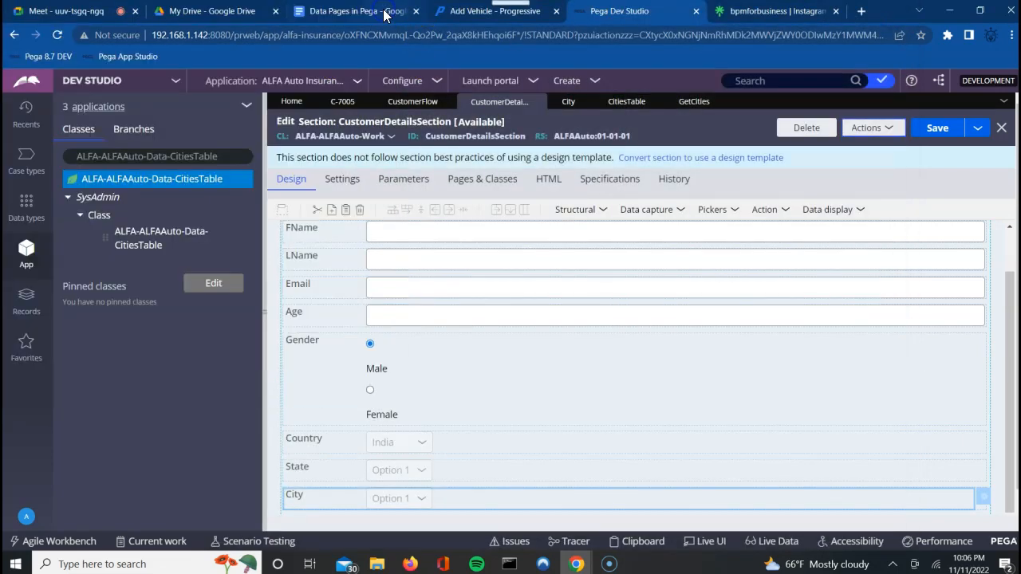
pyautogui.click(416, 102)
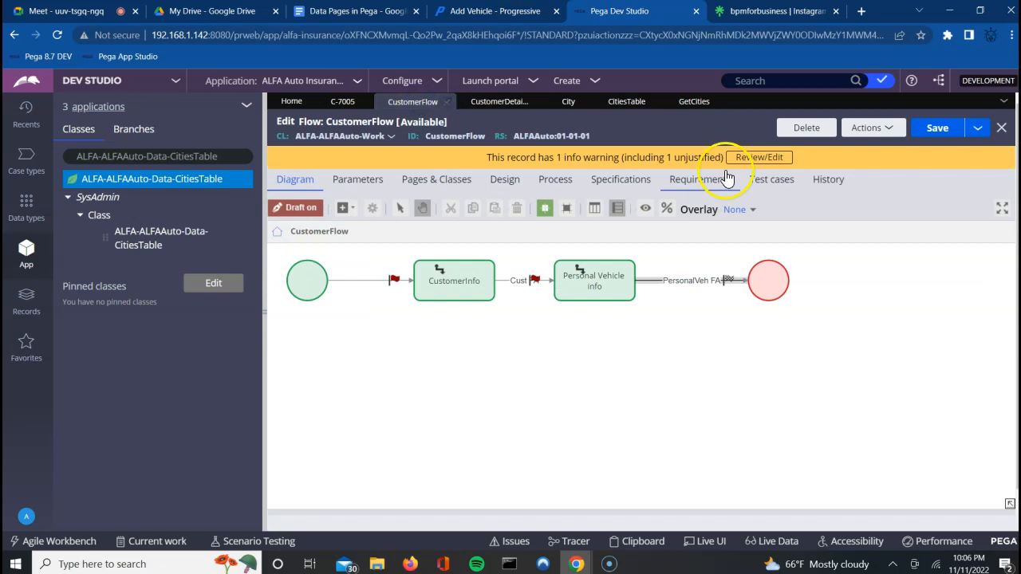
# Step: Run CustomerFlow to start a new case and enter the customer's first and last name
pyautogui.click(869, 128)
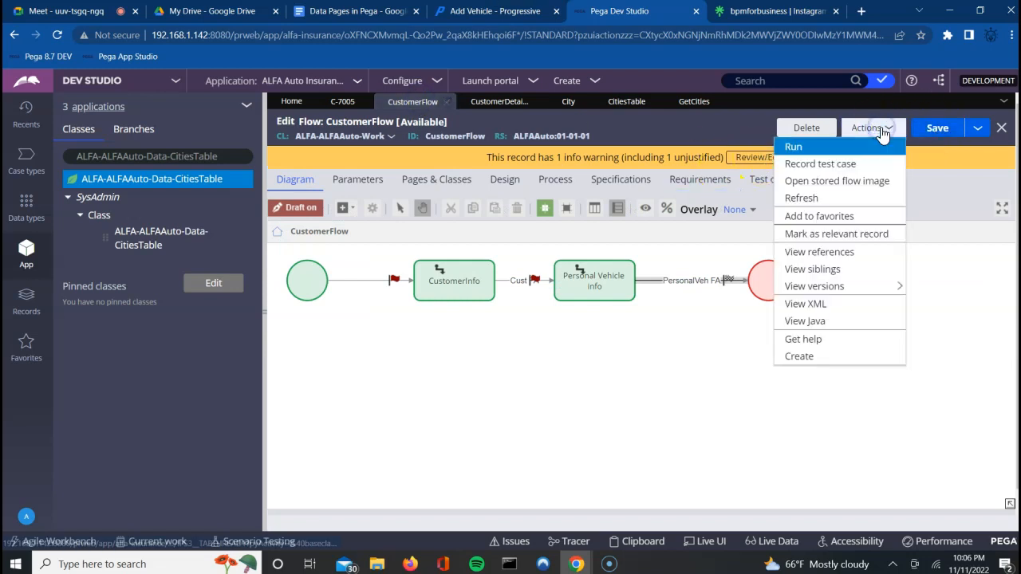
pyautogui.click(804, 148)
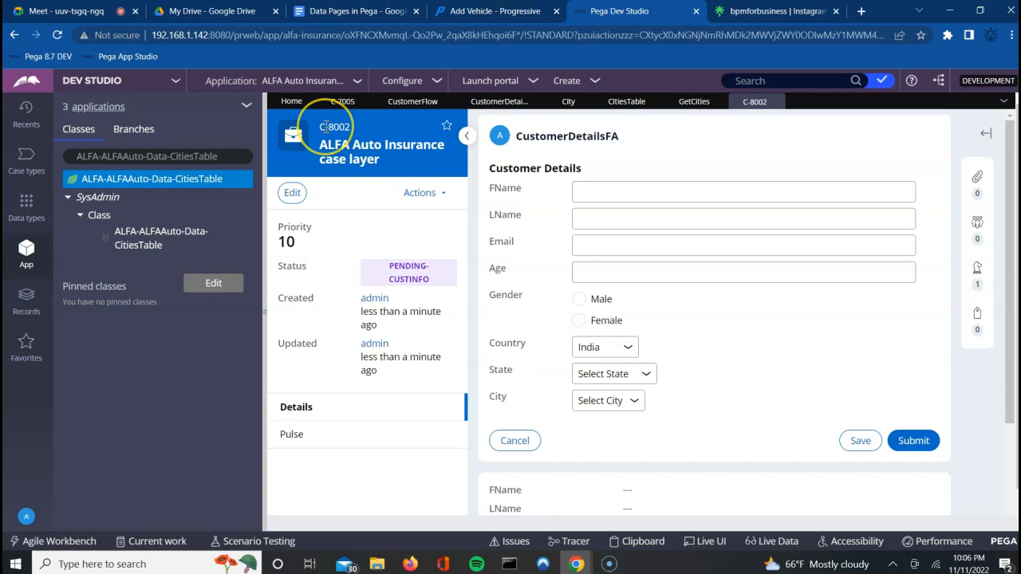
pyautogui.click(608, 191)
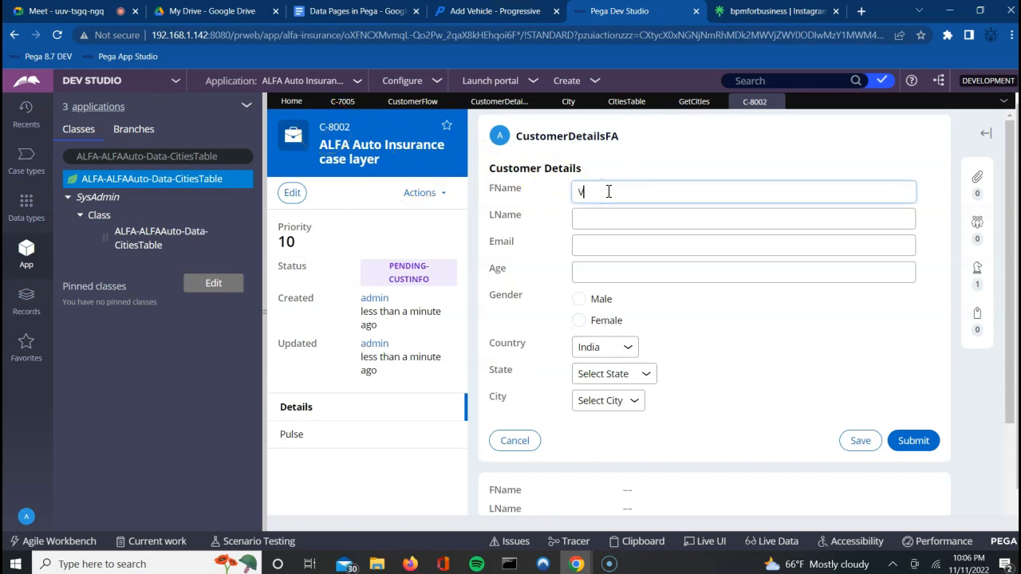
pyautogui.press('Tab')
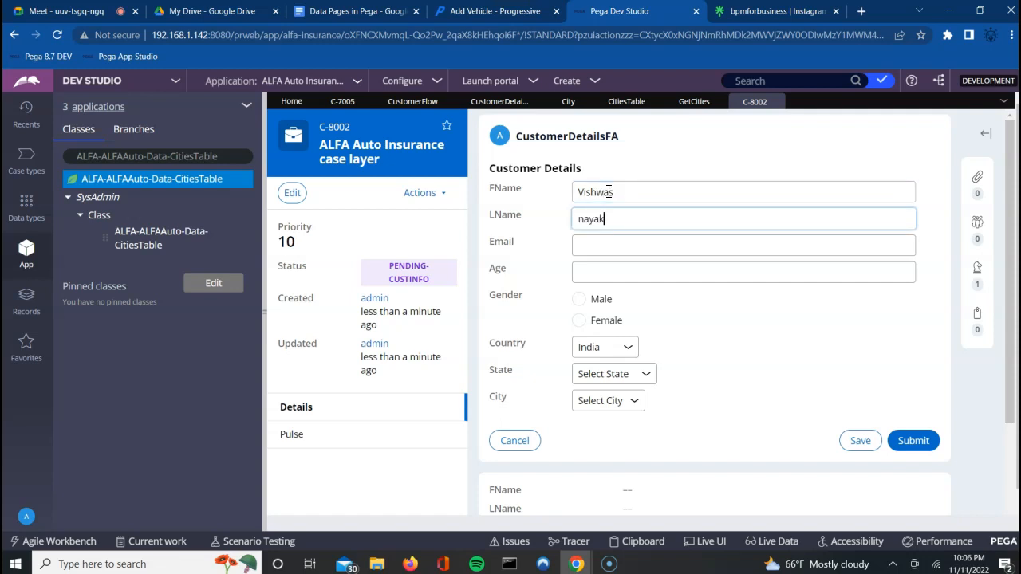
# Step: Enter the customer's e-mail address, age 25 and Male gender in the case form
pyautogui.press('Tab')
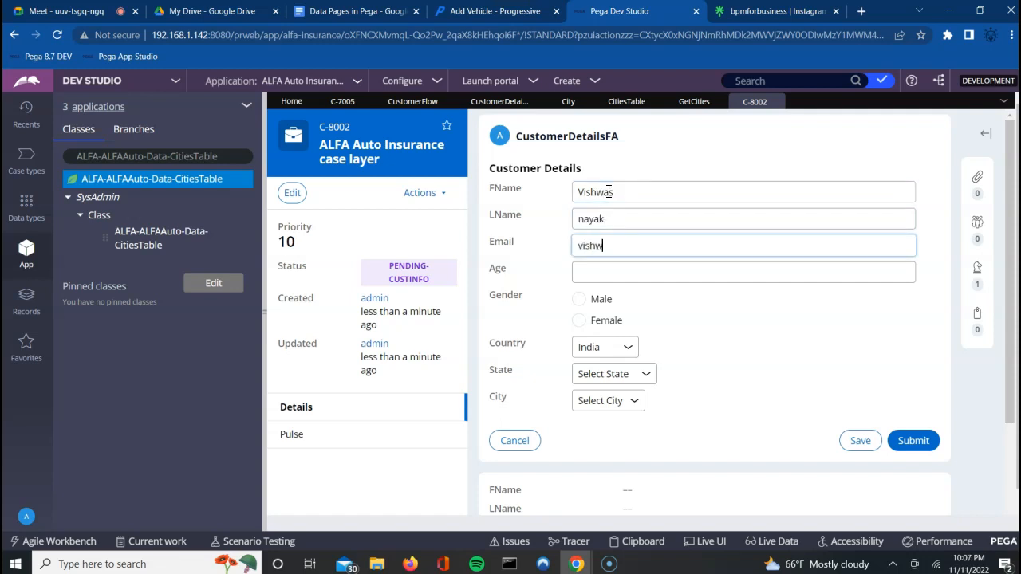
pyautogui.press('Tab')
pyautogui.write('25')
pyautogui.press('Tab')
pyautogui.click(578, 299)
pyautogui.click(602, 344)
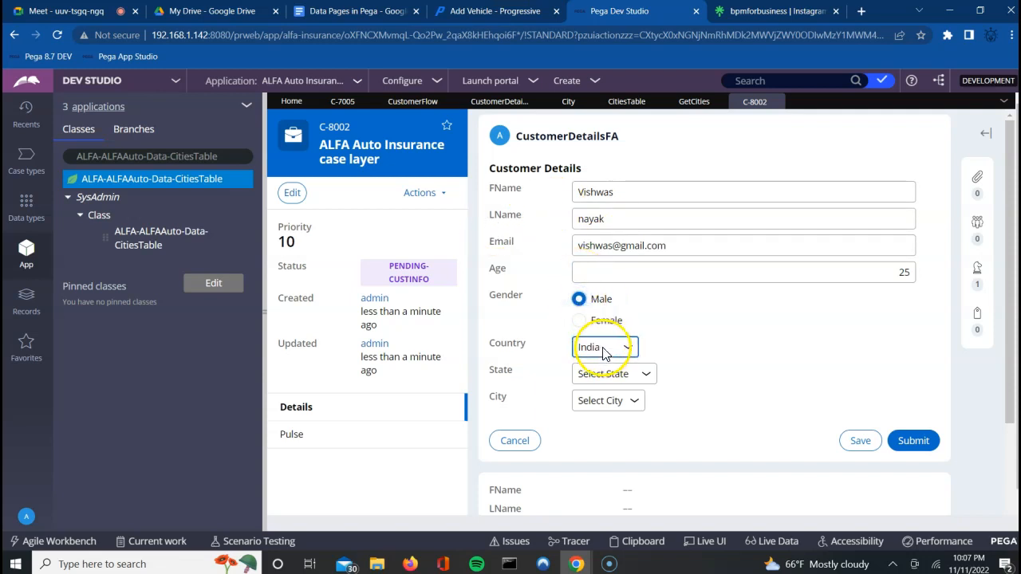
pyautogui.click(612, 372)
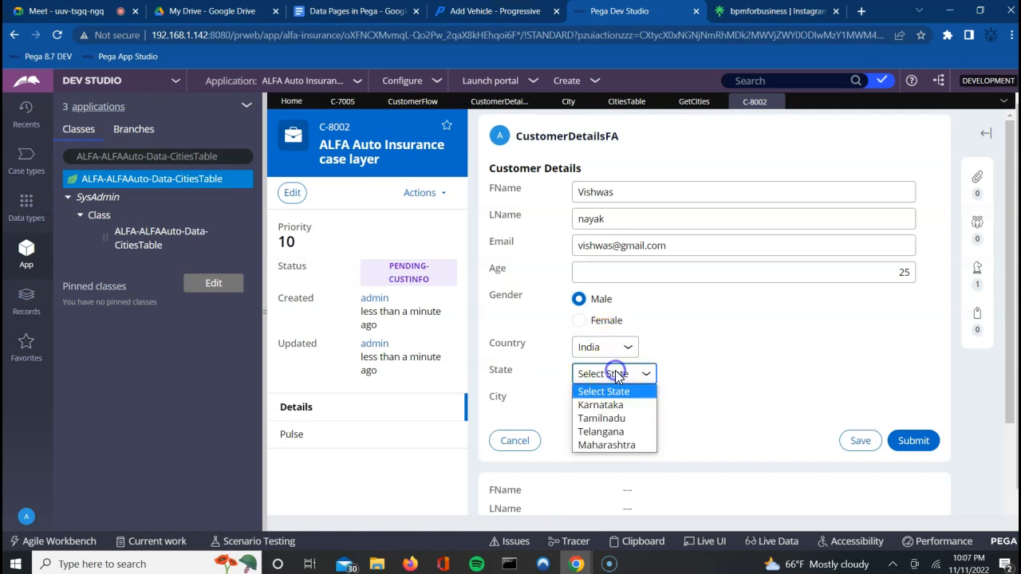
# Step: Select Karnataka, then Tamilnadu as State, checking the City options offered for each
pyautogui.click(602, 406)
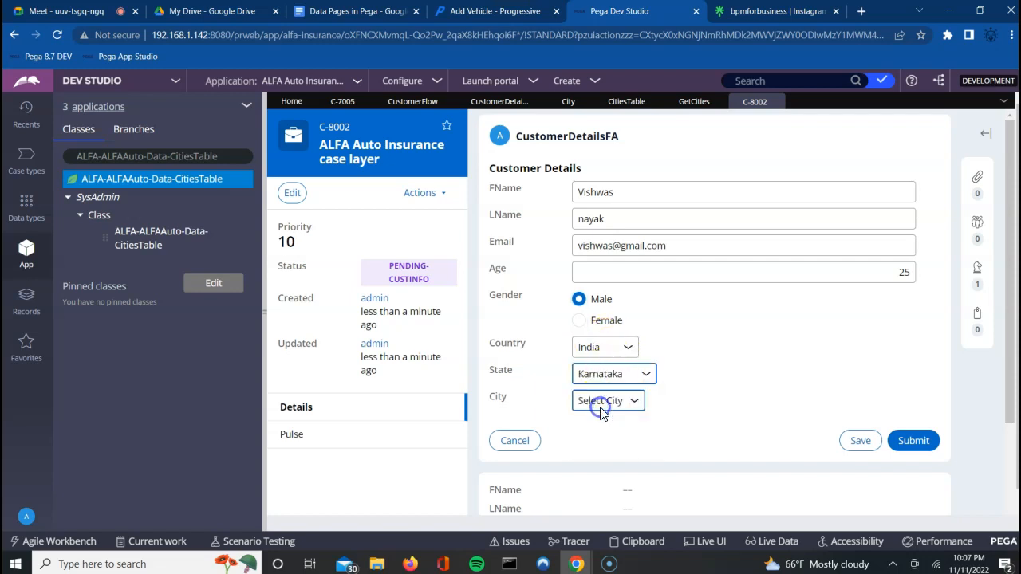
pyautogui.click(611, 401)
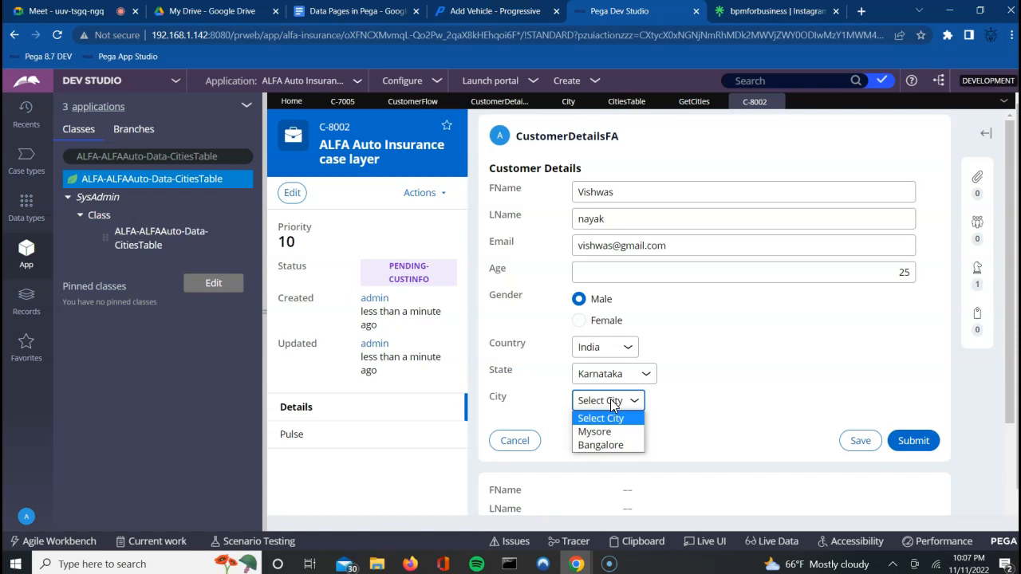
pyautogui.click(635, 378)
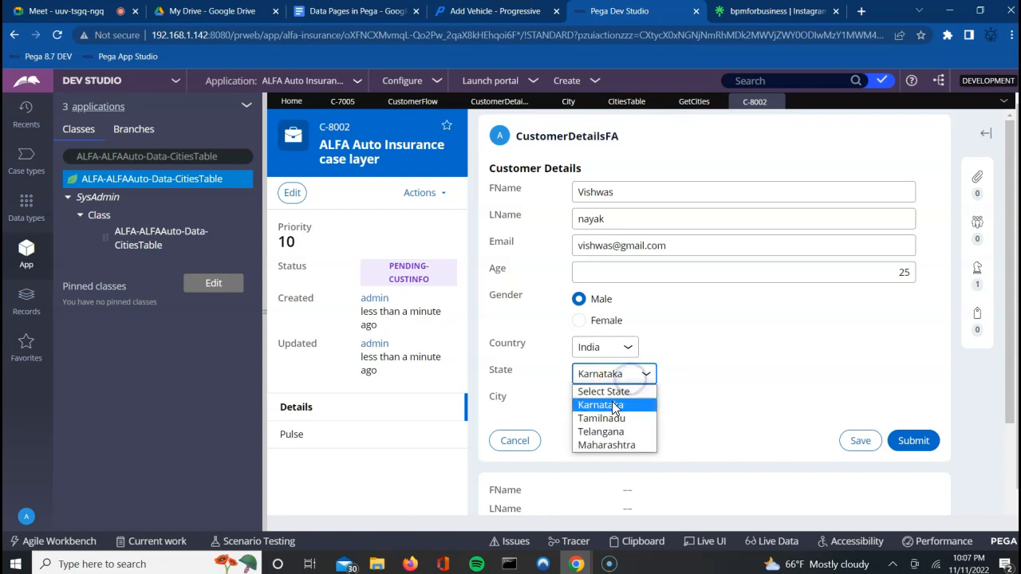
pyautogui.click(608, 420)
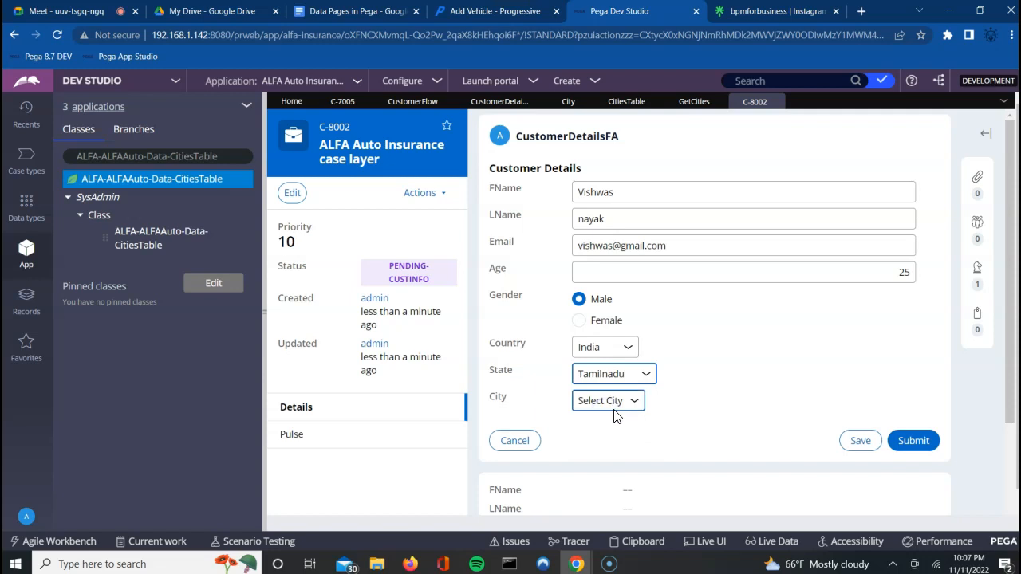
pyautogui.click(611, 404)
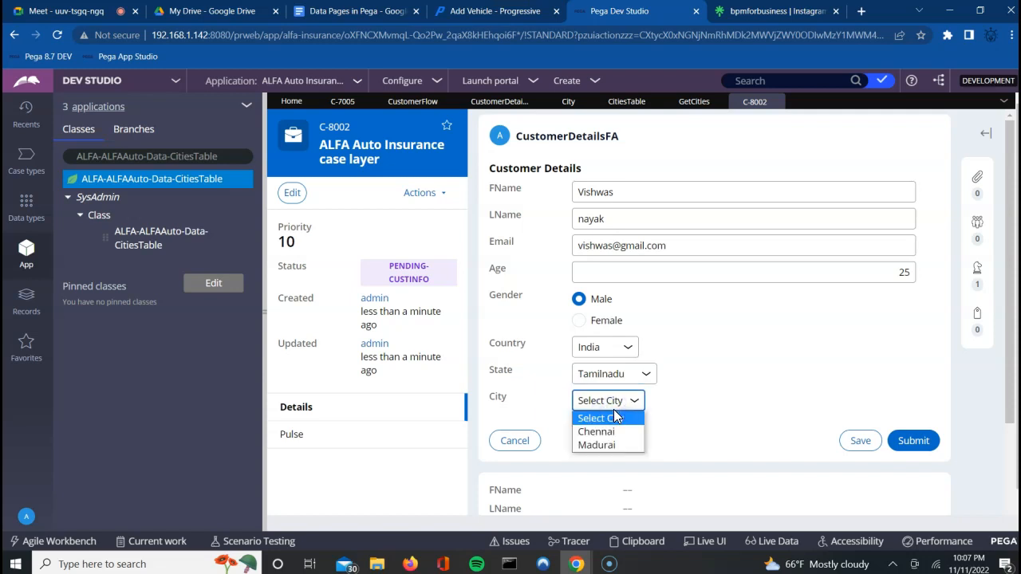
# Step: Set State to Telangana and confirm City offers only Hyderabad and Secunderabad
pyautogui.click(644, 373)
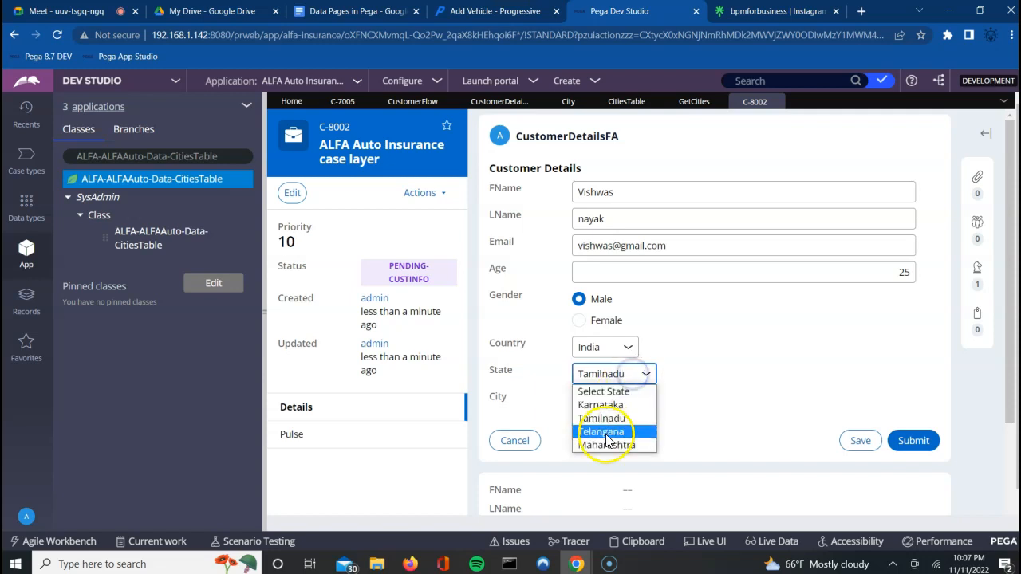
pyautogui.click(606, 433)
pyautogui.click(629, 402)
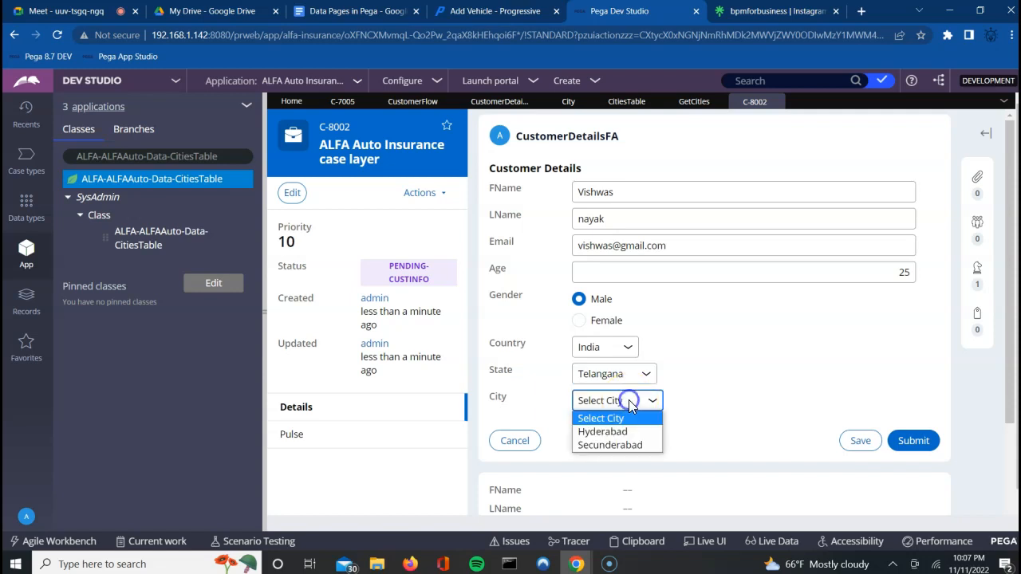
pyautogui.click(453, 10)
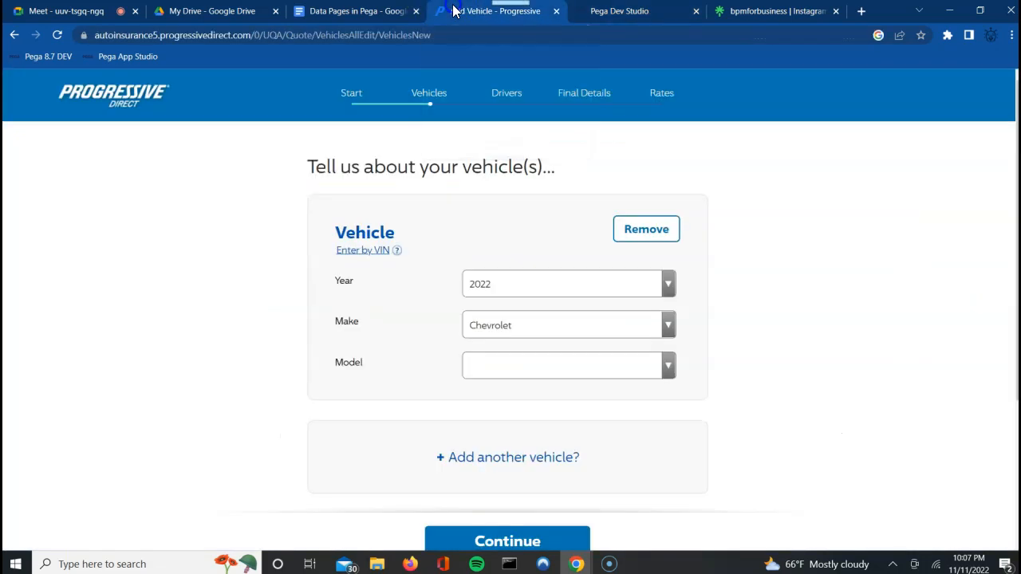
# Step: Change the Progressive vehicle make from Chevrolet to Dodge, leaving Model empty, then return to Pega
pyautogui.click(509, 335)
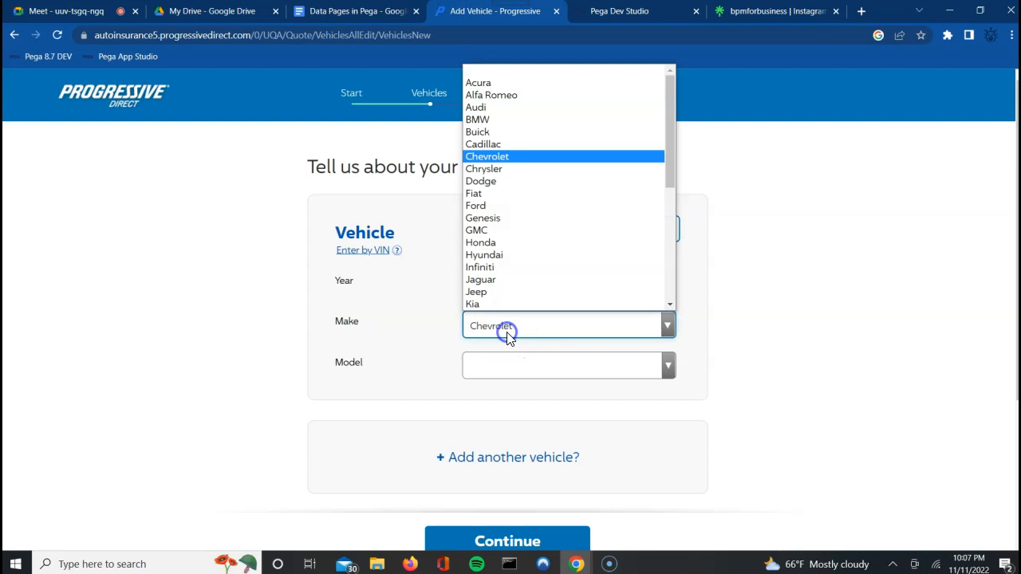
pyautogui.click(481, 181)
pyautogui.click(489, 359)
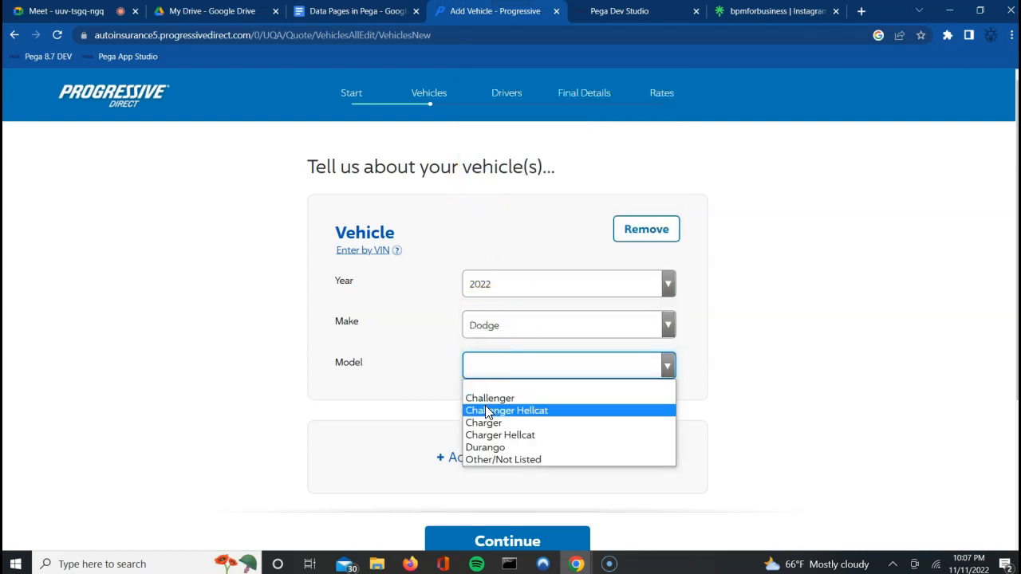
pyautogui.click(802, 381)
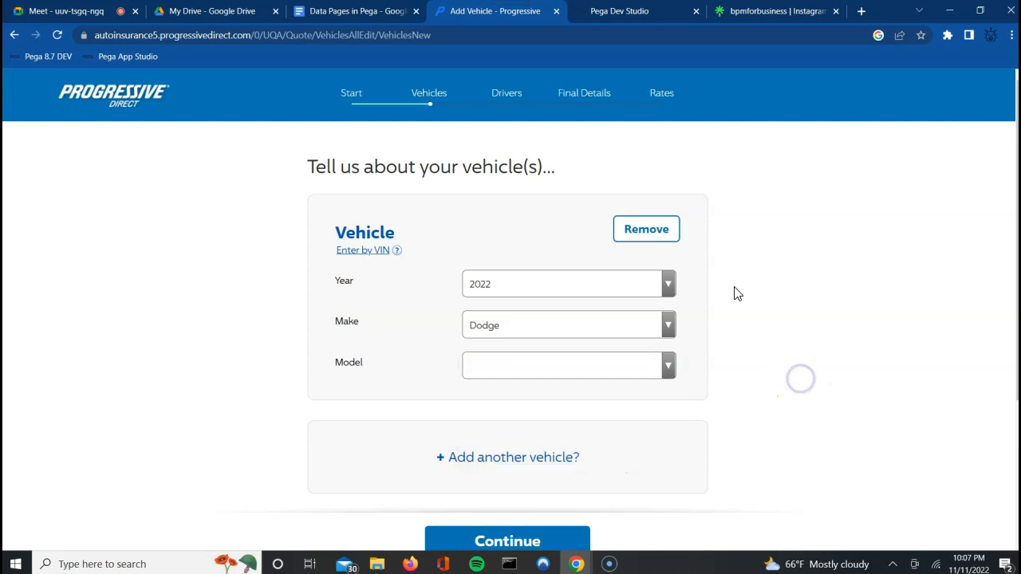
pyautogui.click(598, 10)
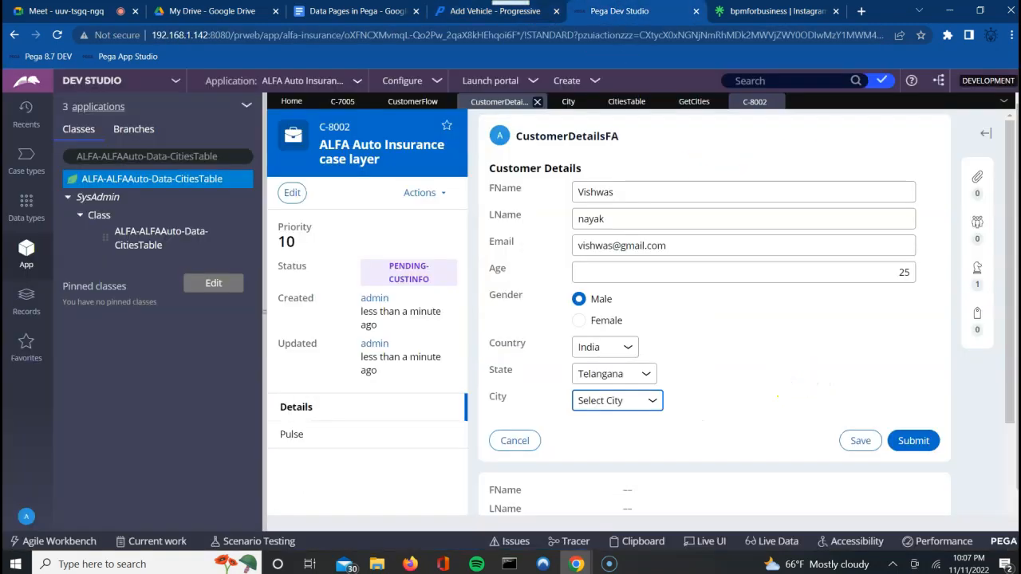
pyautogui.click(606, 407)
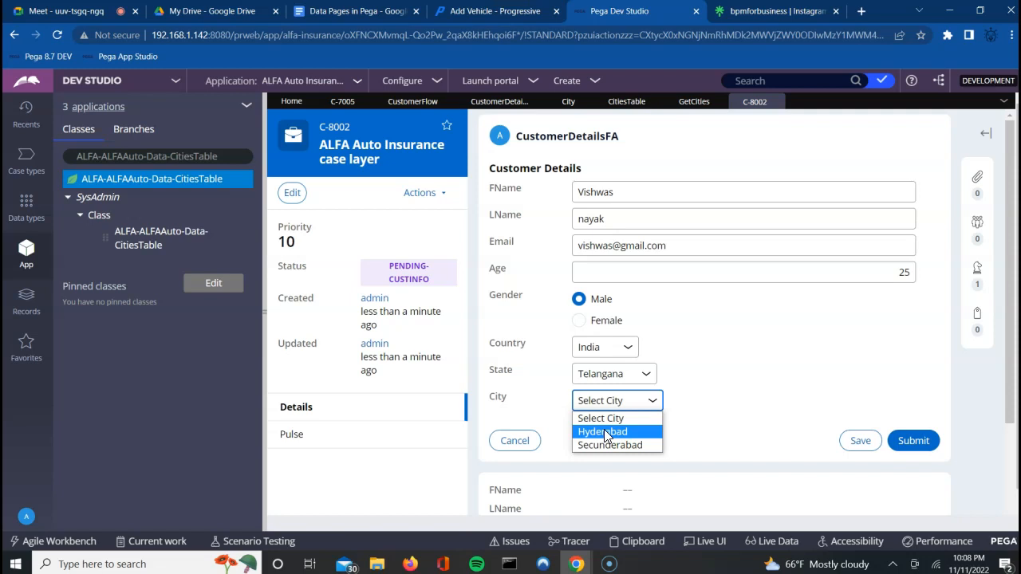
pyautogui.click(758, 347)
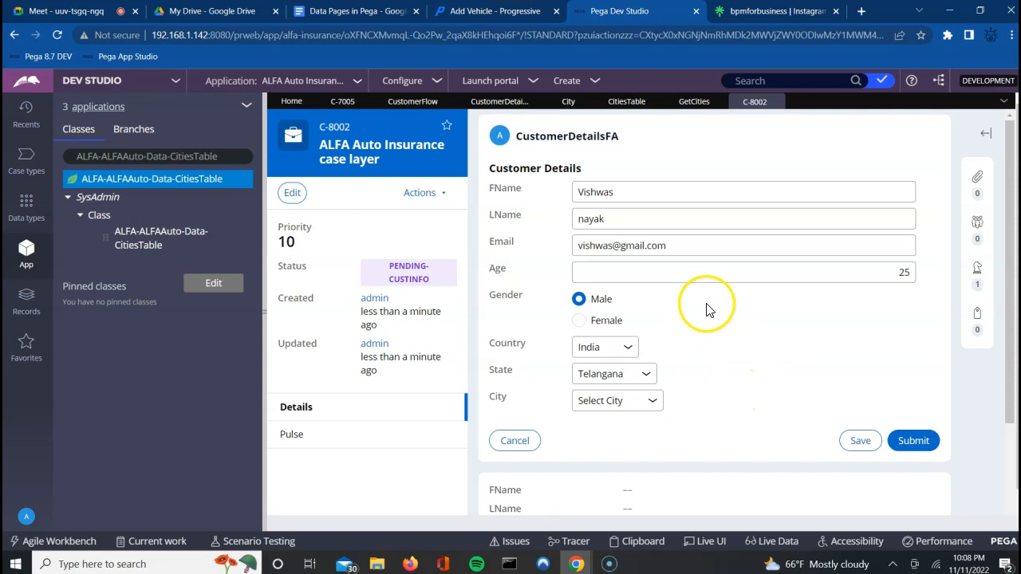
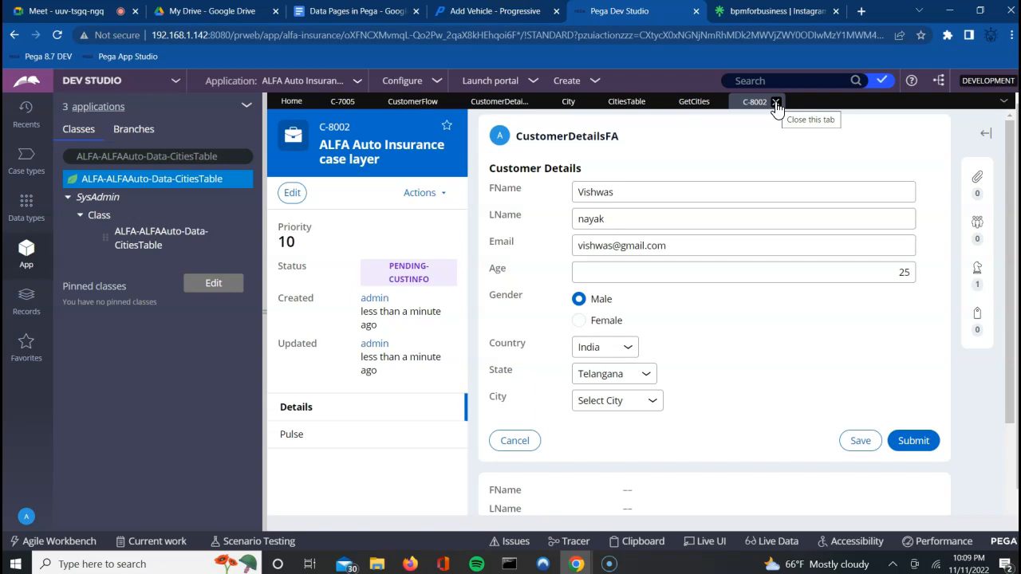
# Step: Close the C-8002 case, saving its pending changes, and select the CitiesTable class
pyautogui.click(775, 103)
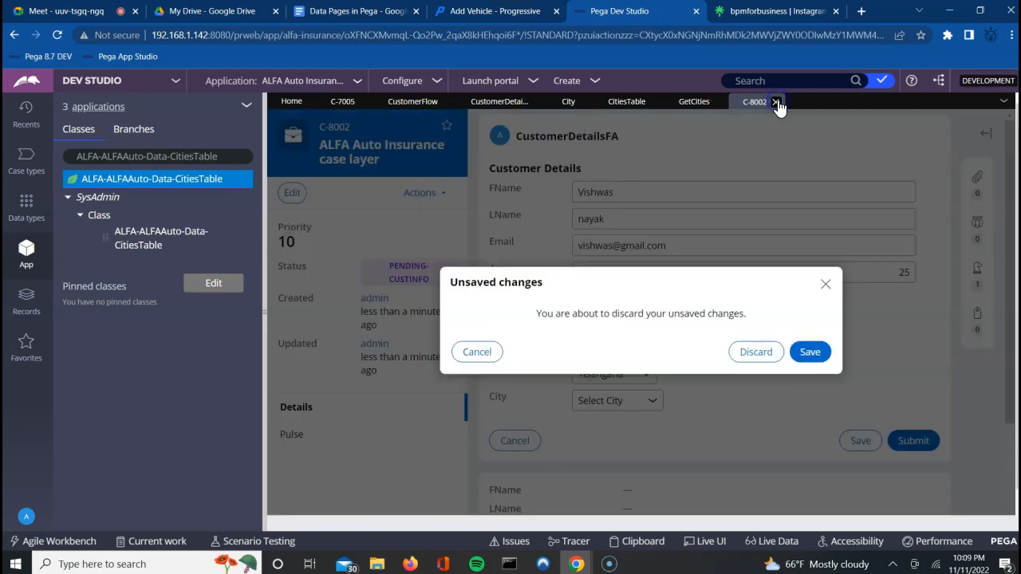
pyautogui.click(810, 351)
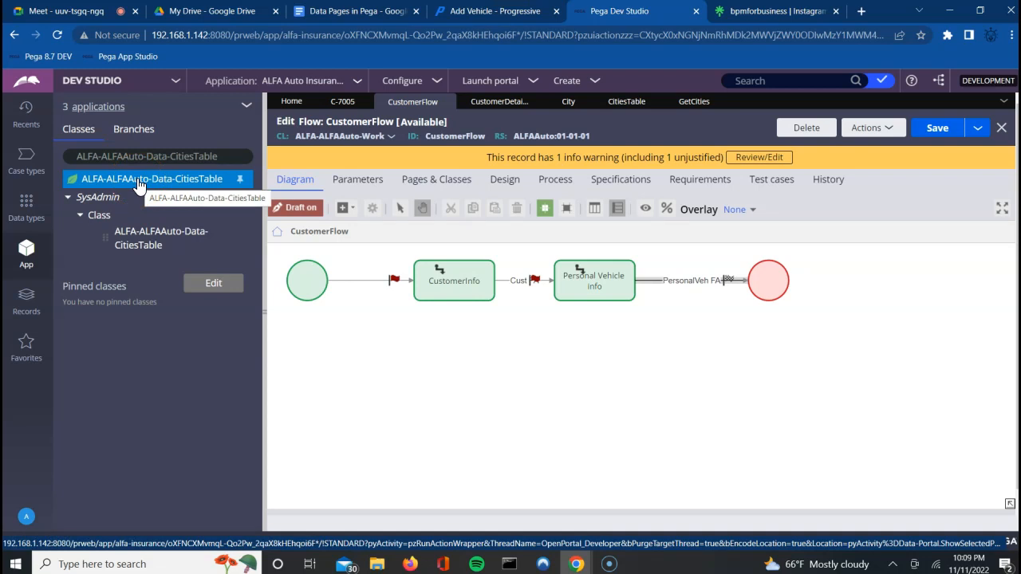
pyautogui.click(138, 183)
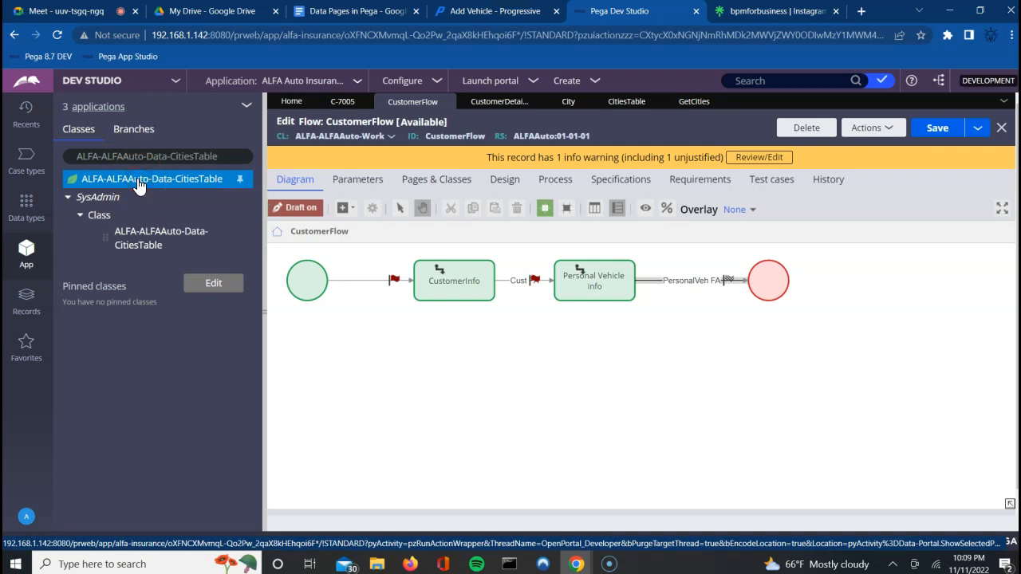
# Step: Create a data page labelled GetCities (D_GetCities) on the ALFA-ALFAAuto-Data-CitiesTable class
pyautogui.rightClick(140, 185)
pyautogui.moveTo(136, 206)
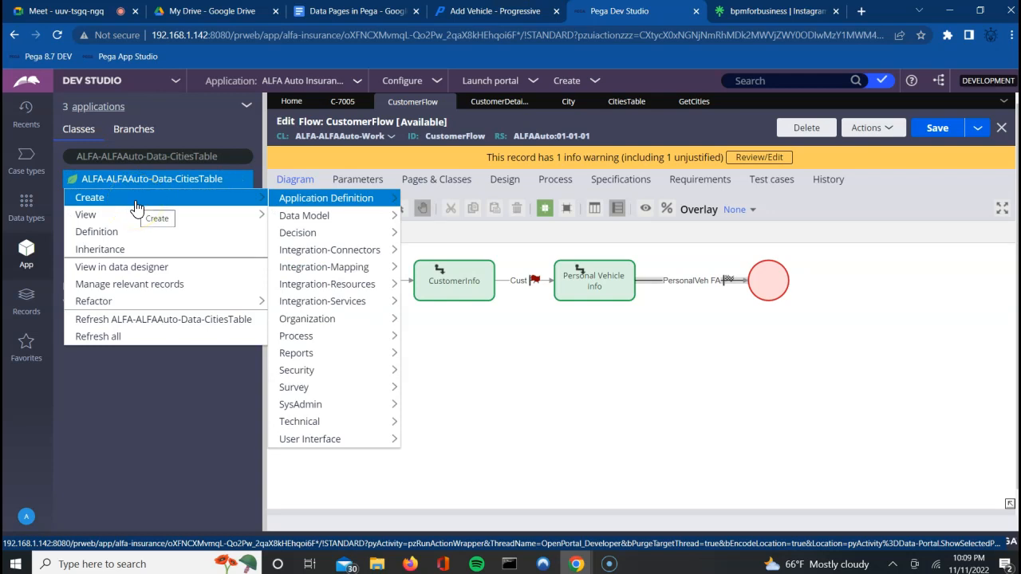
pyautogui.moveTo(299, 217)
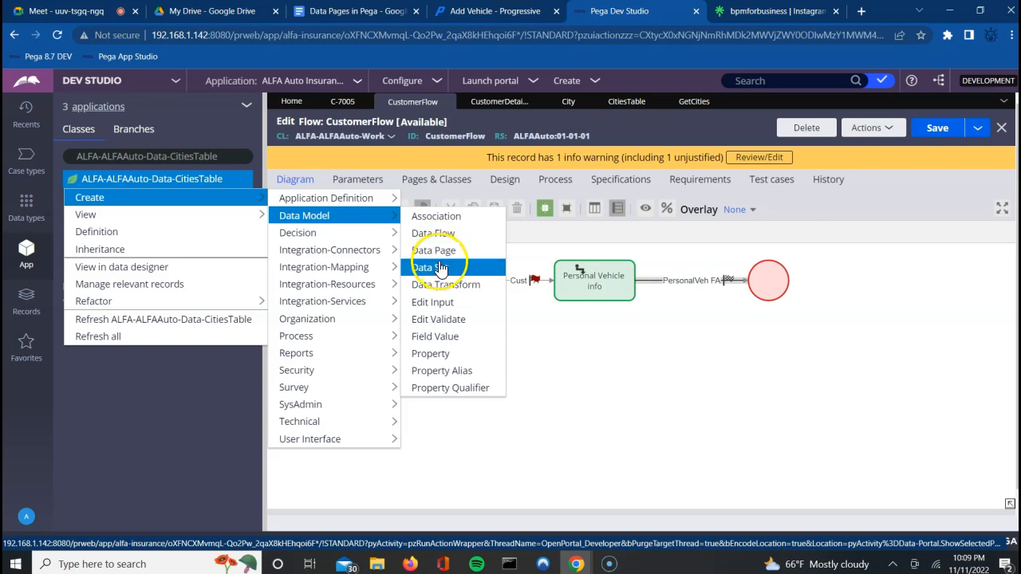
pyautogui.click(437, 252)
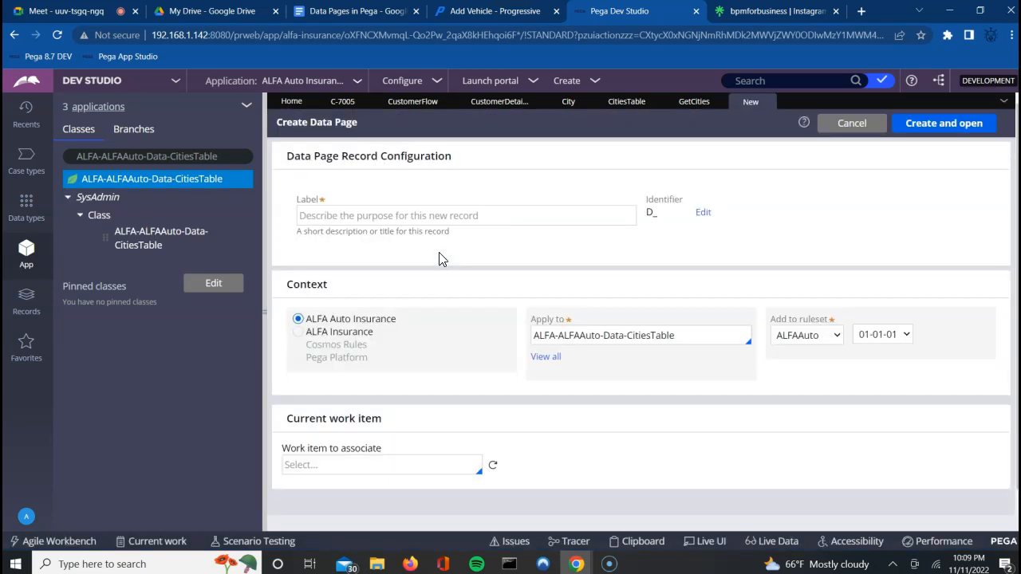
pyautogui.click(416, 216)
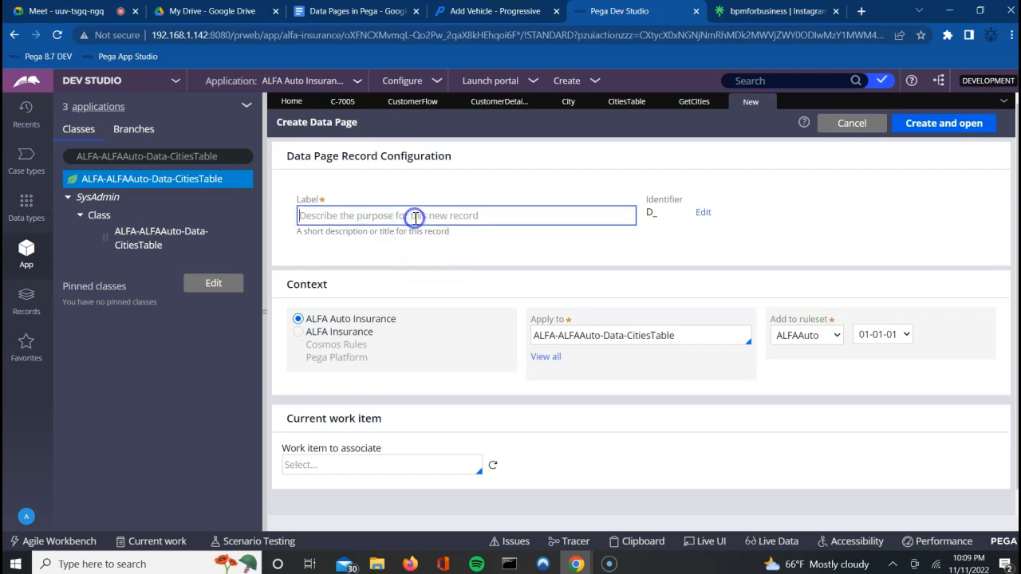
pyautogui.write('Ge')
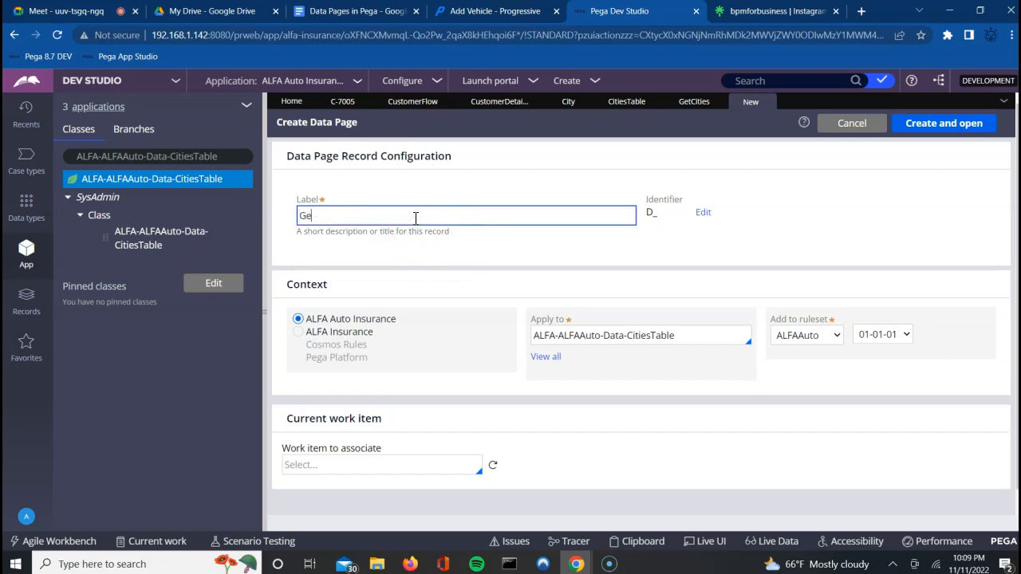
pyautogui.write('tCities')
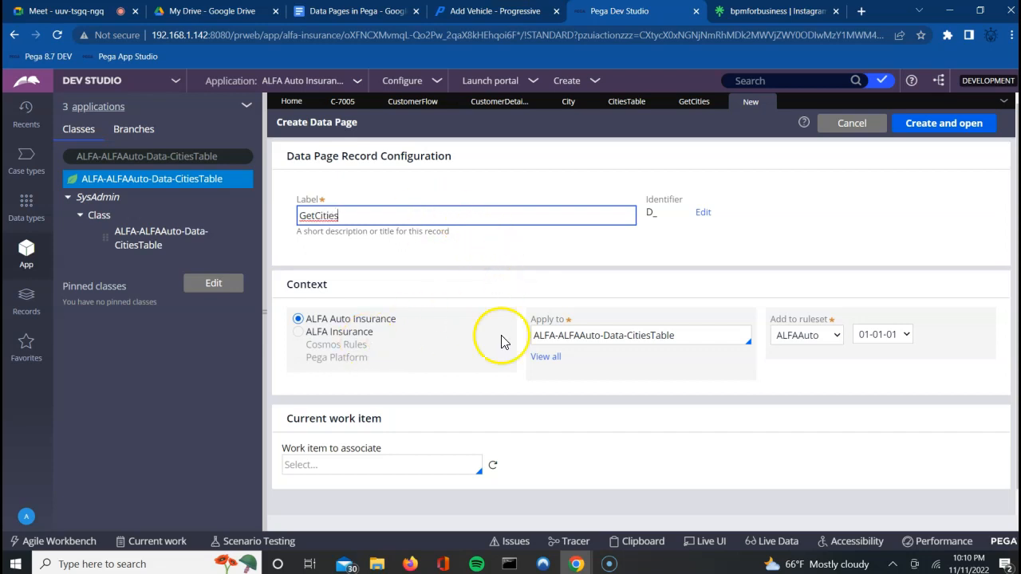
pyautogui.click(945, 124)
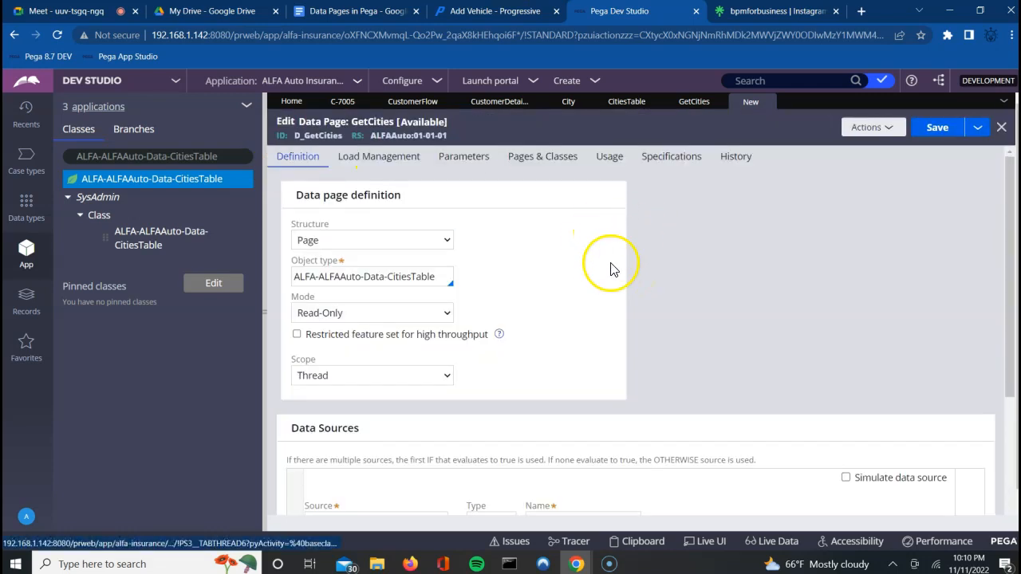
# Step: Add an input parameter named STCD to the GetCities data page
pyautogui.click(460, 159)
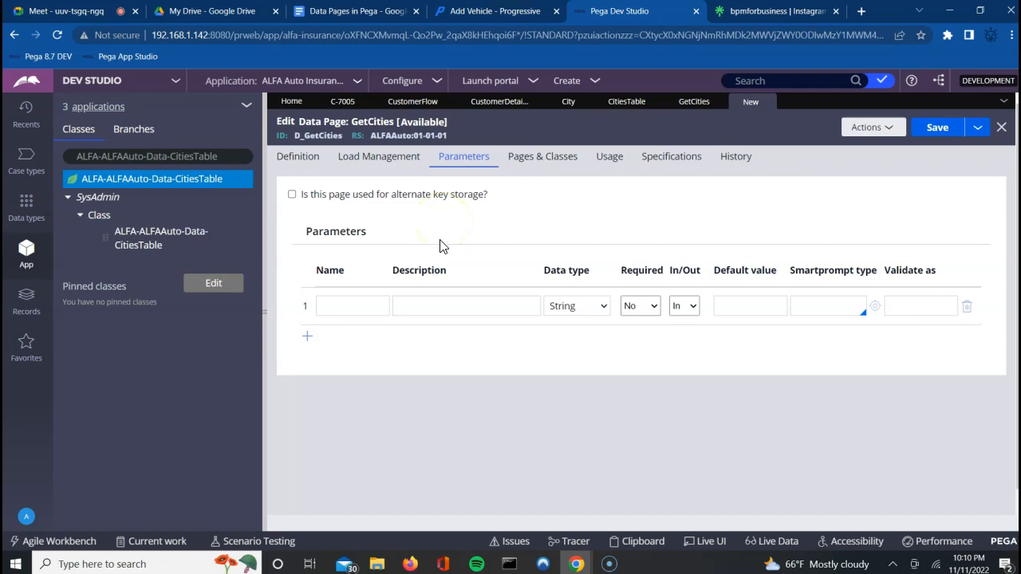
pyautogui.click(350, 313)
pyautogui.write('ST')
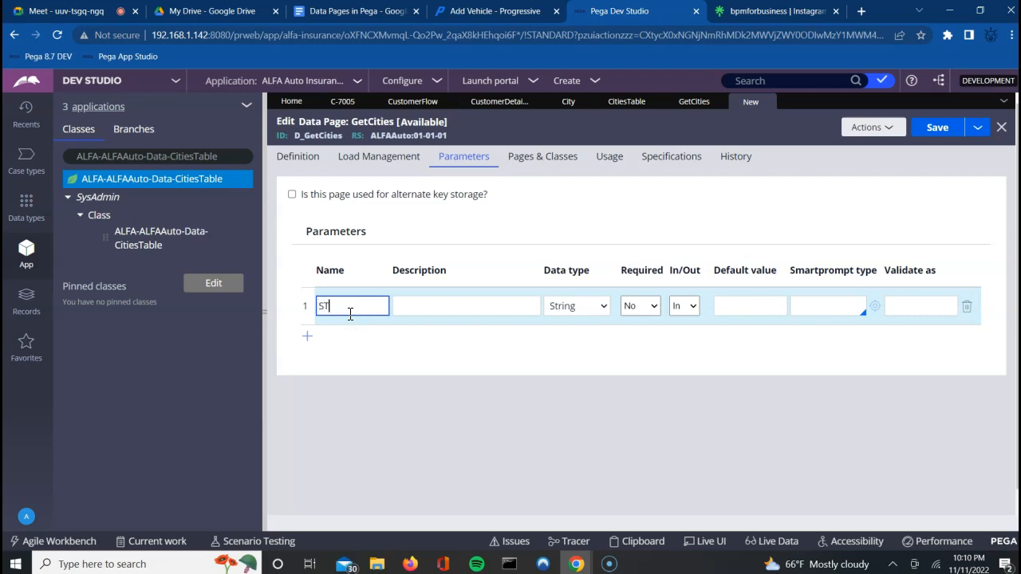
pyautogui.write('CD')
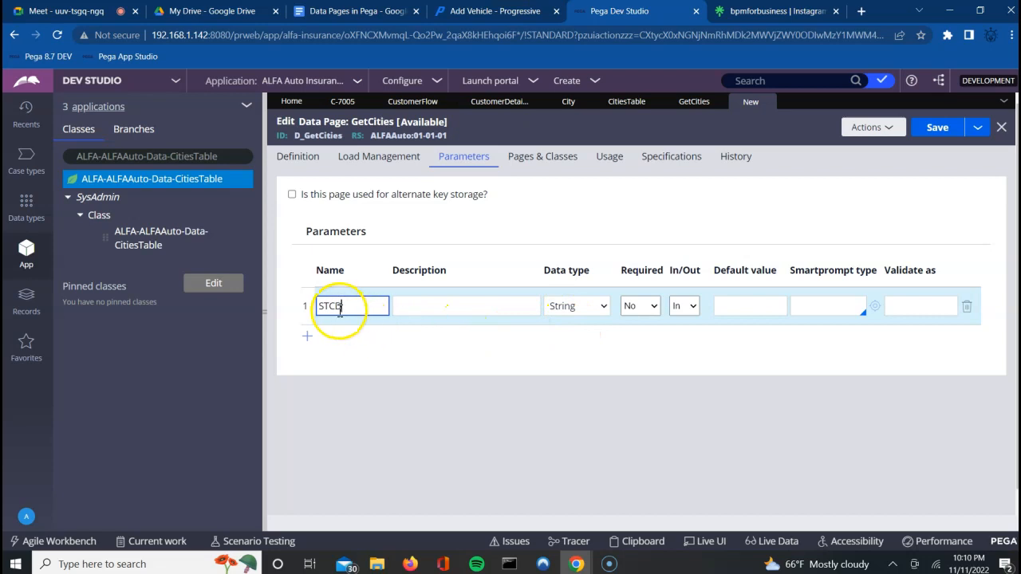
# Step: Set the data page structure to List, keeping Thread scope
pyautogui.click(304, 158)
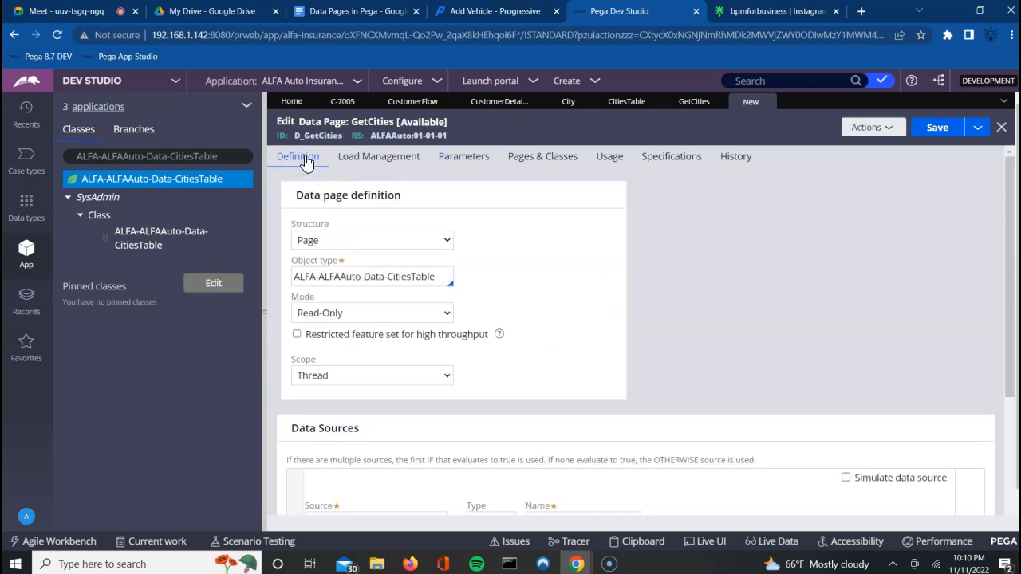
pyautogui.click(363, 240)
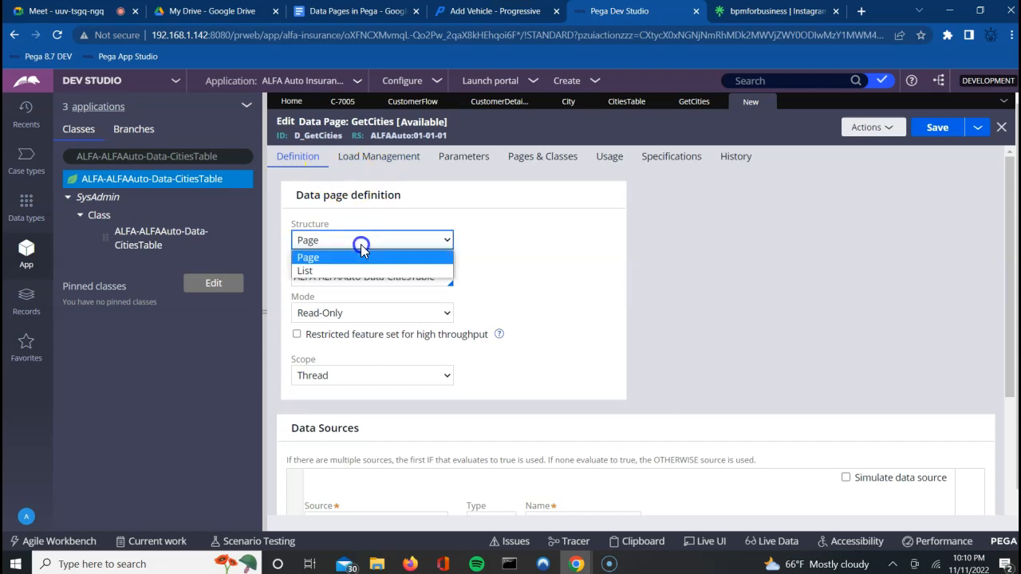
pyautogui.click(325, 275)
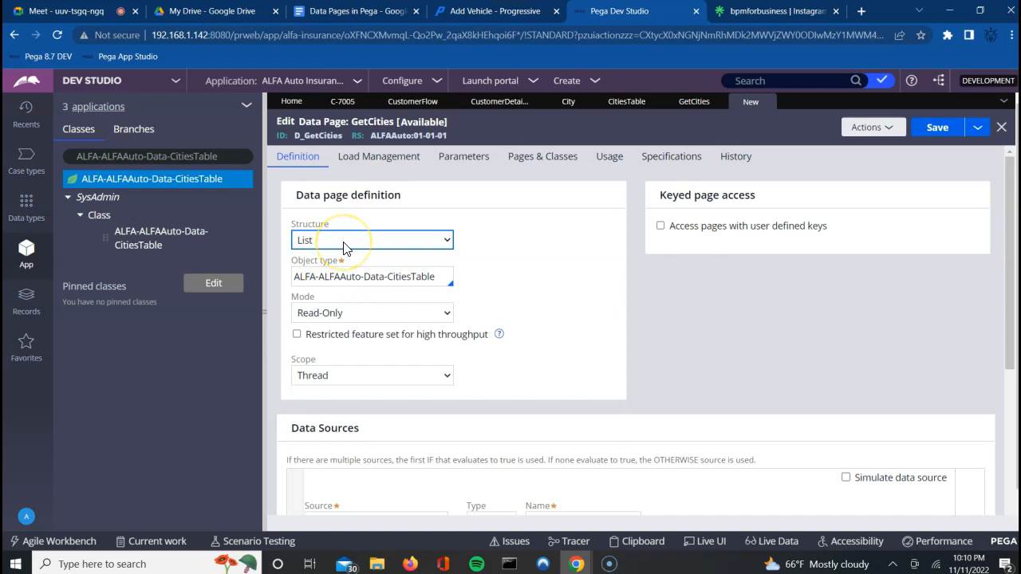
pyautogui.click(469, 368)
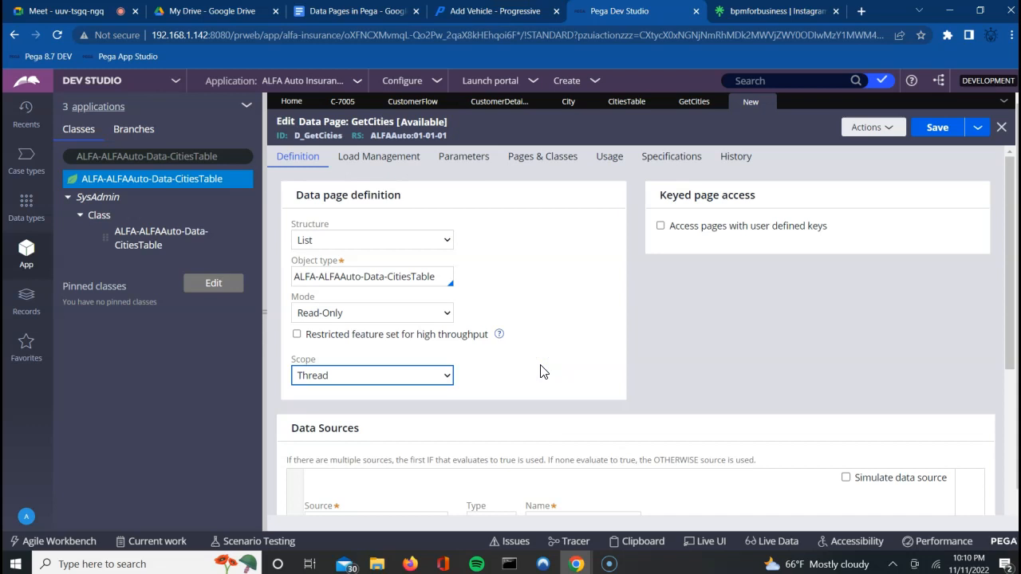
pyautogui.press('Down')
pyautogui.press('Up')
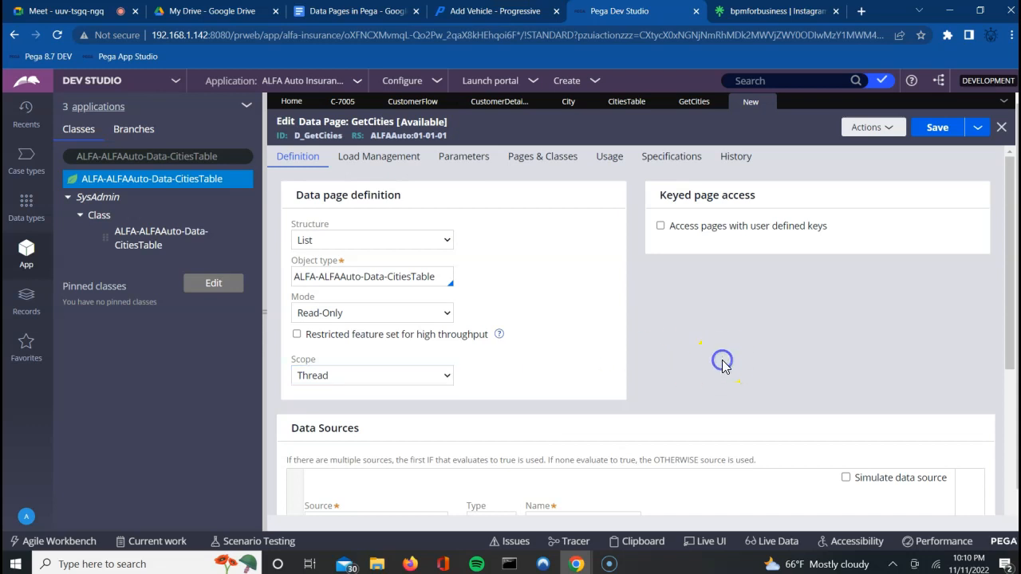
pyautogui.scroll(-1, 723, 360)
pyautogui.scroll(-2, 721, 367)
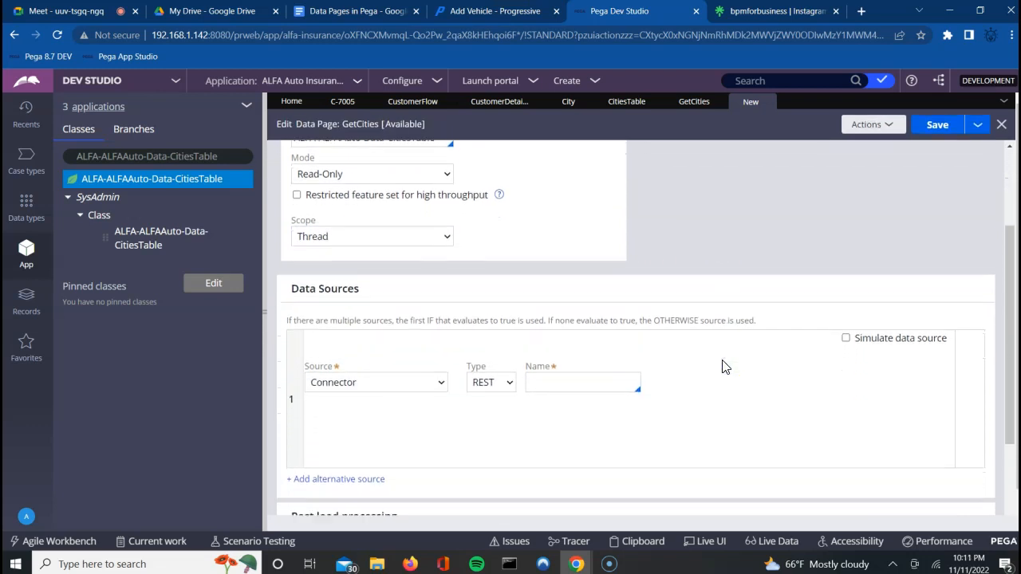
# Step: Make Report definition the data source, then admit the waiting guest in Google Meet
pyautogui.click(404, 360)
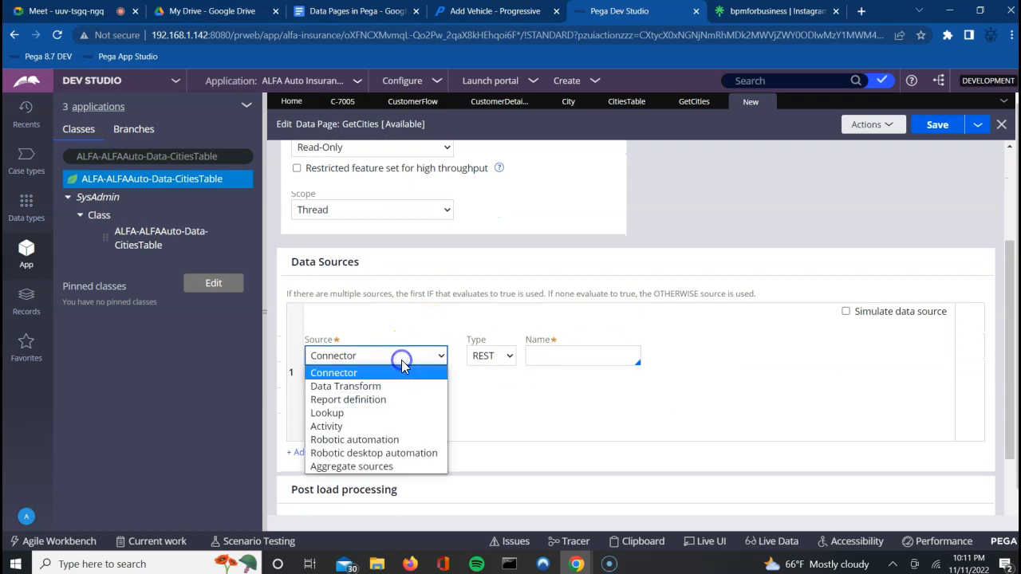
pyautogui.click(363, 401)
pyautogui.click(491, 353)
pyautogui.click(496, 352)
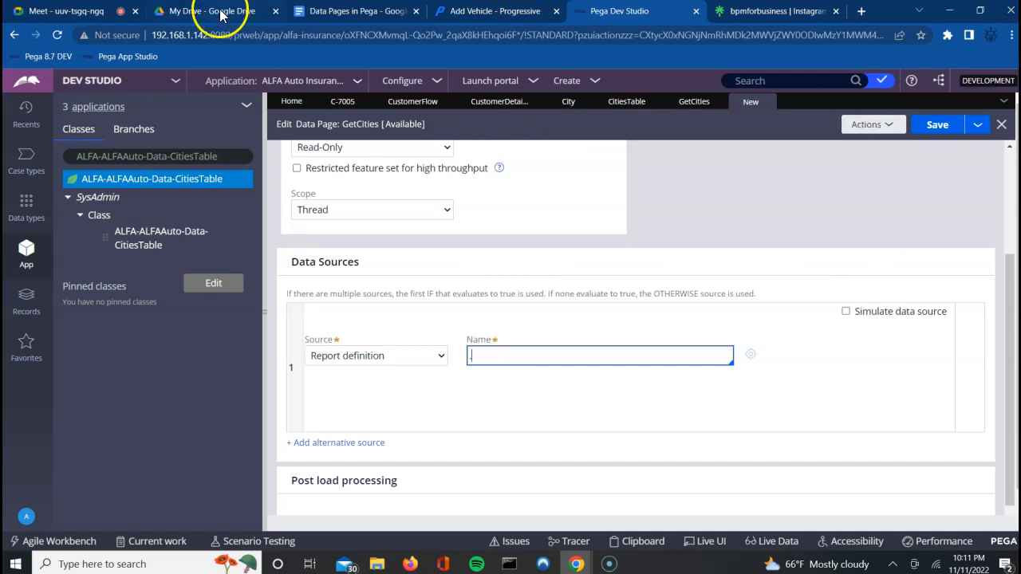
pyautogui.click(107, 11)
pyautogui.click(651, 145)
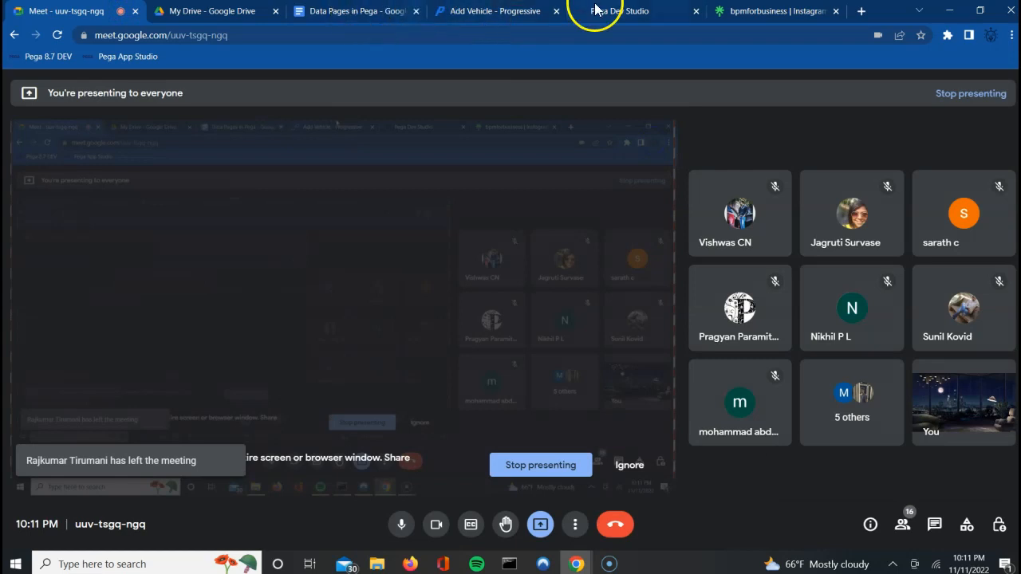
# Step: Return to the GetCities data page form in Pega Dev Studio
pyautogui.click(619, 11)
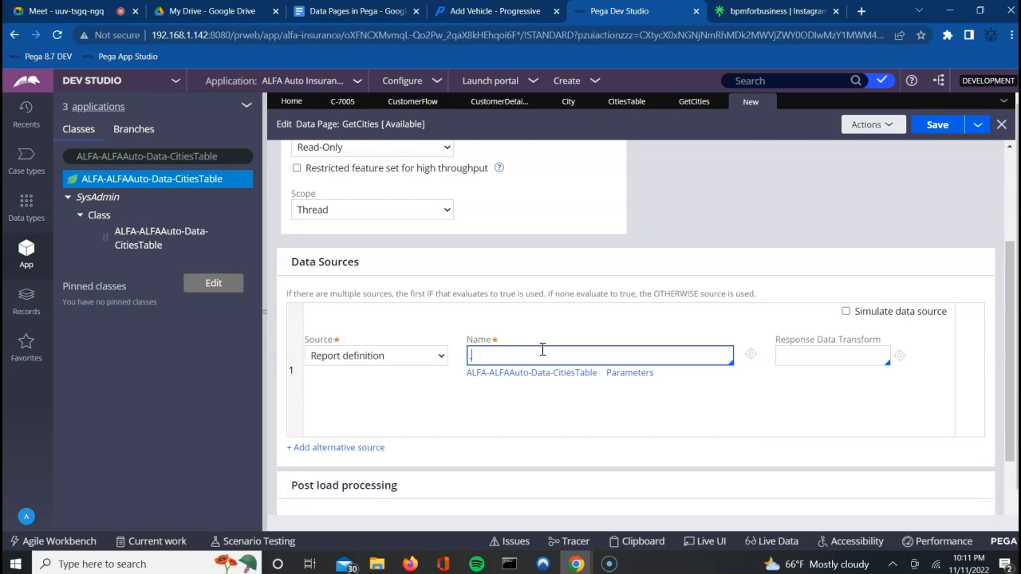
# Step: Use the GetCities report definition as source, mapping its StateCD parameter to Param.STCD
pyautogui.click(543, 350)
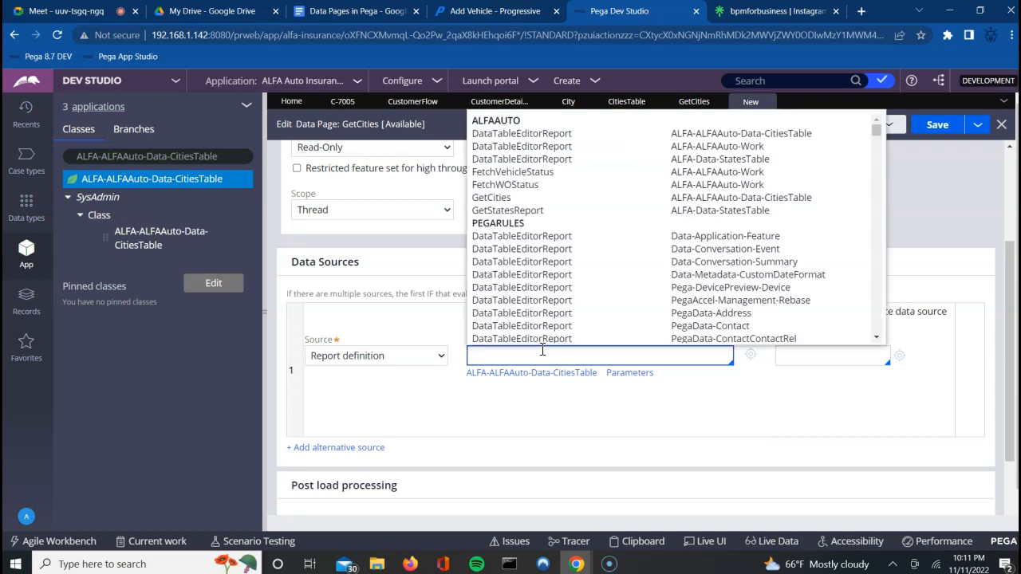
pyautogui.click(509, 199)
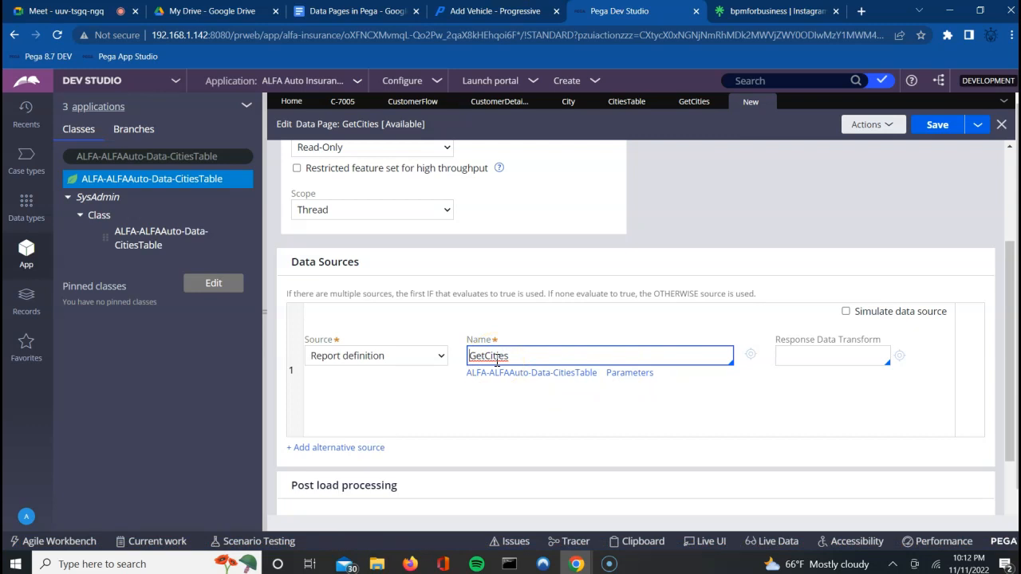
pyautogui.click(641, 376)
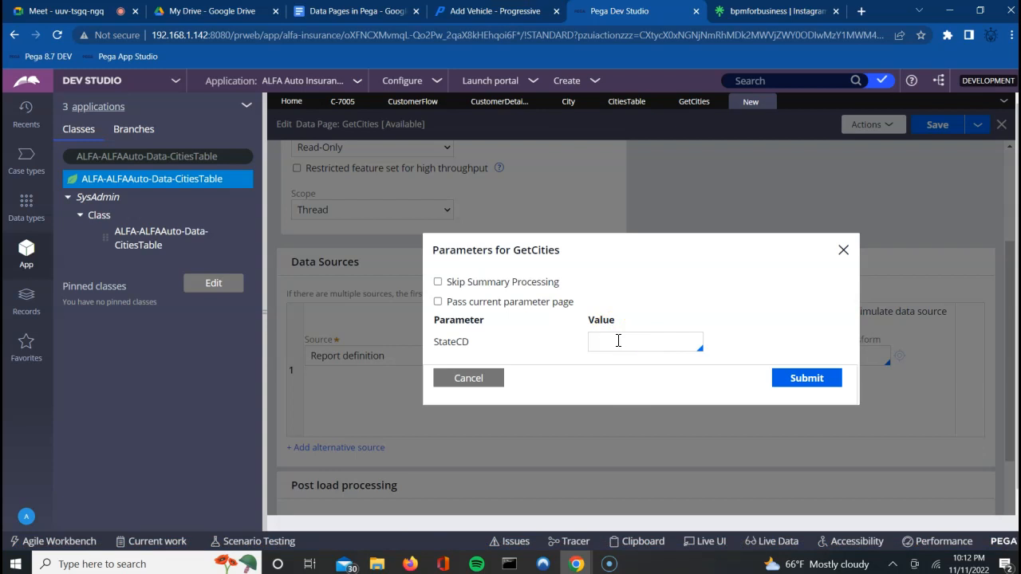
pyautogui.click(618, 340)
pyautogui.write('Param.')
pyautogui.press('Down')
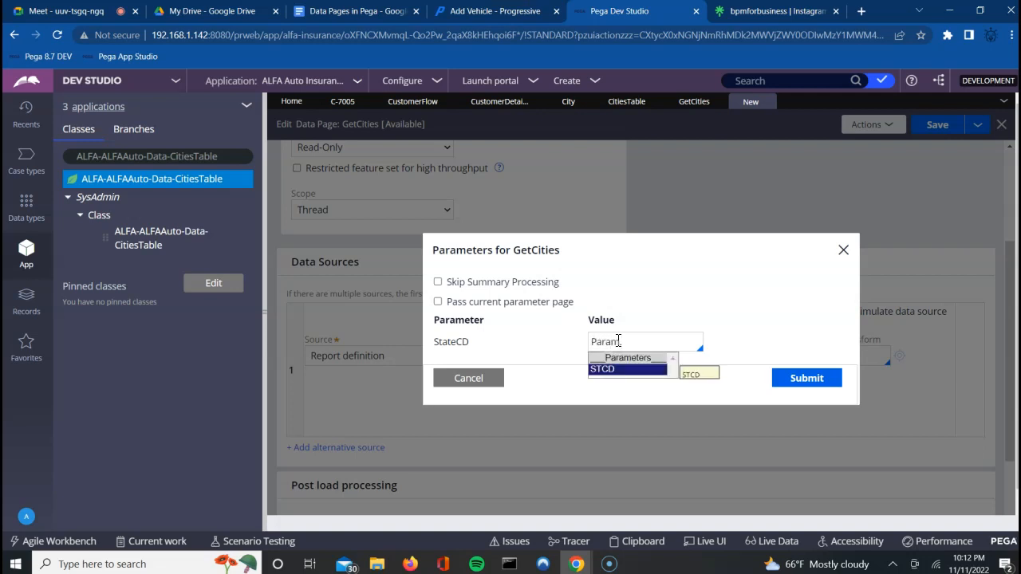
pyautogui.press('Return')
pyautogui.click(636, 412)
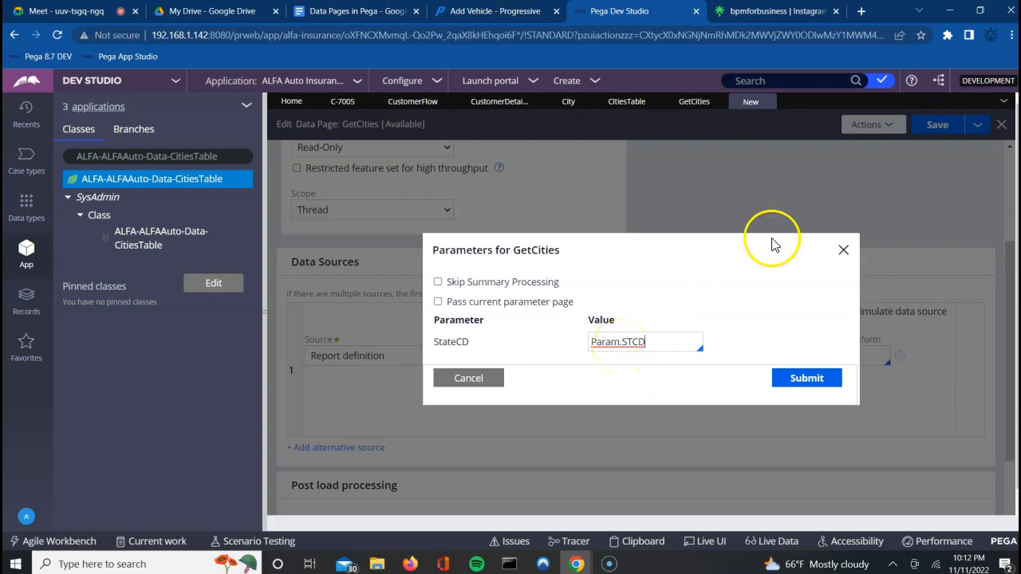
pyautogui.click(840, 251)
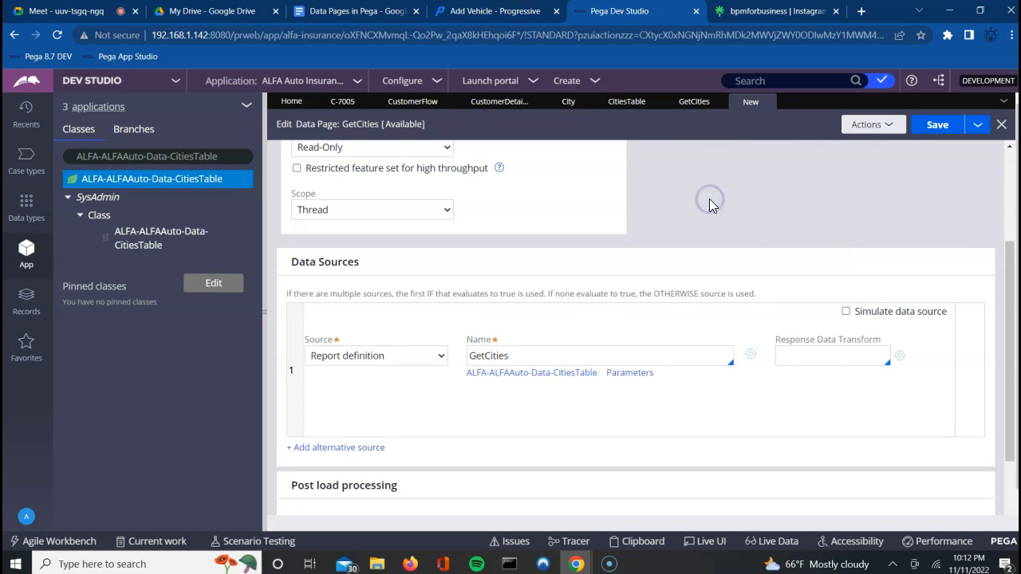
pyautogui.scroll(3, 709, 199)
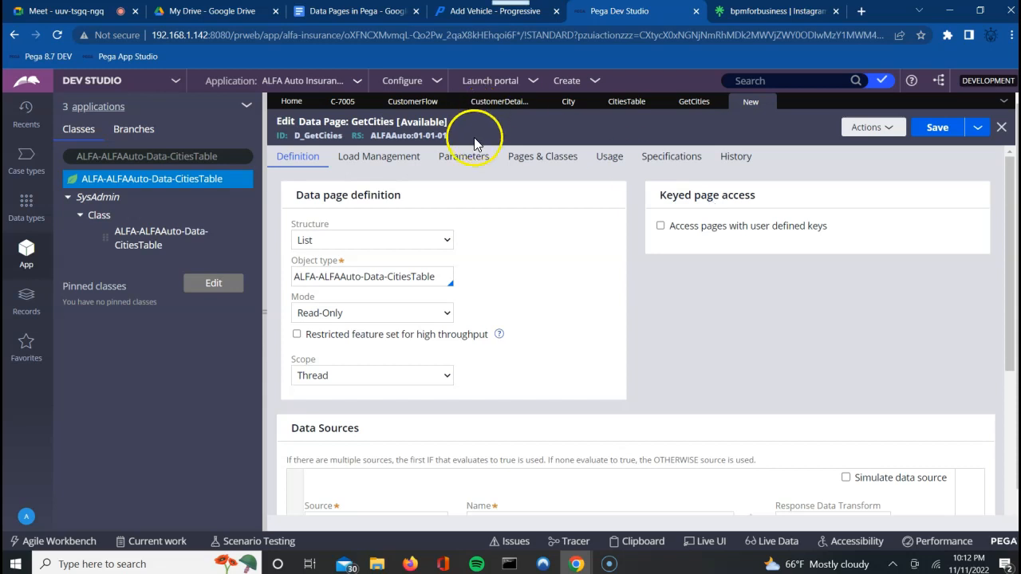
# Step: Review the GetCities report definition's parameters and its .StateCode = Param.StateCD filter
pyautogui.click(461, 156)
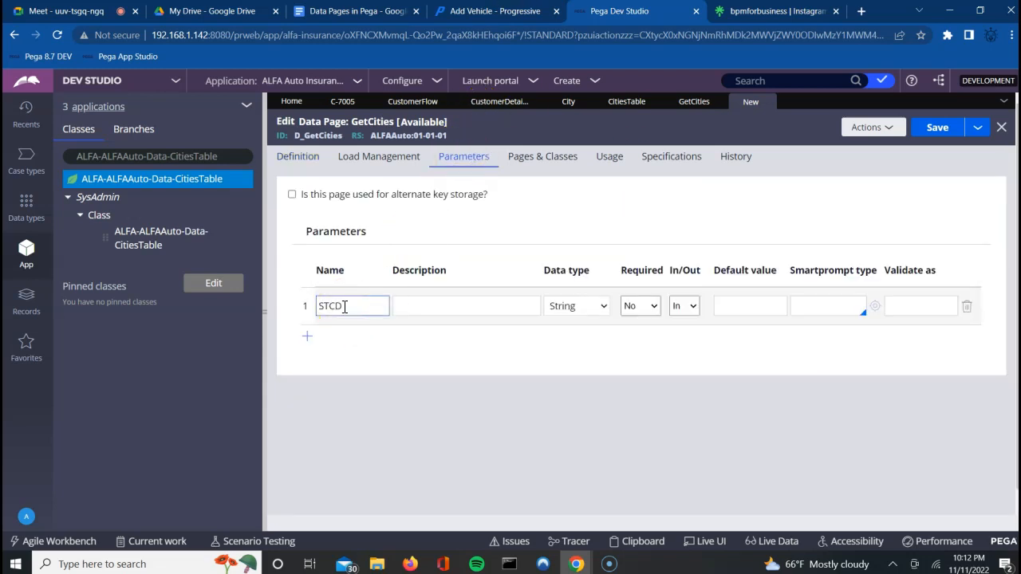
pyautogui.click(304, 159)
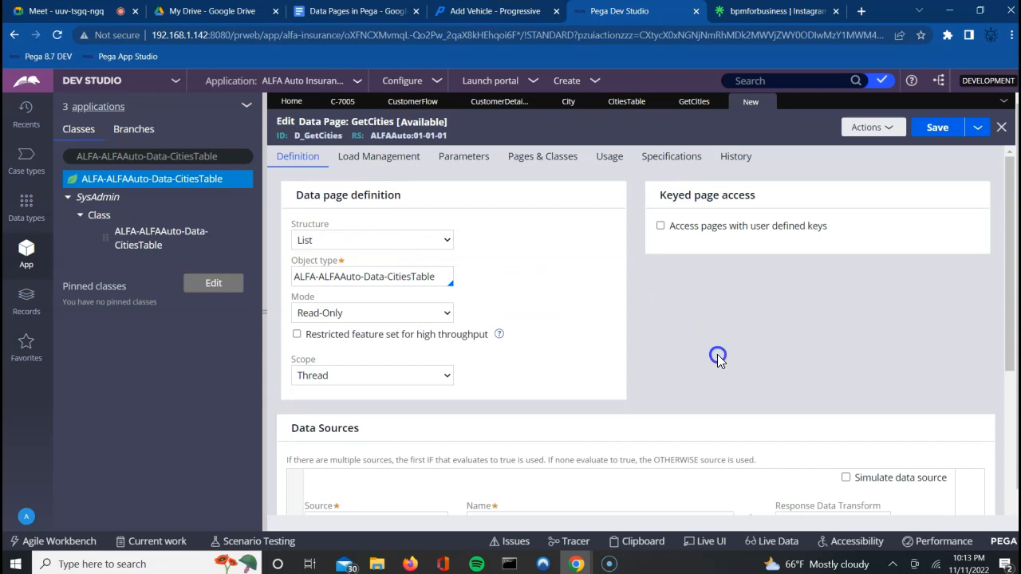
pyautogui.scroll(-2, 717, 354)
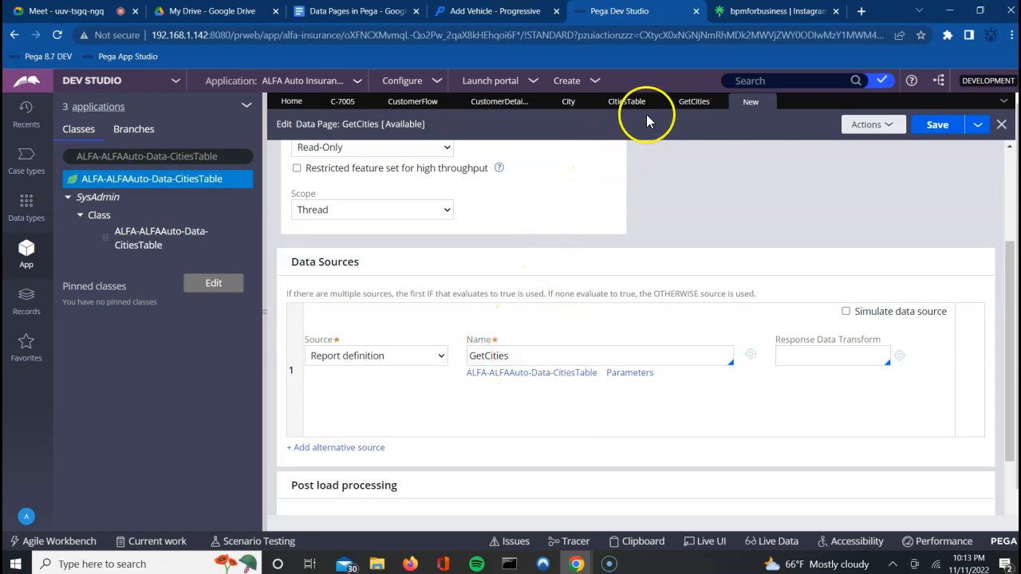
pyautogui.click(693, 103)
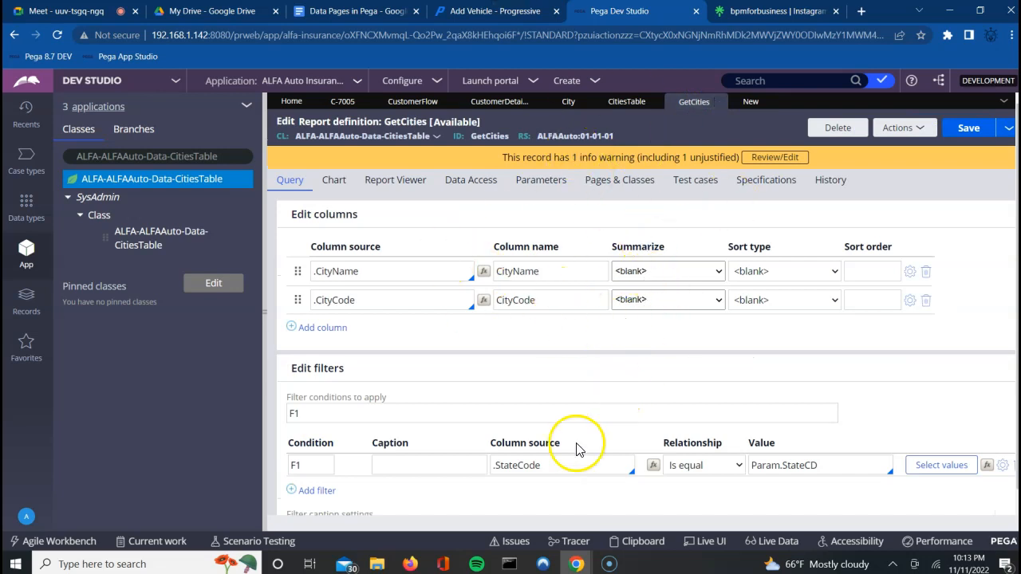
pyautogui.click(542, 181)
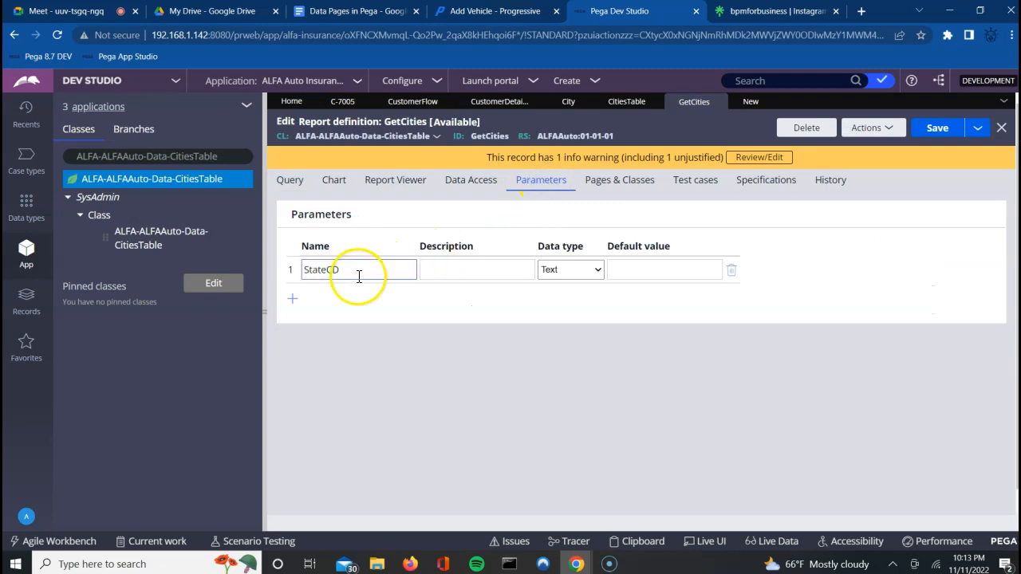
pyautogui.click(287, 180)
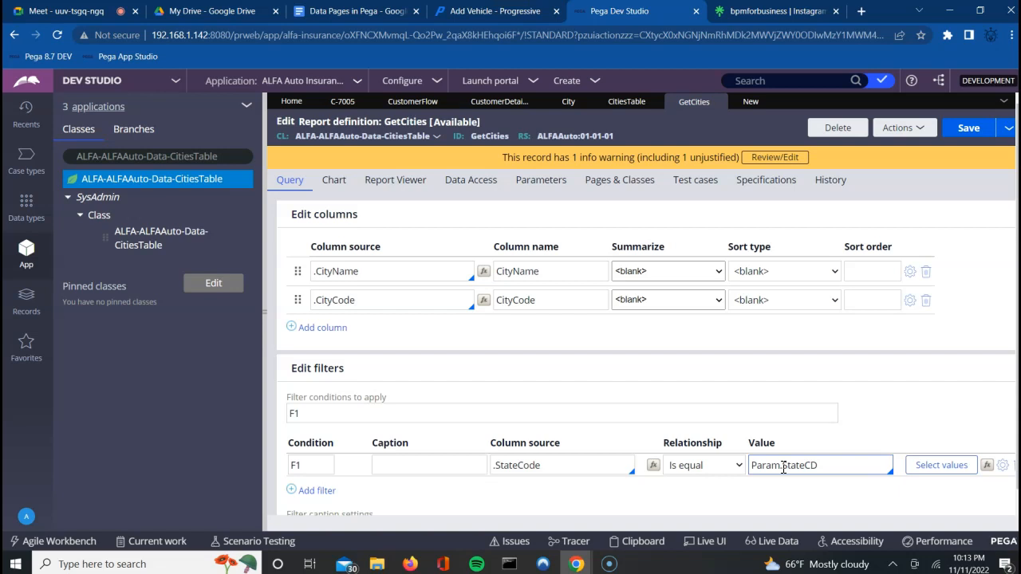
# Step: Map the report's StateCD to Param.STCD, save D_GetCities, and open CustomerDetailsSection
pyautogui.click(749, 103)
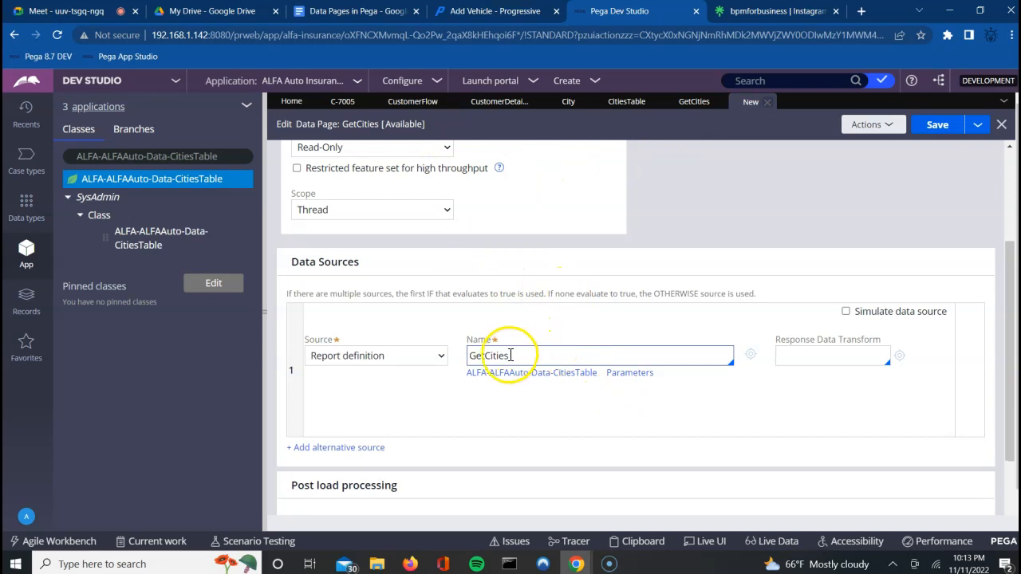
pyautogui.click(618, 374)
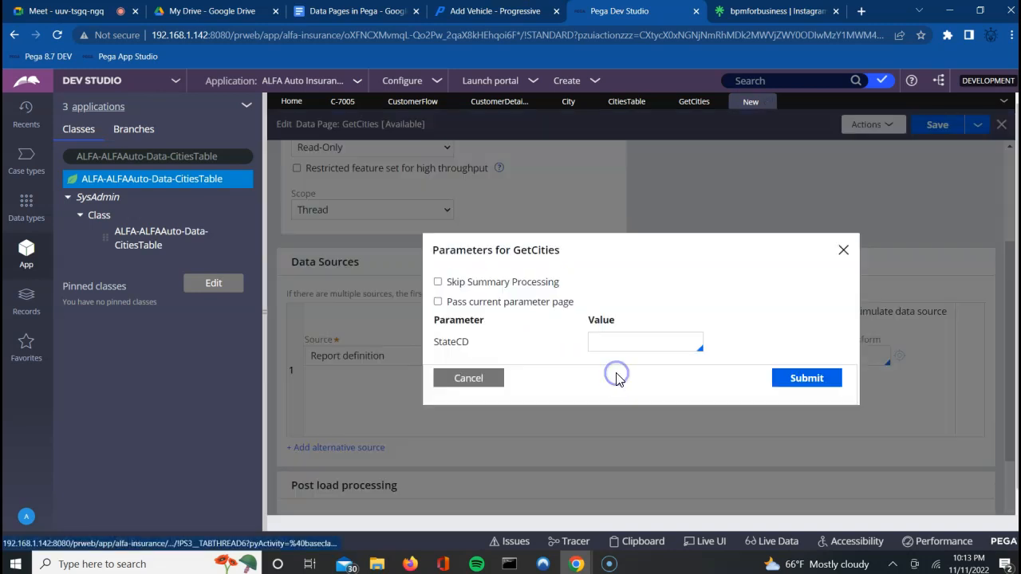
pyautogui.click(643, 341)
pyautogui.write('Param.')
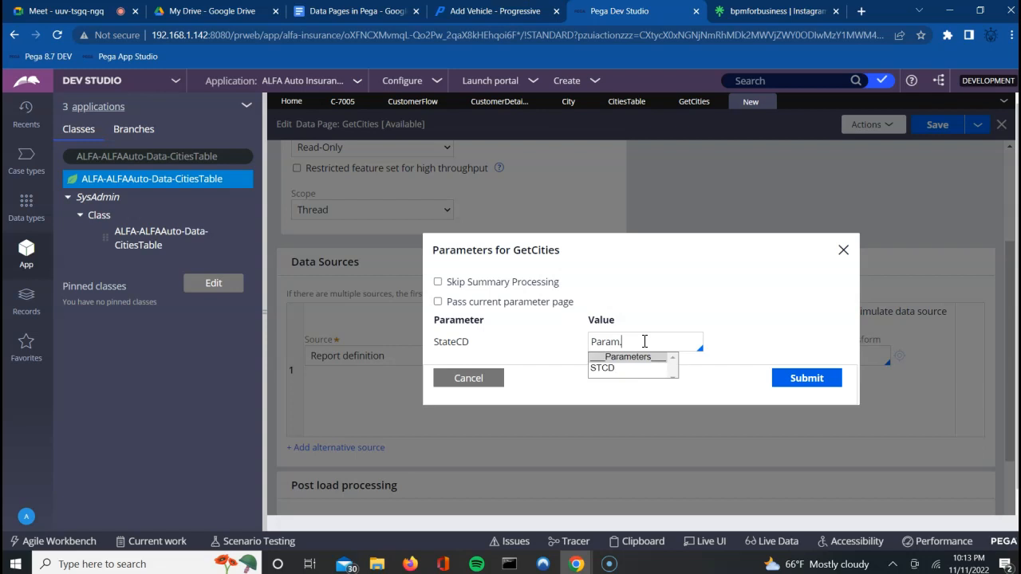
pyautogui.press('Down')
pyautogui.press('Return')
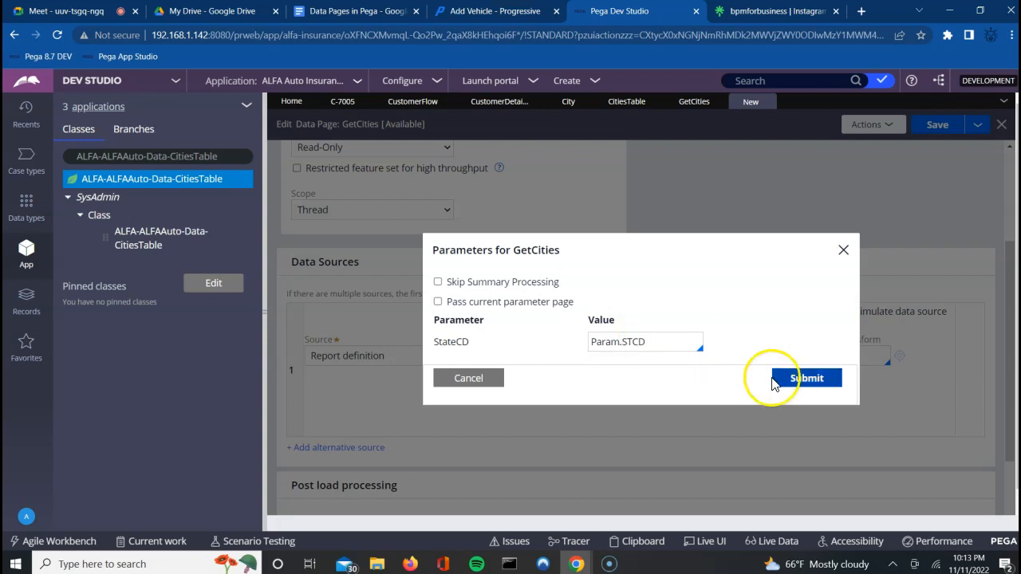
pyautogui.click(806, 381)
pyautogui.click(939, 127)
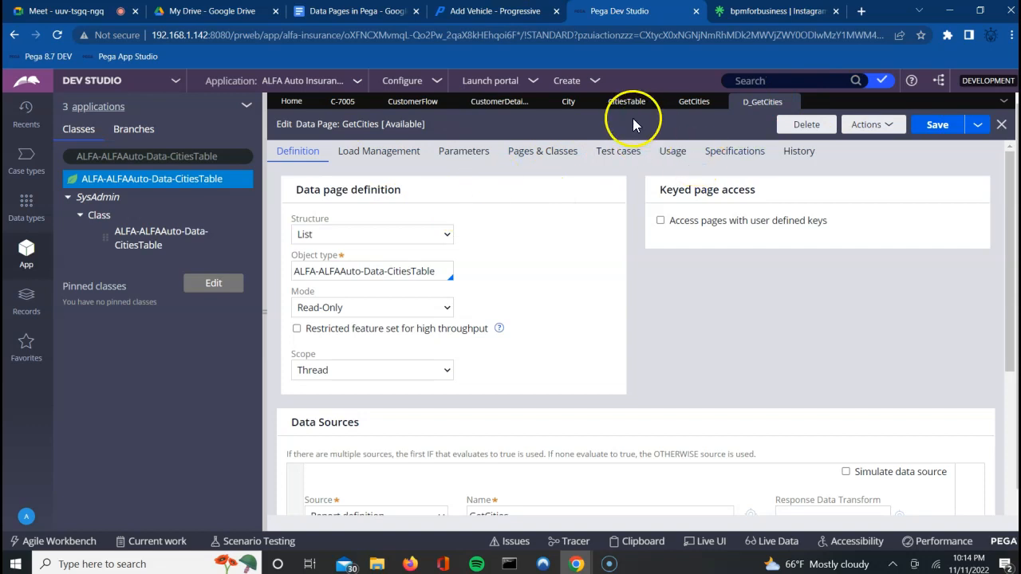
pyautogui.click(496, 103)
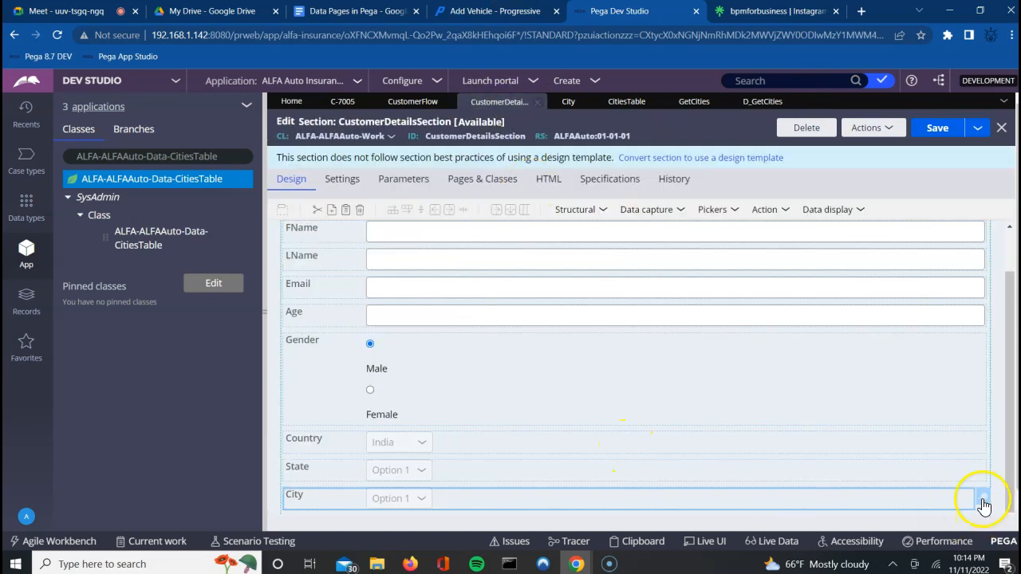
# Step: Save the D_GetCities data page and return to the CustomerDetailsSection section
pyautogui.click(762, 102)
pyautogui.click(937, 128)
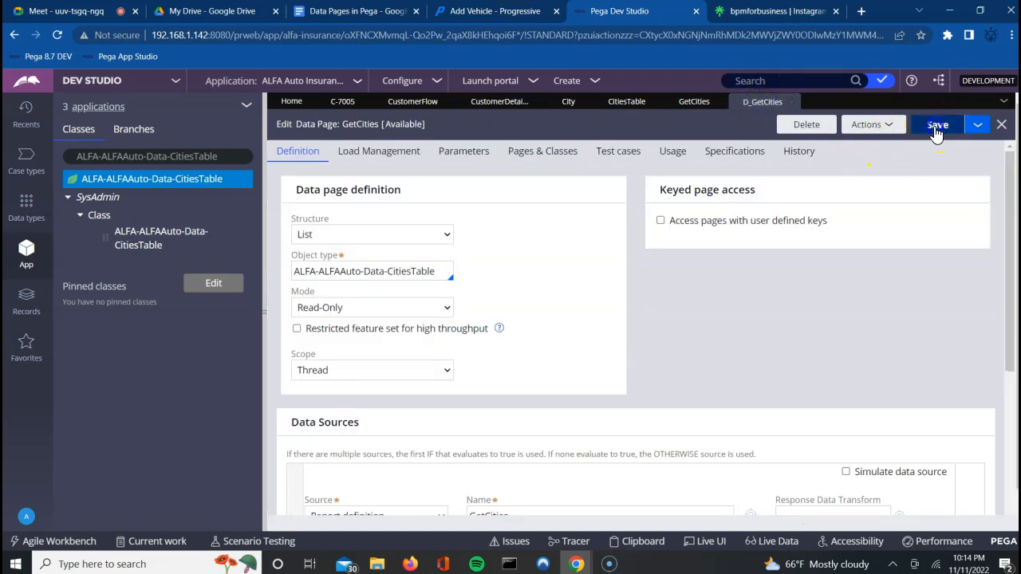
pyautogui.click(492, 103)
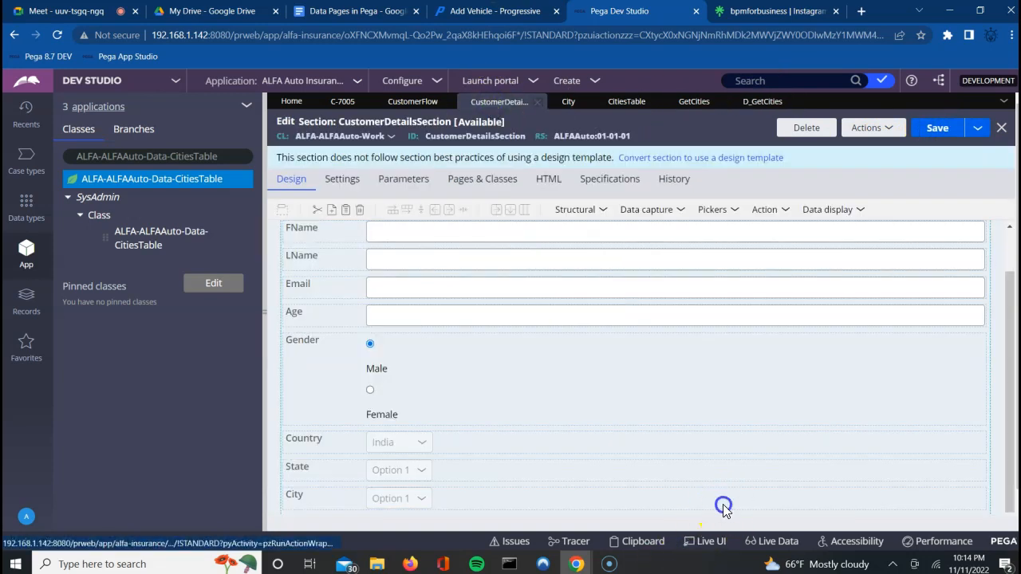
pyautogui.click(729, 504)
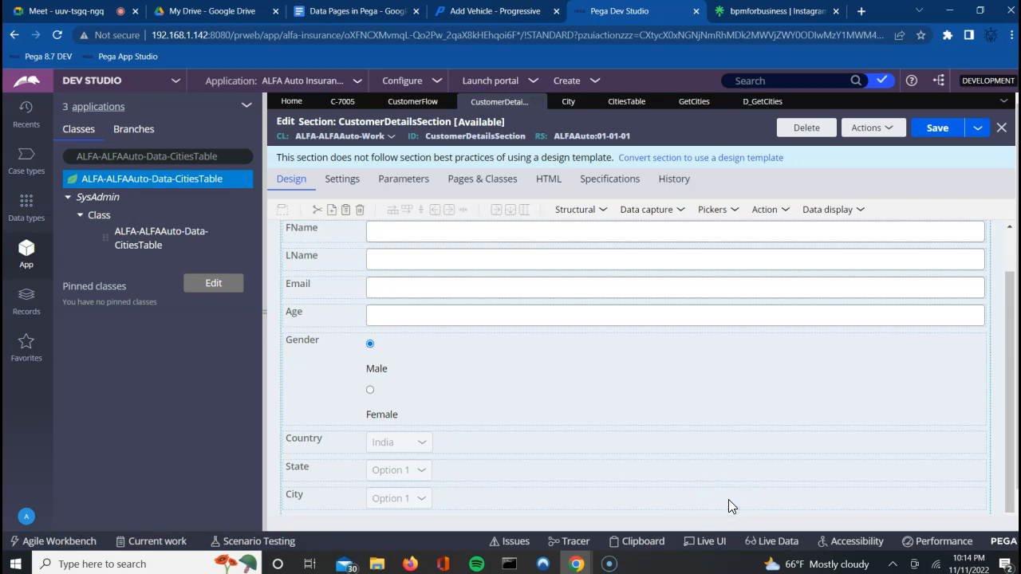
pyautogui.click(729, 500)
# Step: Admit another waiting Meet guest, then save the CustomerDetailsSection section
pyautogui.click(88, 12)
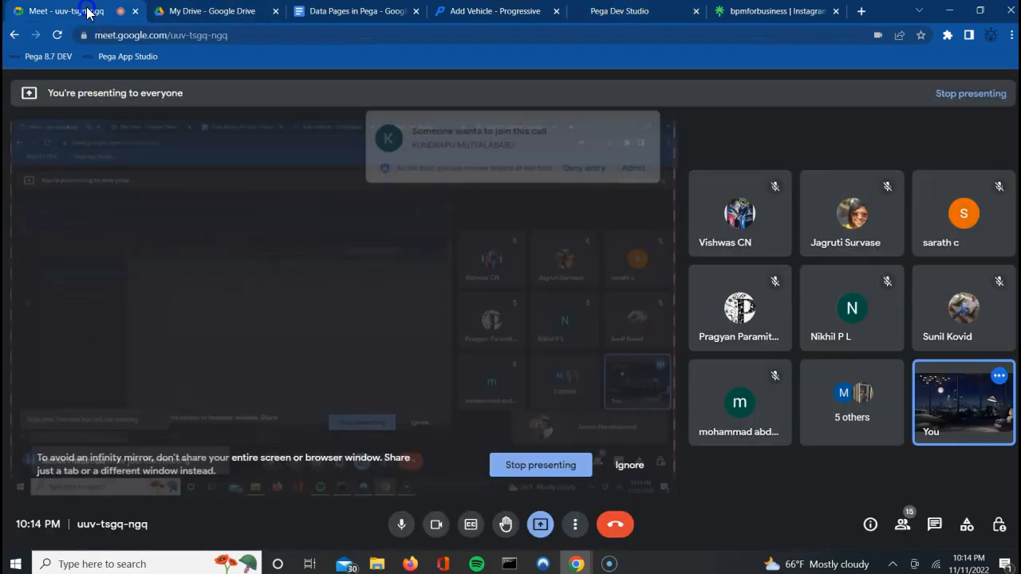
pyautogui.click(652, 148)
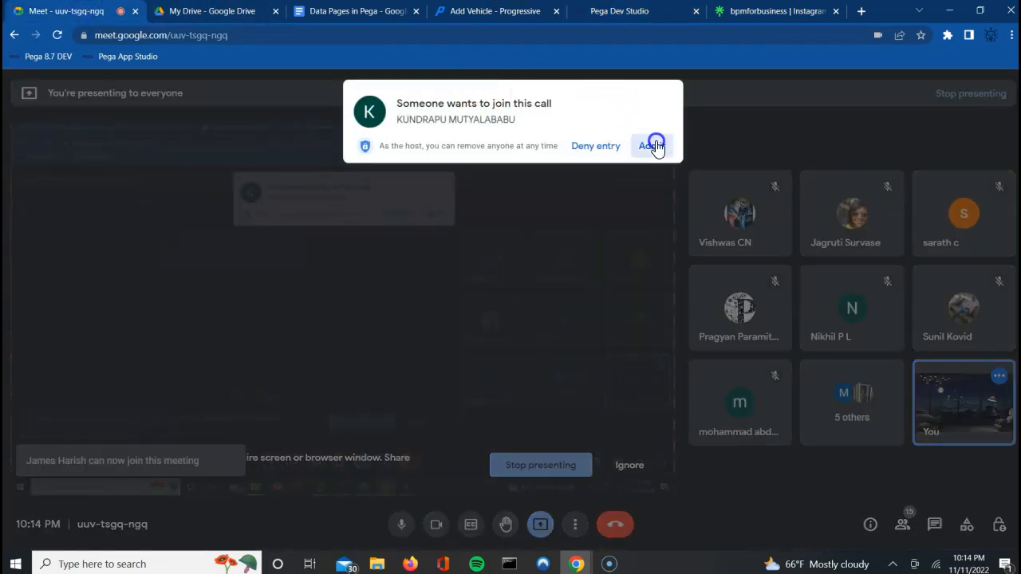
pyautogui.click(628, 13)
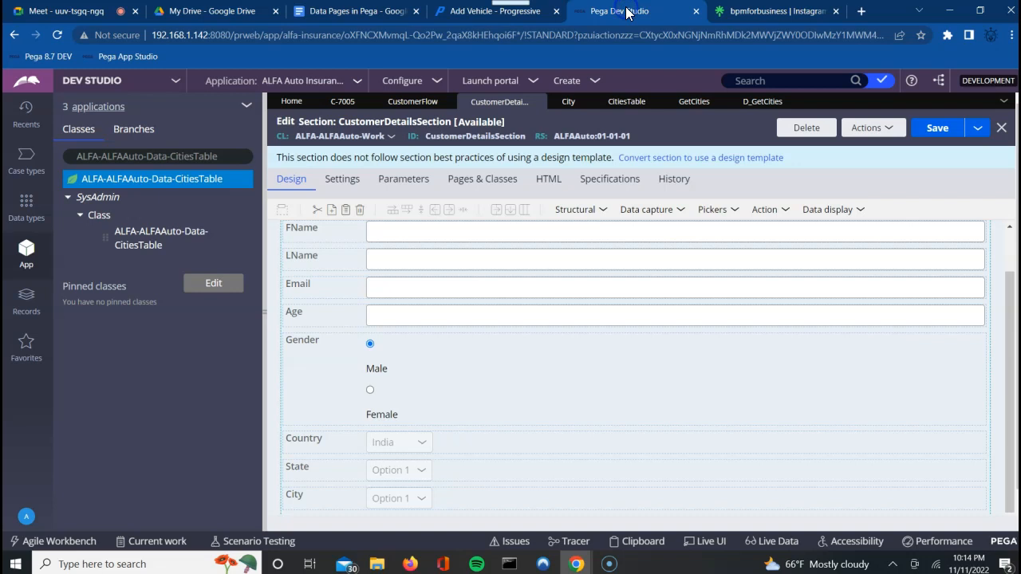
pyautogui.click(643, 471)
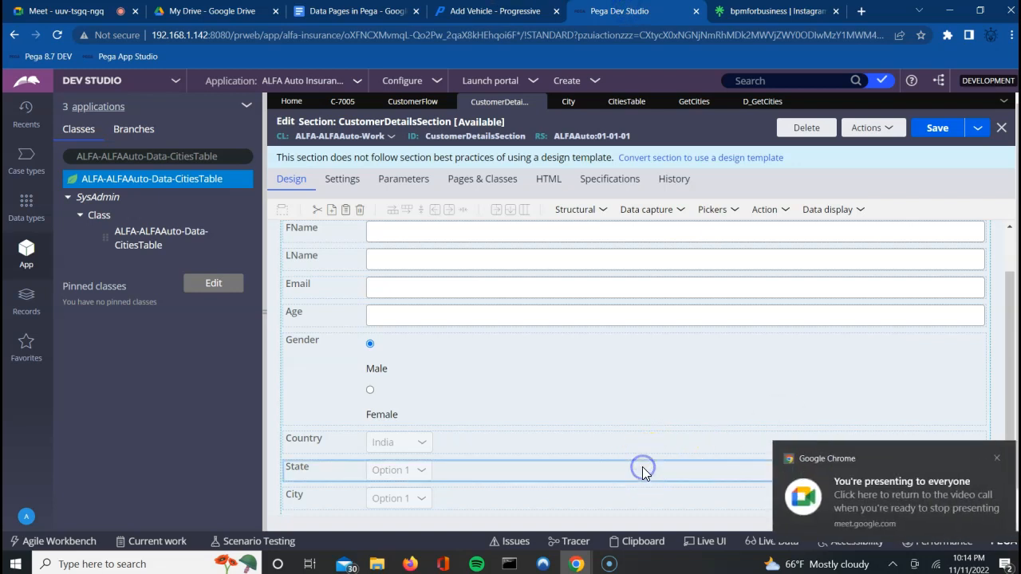
pyautogui.click(935, 127)
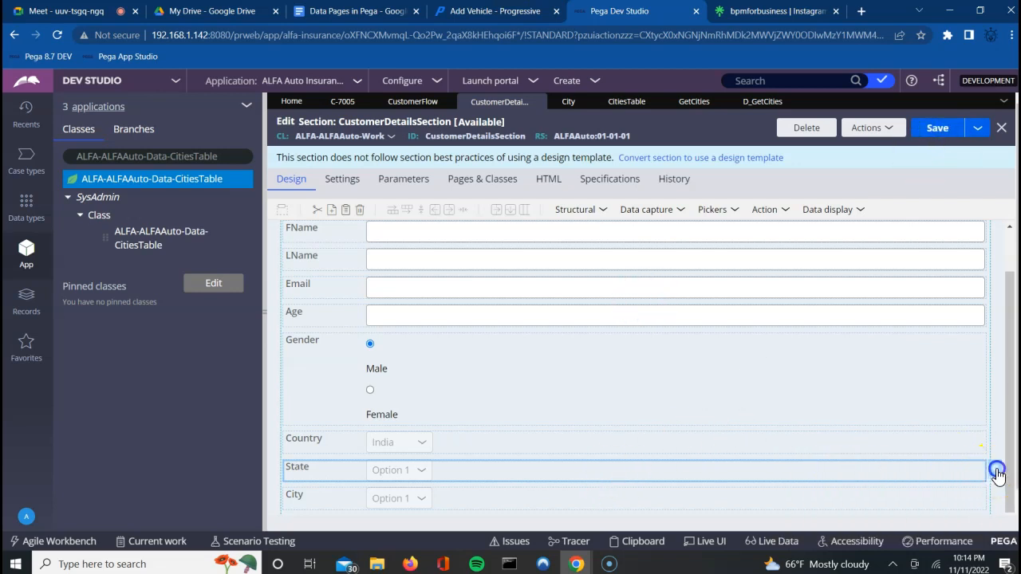
# Step: Inspect the State dropdown's cell properties, then close them
pyautogui.doubleClick(973, 478)
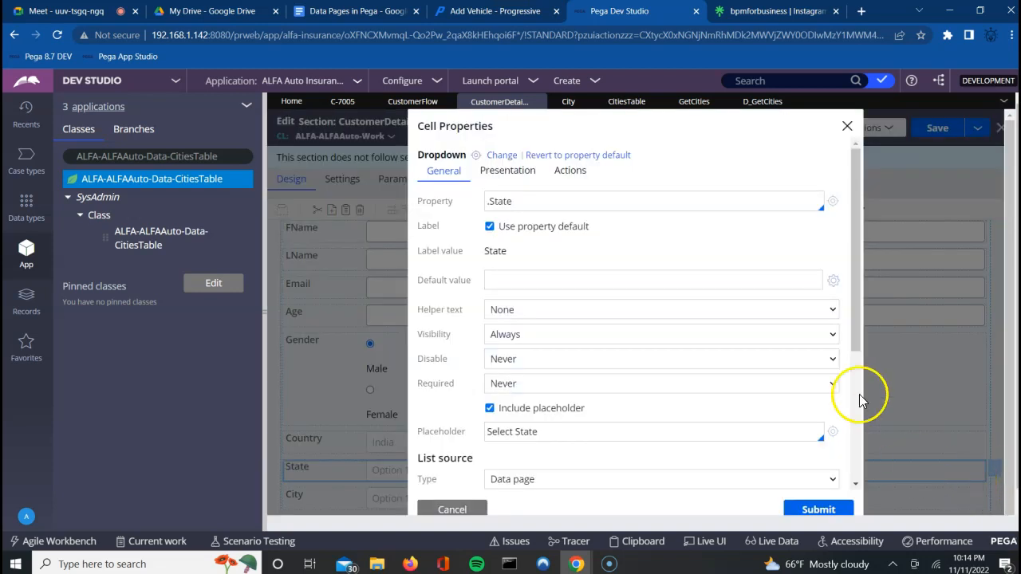
pyautogui.click(845, 121)
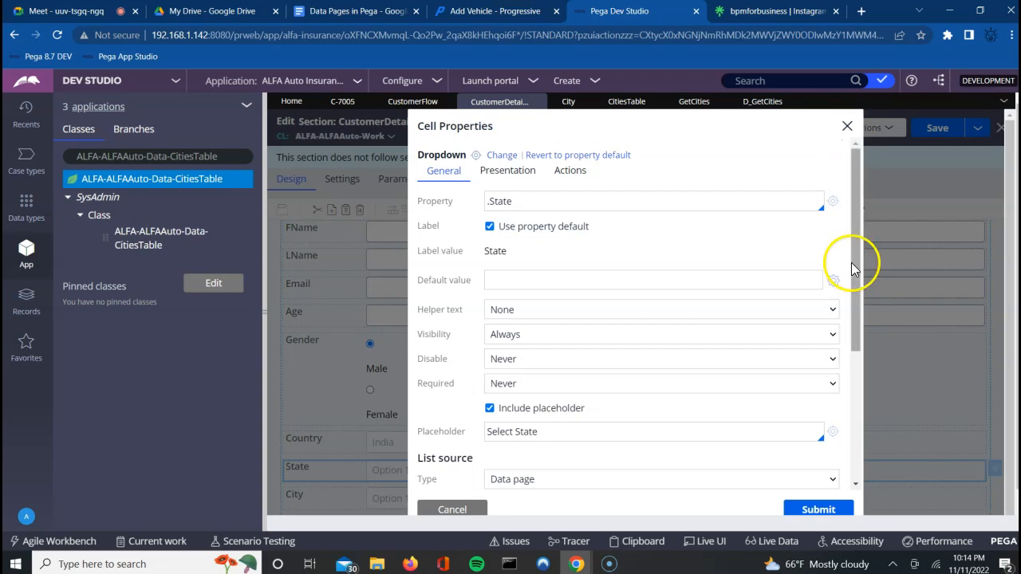
pyautogui.click(855, 381)
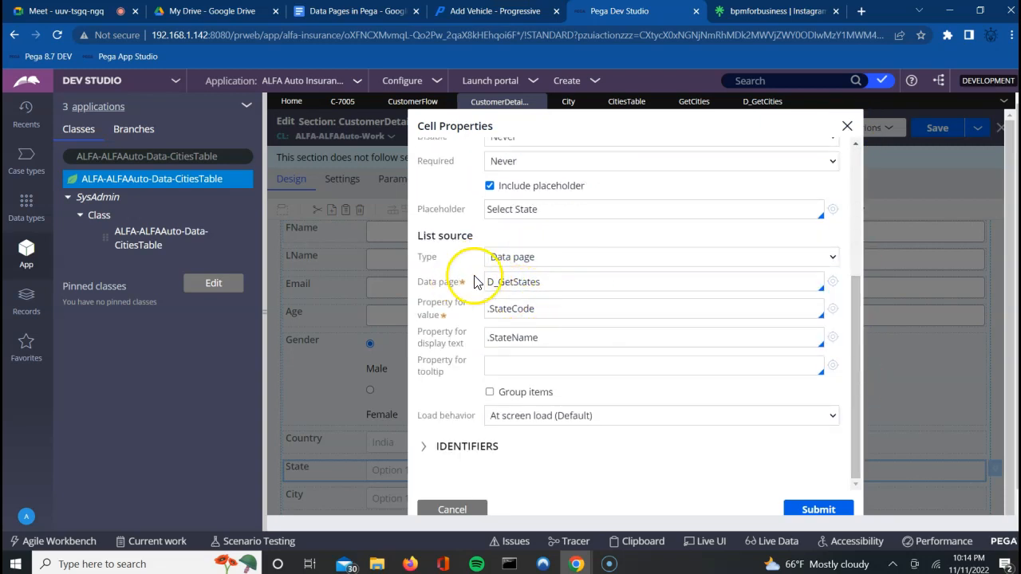
pyautogui.click(847, 127)
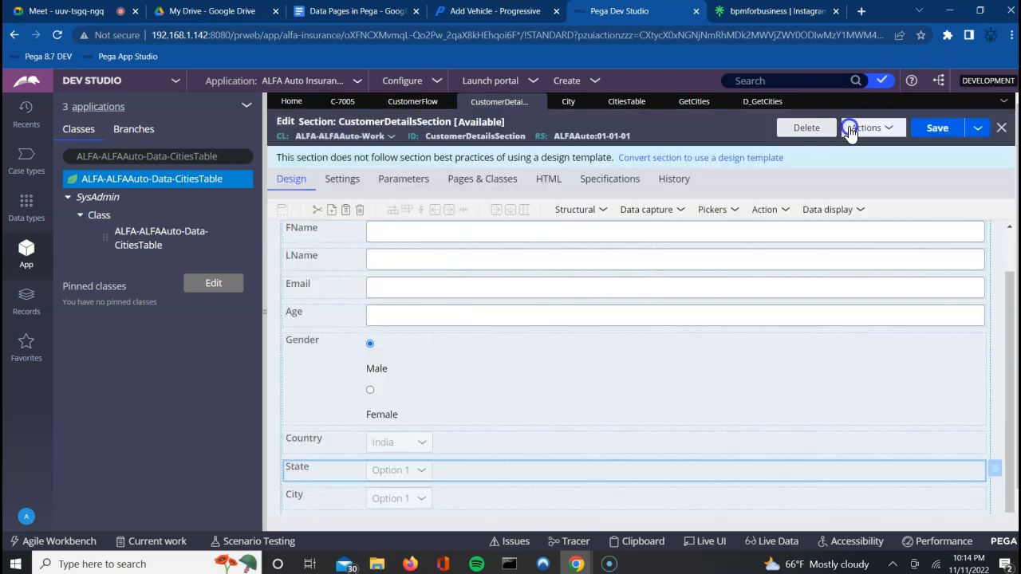
# Step: Open the City dropdown's properties to its GetCities report list source with StateCD = .State
pyautogui.click(974, 498)
pyautogui.click(974, 497)
pyautogui.click(942, 495)
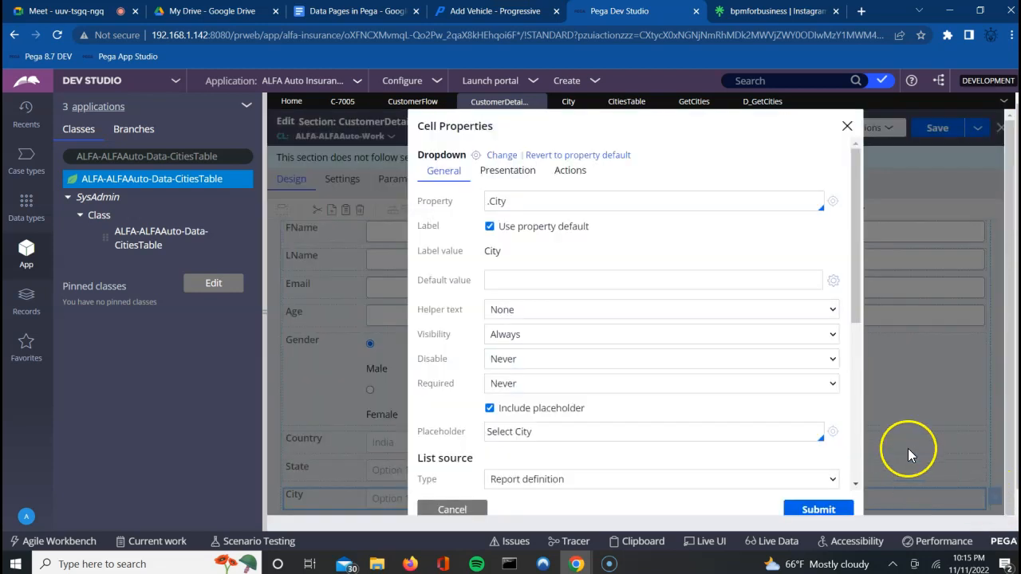
pyautogui.click(855, 484)
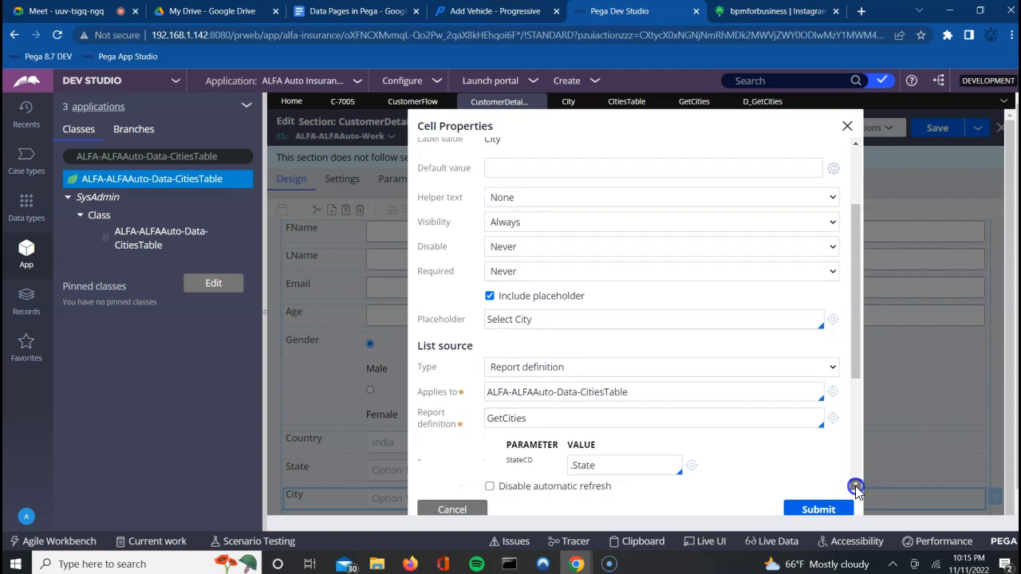
pyautogui.click(855, 486)
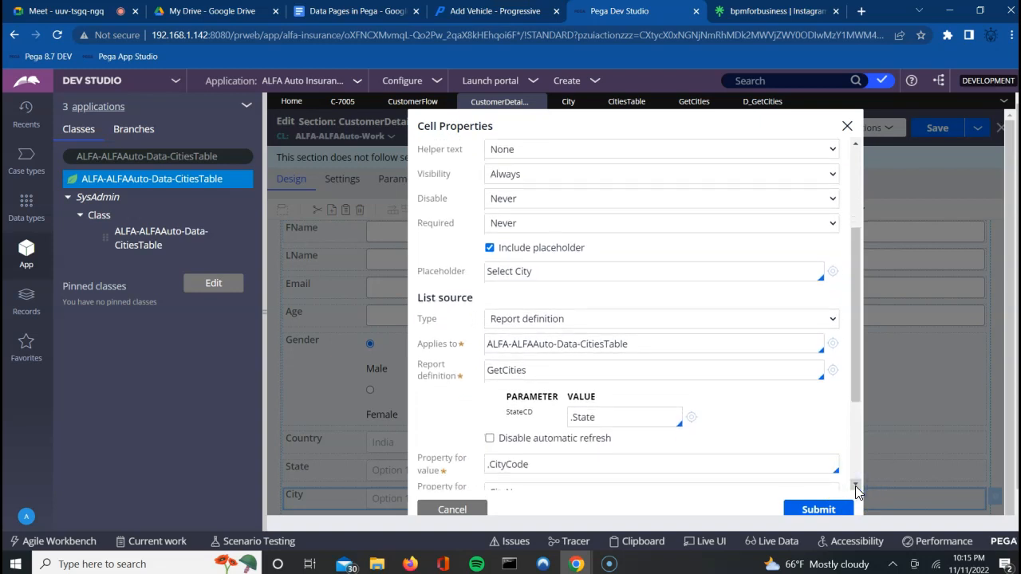
pyautogui.click(621, 319)
# Step: Switch the City list source to data page D_GetCities
pyautogui.click(531, 351)
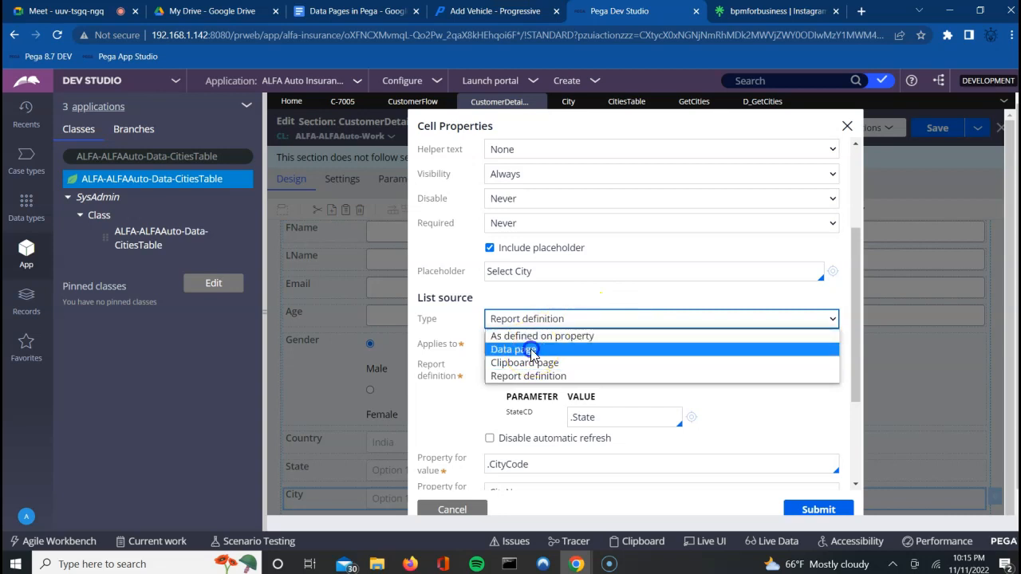
pyautogui.click(532, 348)
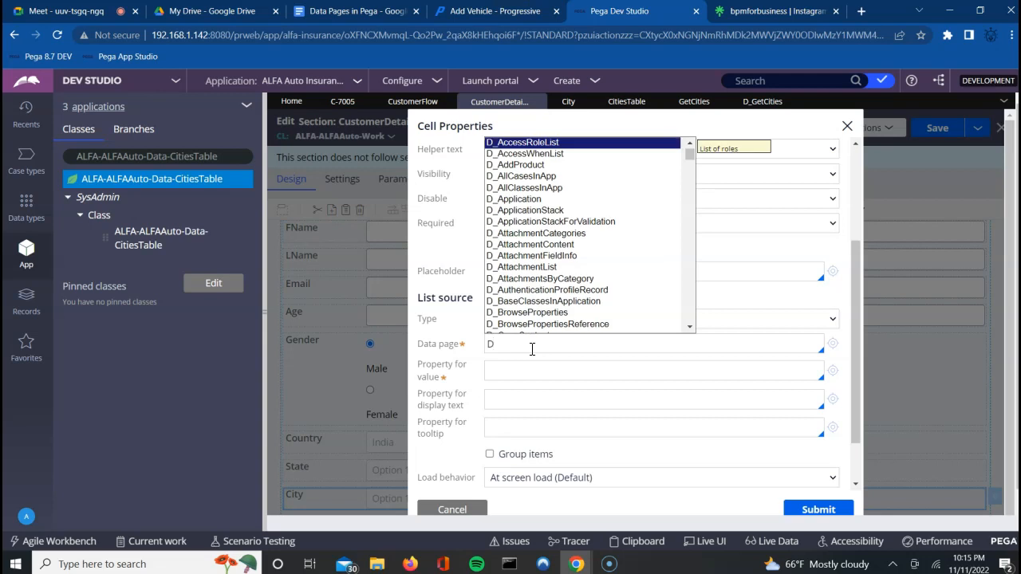
pyautogui.write('GEt')
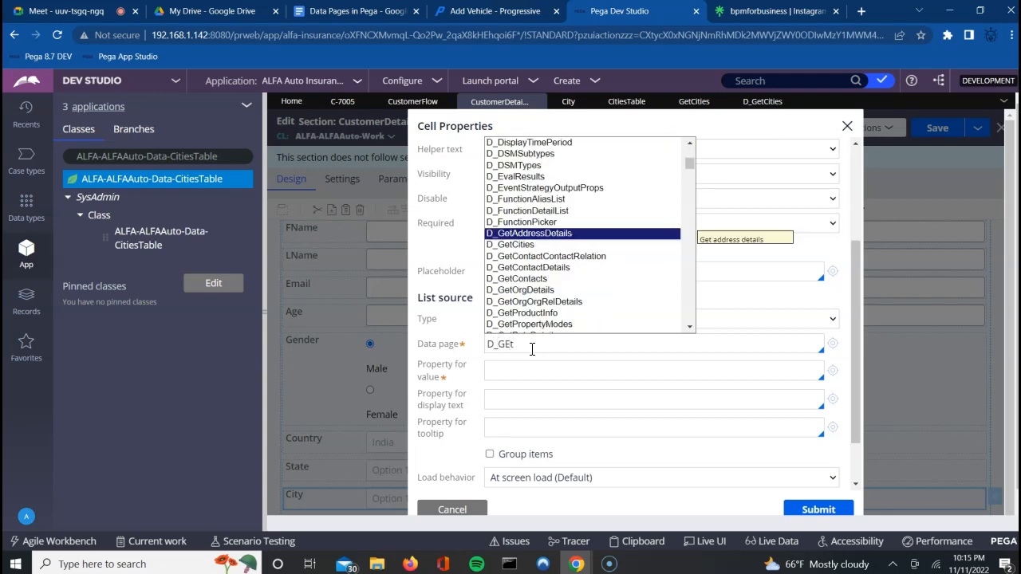
pyautogui.press('Down')
pyautogui.press('Return')
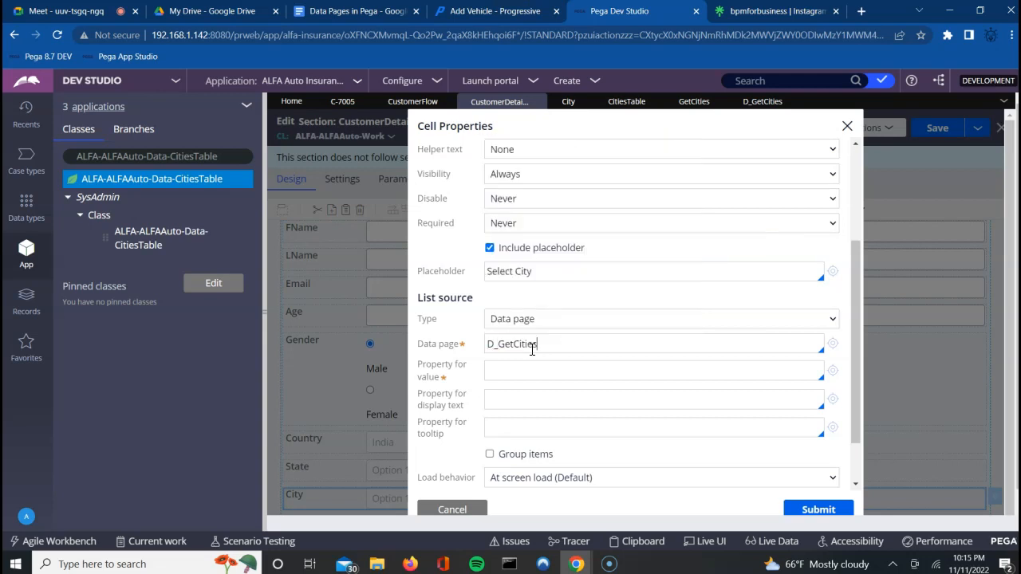
# Step: Set parameter STCD to .State, value property .CityCode and display text .CityName
pyautogui.click(628, 399)
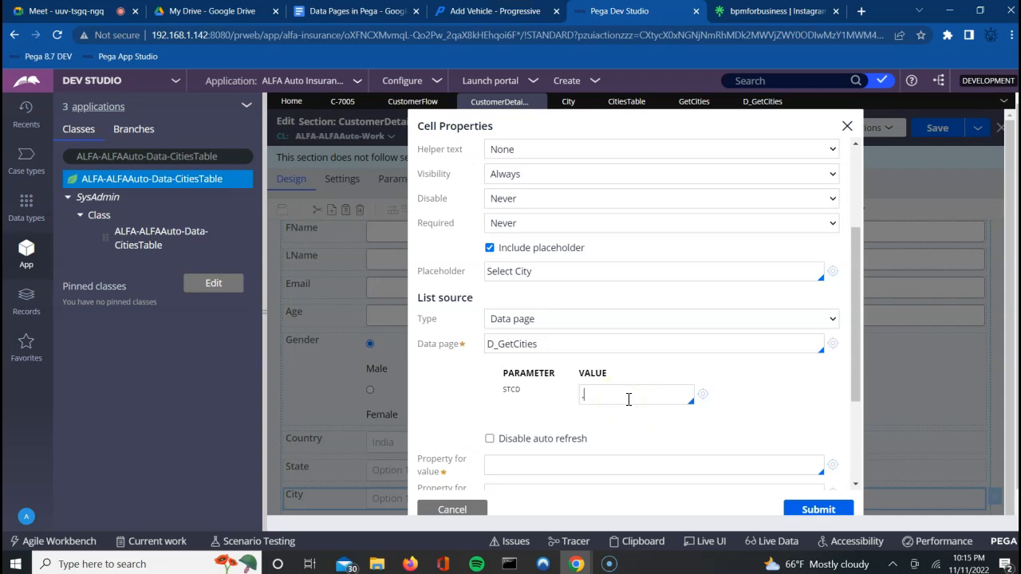
pyautogui.press('Down')
pyautogui.press('Down')
pyautogui.press('Down')
pyautogui.press('Down')
pyautogui.press('Down')
pyautogui.press('Down')
pyautogui.press('Down')
pyautogui.press('Down')
pyautogui.press('Down')
pyautogui.press('Down')
pyautogui.press('Down')
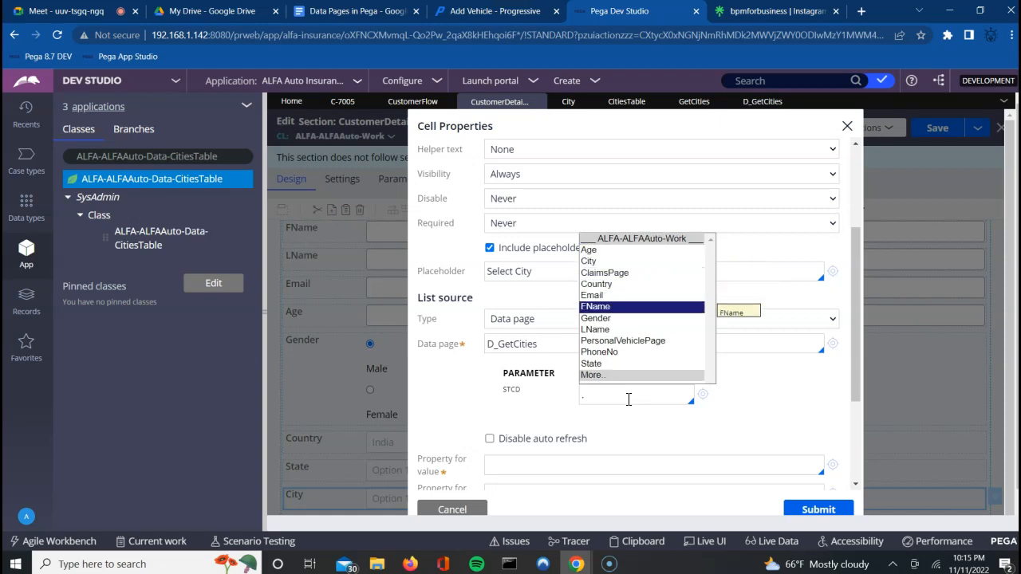
pyautogui.press('Return')
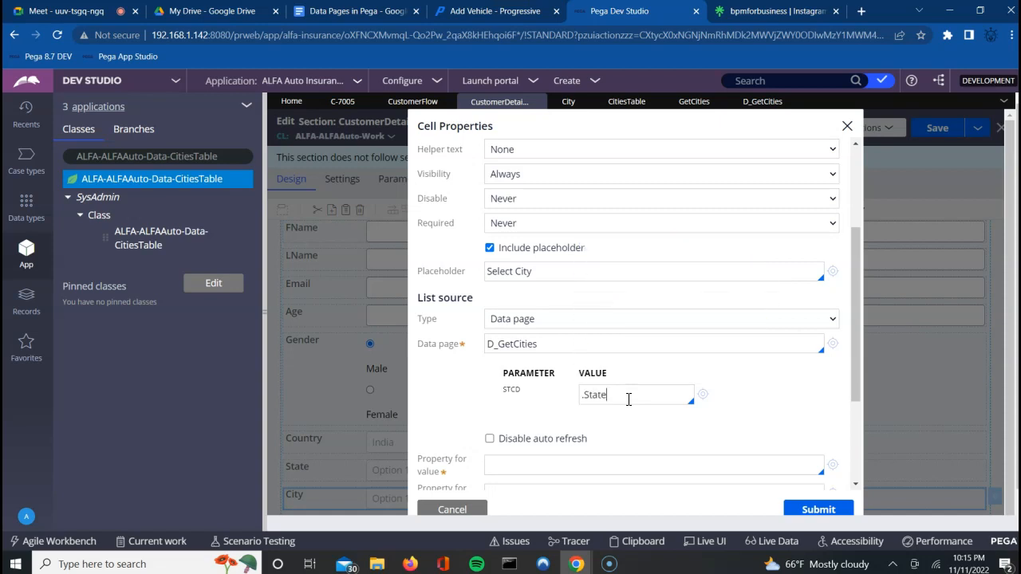
pyautogui.click(575, 468)
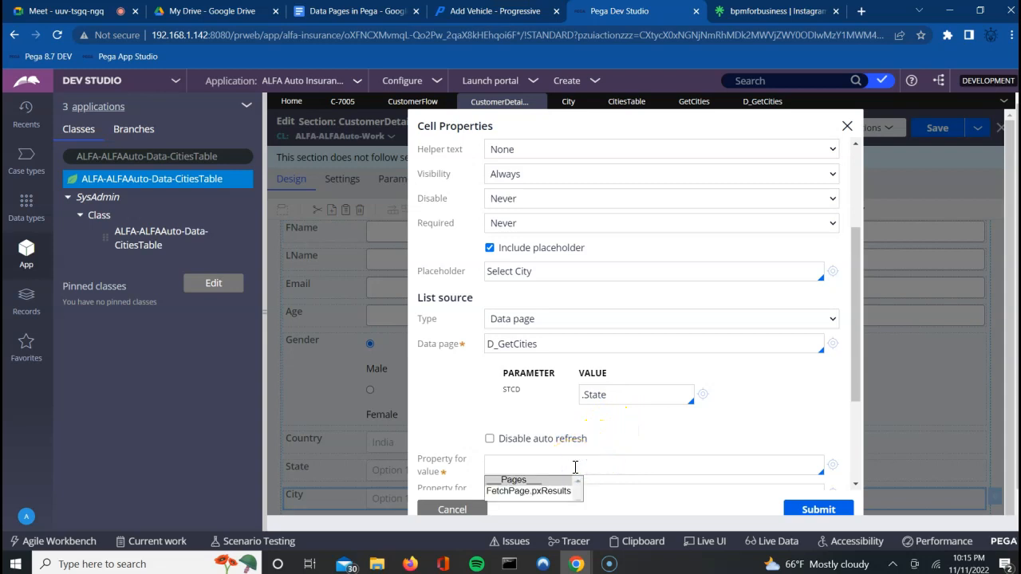
pyautogui.write('.')
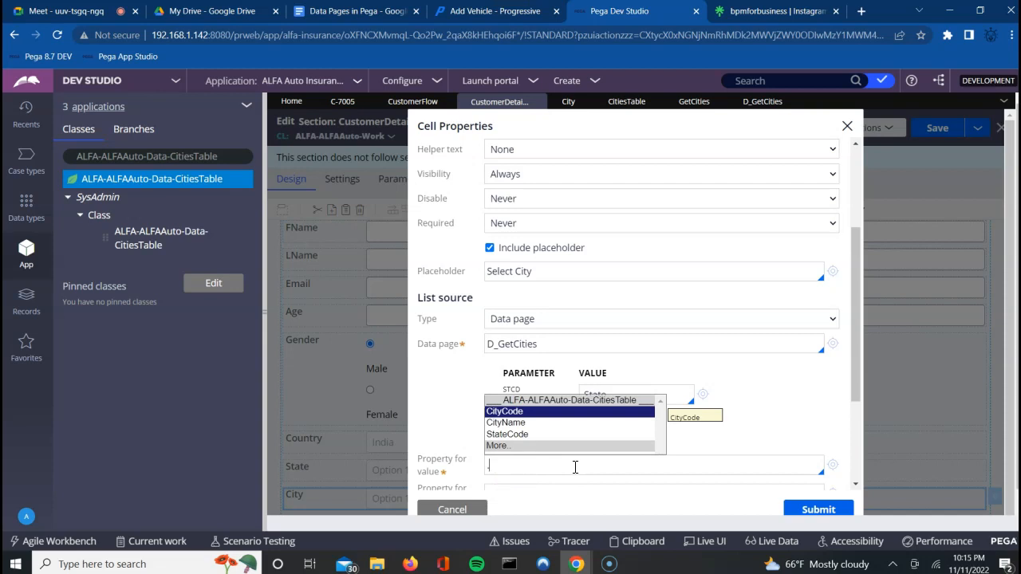
pyautogui.press('Return')
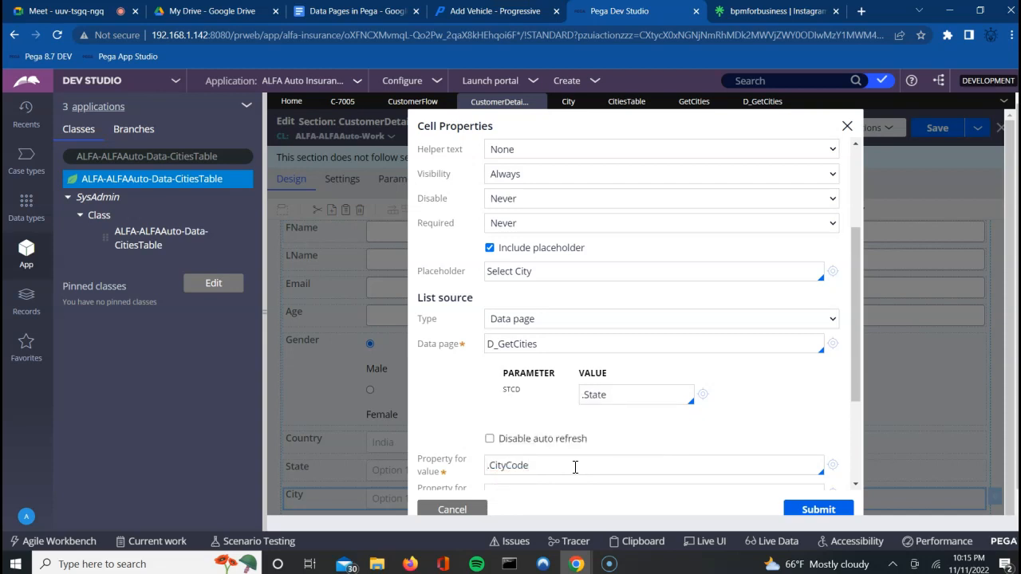
pyautogui.click(856, 484)
pyautogui.click(551, 415)
pyautogui.press('BackSpace')
pyautogui.press('BackSpace')
pyautogui.press('BackSpace')
pyautogui.press('BackSpace')
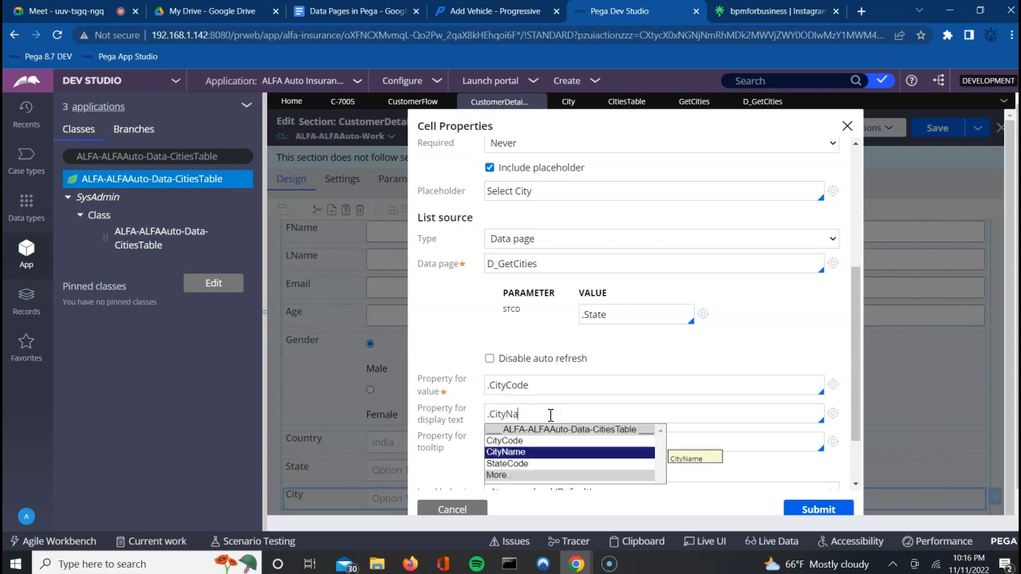
pyautogui.press('Return')
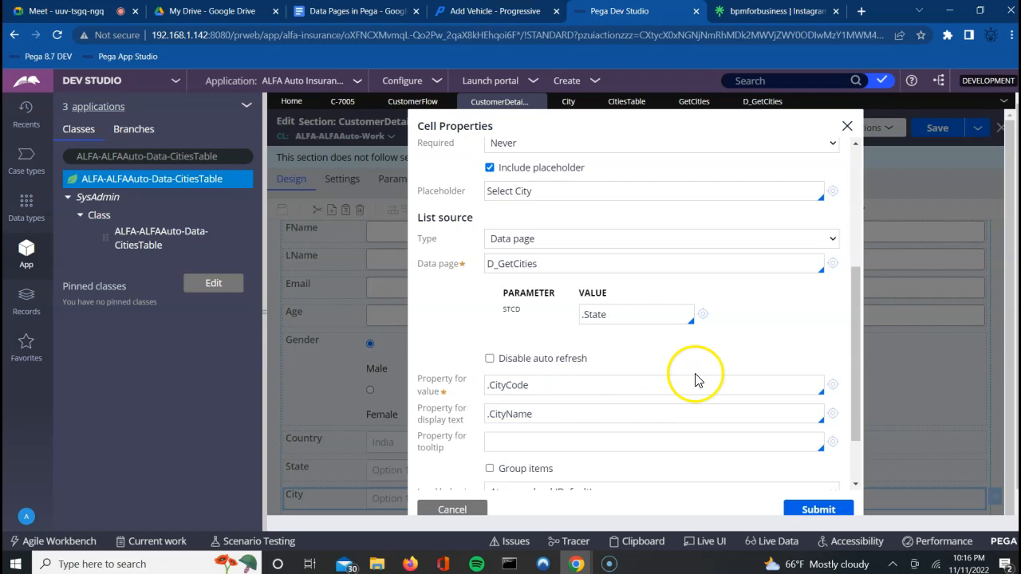
# Step: Cancel the unsubmitted list settings and reopen the City dropdown's cell properties
pyautogui.click(450, 509)
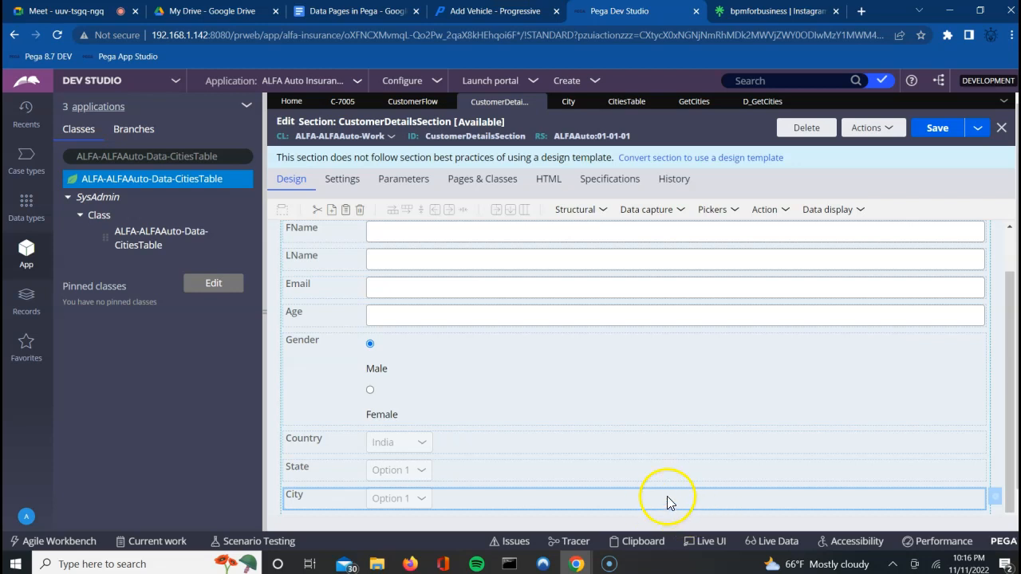
pyautogui.click(993, 496)
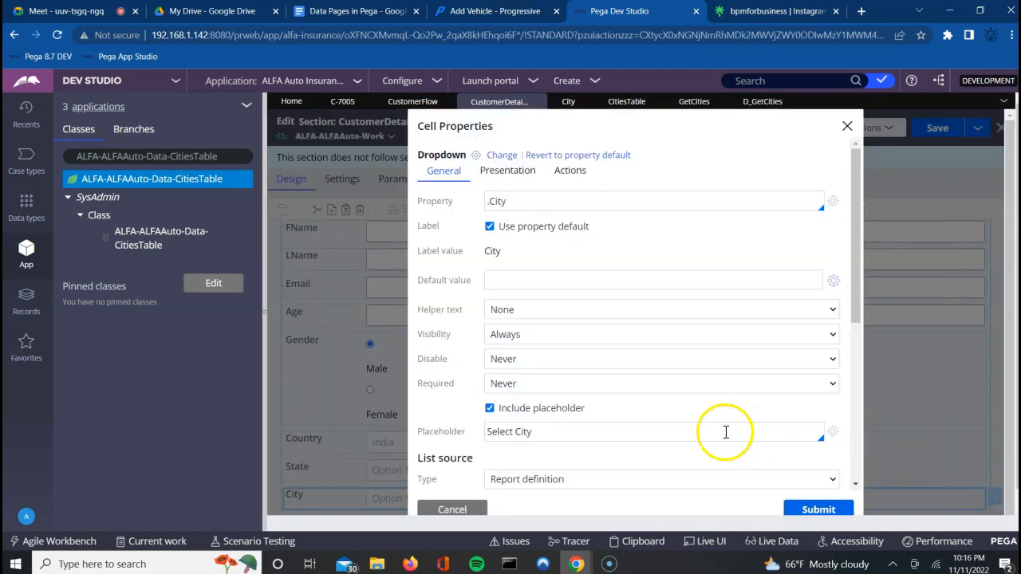
# Step: Change the City list source to data page D_GetCities with STCD set to .State
pyautogui.click(859, 488)
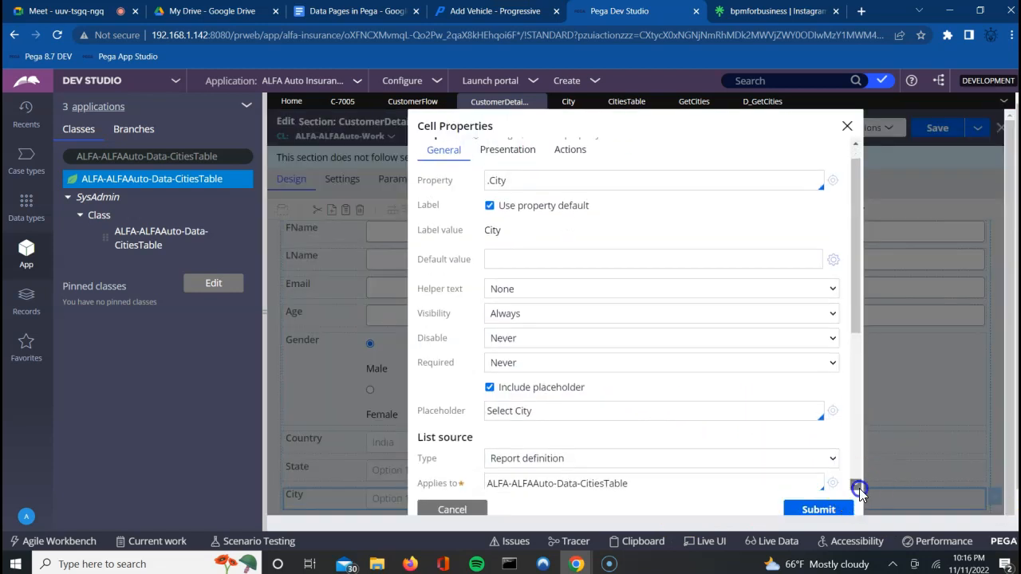
pyautogui.click(697, 347)
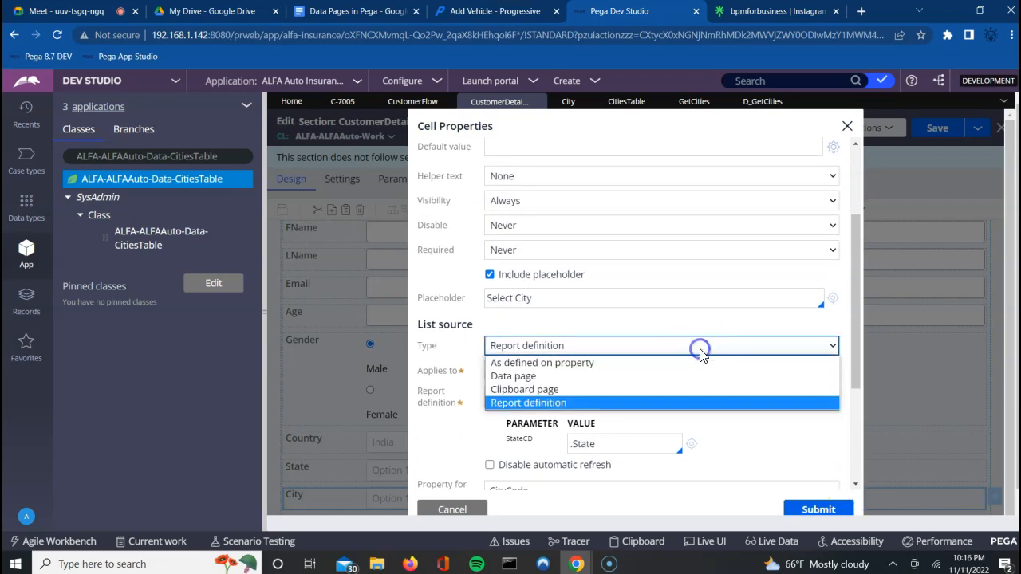
pyautogui.click(548, 375)
pyautogui.click(562, 368)
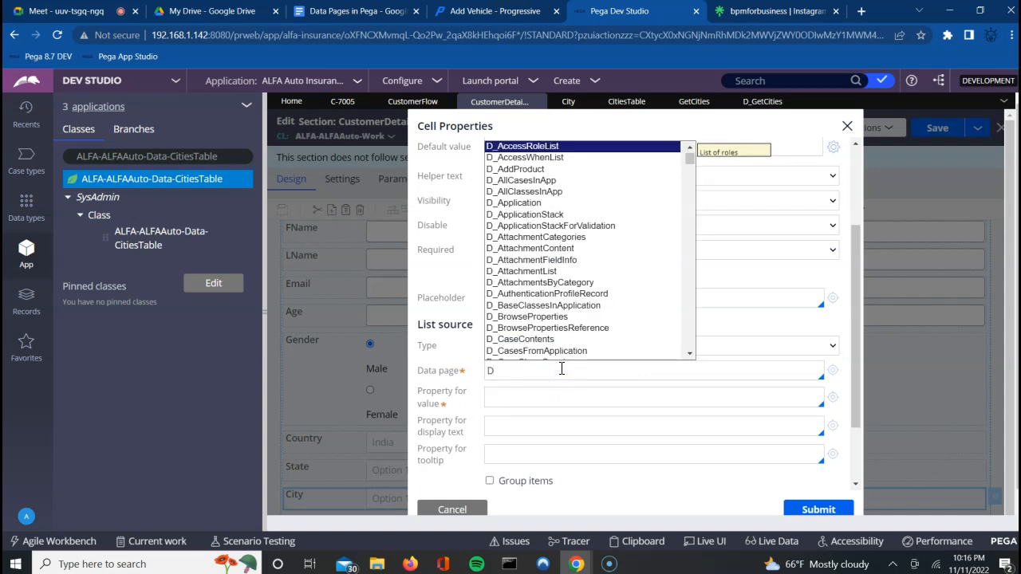
pyautogui.write('D_Get')
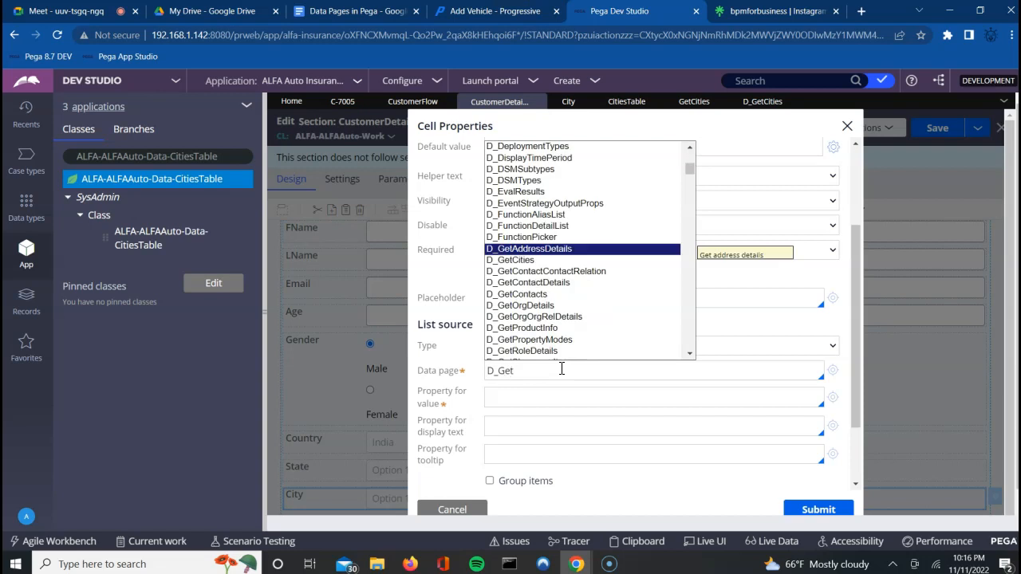
pyautogui.press('Down')
pyautogui.press('Return')
pyautogui.click(595, 420)
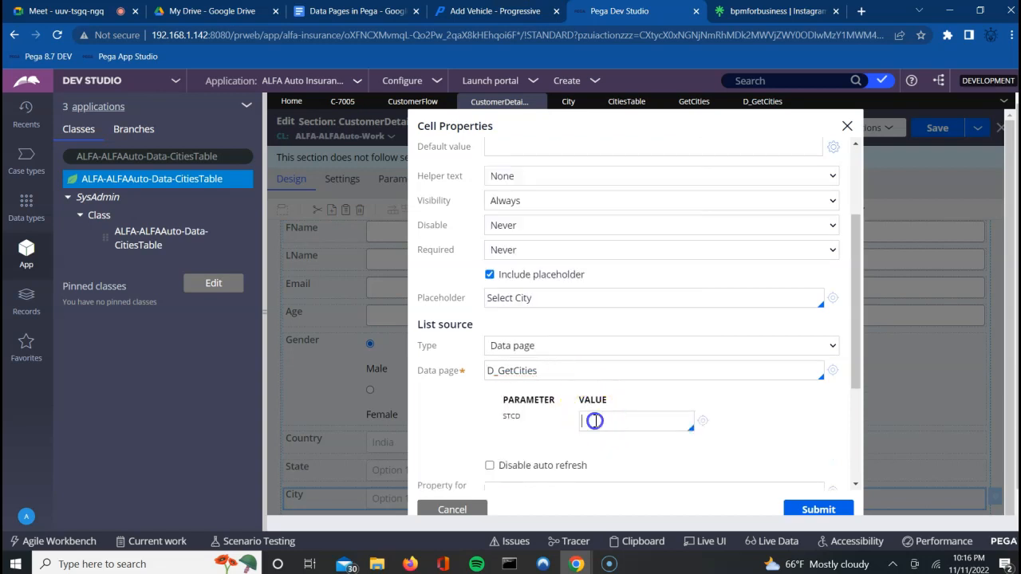
pyautogui.write('.S')
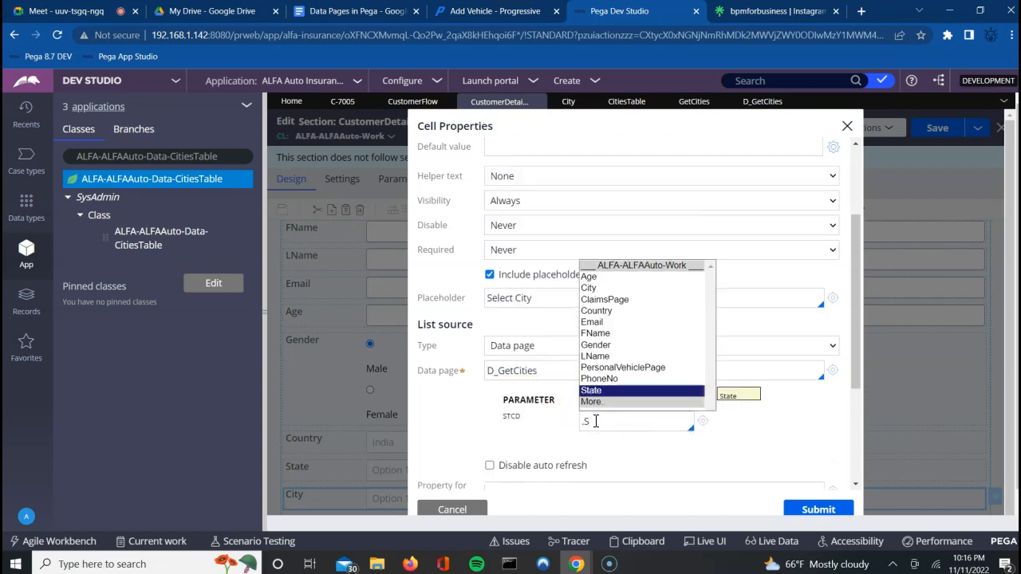
pyautogui.press('Return')
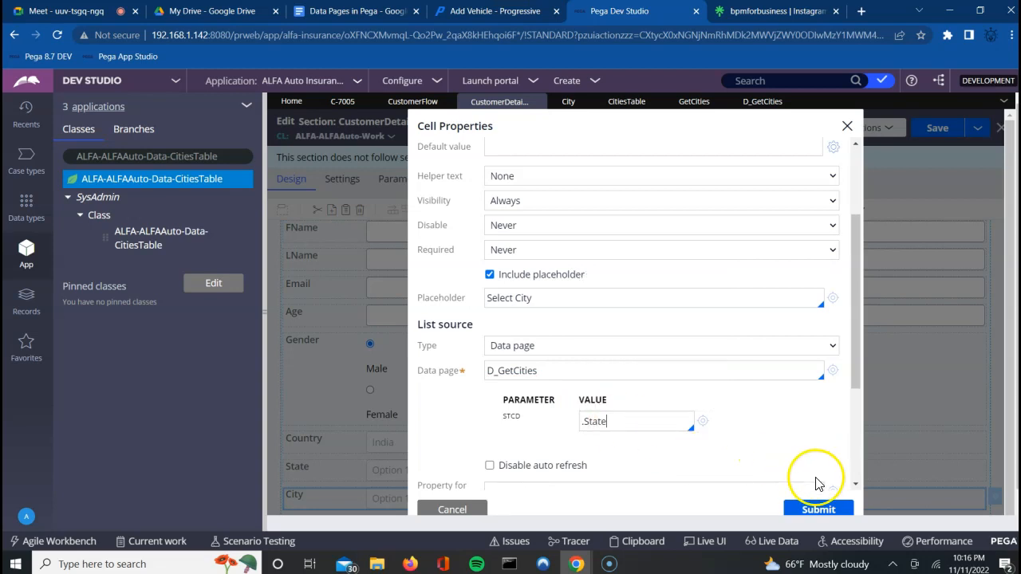
# Step: Set value property .CityCode and display text .CityName, submit, and save CustomerDetailsSection
pyautogui.scroll(-2, 855, 482)
pyautogui.scroll(-5, 854, 483)
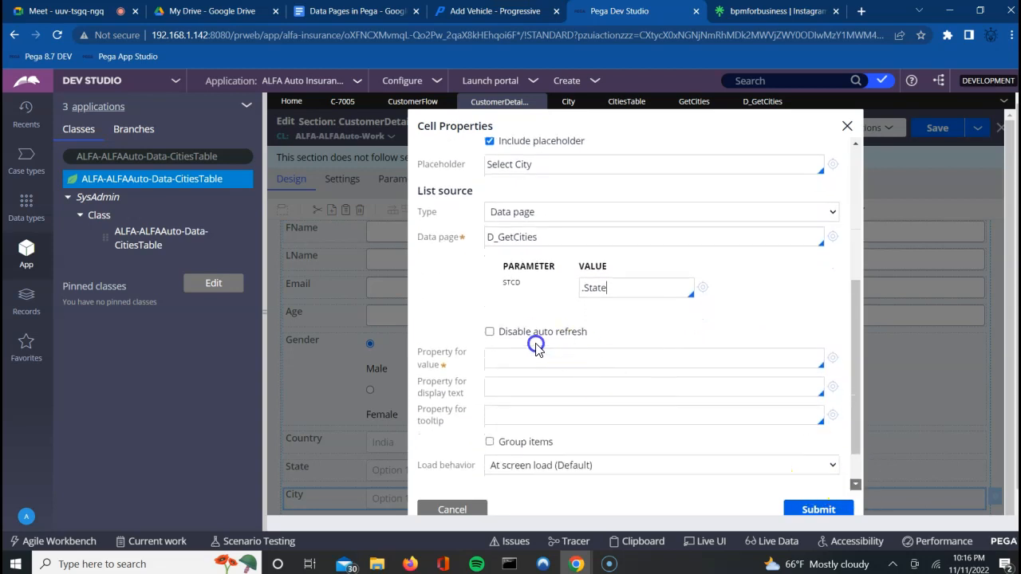
pyautogui.click(522, 361)
pyautogui.write('.')
pyautogui.press('Down')
pyautogui.press('Return')
pyautogui.click(517, 387)
pyautogui.press('BackSpace')
pyautogui.press('BackSpace')
pyautogui.press('BackSpace')
pyautogui.press('BackSpace')
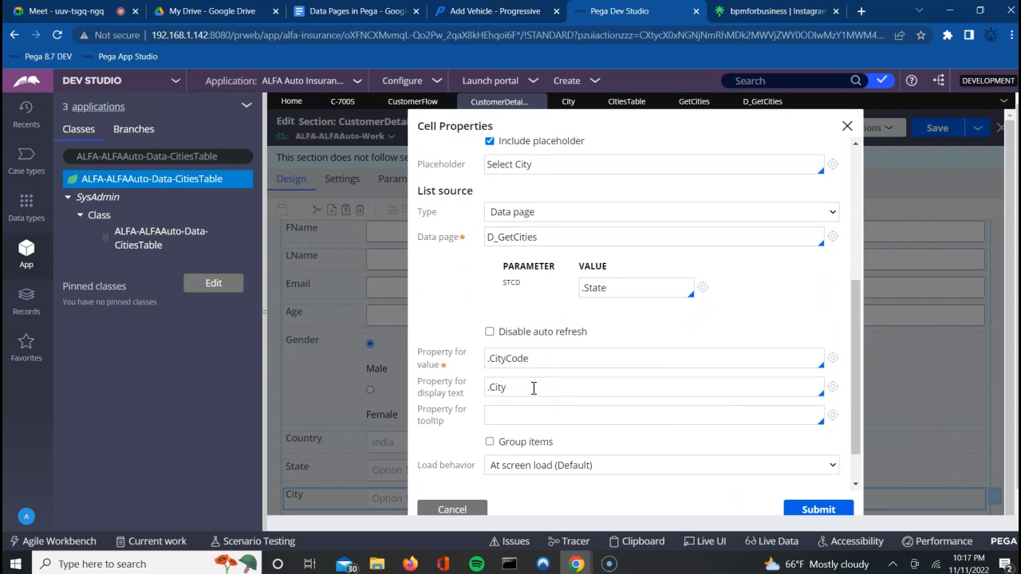
pyautogui.write('Name')
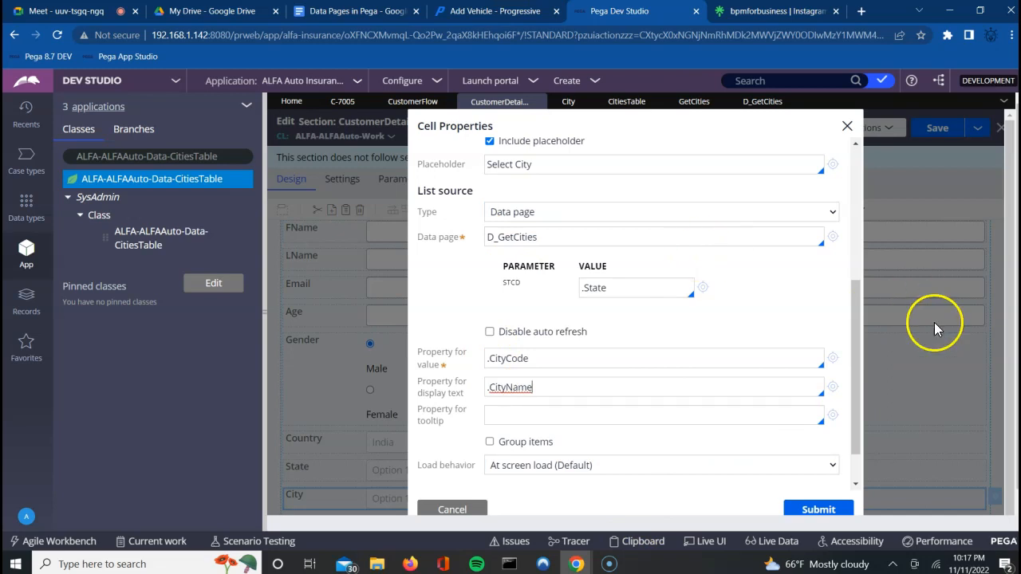
pyautogui.click(807, 512)
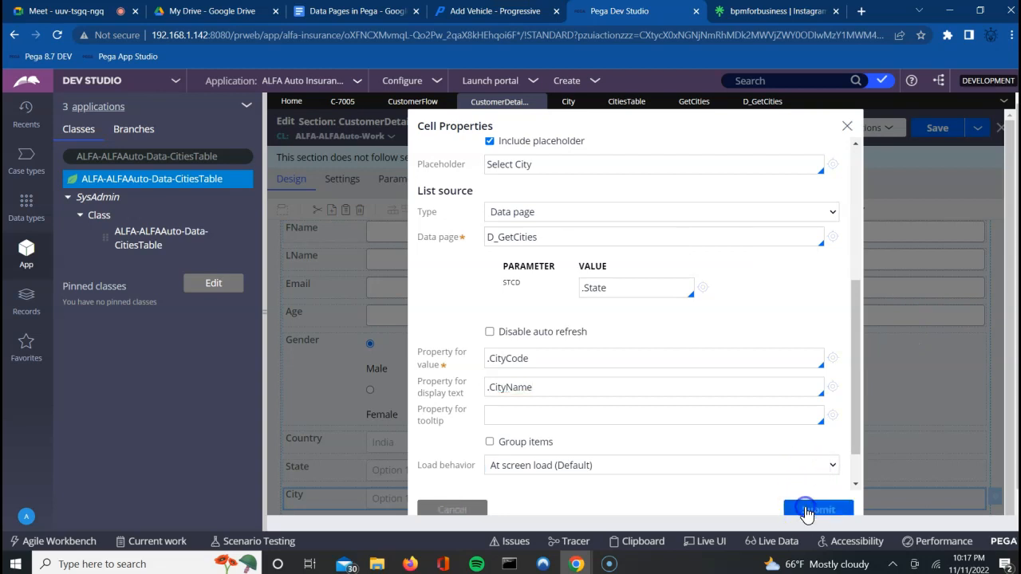
pyautogui.click(933, 137)
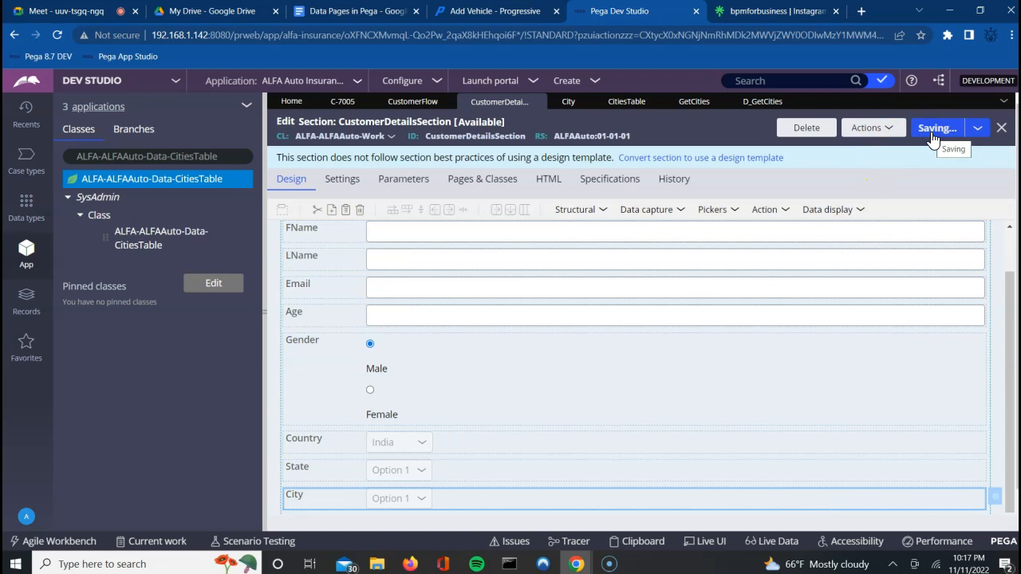
# Step: Save the section again and run CustomerFlow as new case C-8003
pyautogui.click(933, 135)
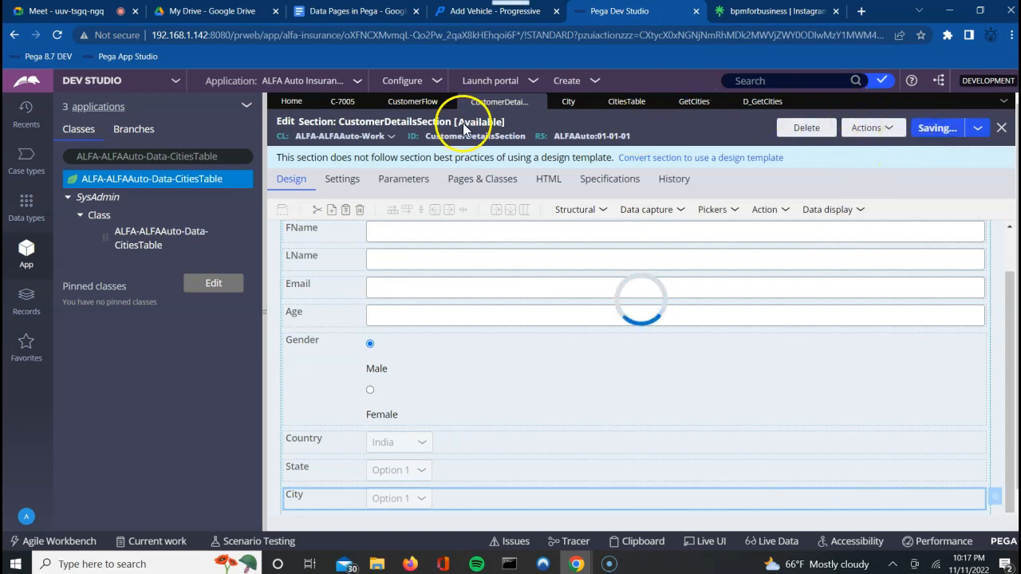
pyautogui.click(411, 102)
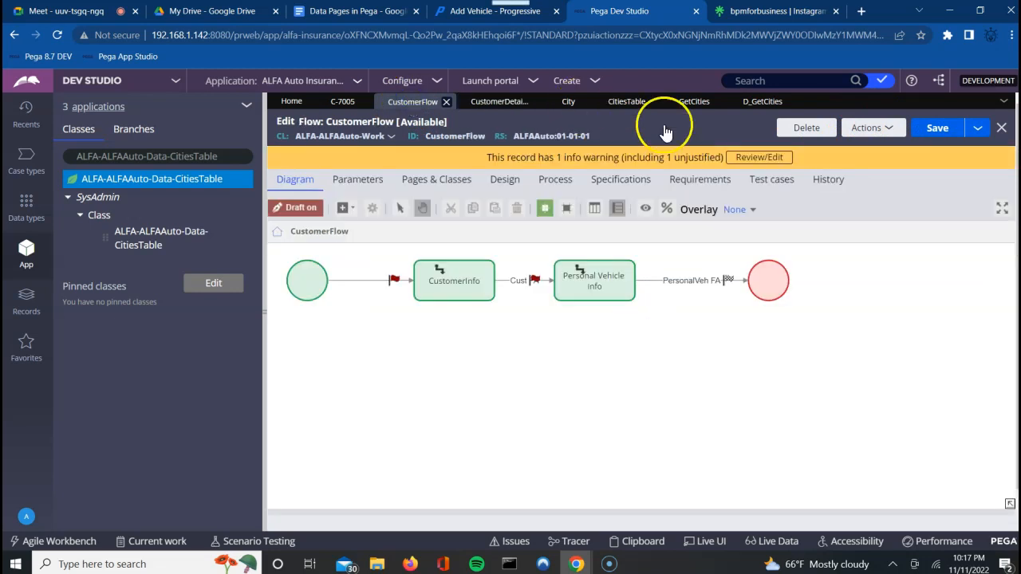
pyautogui.click(867, 136)
pyautogui.click(818, 150)
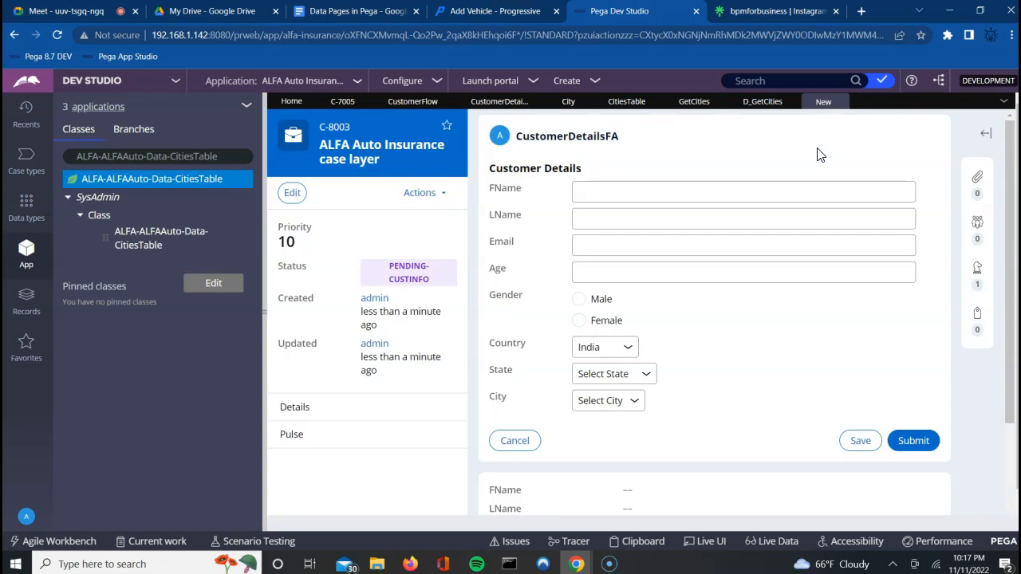
# Step: Fill in the customer's first name, last name and e-mail, and set gender to Male
pyautogui.click(610, 193)
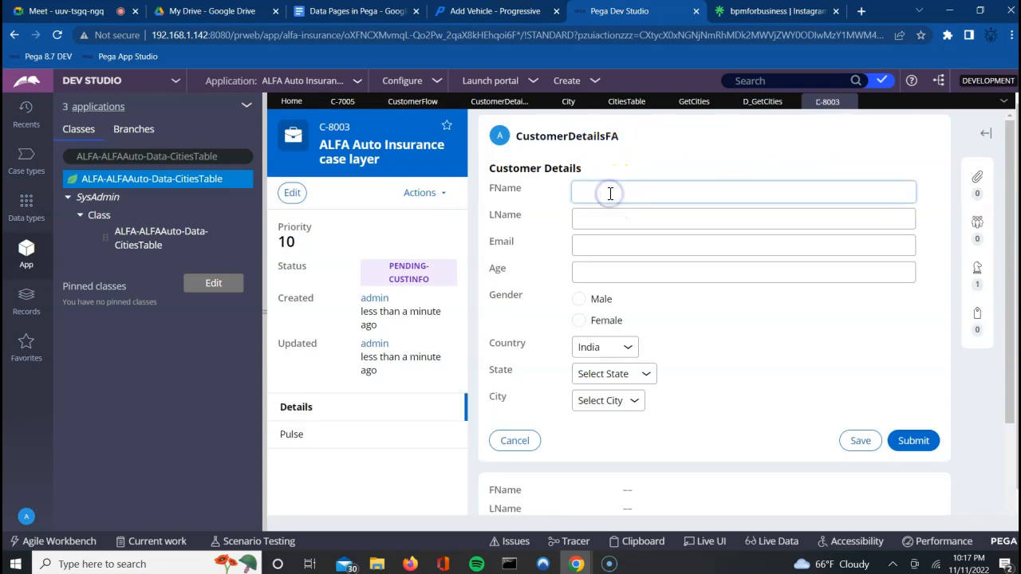
pyautogui.press('Tab')
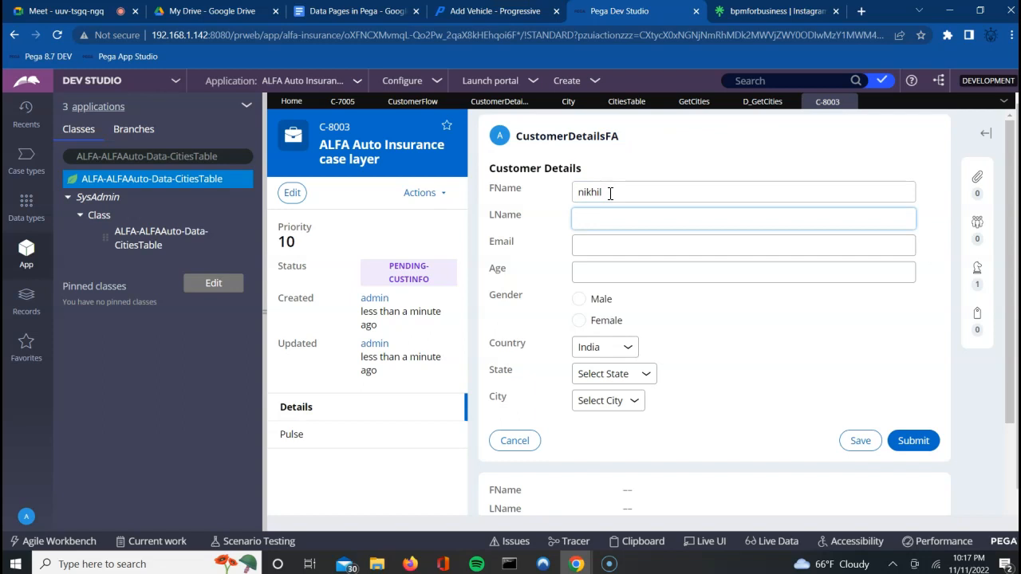
pyautogui.press('Tab')
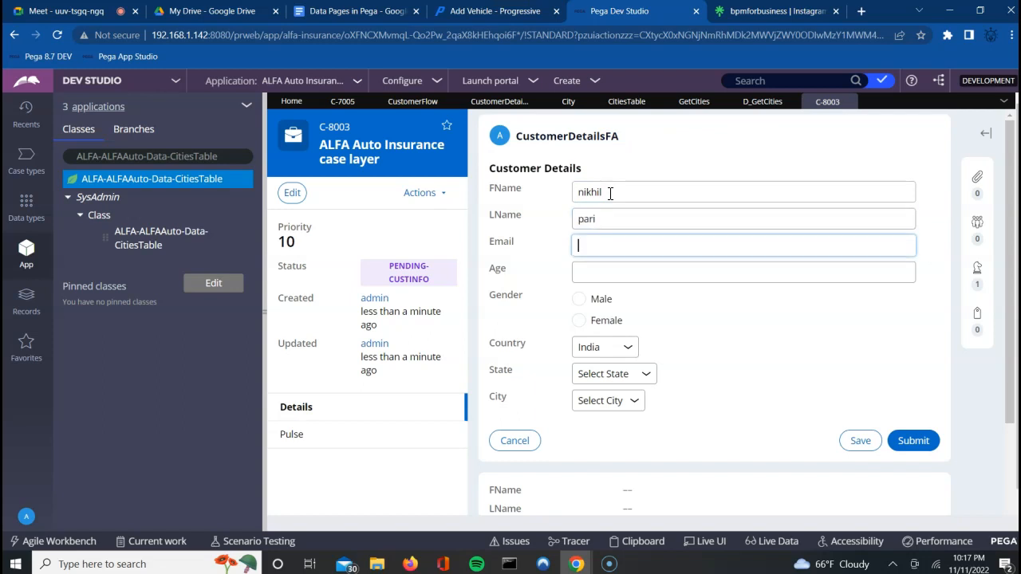
pyautogui.press('Tab')
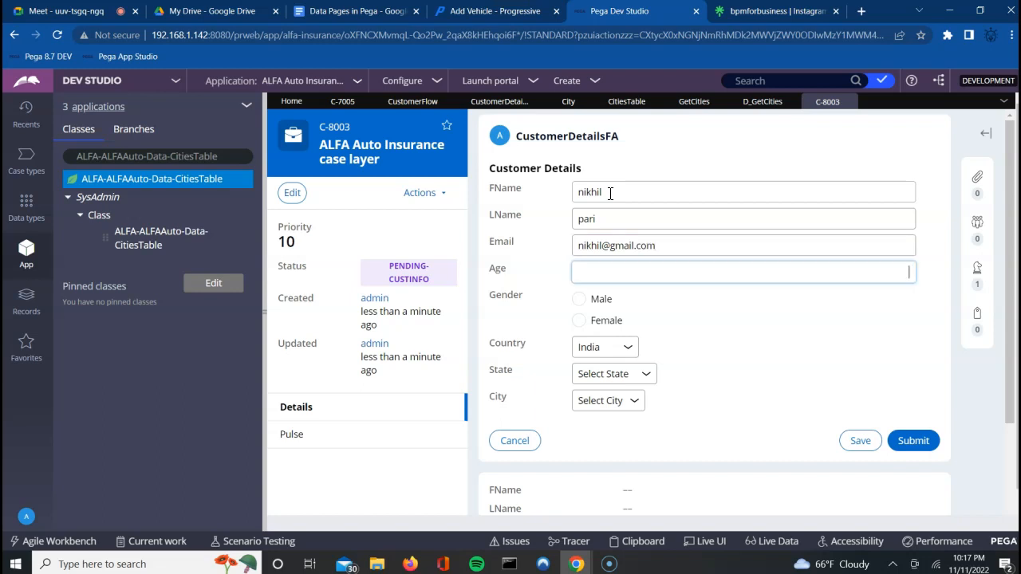
pyautogui.press('Tab')
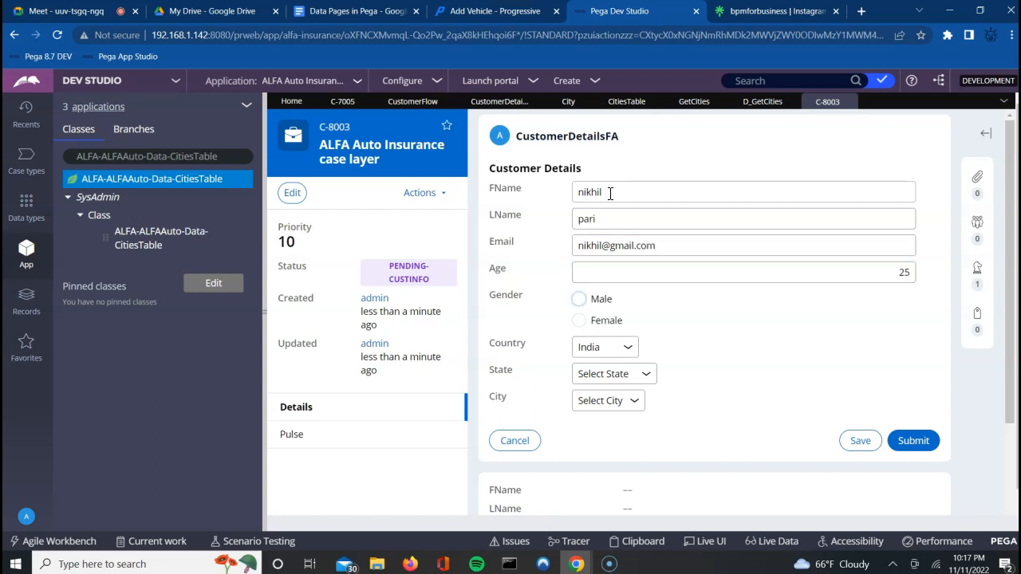
pyautogui.click(578, 298)
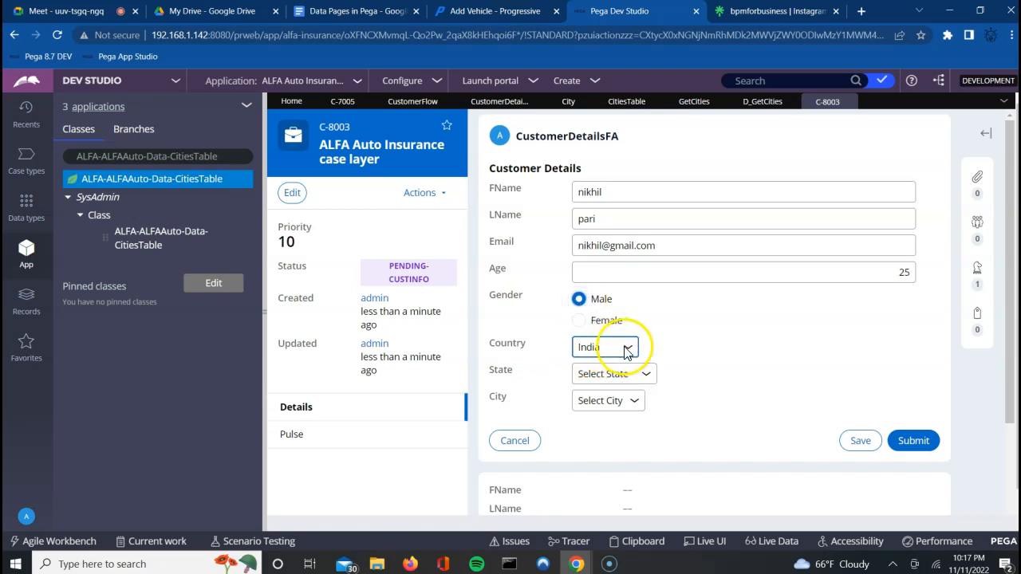
# Step: Check city filtering: Telangana gives Hyderabad, Maharashtra gives Pune
pyautogui.click(621, 375)
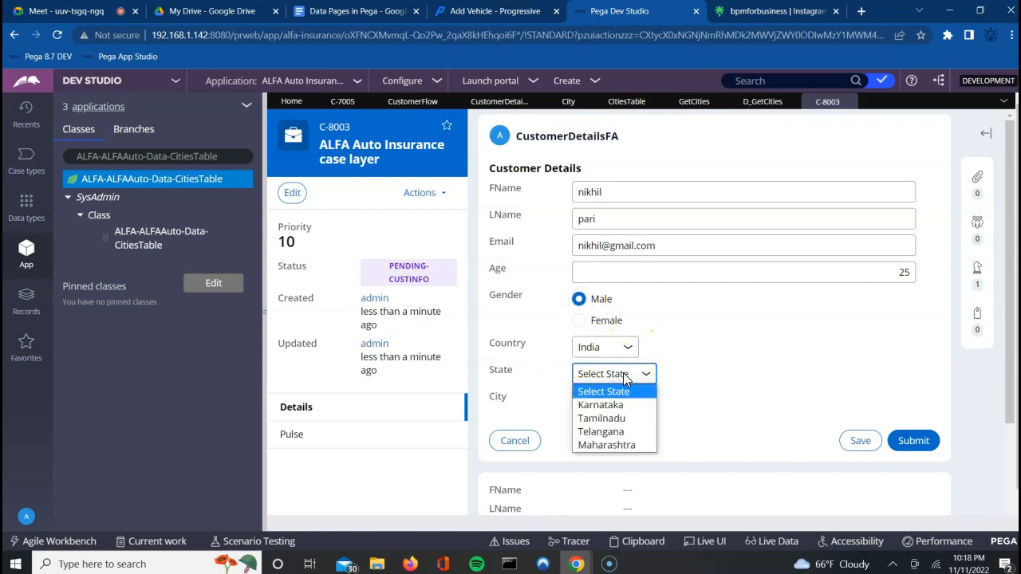
pyautogui.click(600, 435)
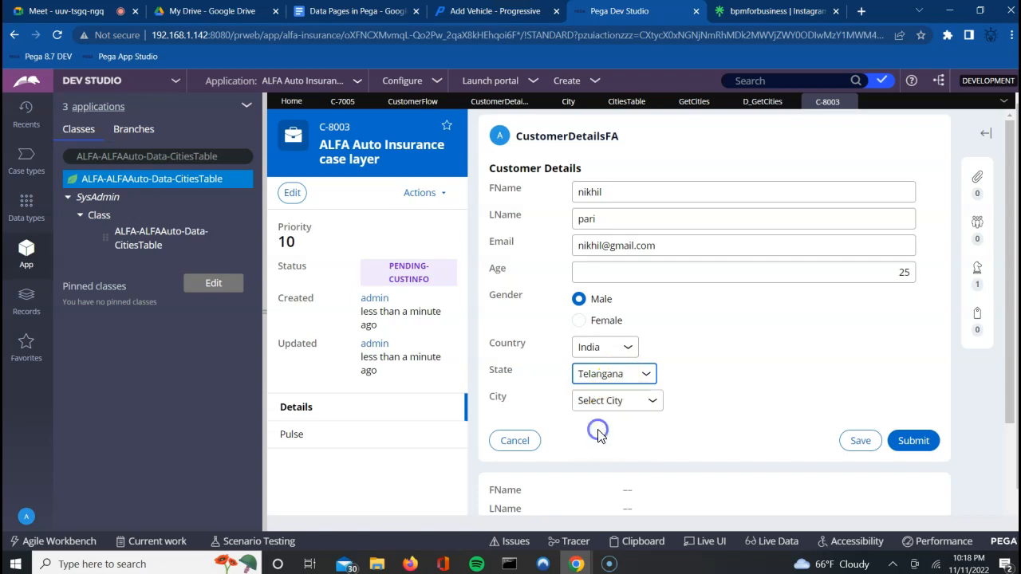
pyautogui.click(622, 401)
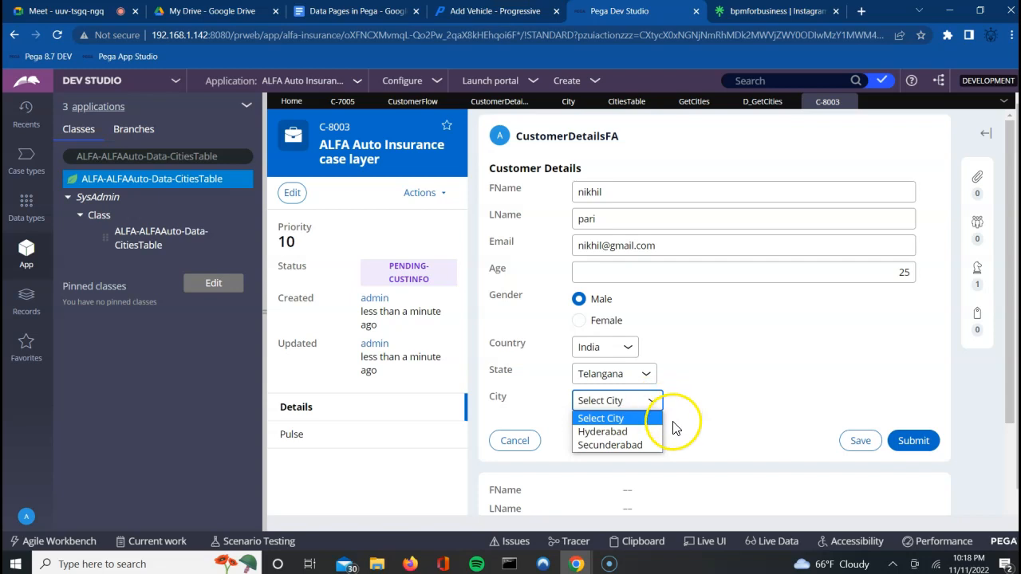
pyautogui.click(601, 432)
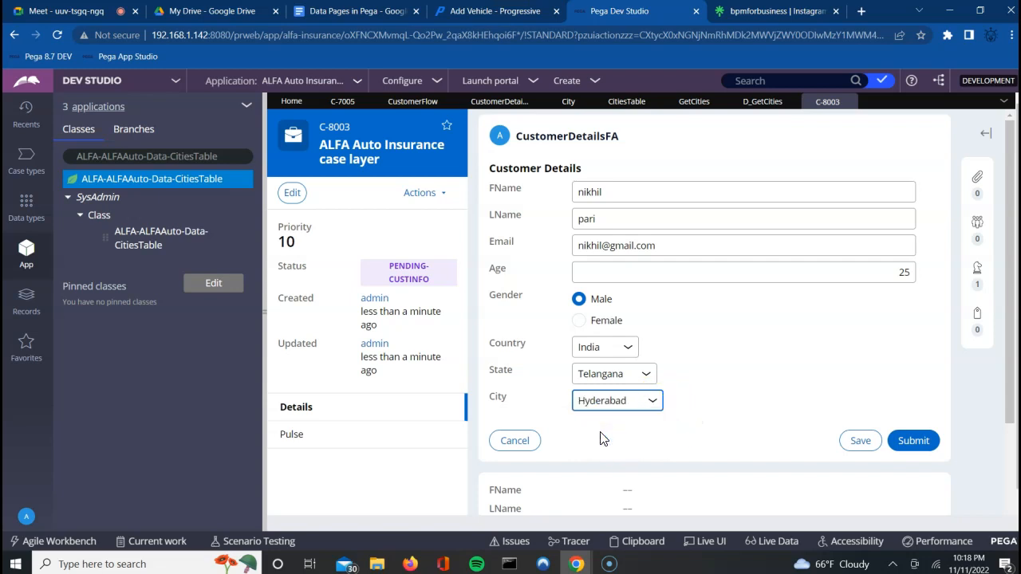
pyautogui.click(614, 376)
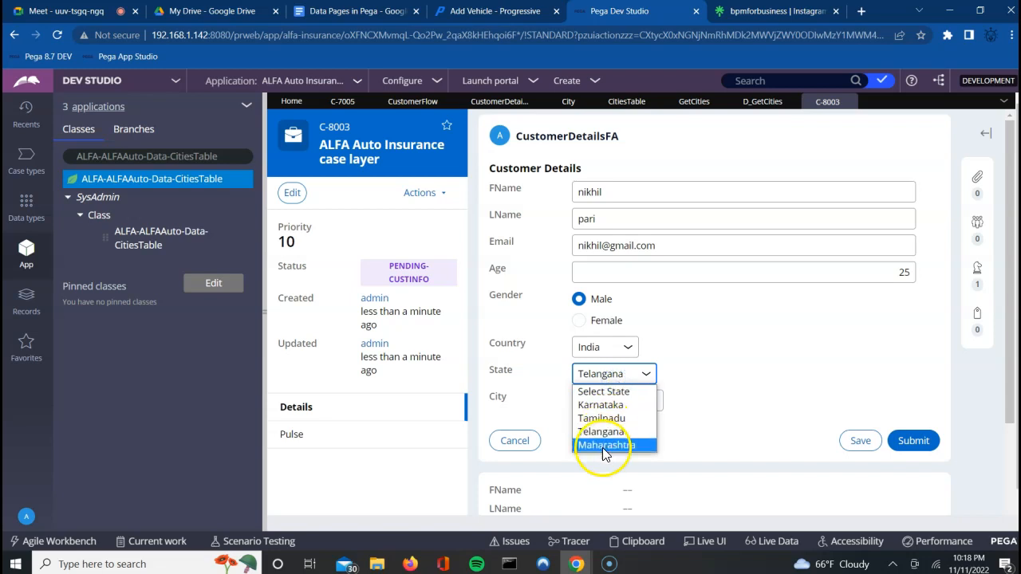
pyautogui.click(603, 445)
pyautogui.click(619, 410)
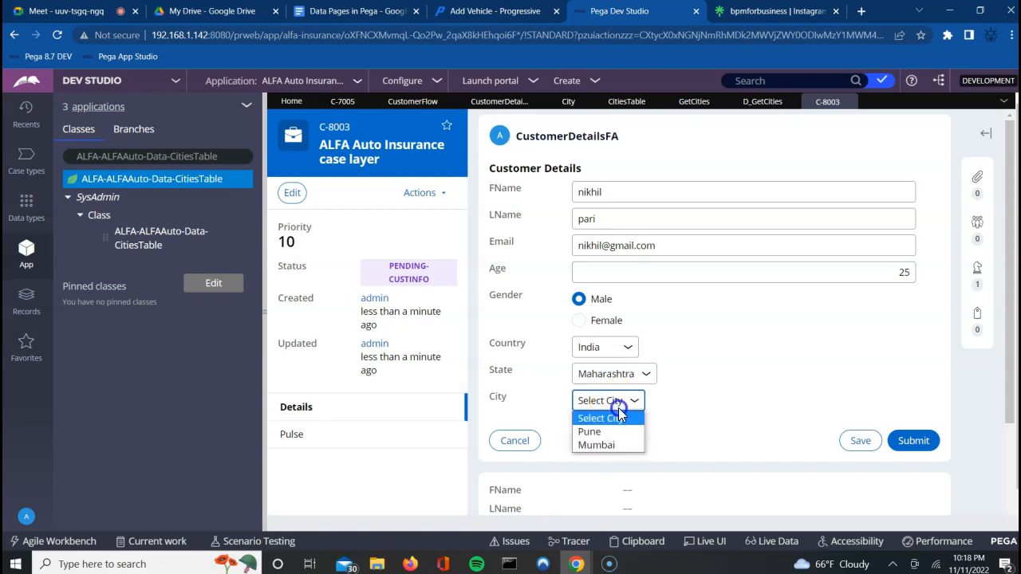
pyautogui.click(606, 427)
pyautogui.click(707, 426)
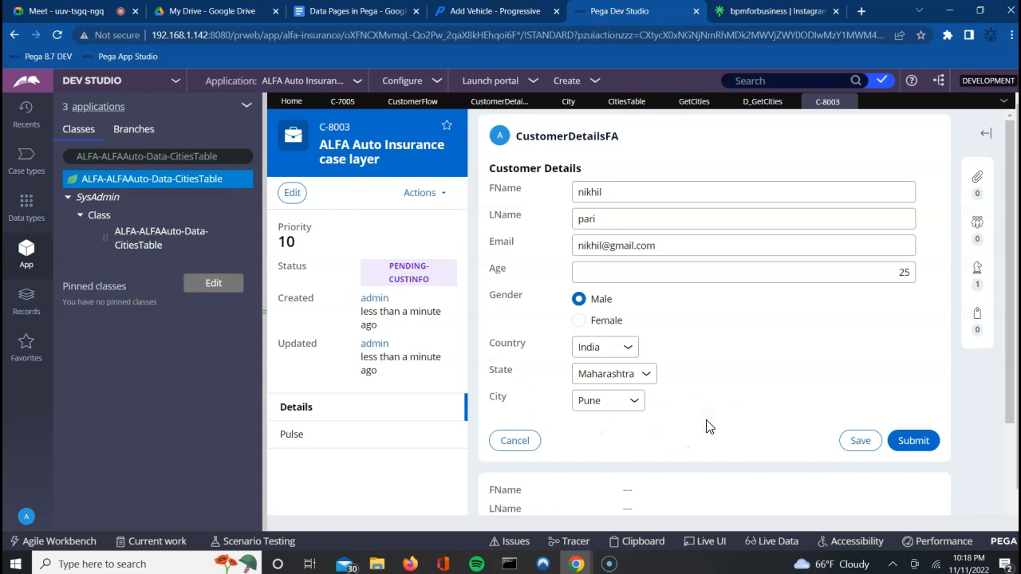
# Step: Try Karnataka with Mysore, then choose Tamilnadu and Chennai and submit the details
pyautogui.click(616, 376)
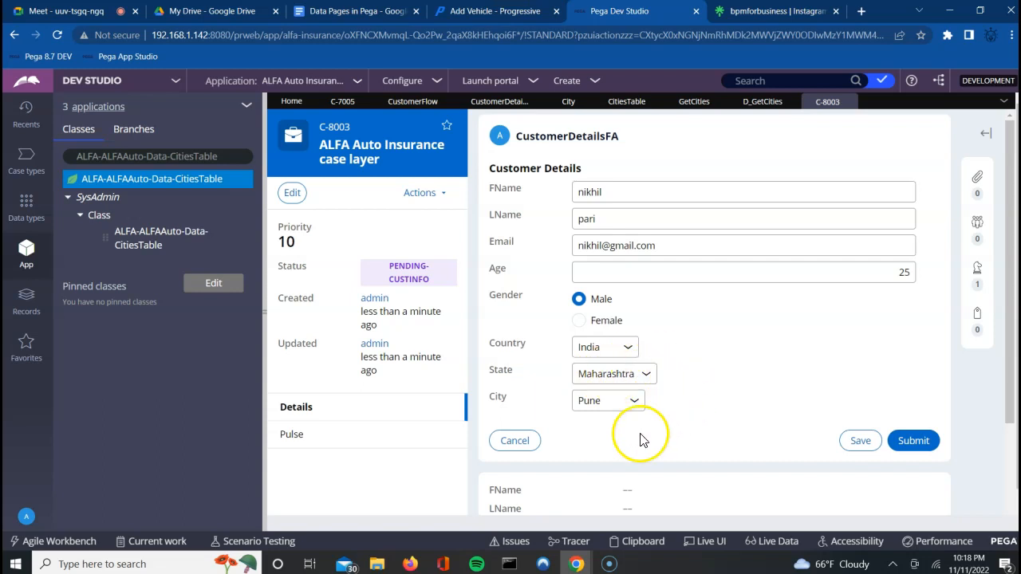
pyautogui.click(600, 377)
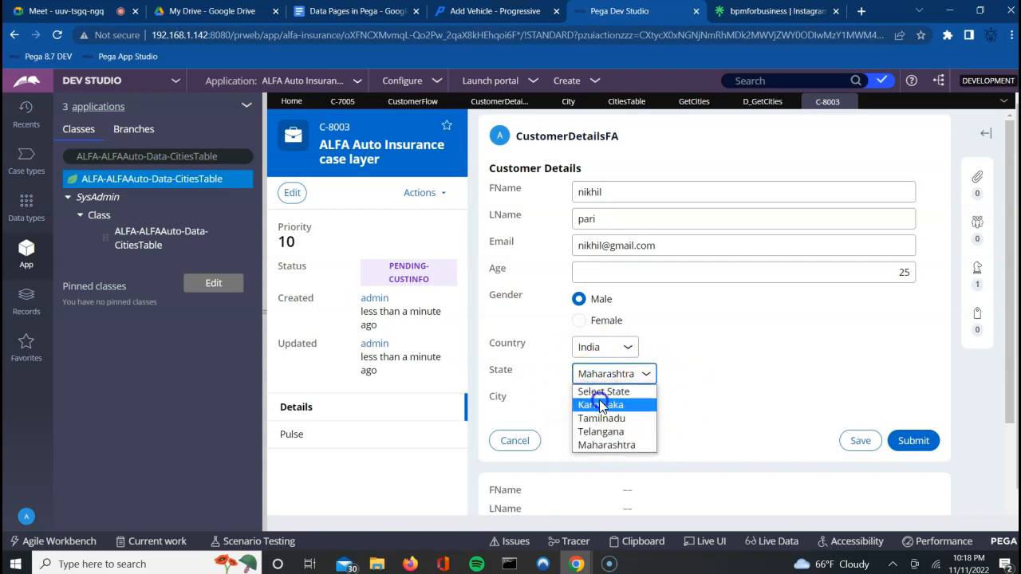
pyautogui.click(599, 406)
pyautogui.click(619, 401)
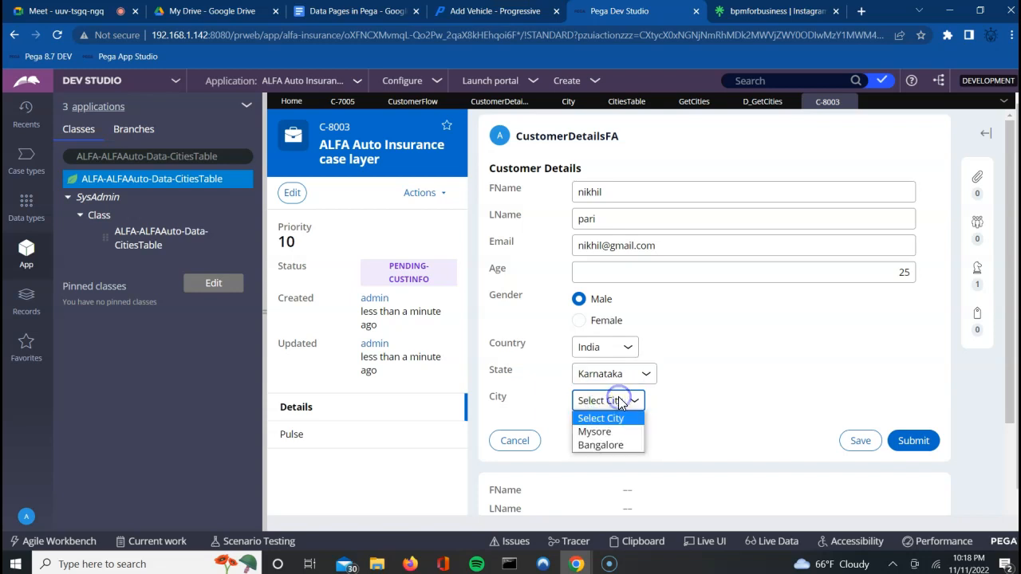
pyautogui.click(605, 429)
pyautogui.click(742, 436)
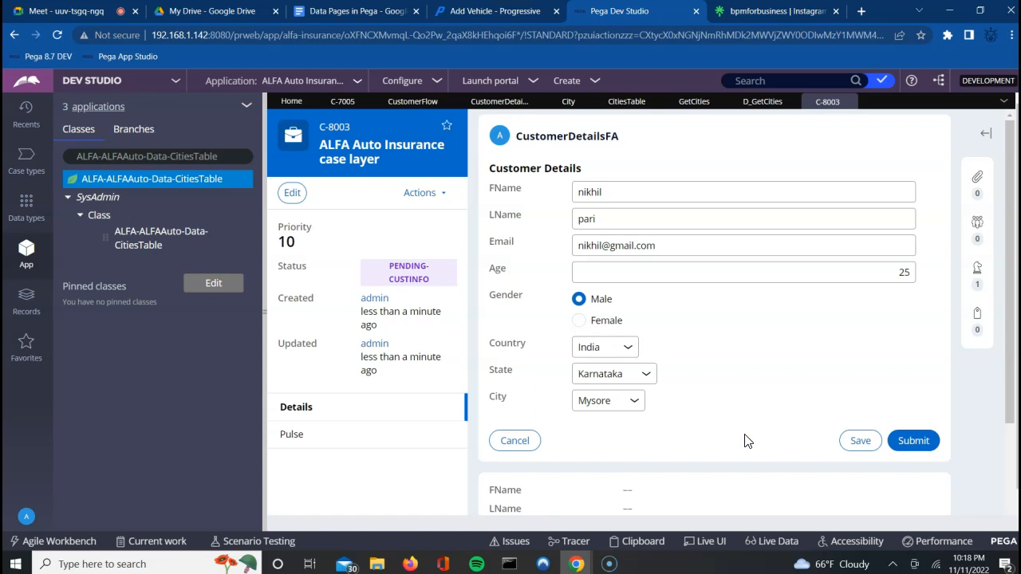
pyautogui.click(634, 381)
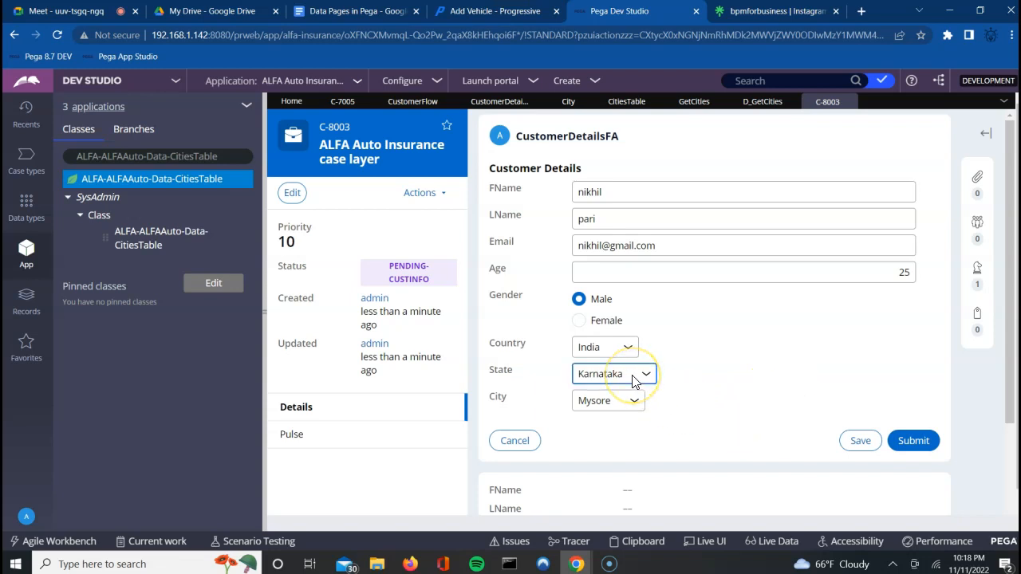
pyautogui.click(604, 417)
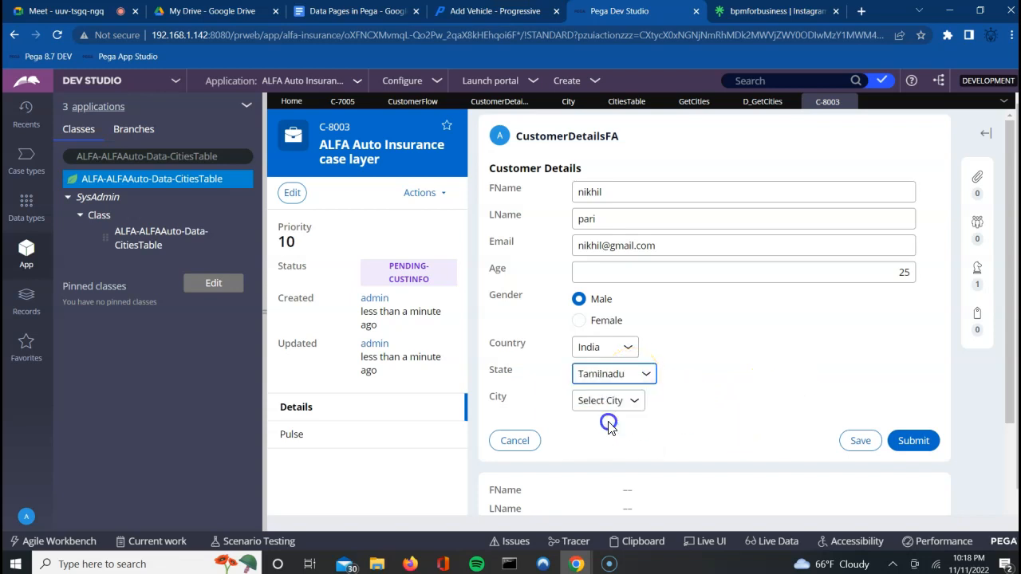
pyautogui.click(616, 400)
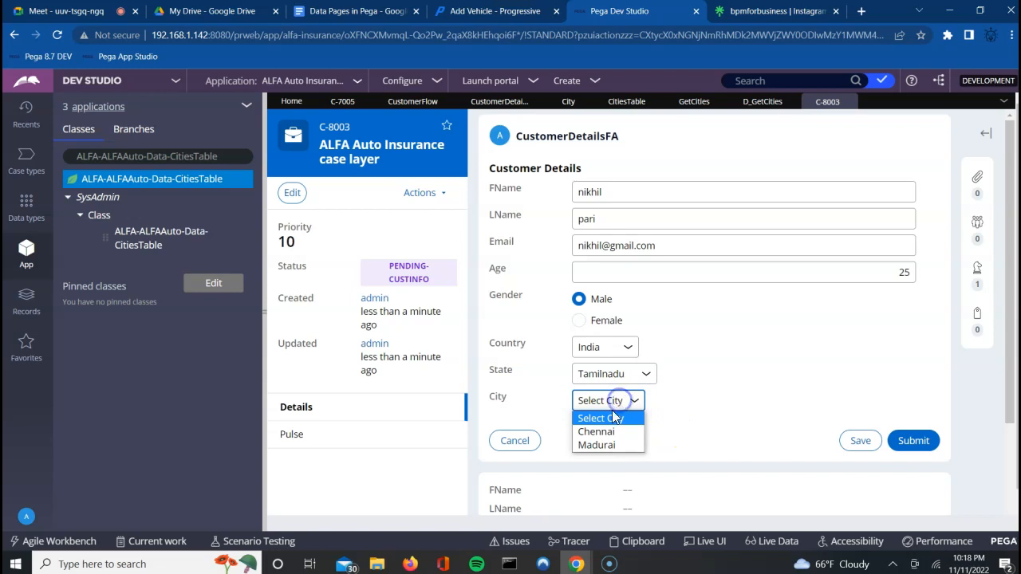
pyautogui.click(594, 432)
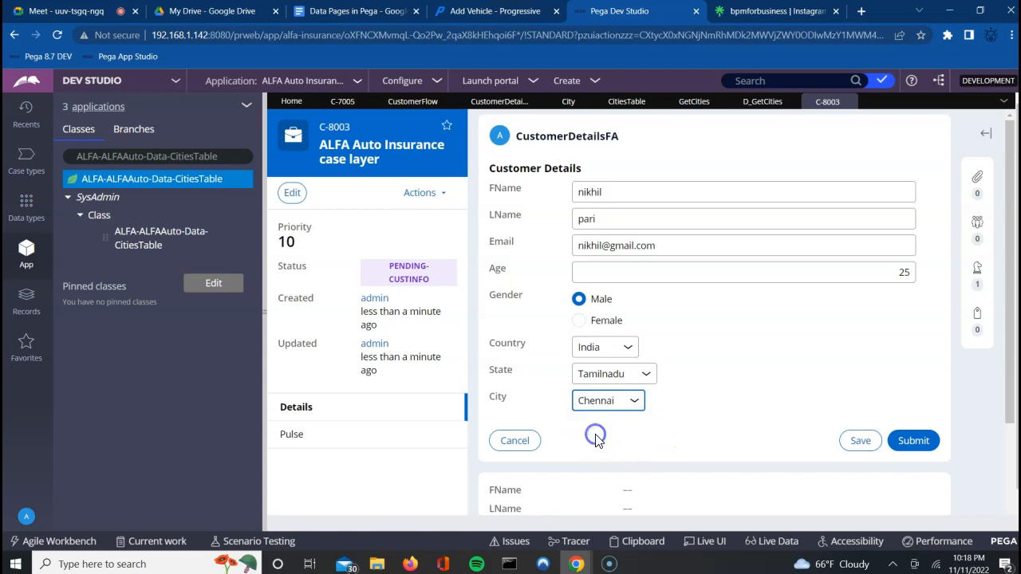
pyautogui.click(927, 442)
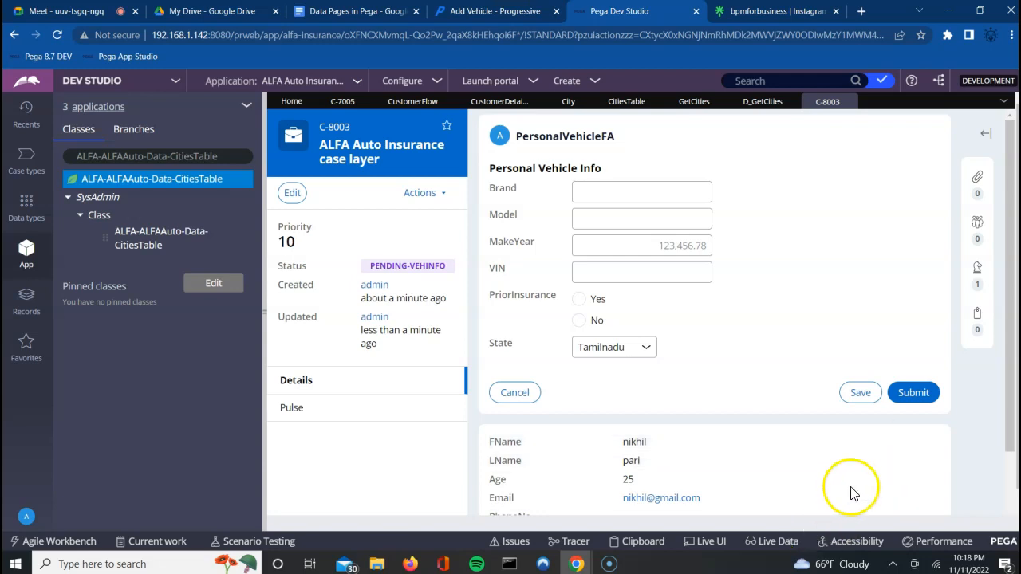
# Step: Review City and State, dismiss the reopen prompt, and submit Personal Vehicle Info
pyautogui.scroll(-2, 850, 493)
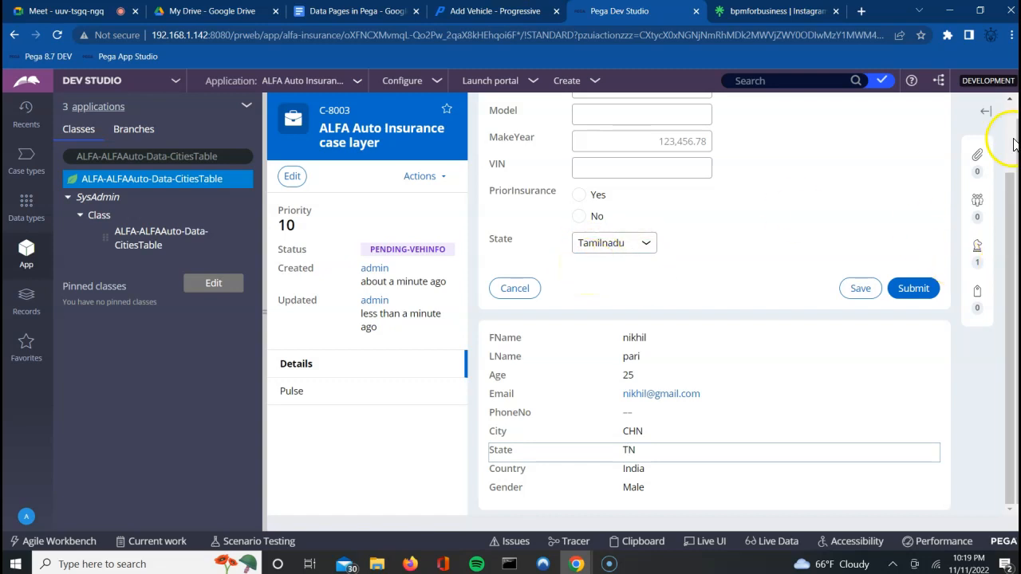
pyautogui.scroll(1, 1013, 142)
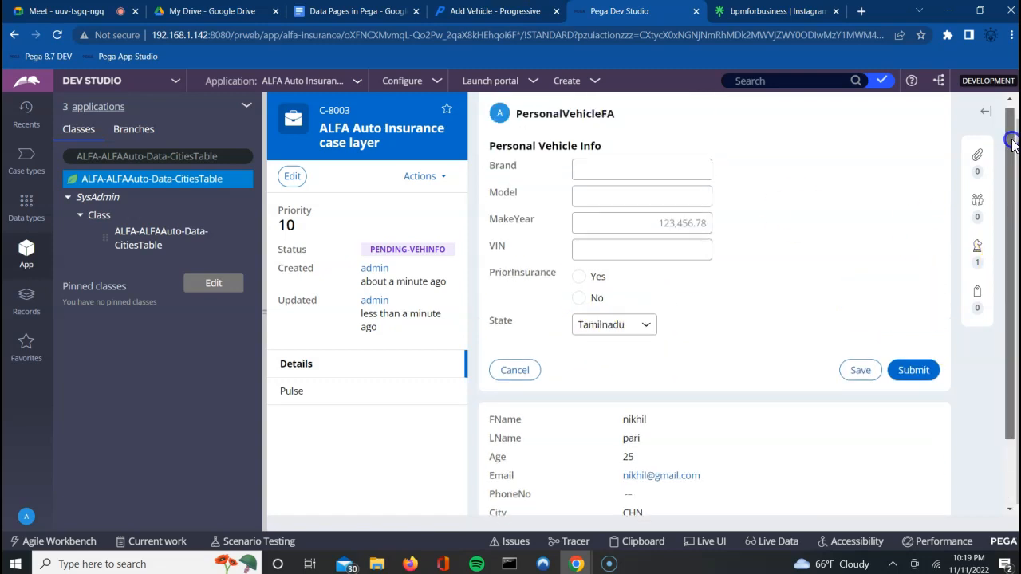
pyautogui.click(1009, 100)
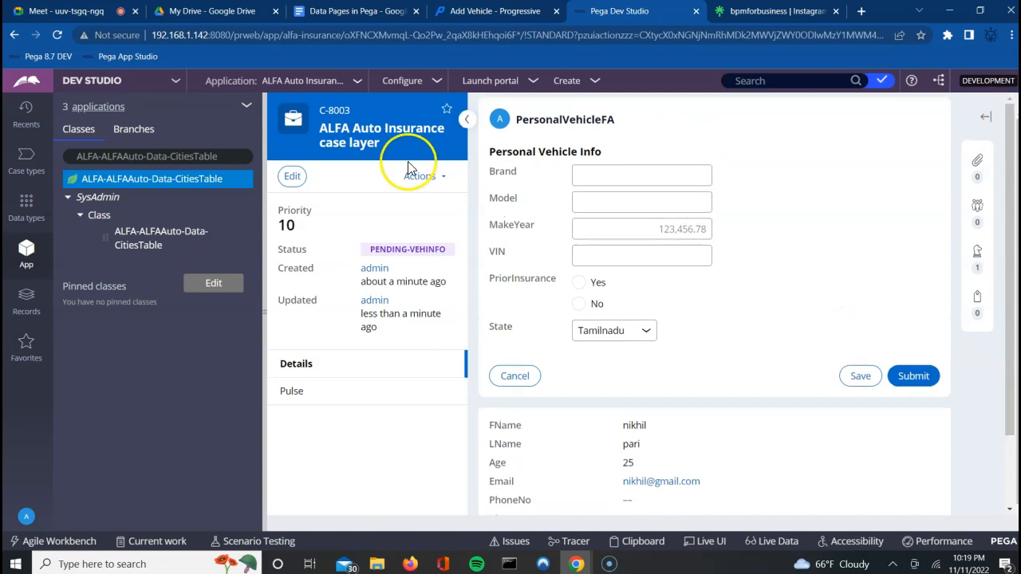
pyautogui.click(498, 380)
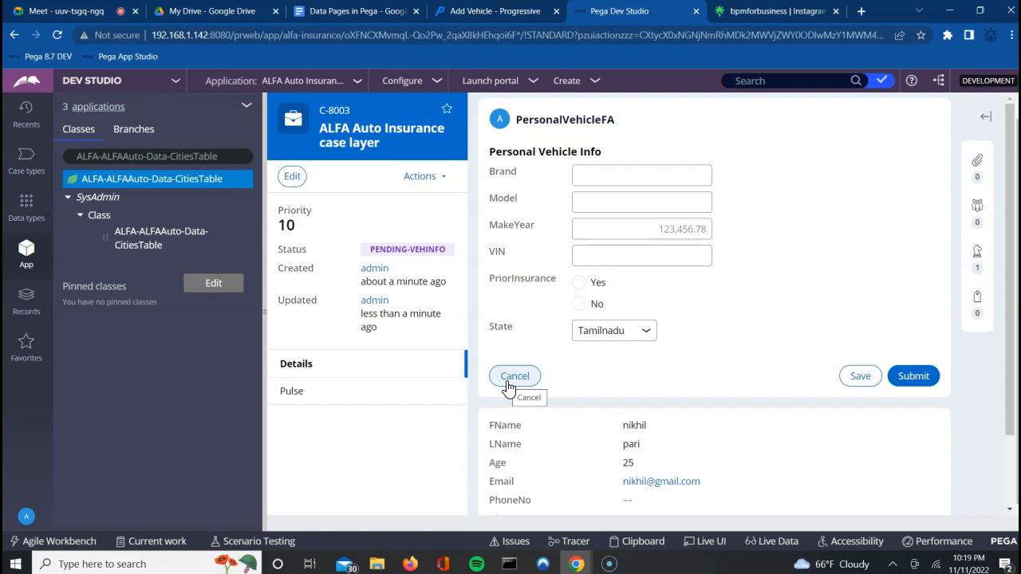
pyautogui.click(507, 387)
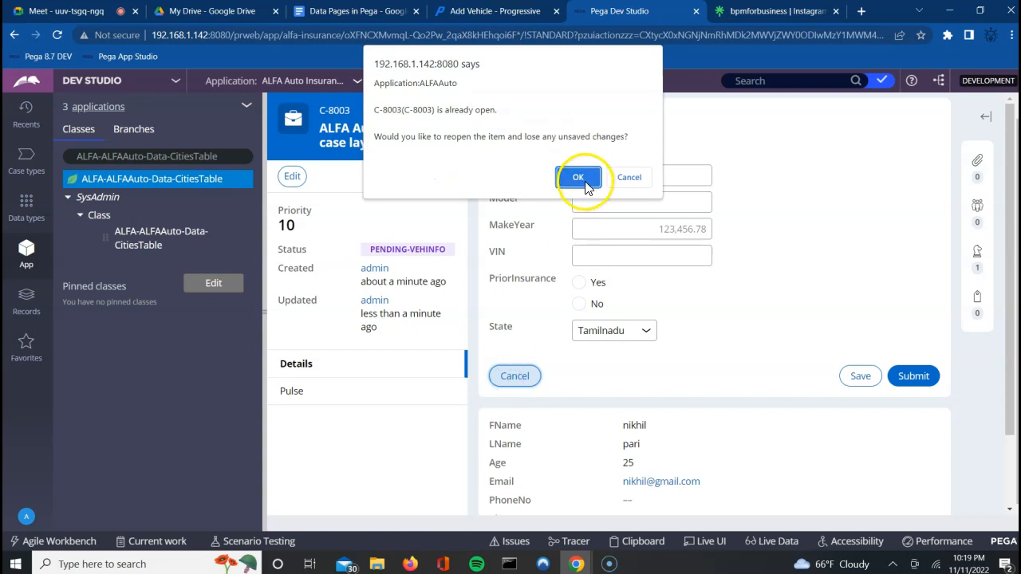
pyautogui.click(629, 177)
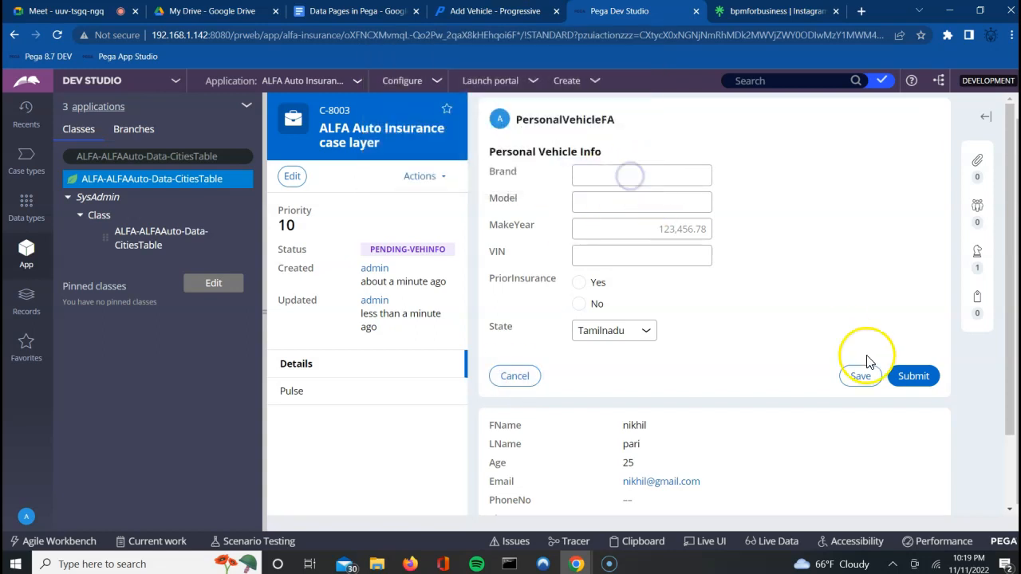
pyautogui.click(922, 380)
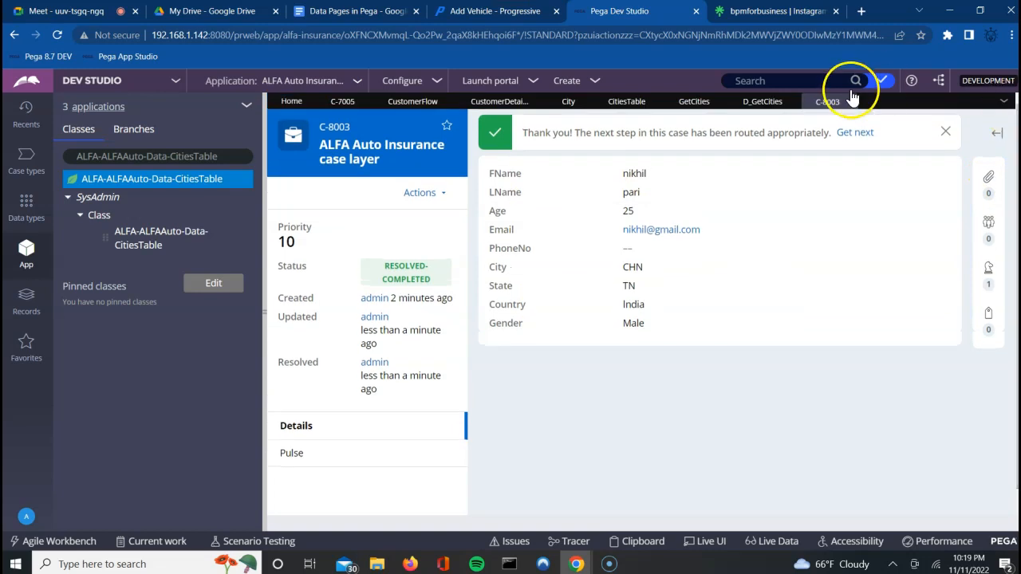
# Step: Close case C-8003 and open the Country dropdown's cell properties in CustomerDetailsSection
pyautogui.click(847, 102)
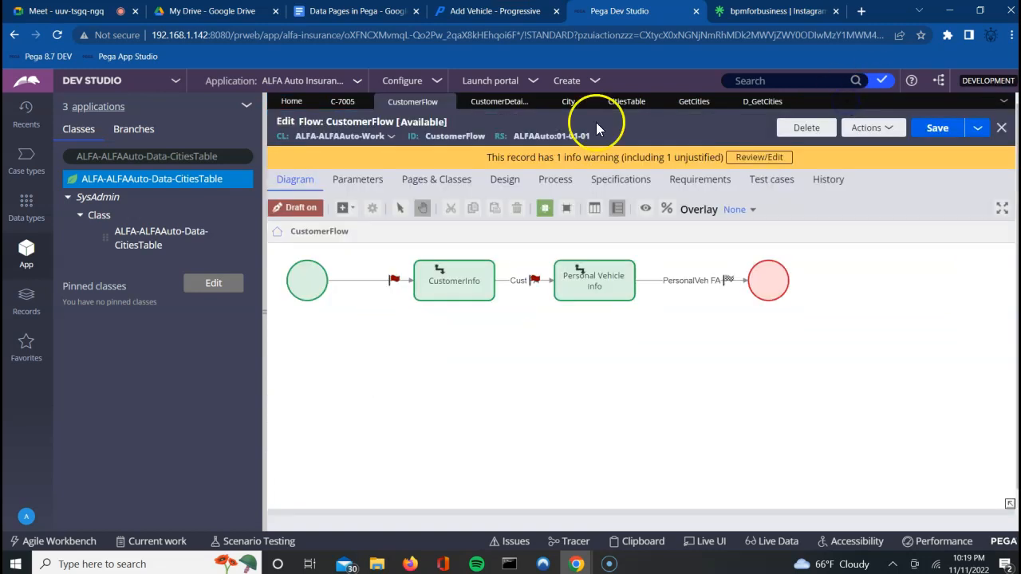
pyautogui.click(492, 107)
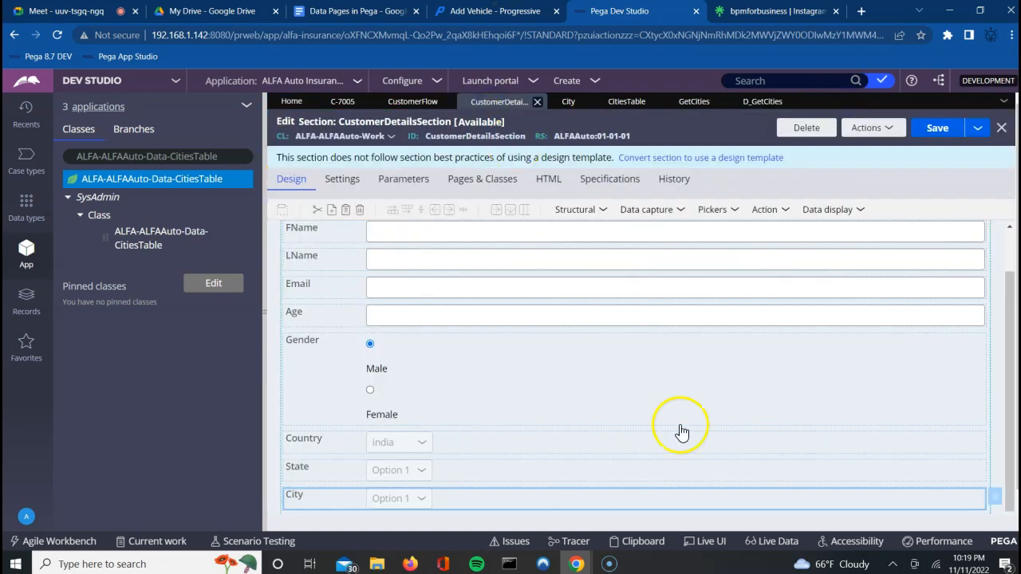
pyautogui.click(965, 445)
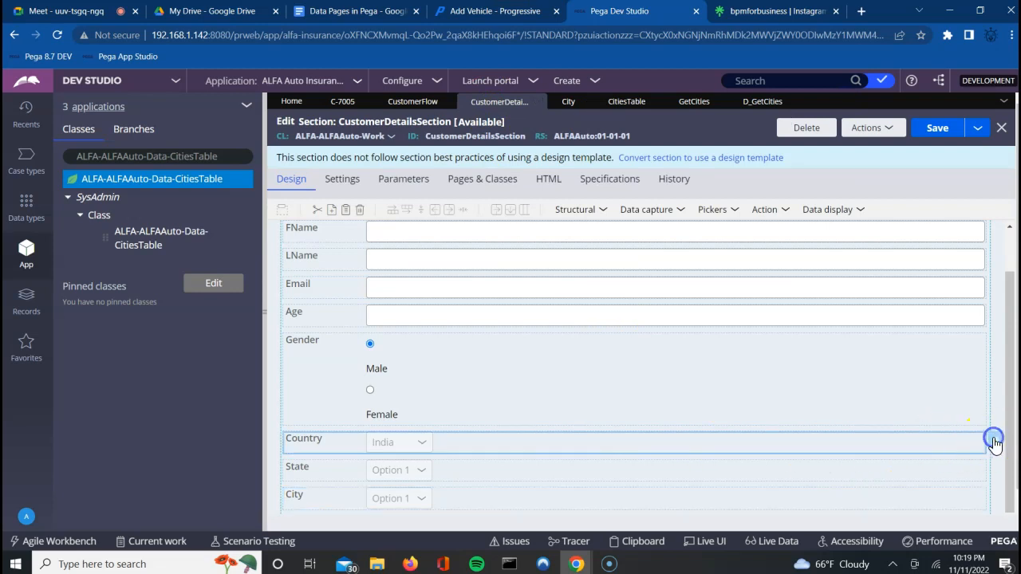
pyautogui.click(995, 444)
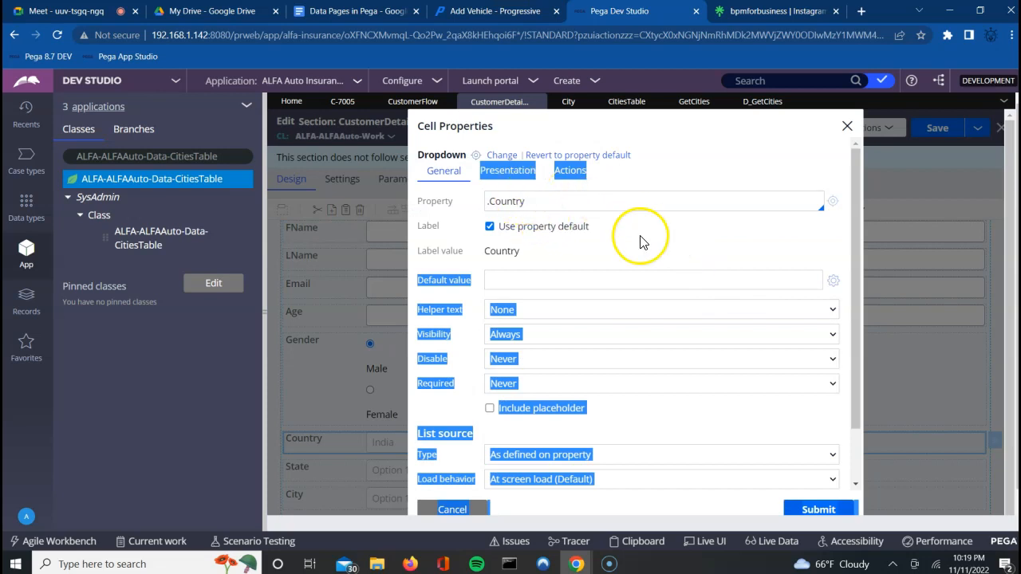
# Step: Inspect the Country property's prompt values (India, Australia, USA), close it, and select the State row
pyautogui.click(832, 202)
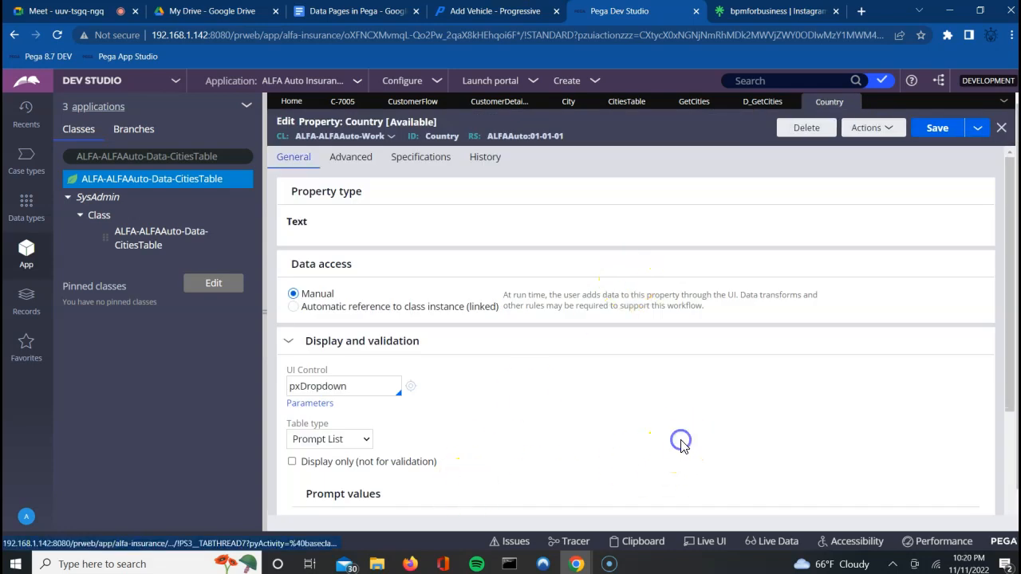
pyautogui.scroll(-3, 679, 441)
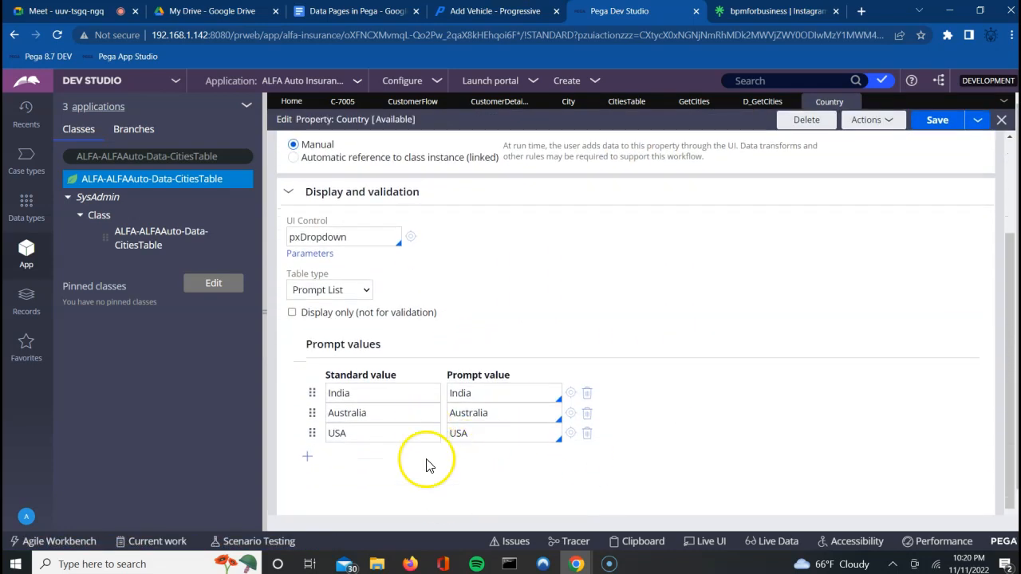
pyautogui.click(852, 102)
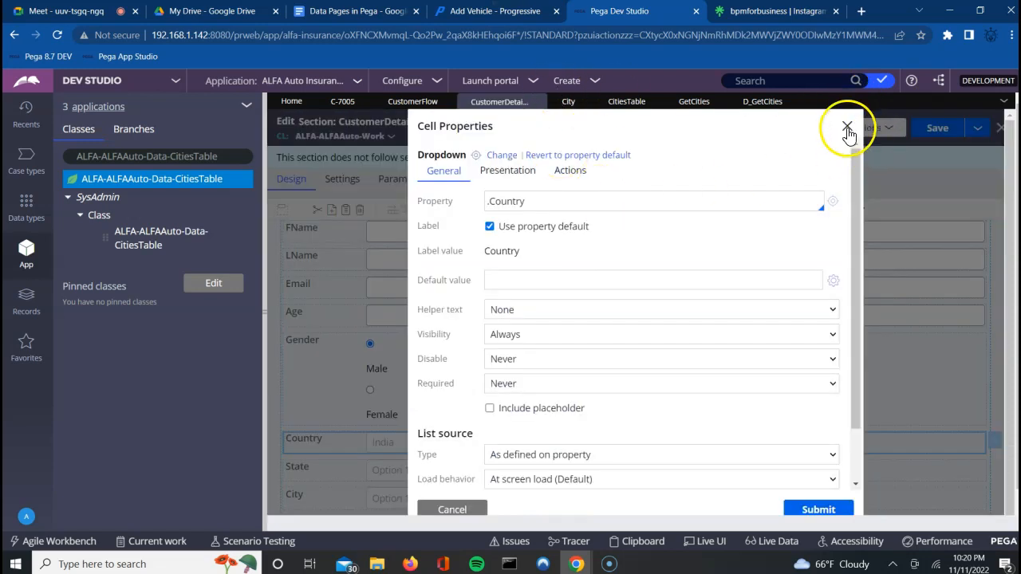
pyautogui.click(847, 129)
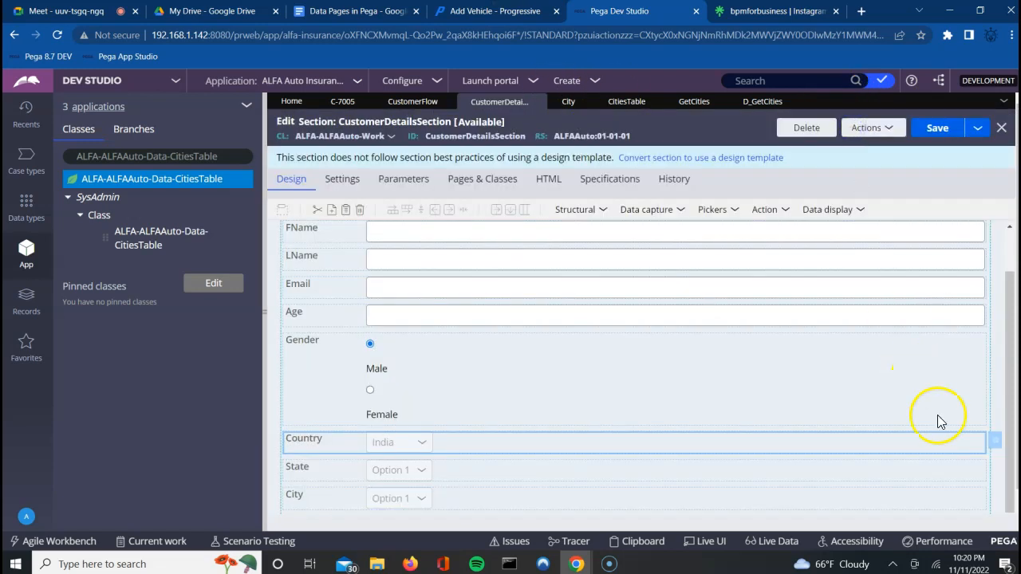
pyautogui.click(942, 466)
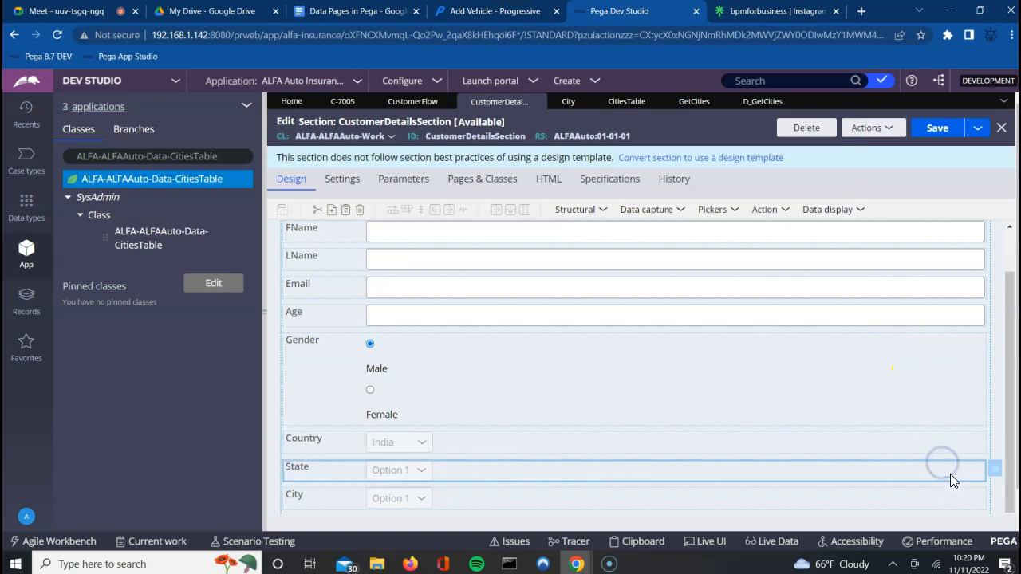
pyautogui.click(995, 471)
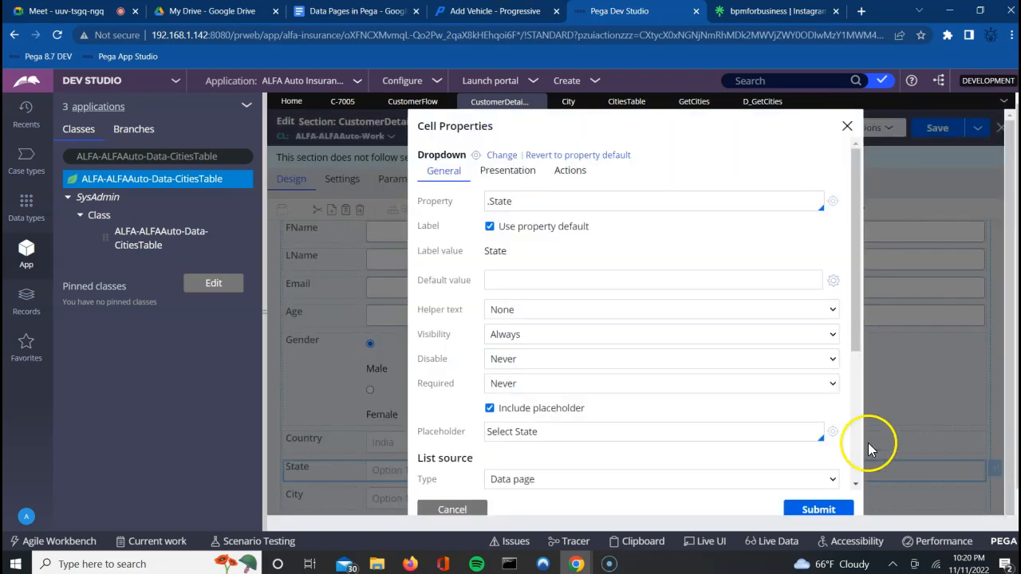
pyautogui.click(816, 481)
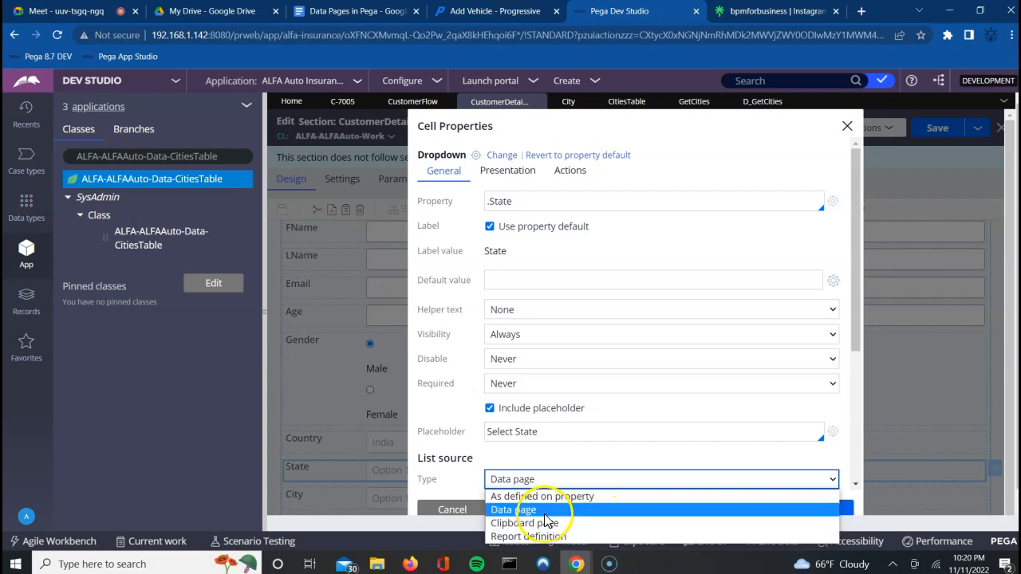
pyautogui.click(918, 417)
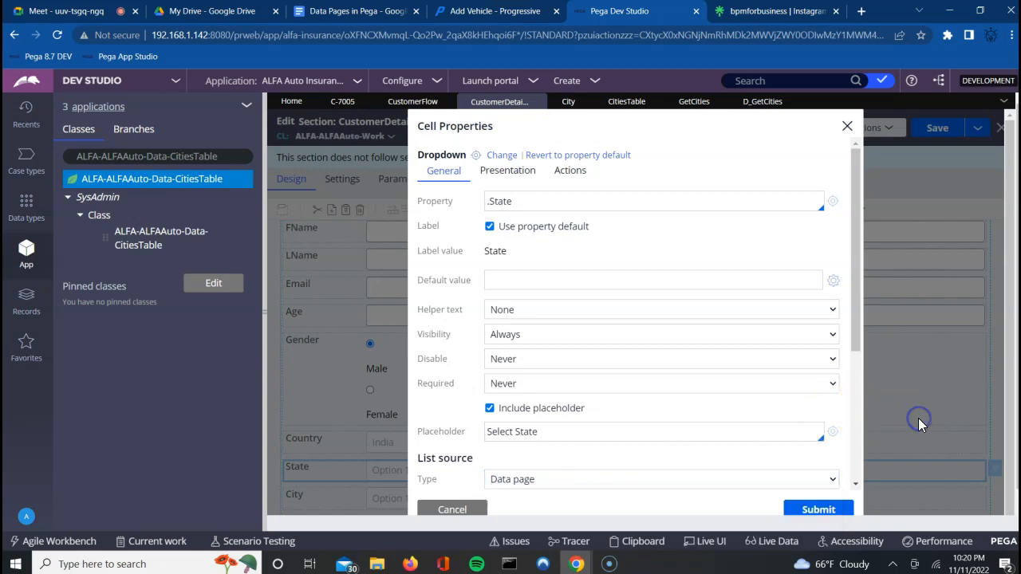
pyautogui.click(848, 130)
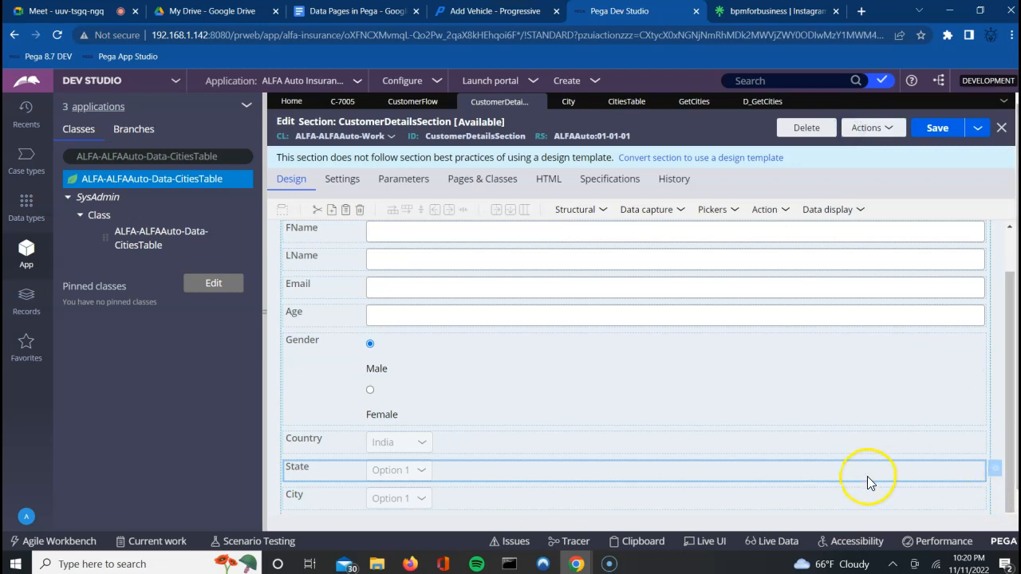
pyautogui.click(943, 497)
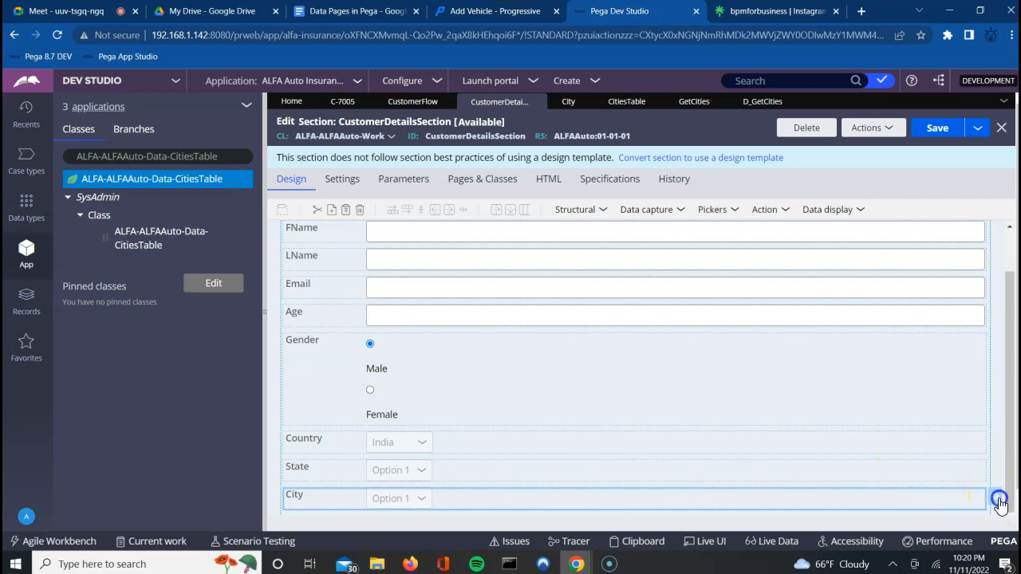
pyautogui.click(997, 499)
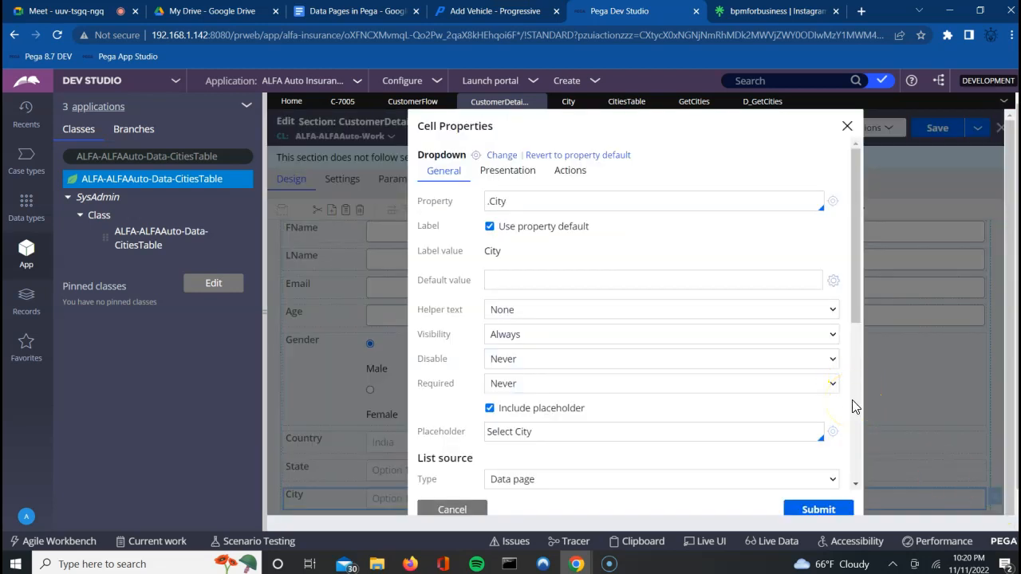
pyautogui.click(847, 128)
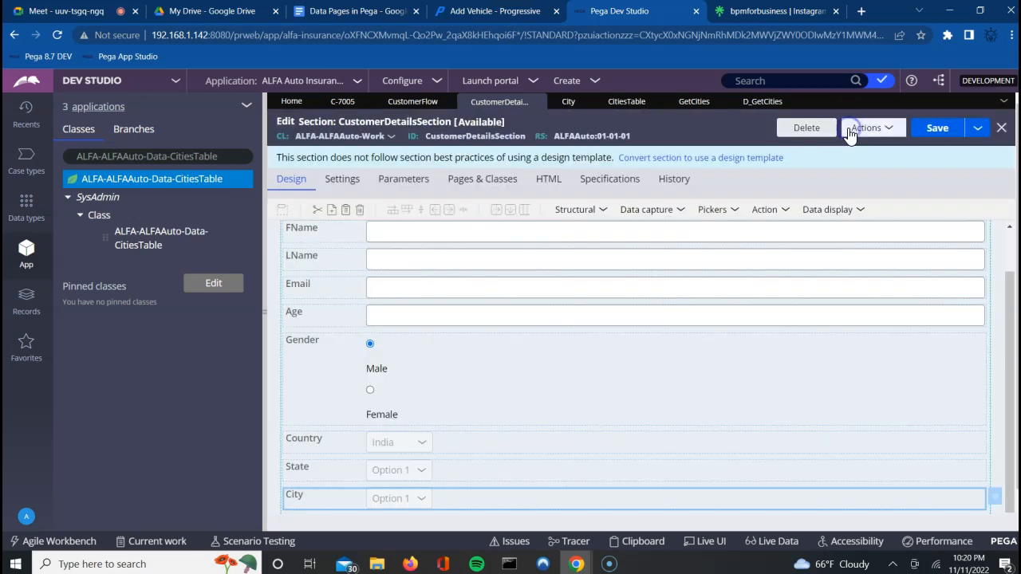
pyautogui.click(622, 546)
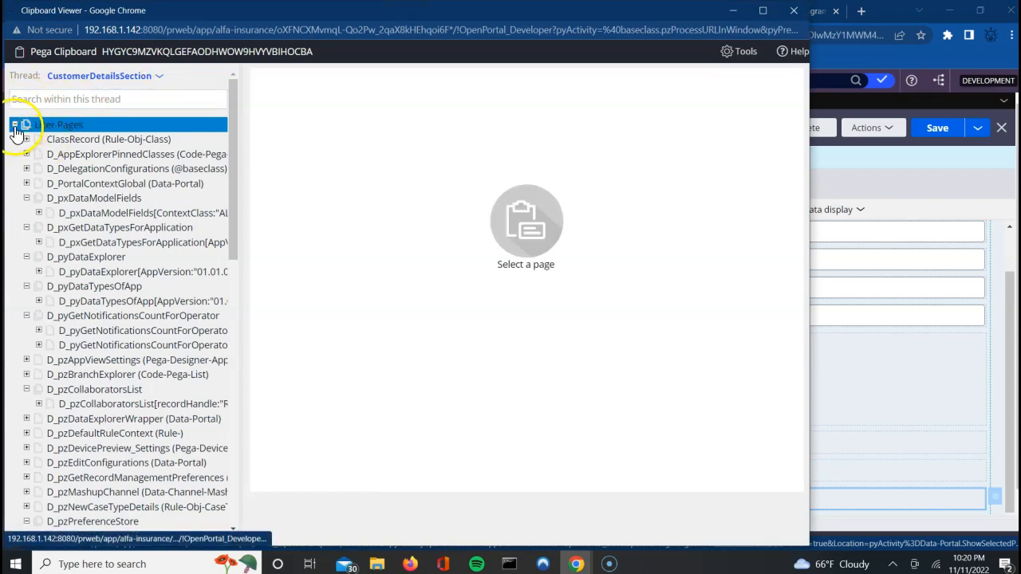
pyautogui.click(14, 125)
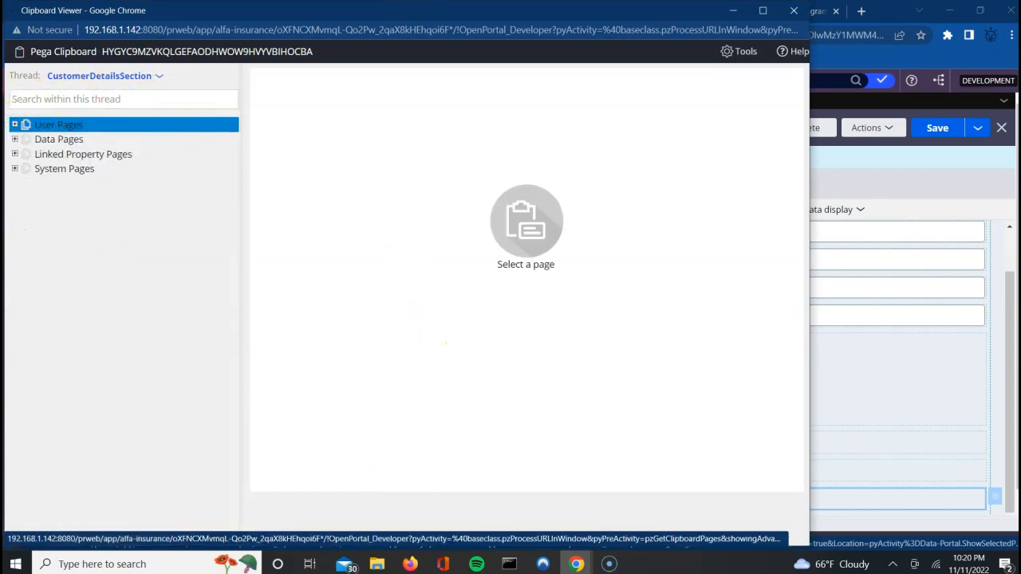
pyautogui.click(793, 10)
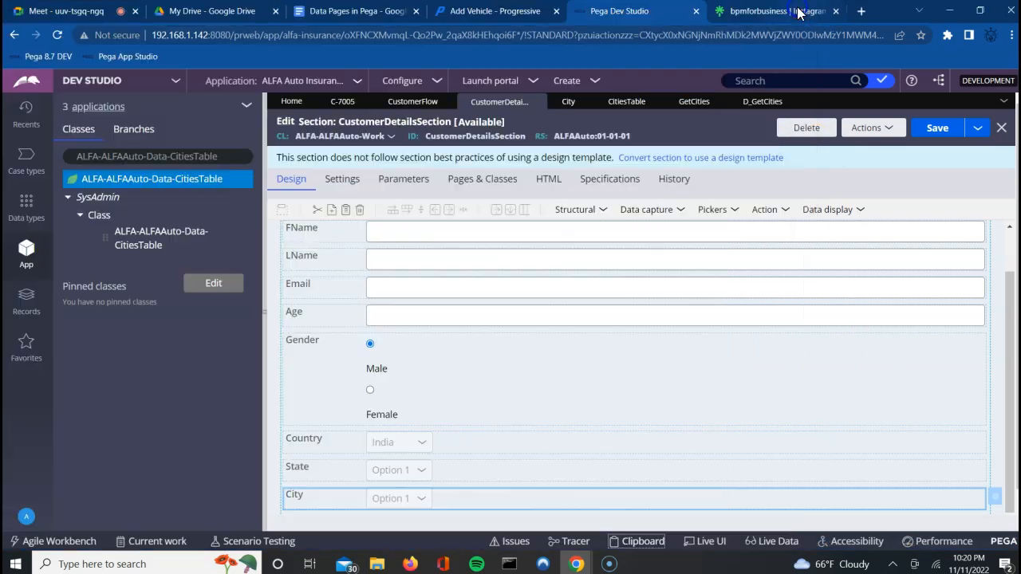
pyautogui.click(635, 541)
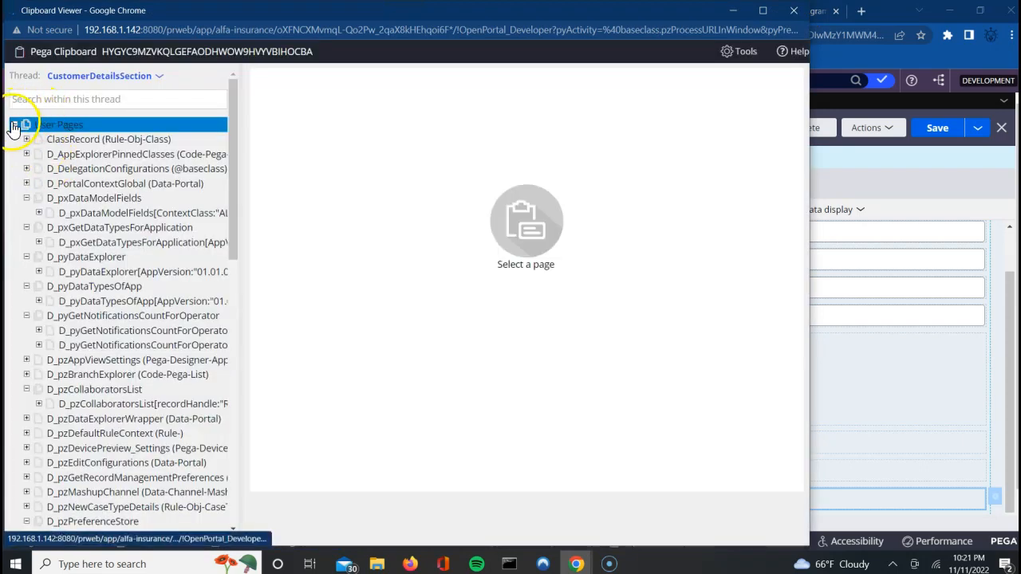
pyautogui.click(14, 125)
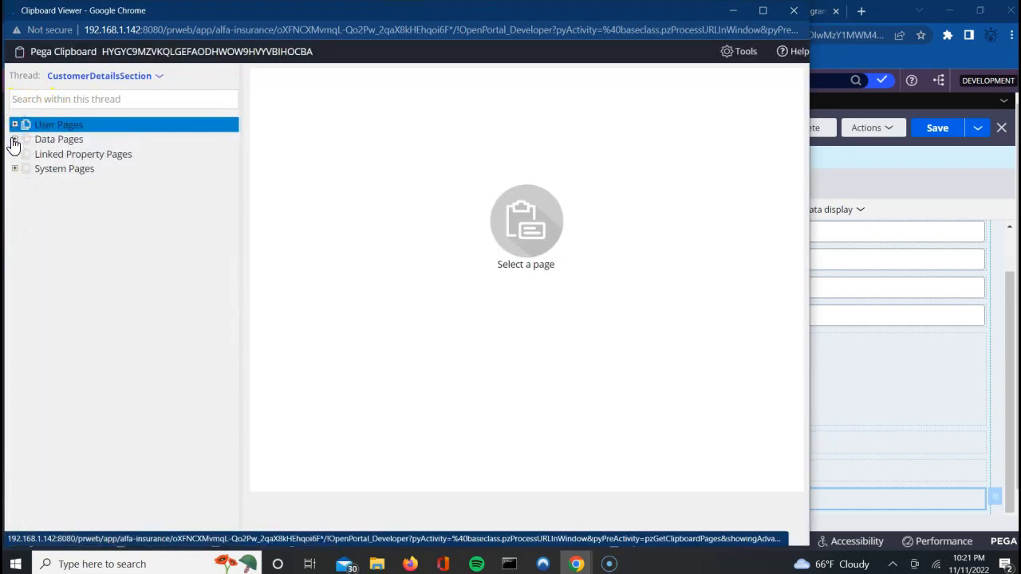
pyautogui.click(14, 140)
pyautogui.click(27, 184)
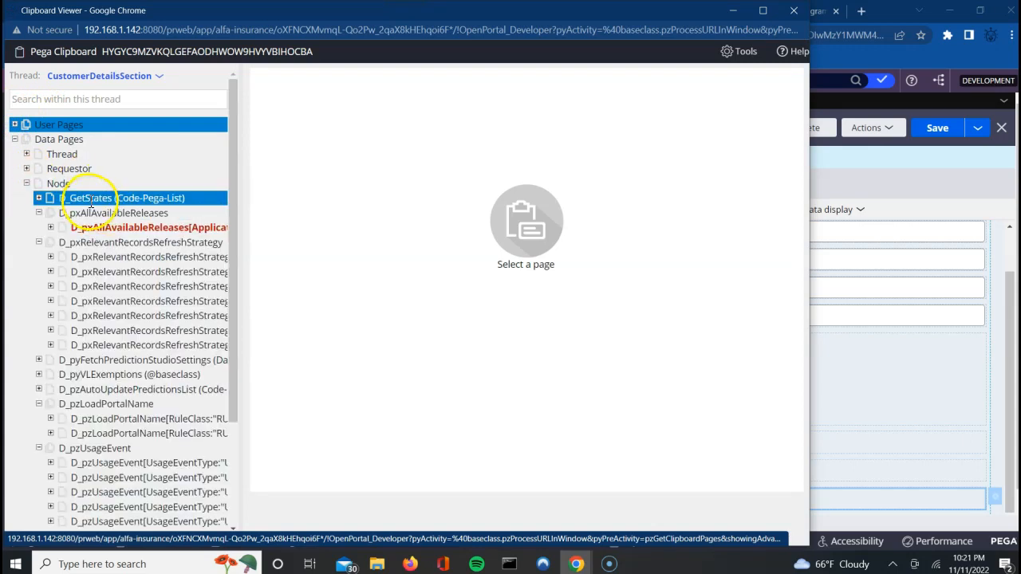
pyautogui.click(40, 199)
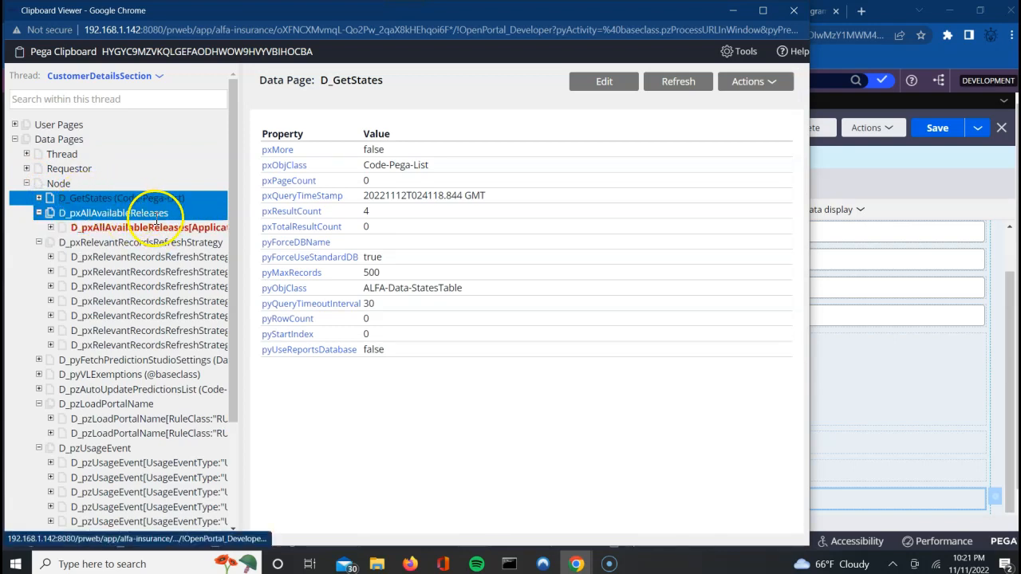
pyautogui.click(40, 199)
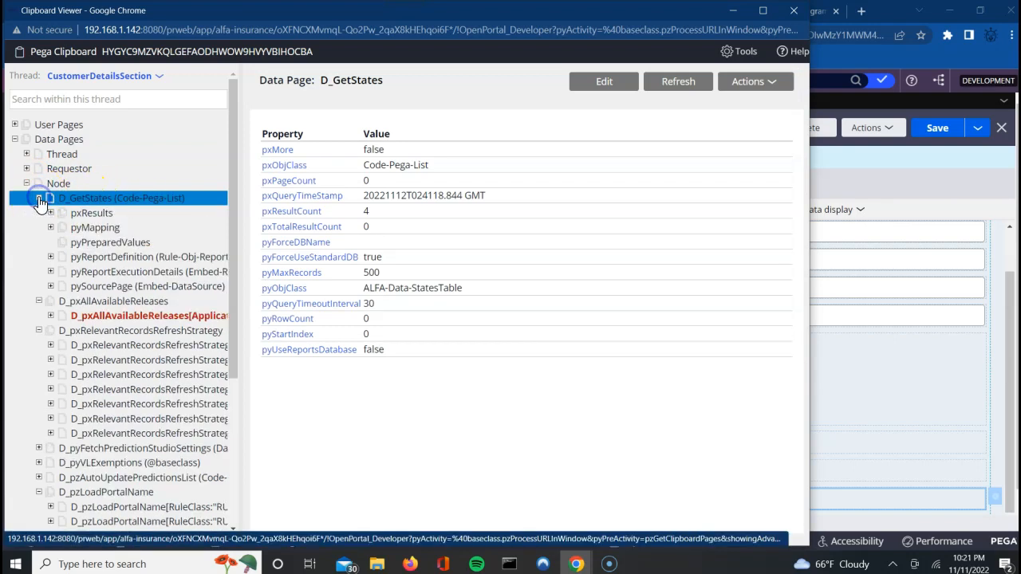
pyautogui.click(78, 216)
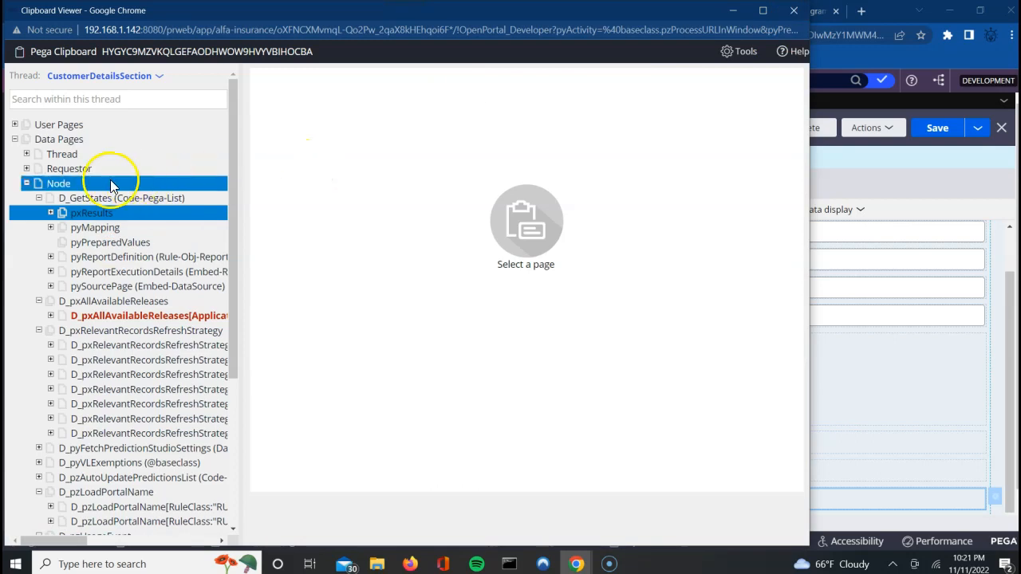
pyautogui.click(27, 155)
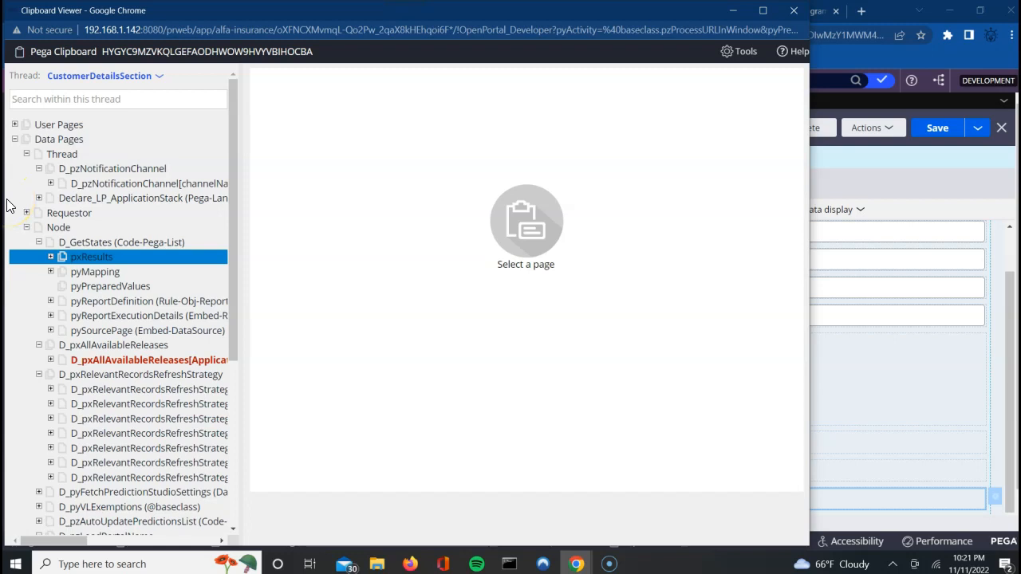
pyautogui.click(154, 76)
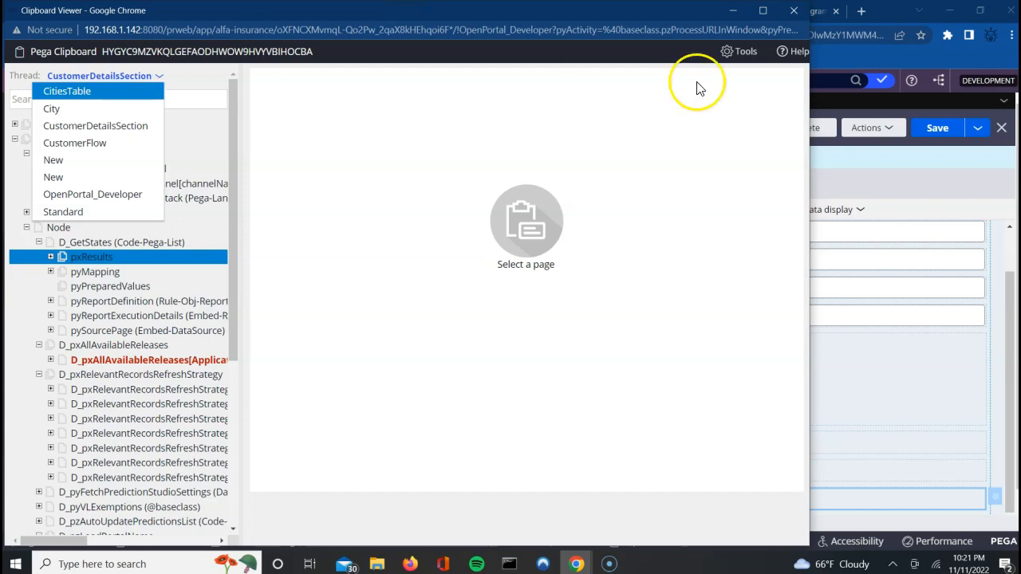
pyautogui.click(793, 12)
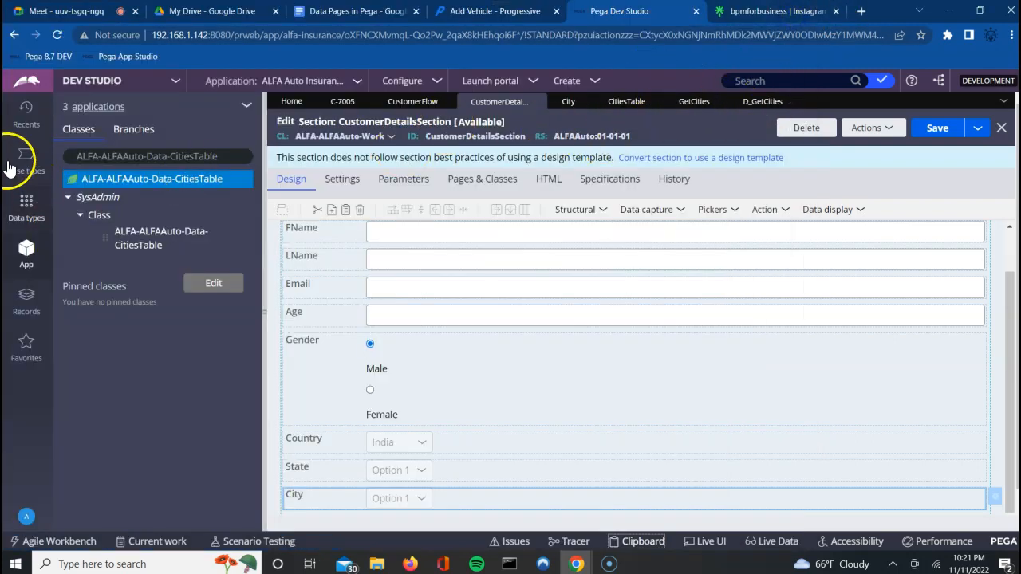
# Step: Reopen case C-8003 from recent records and launch the Clipboard viewer
pyautogui.click(21, 122)
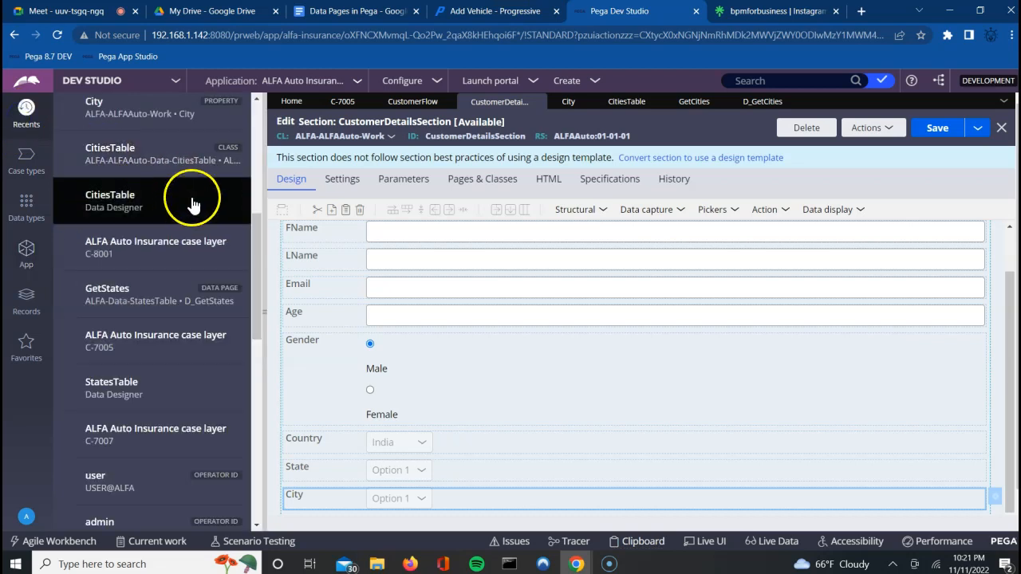
pyautogui.click(256, 146)
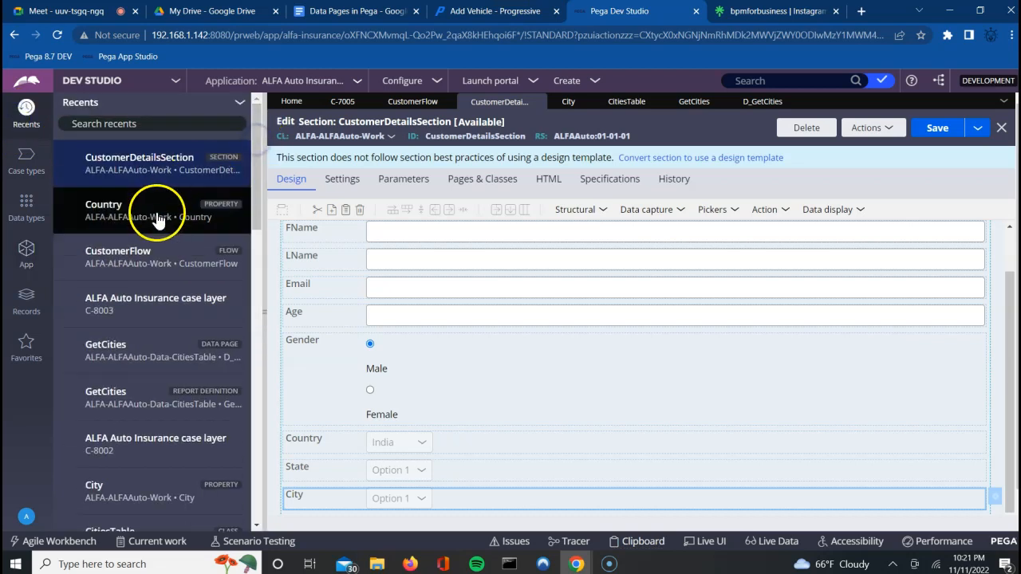
pyautogui.click(147, 310)
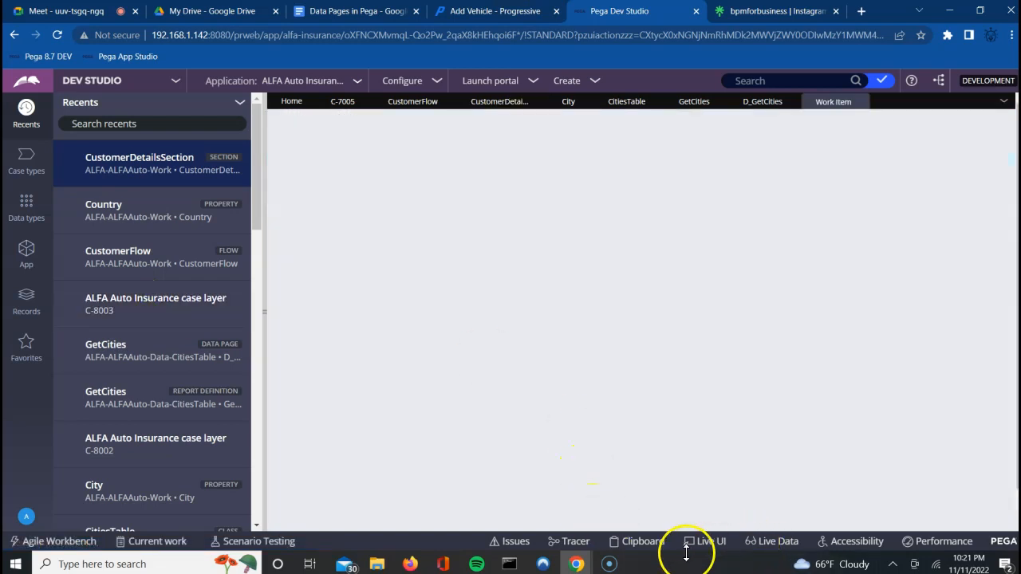
pyautogui.click(646, 546)
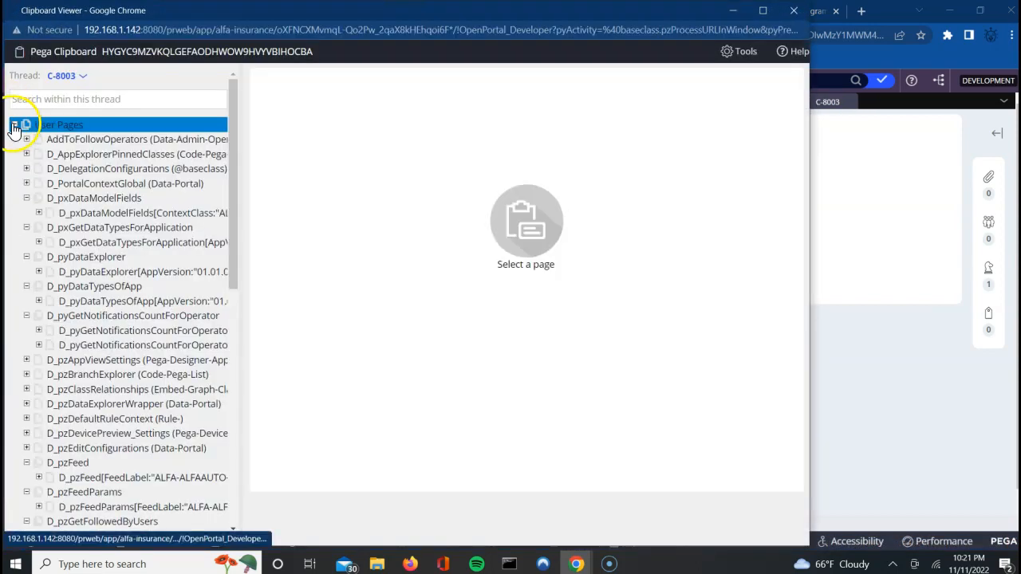
# Step: Browse the Thread data pages: D_AttachmentList, D_CaseAssignments, D_CaseBreadCrumb, D_CaseStages, D_pxOperatorDetails
pyautogui.click(14, 126)
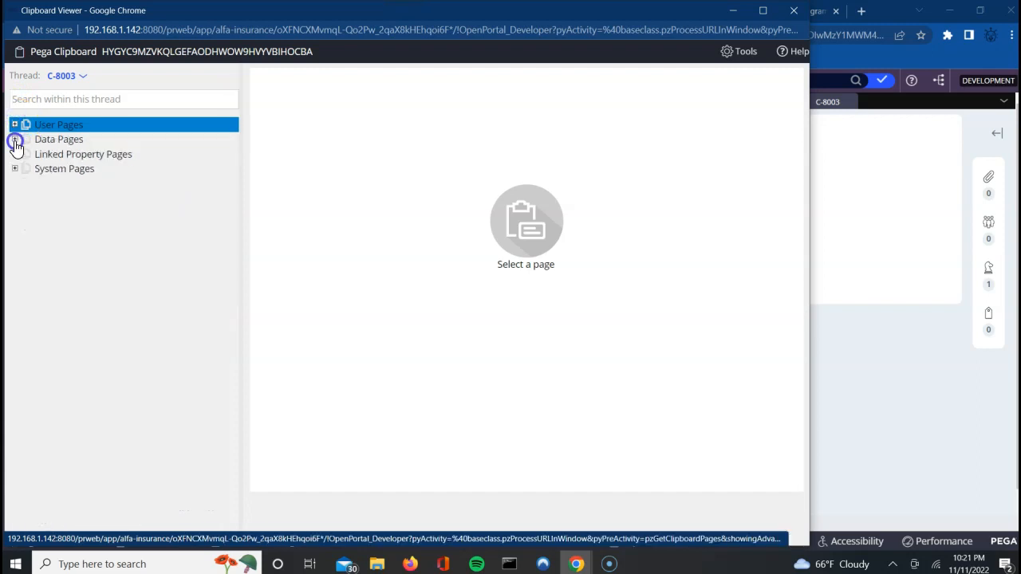
pyautogui.click(14, 140)
pyautogui.click(26, 157)
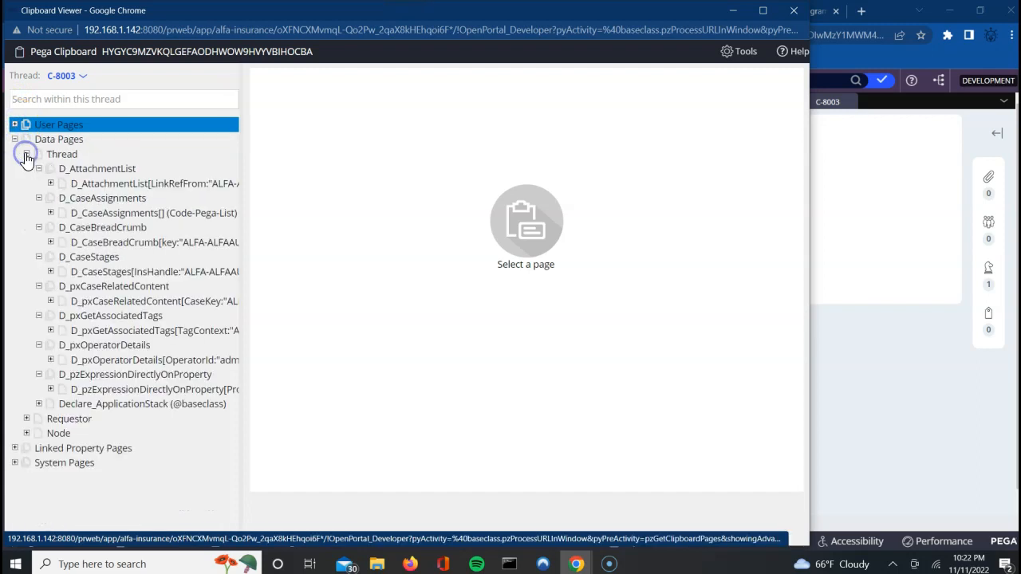
pyautogui.click(103, 182)
pyautogui.click(137, 211)
pyautogui.click(139, 227)
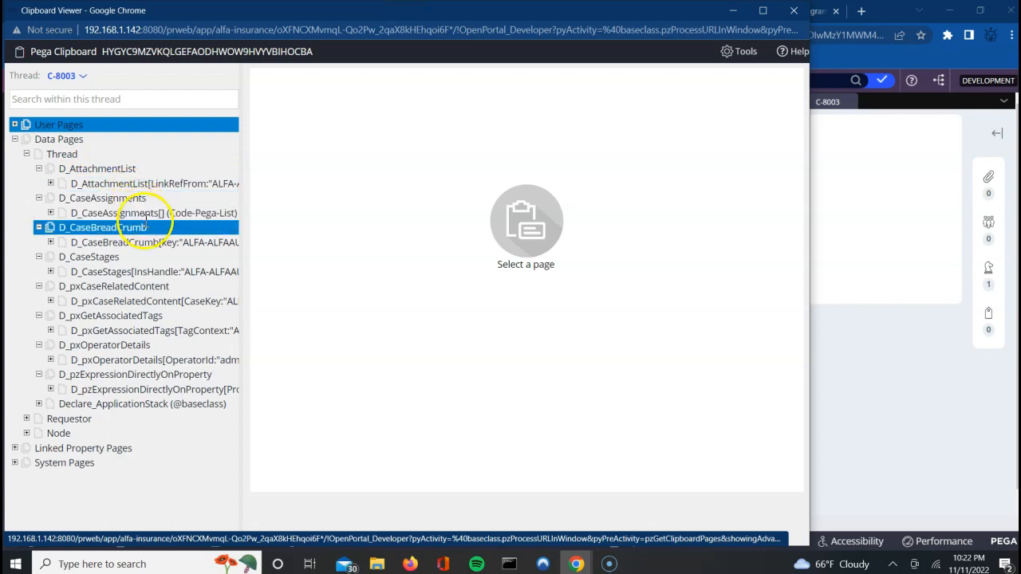
pyautogui.click(150, 242)
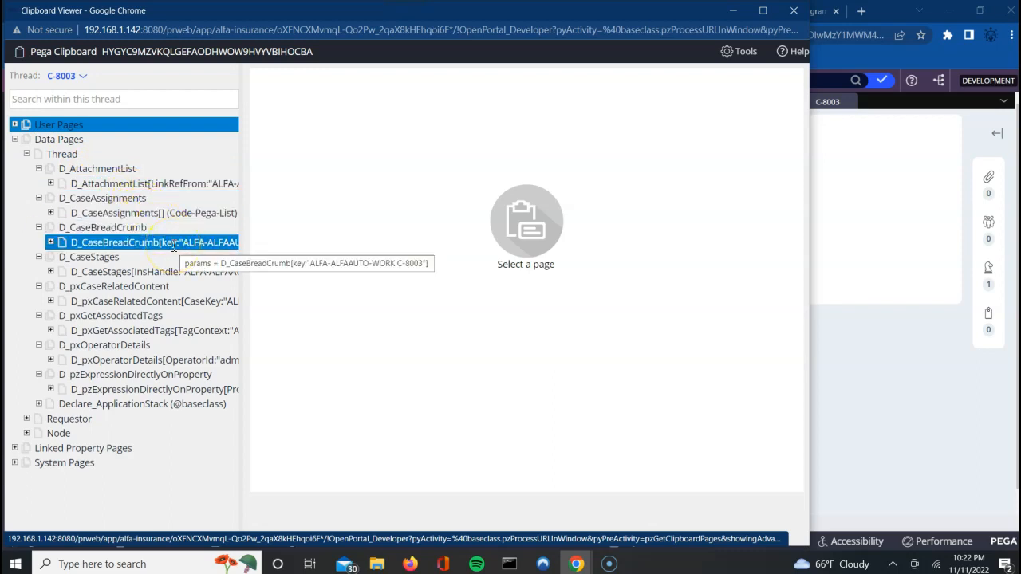
pyautogui.click(140, 257)
pyautogui.click(144, 248)
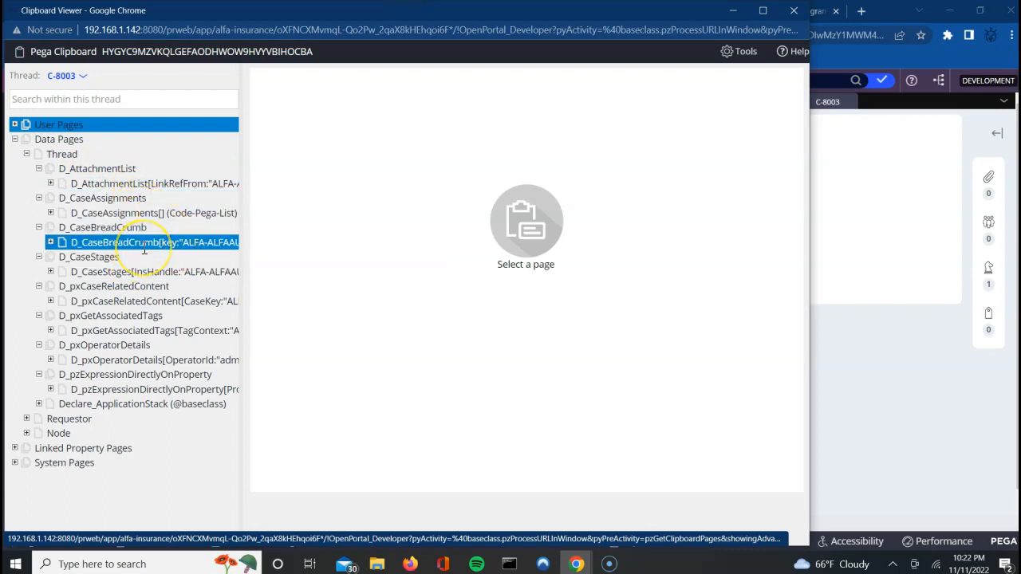
pyautogui.click(142, 256)
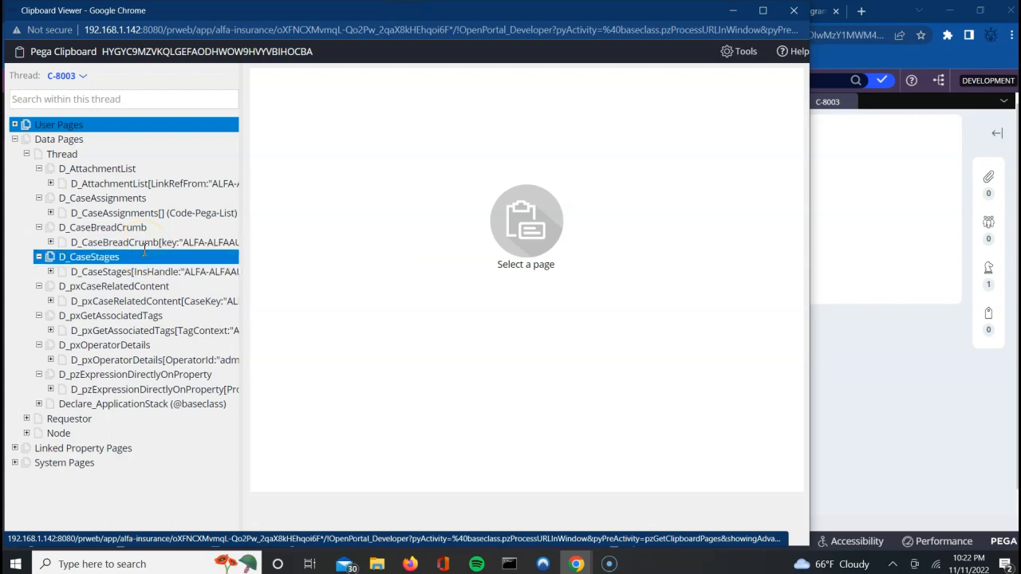
pyautogui.click(152, 346)
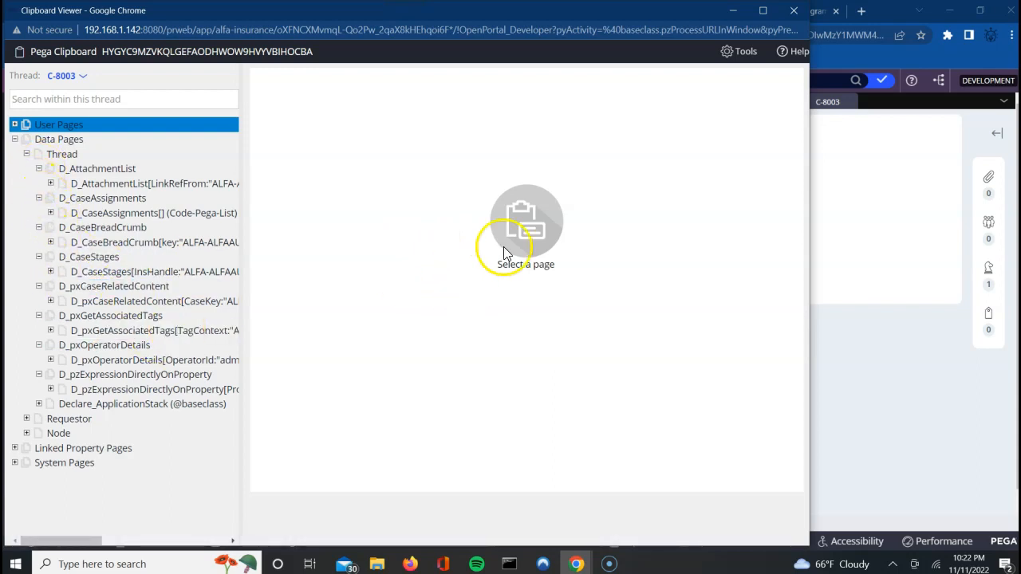
# Step: Switch to thread C-8003, review its thread-level data pages, and close the Clipboard
pyautogui.click(79, 79)
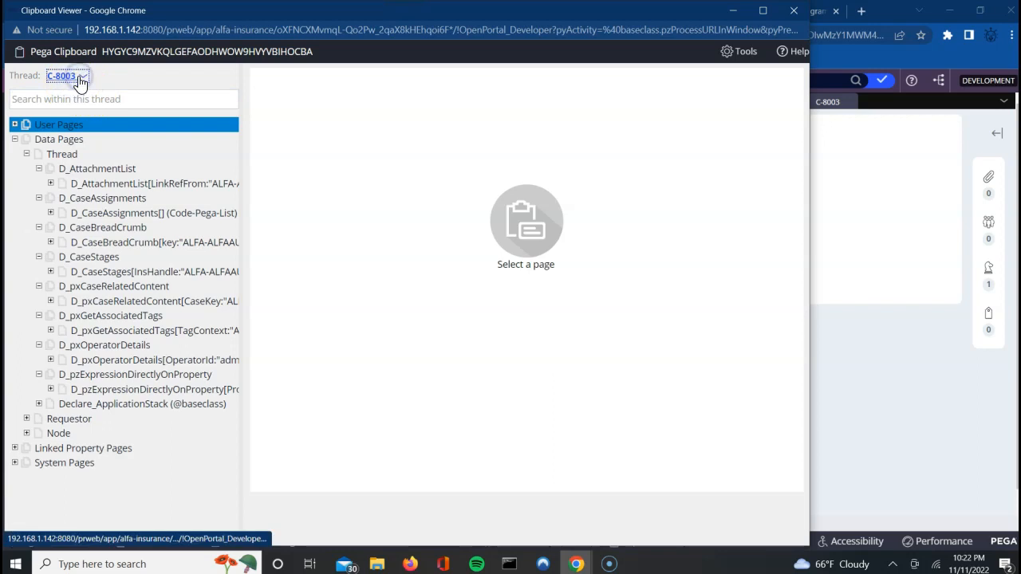
pyautogui.click(101, 86)
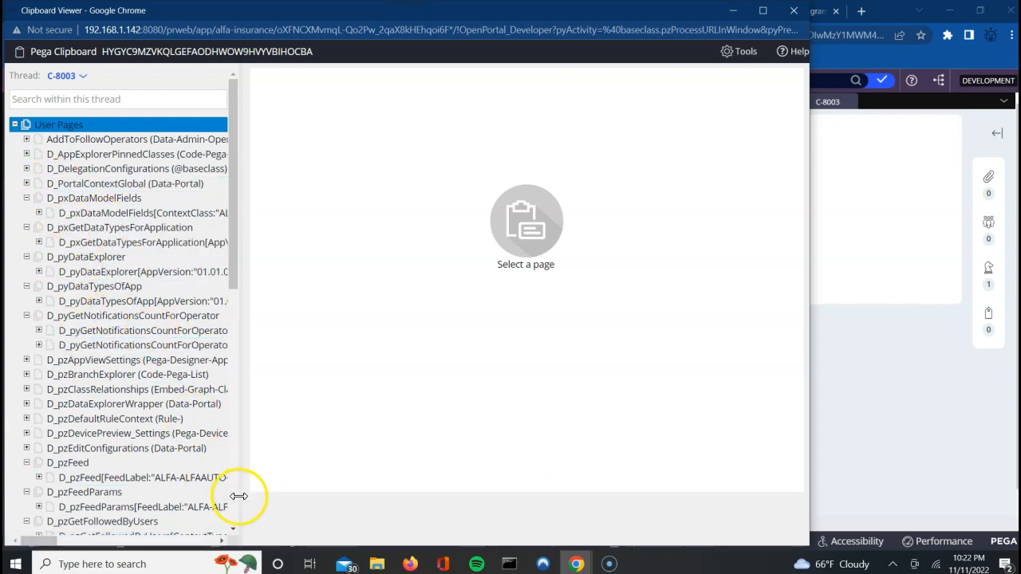
pyautogui.click(233, 528)
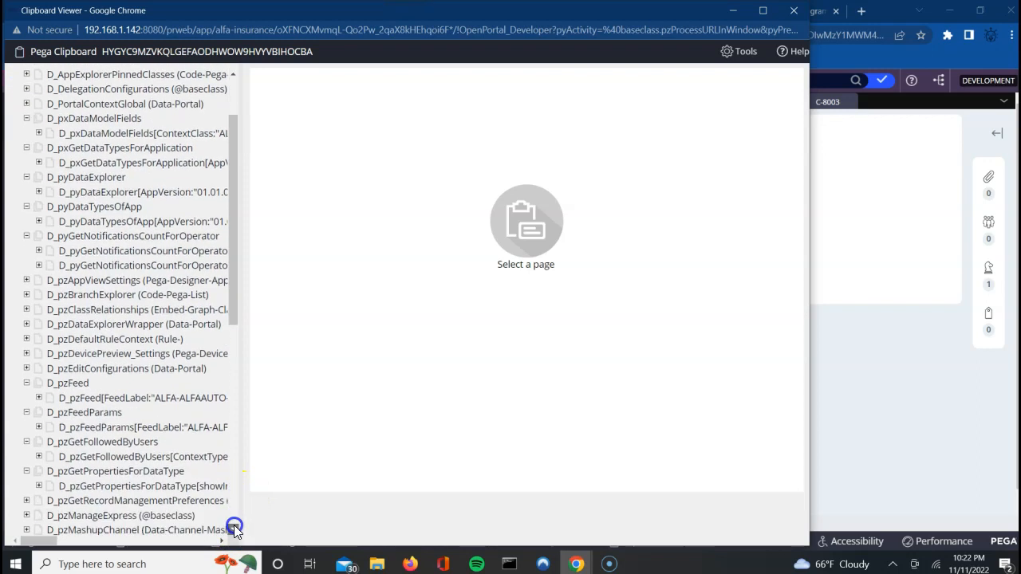
pyautogui.click(234, 528)
pyautogui.click(233, 528)
pyautogui.click(233, 528)
pyautogui.click(233, 528)
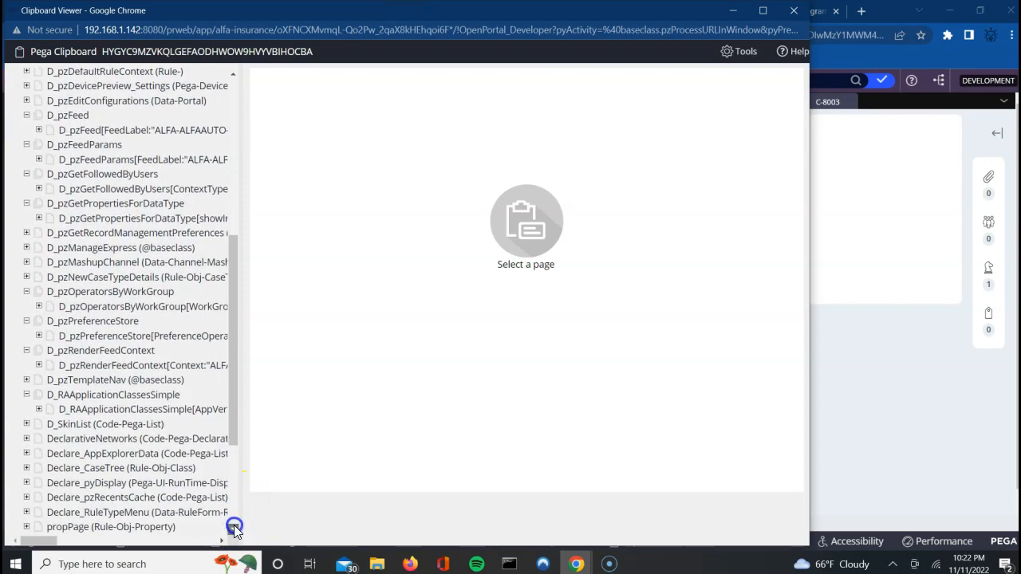
pyautogui.click(234, 528)
pyautogui.click(234, 528)
pyautogui.click(234, 528)
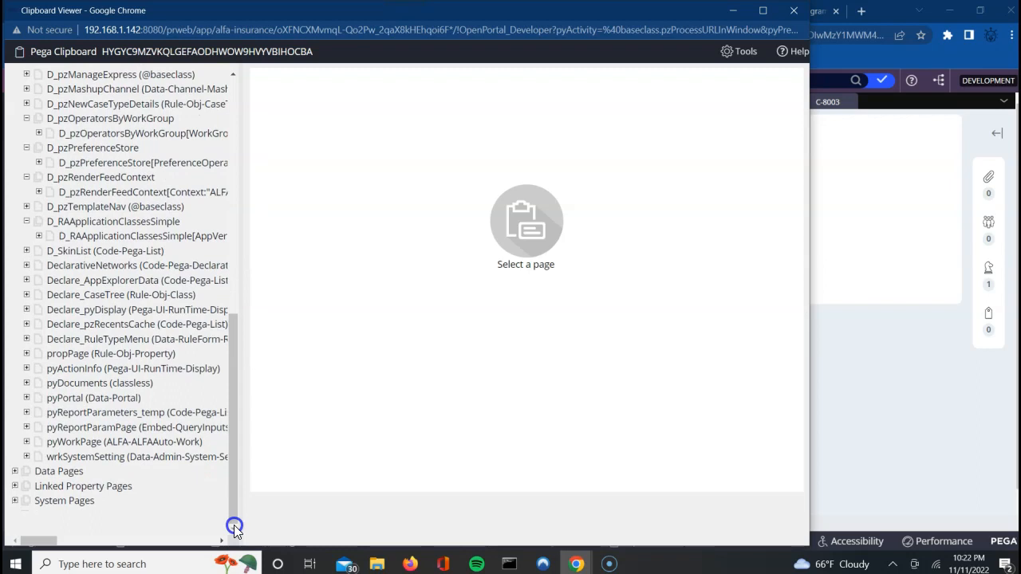
pyautogui.click(14, 472)
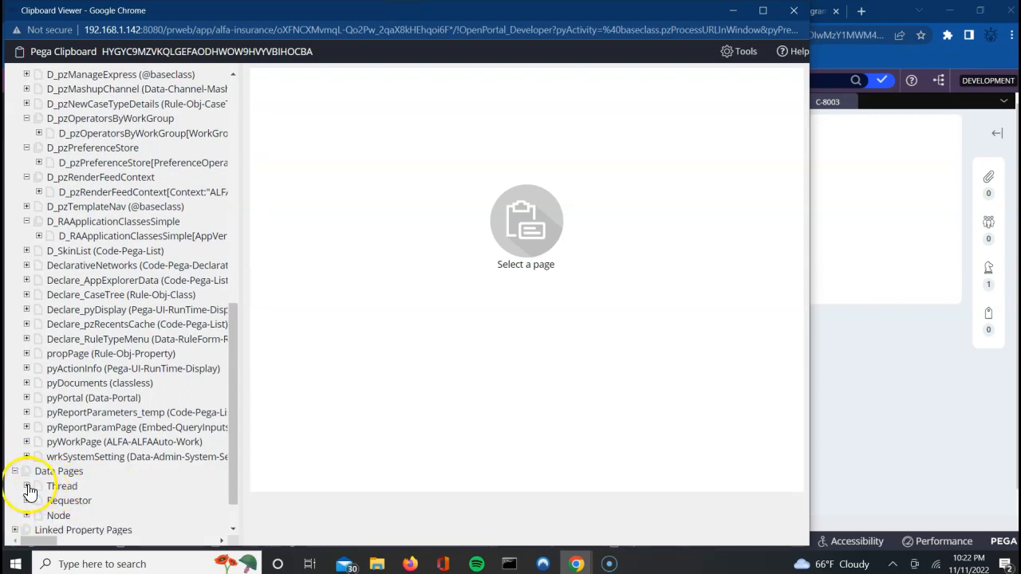
pyautogui.click(28, 489)
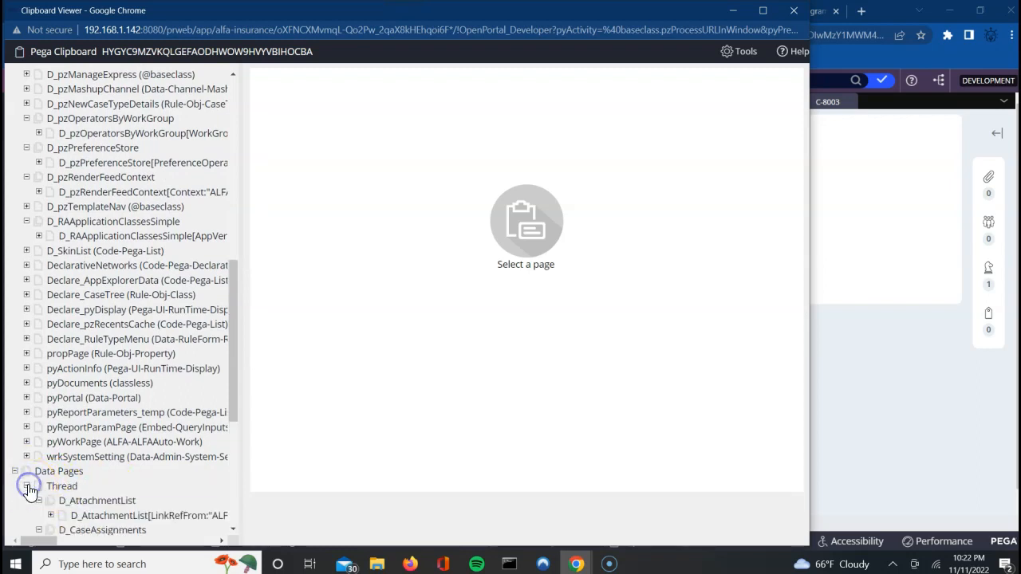
pyautogui.click(233, 528)
pyautogui.click(233, 528)
pyautogui.click(233, 528)
pyautogui.click(234, 528)
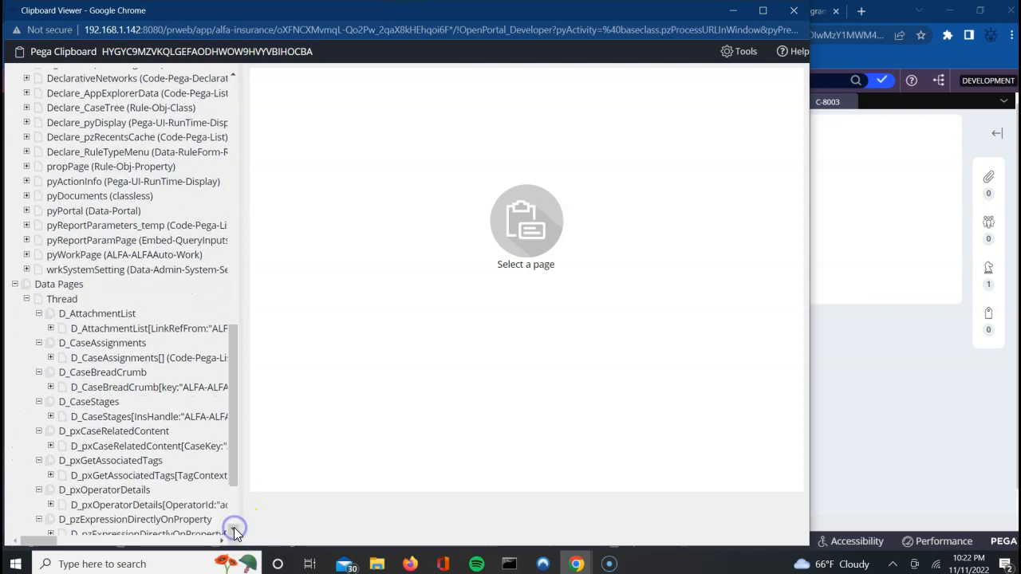
pyautogui.click(234, 527)
pyautogui.click(234, 527)
pyautogui.click(233, 528)
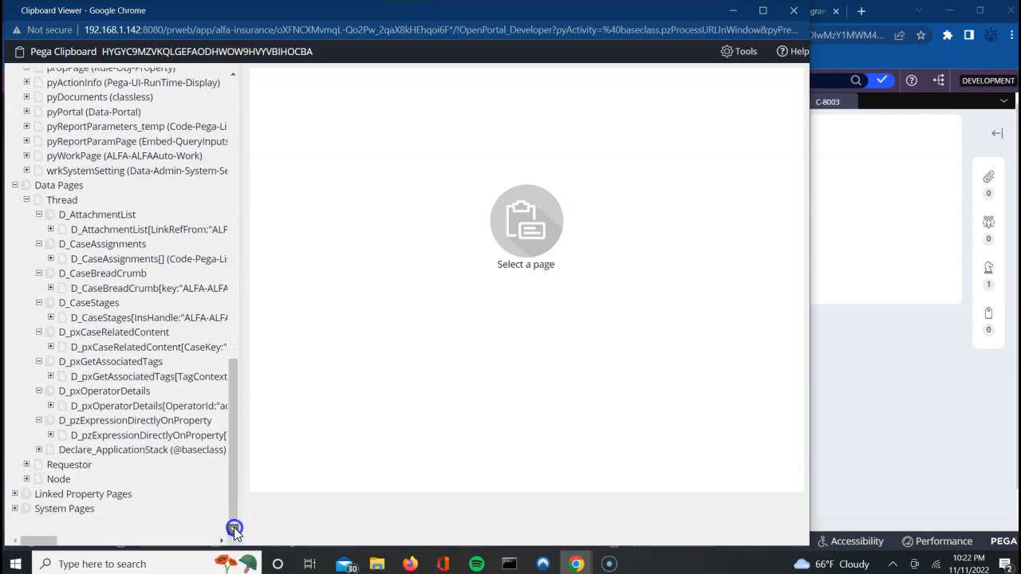
pyautogui.click(233, 527)
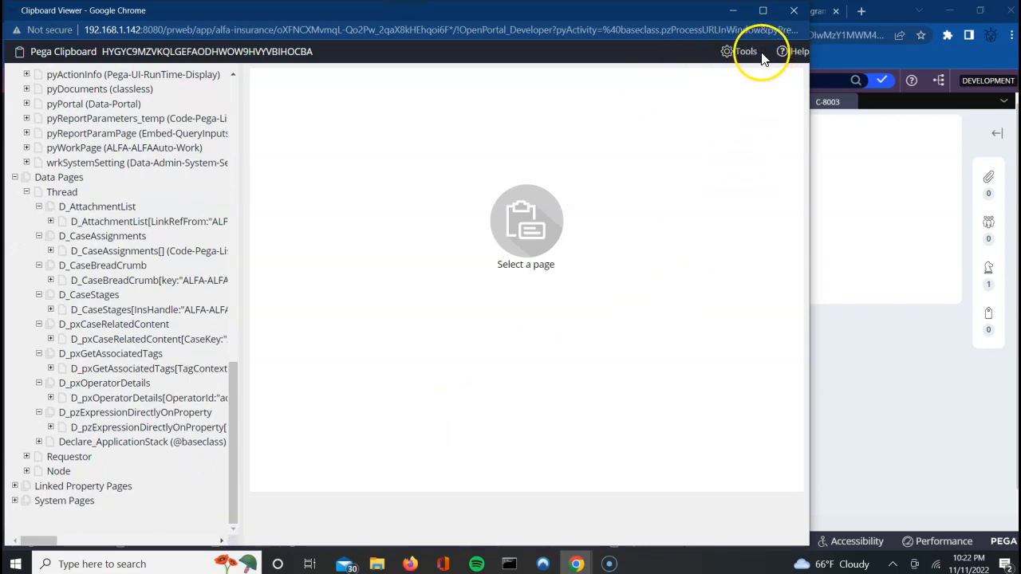
pyautogui.click(793, 10)
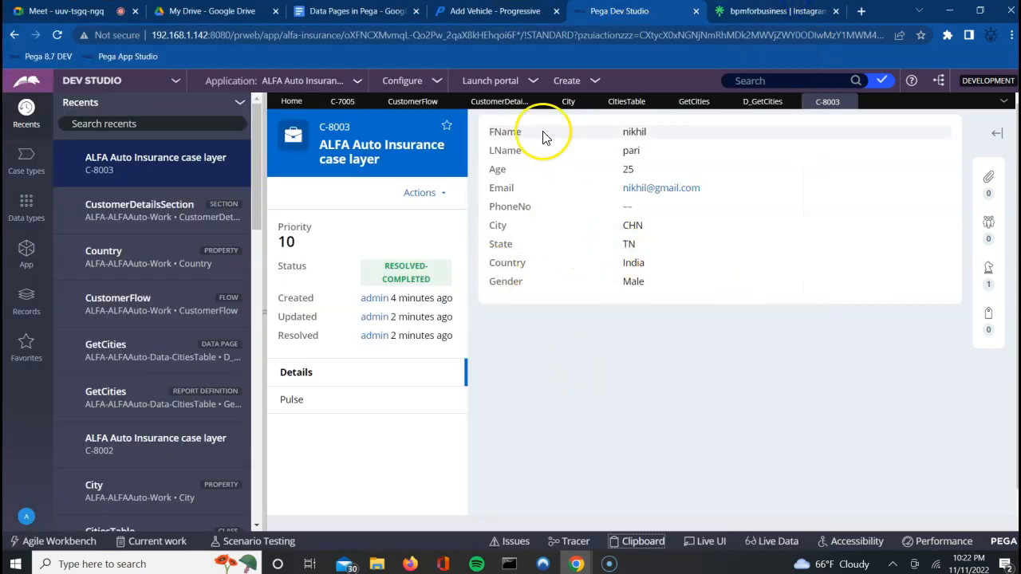
# Step: Run CustomerFlow from its diagram to create case C-8004
pyautogui.click(621, 103)
pyautogui.click(486, 104)
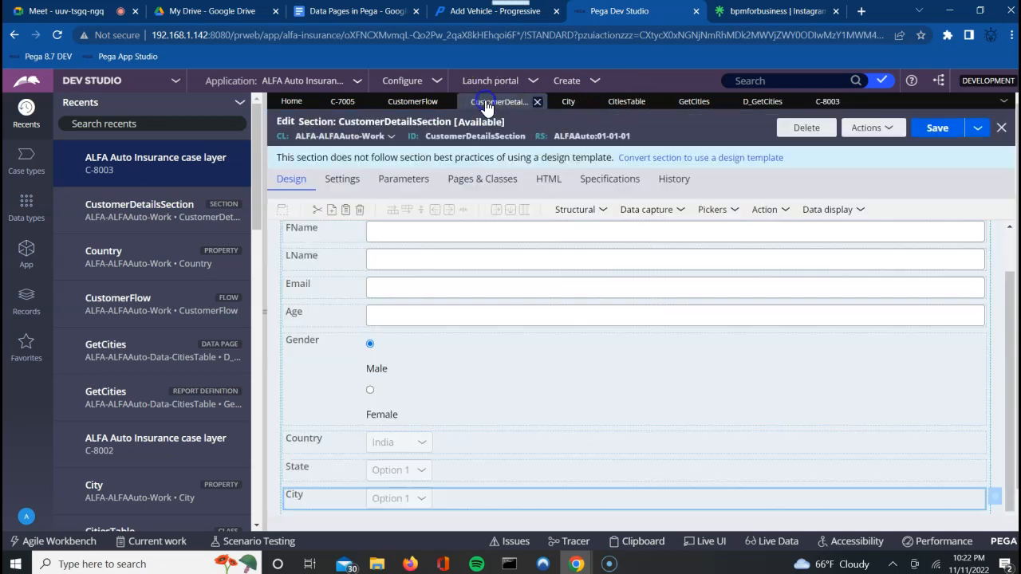
pyautogui.click(407, 102)
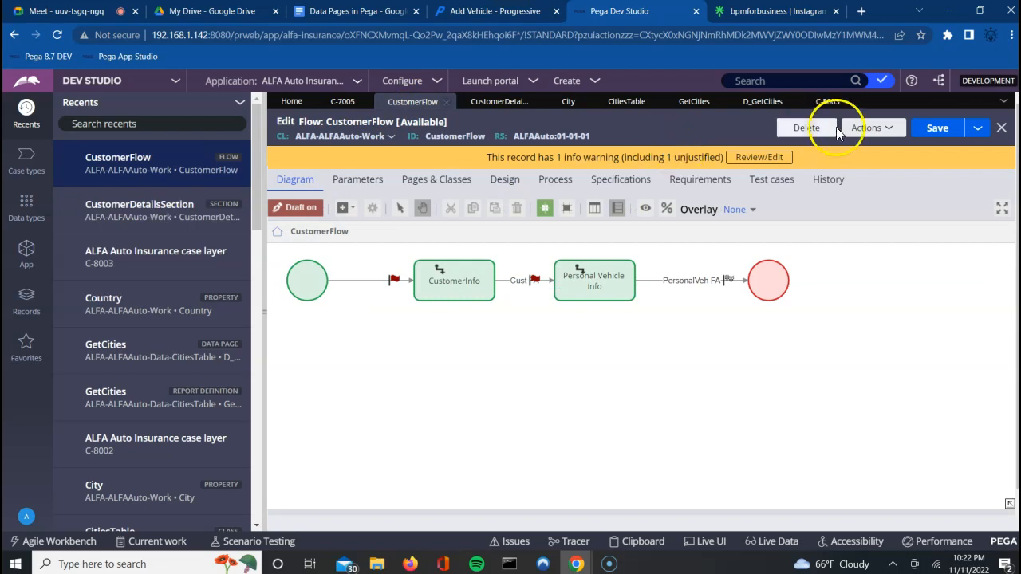
pyautogui.click(877, 127)
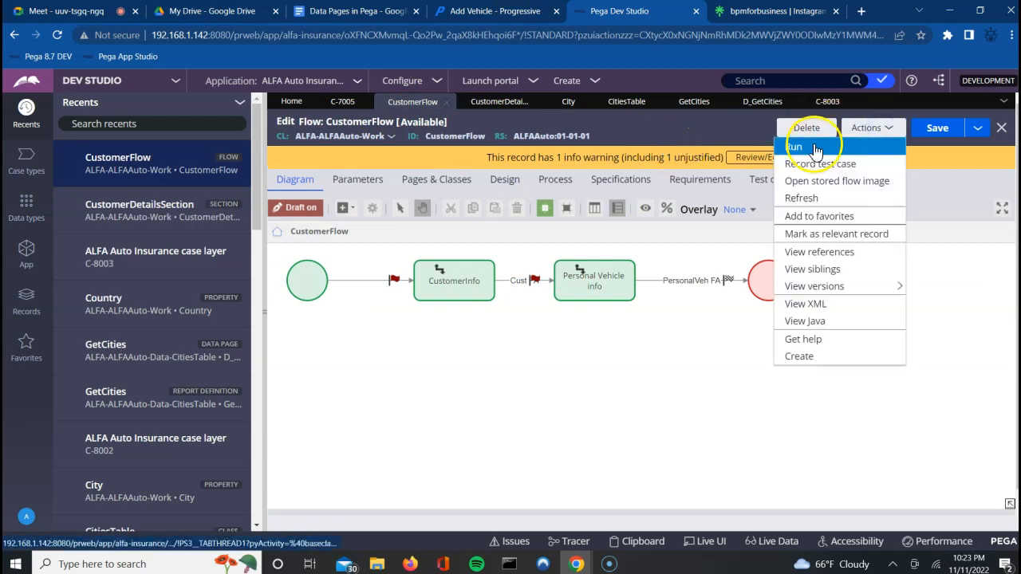
pyautogui.click(814, 146)
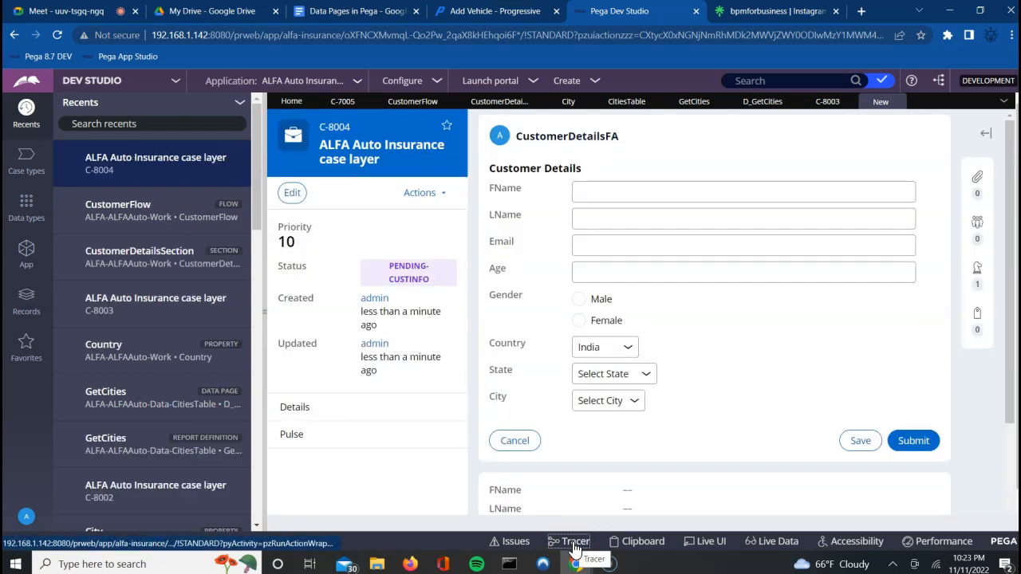
# Step: Start the Tracer, then run CustomerFlow again for a fresh case
pyautogui.click(574, 543)
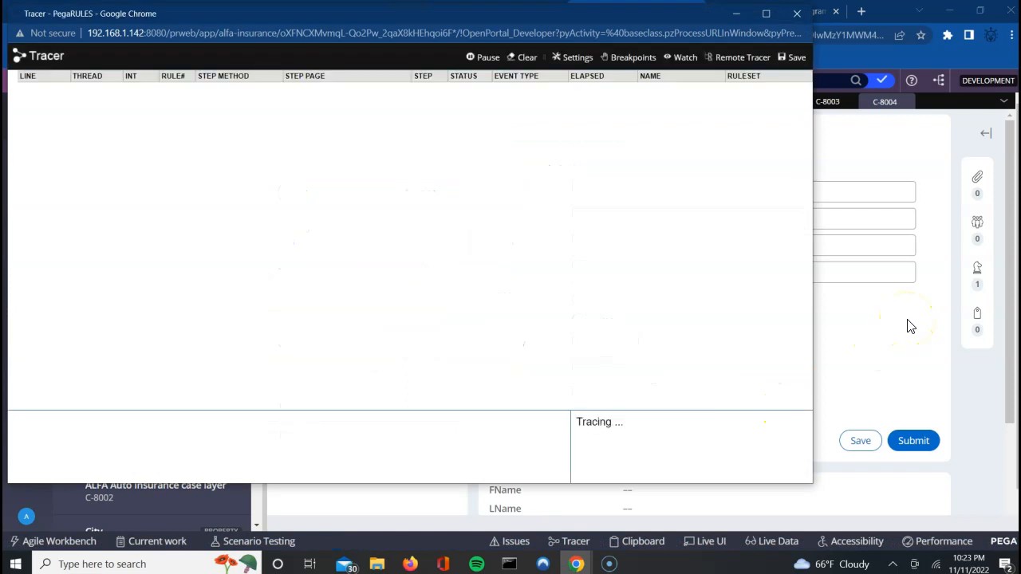
pyautogui.click(849, 130)
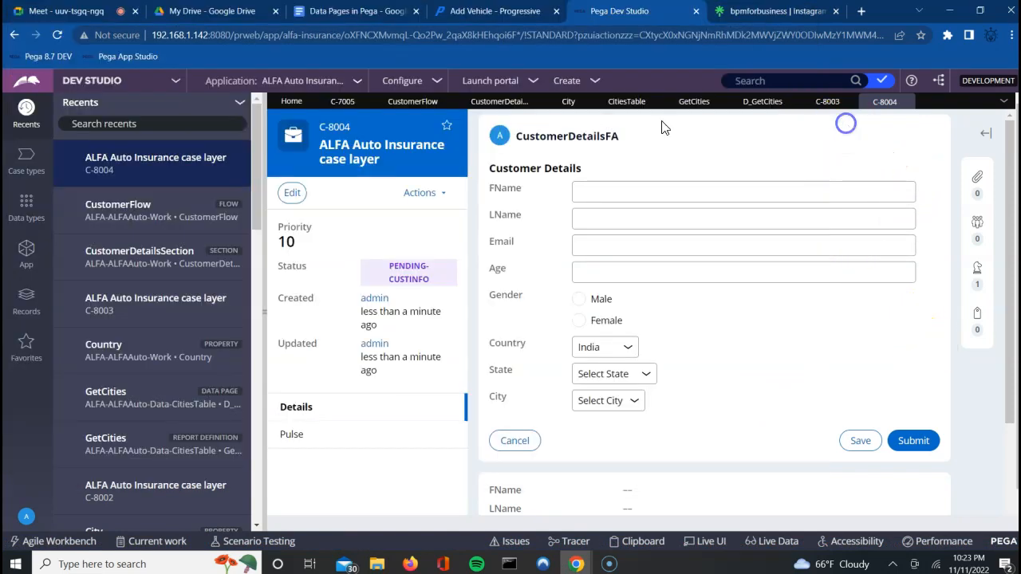
pyautogui.click(414, 102)
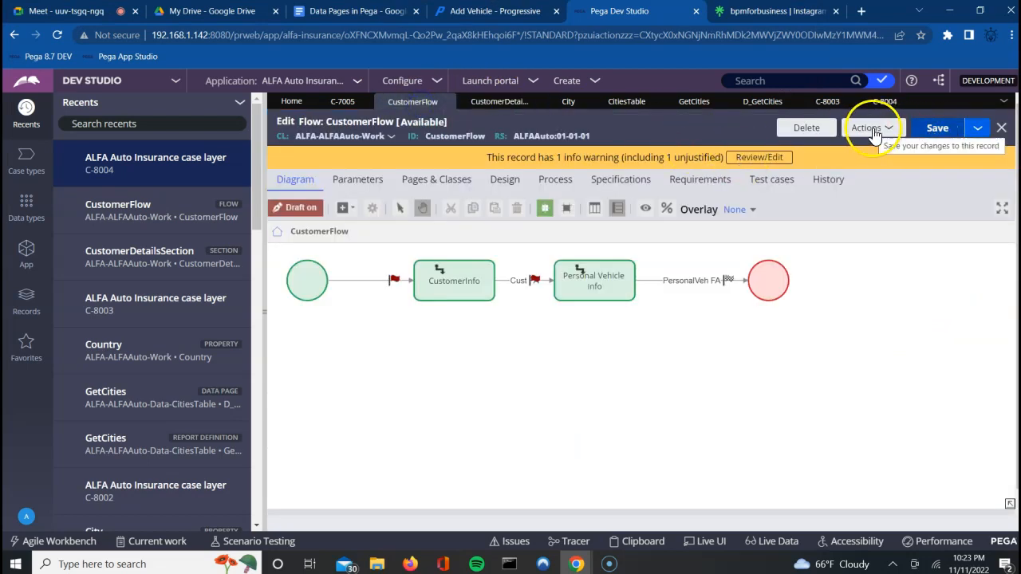
pyautogui.click(869, 128)
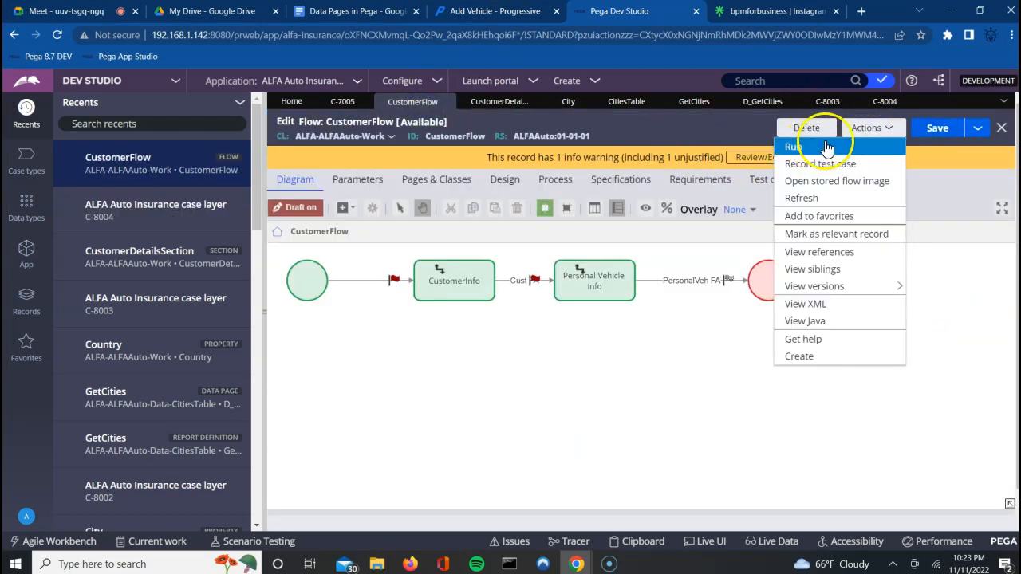
pyautogui.click(826, 148)
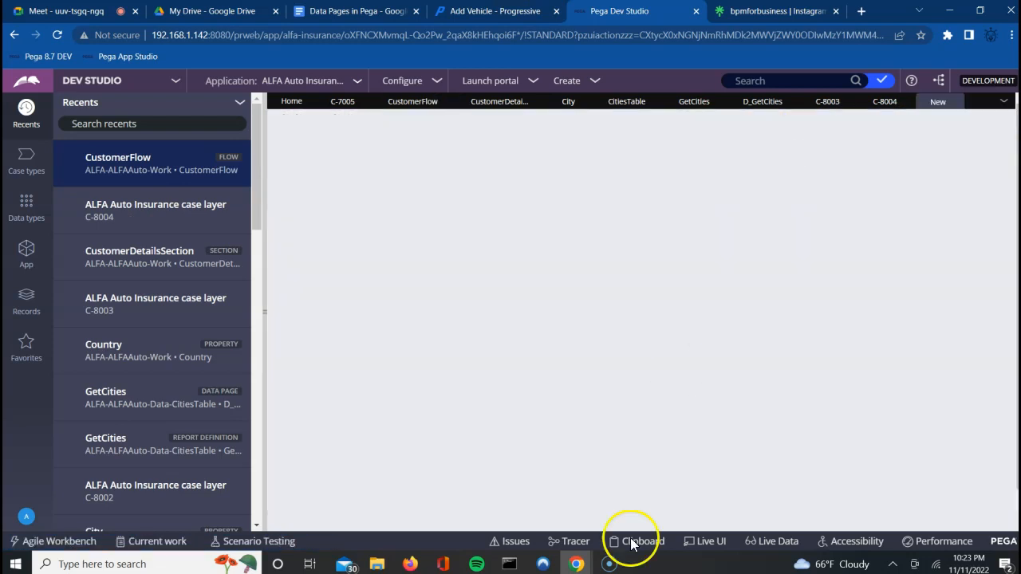
pyautogui.click(575, 567)
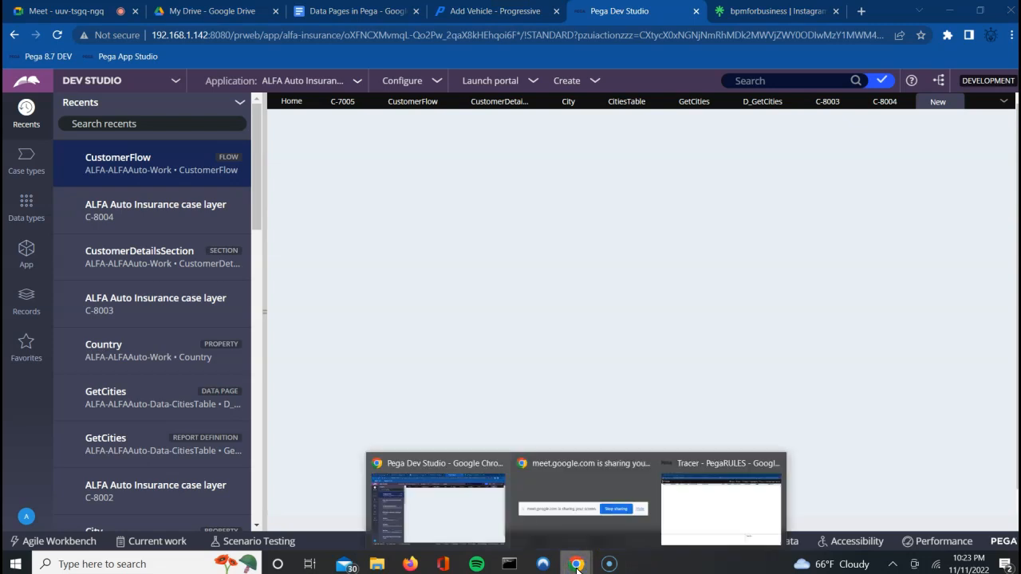
# Step: Bring the Tracer window forward to review C-8005's D_GetStates and D_GetCities events
pyautogui.click(695, 511)
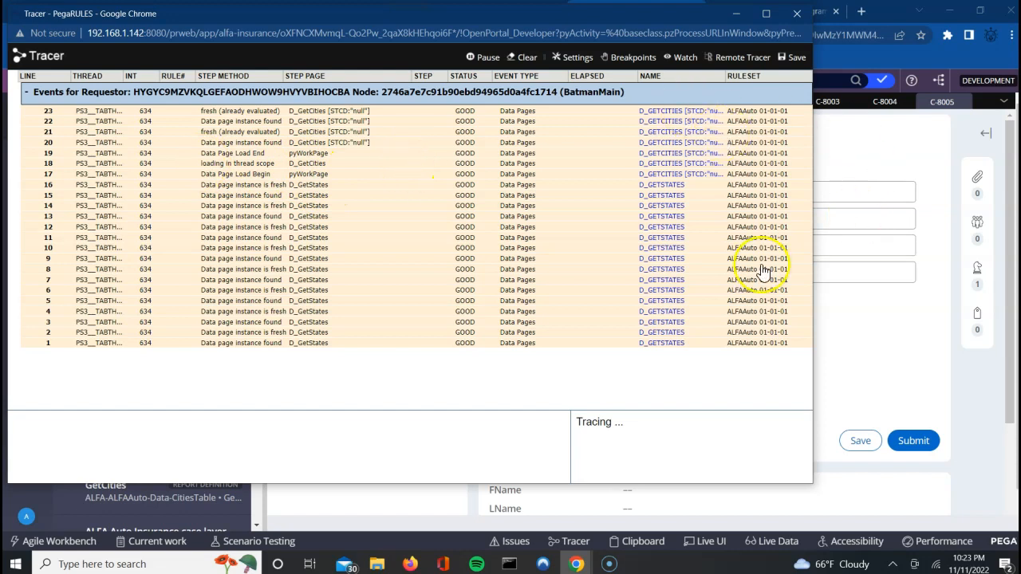
# Step: Bring the main Dev Studio window forward to show case C-8005's empty Customer Details form
pyautogui.click(849, 330)
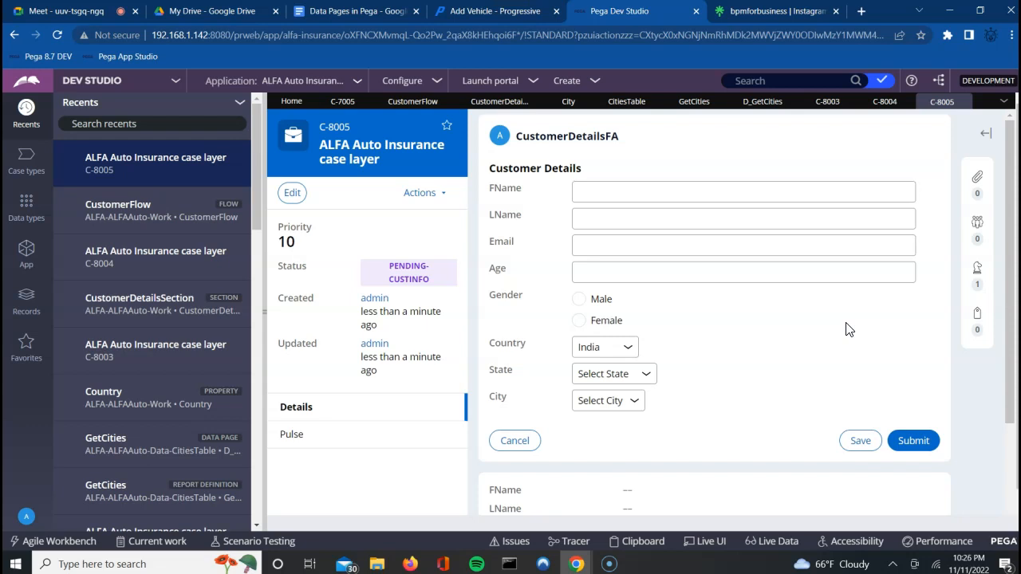
# Step: Return to the Google Meet call, dismiss the call-ending notice and view the participant list
pyautogui.click(35, 14)
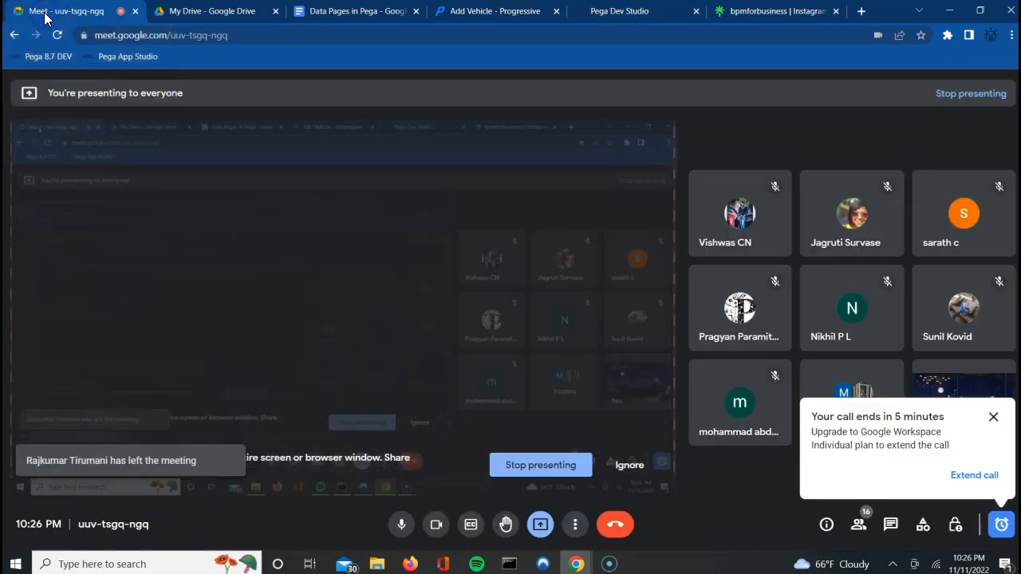
pyautogui.click(993, 415)
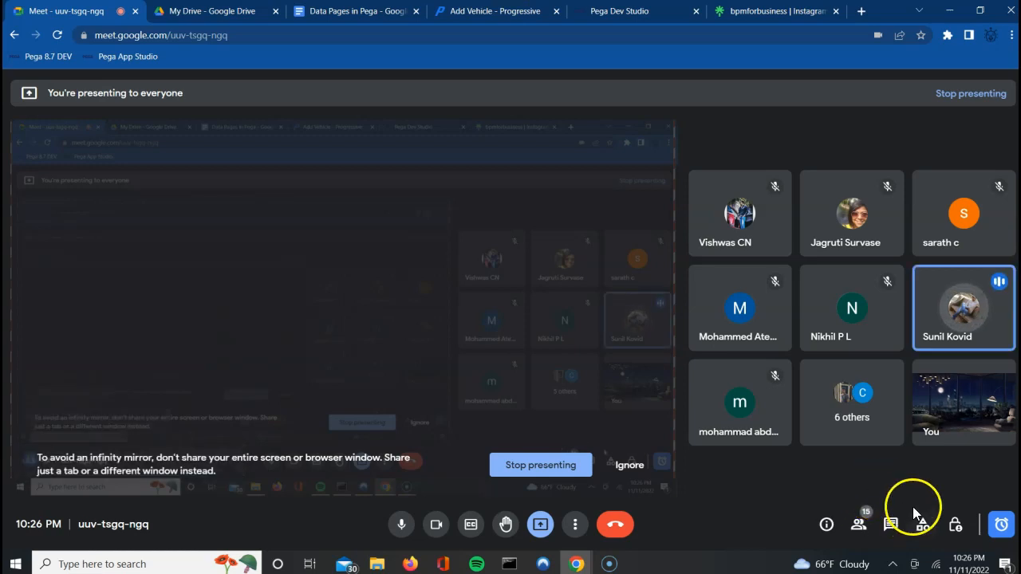
pyautogui.click(859, 525)
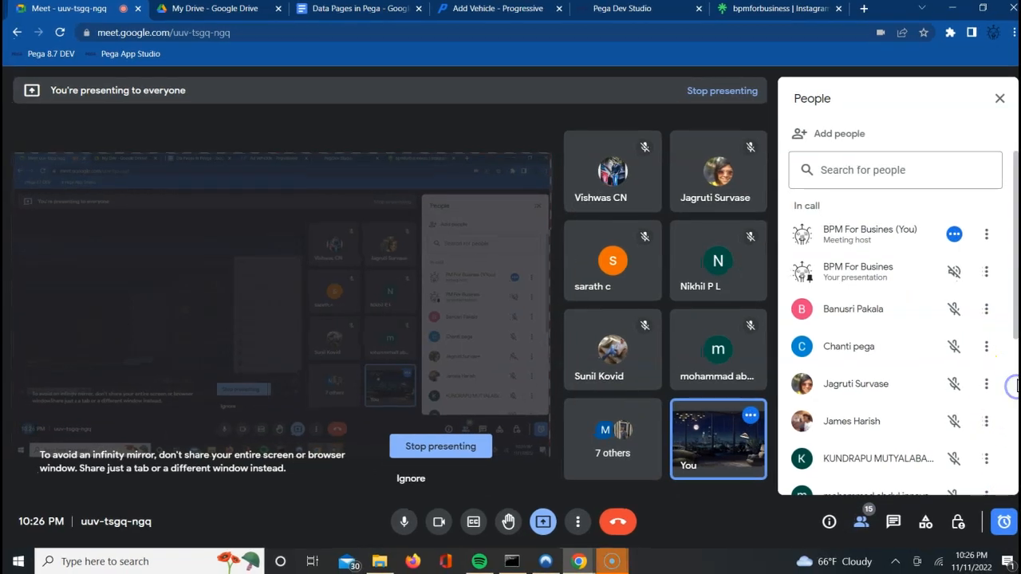
pyautogui.click(1013, 358)
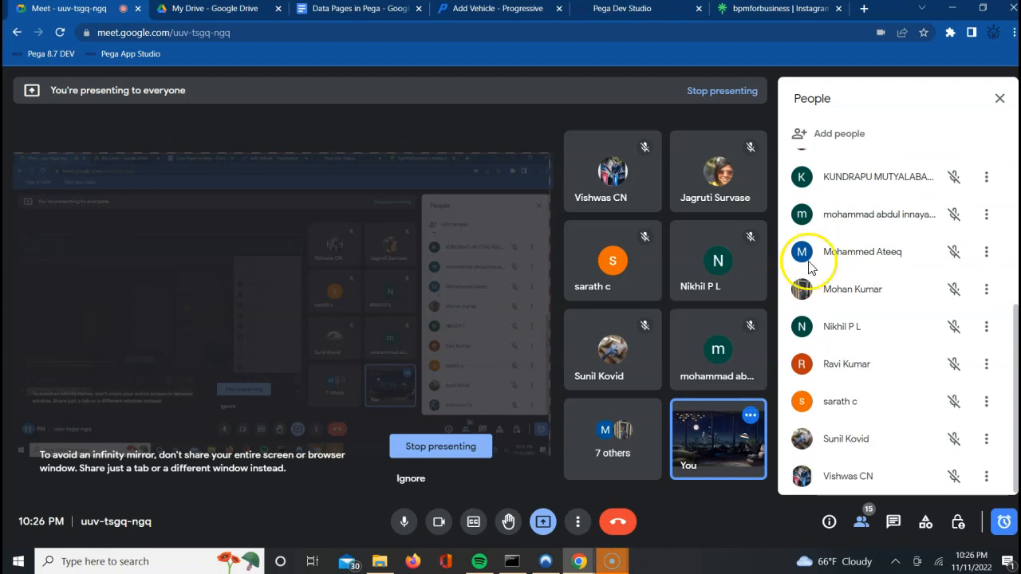
# Step: Glance at the Progressive vehicle form, then go back to Meet and leave the call
pyautogui.click(492, 10)
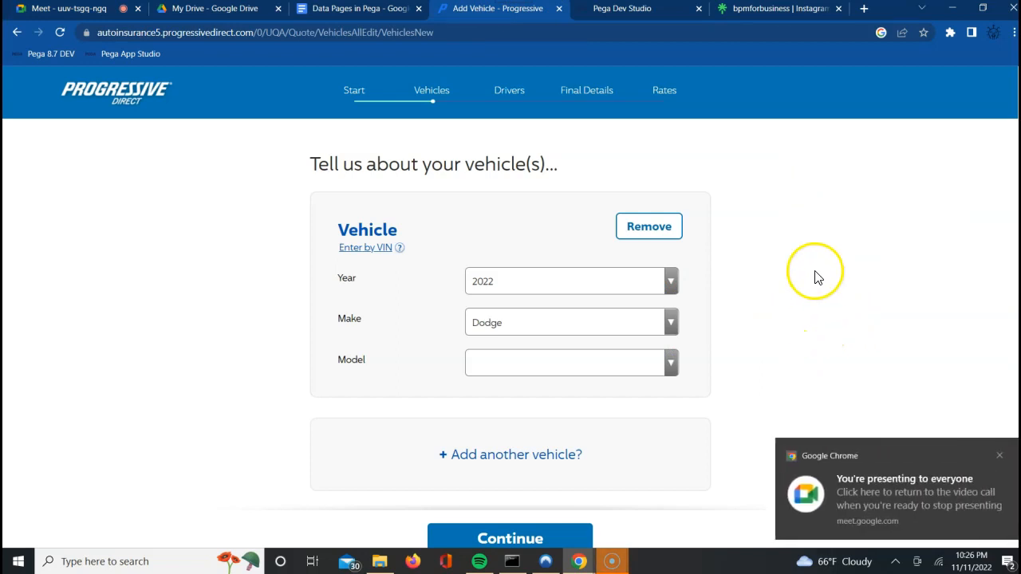
pyautogui.click(69, 10)
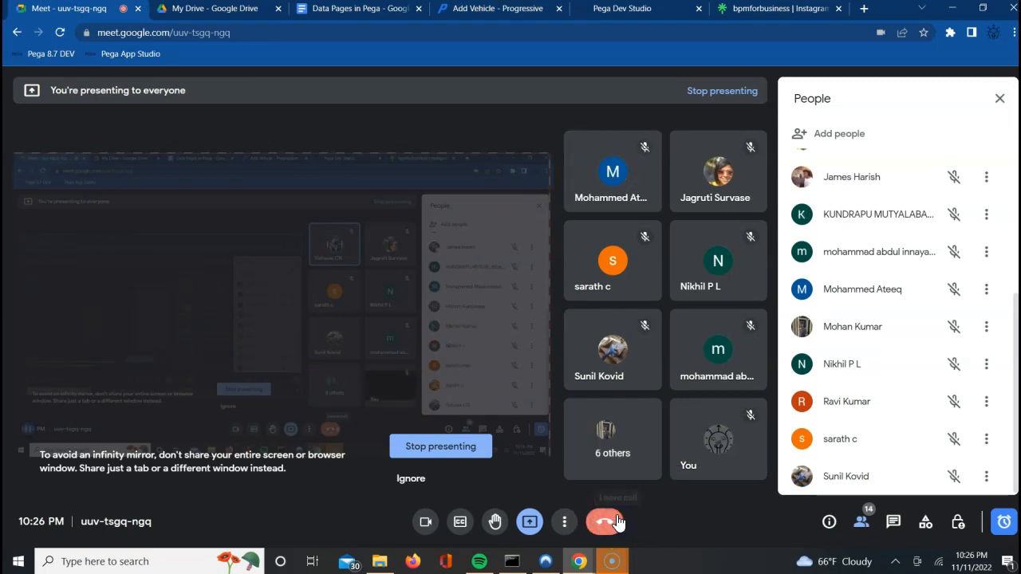
pyautogui.click(611, 522)
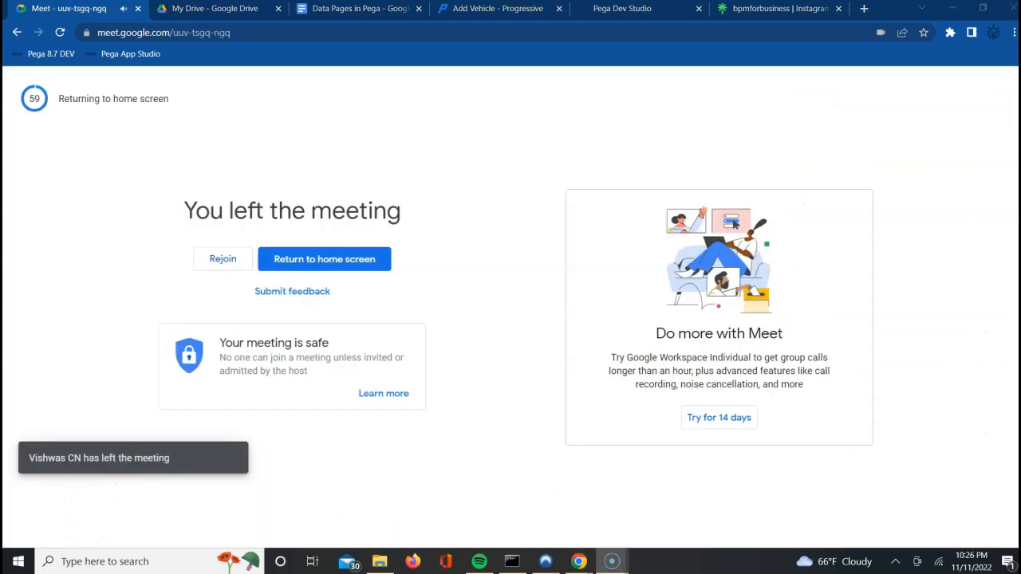